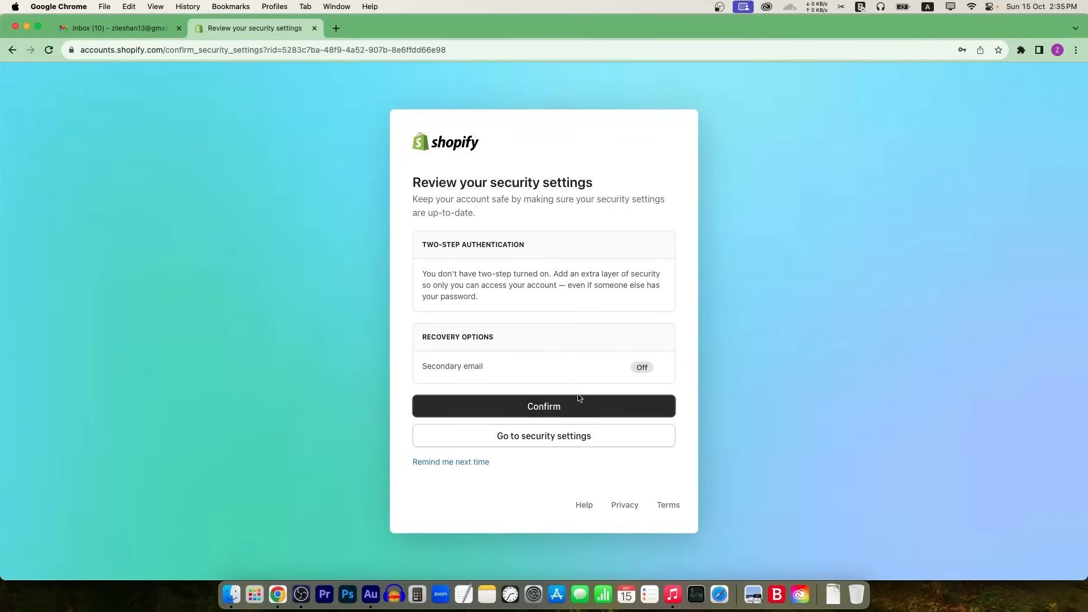
Step: Confirm the security settings and continue with the existing account to reach the My Store admin home
{"action": "left_click", "coordinate": [516, 414]}
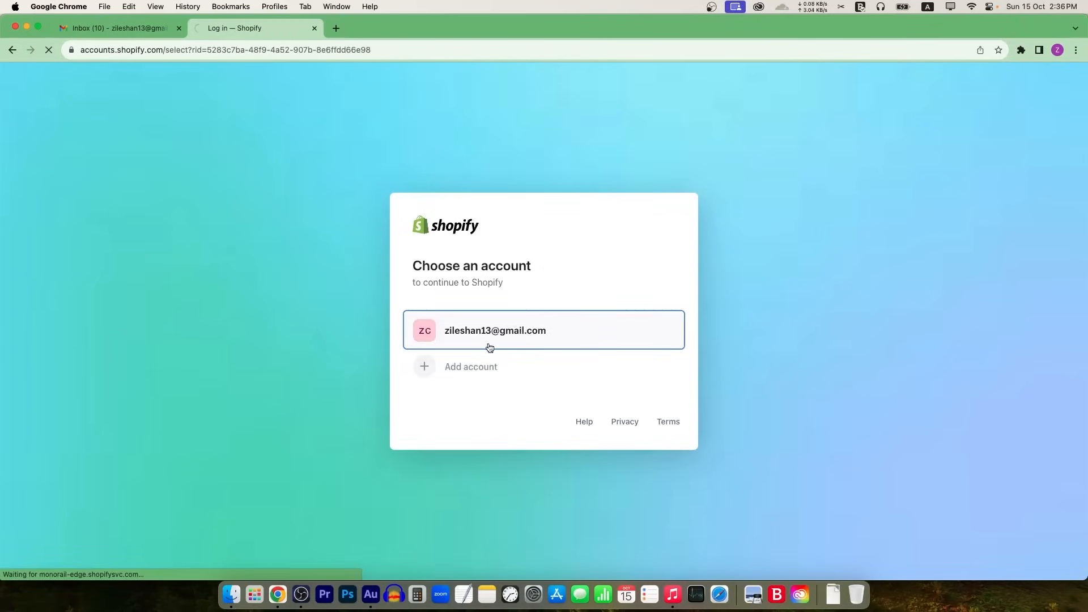
{"action": "left_click", "coordinate": [483, 332]}
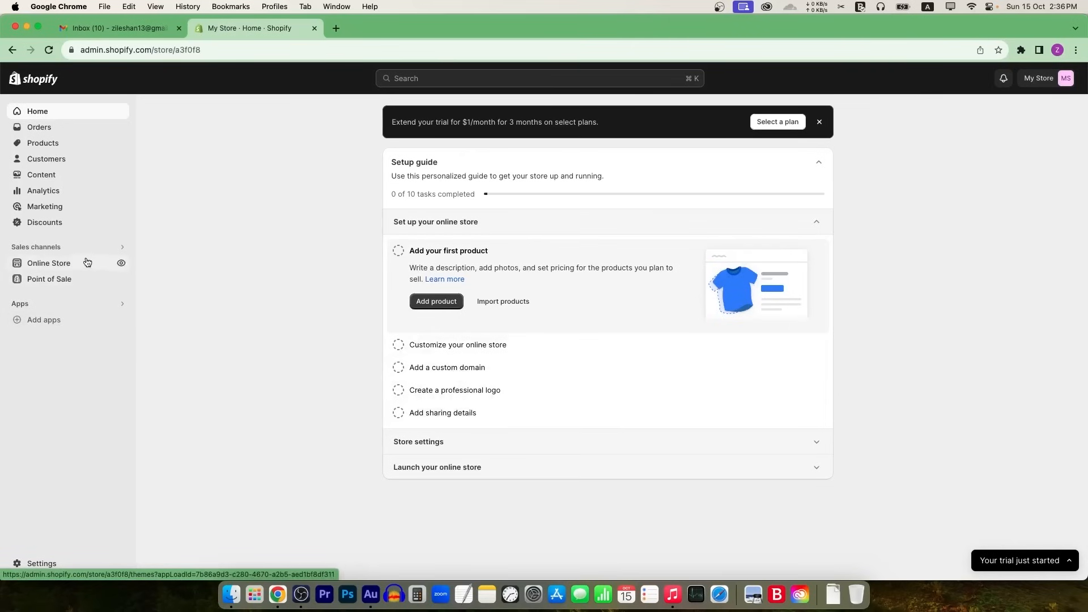
Step: Glance at the live storefront, then add the free Dawn theme from Popular free themes
{"action": "left_click", "coordinate": [122, 264]}
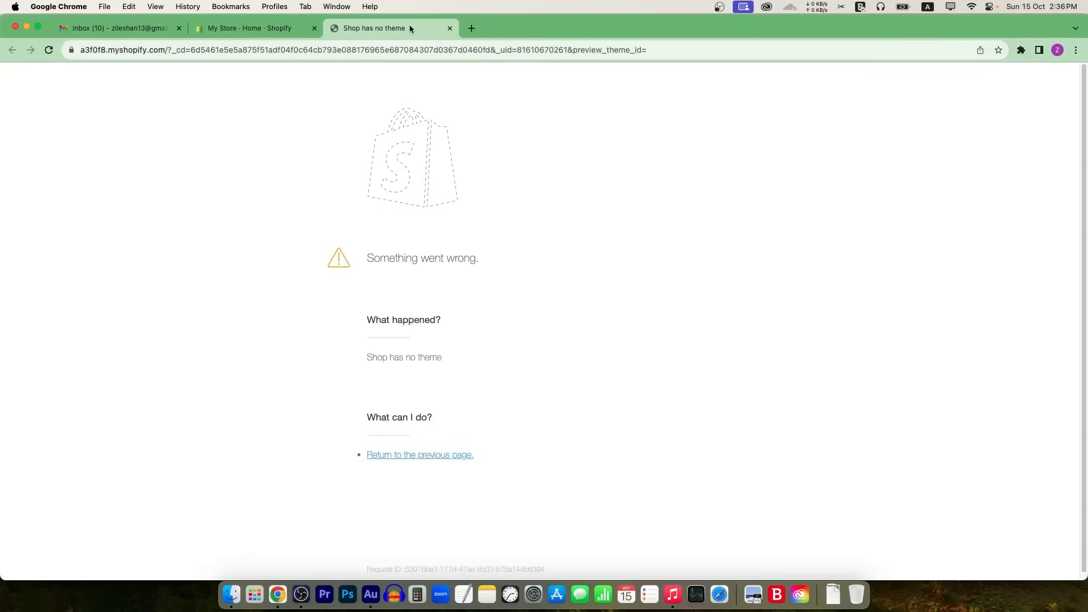
{"action": "key", "text": "super+w"}
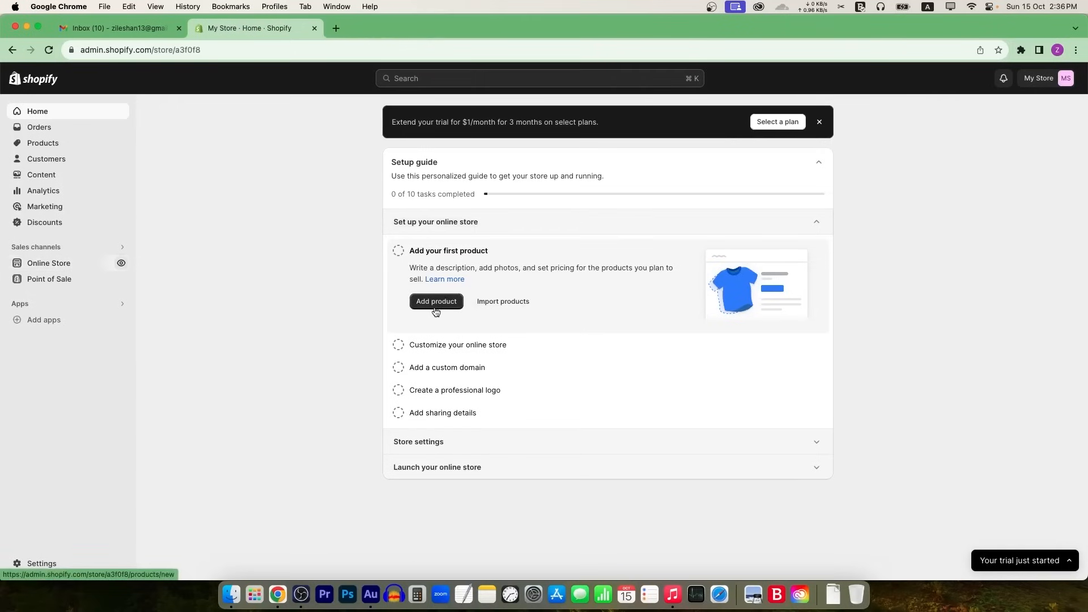
{"action": "left_click", "coordinate": [62, 264]}
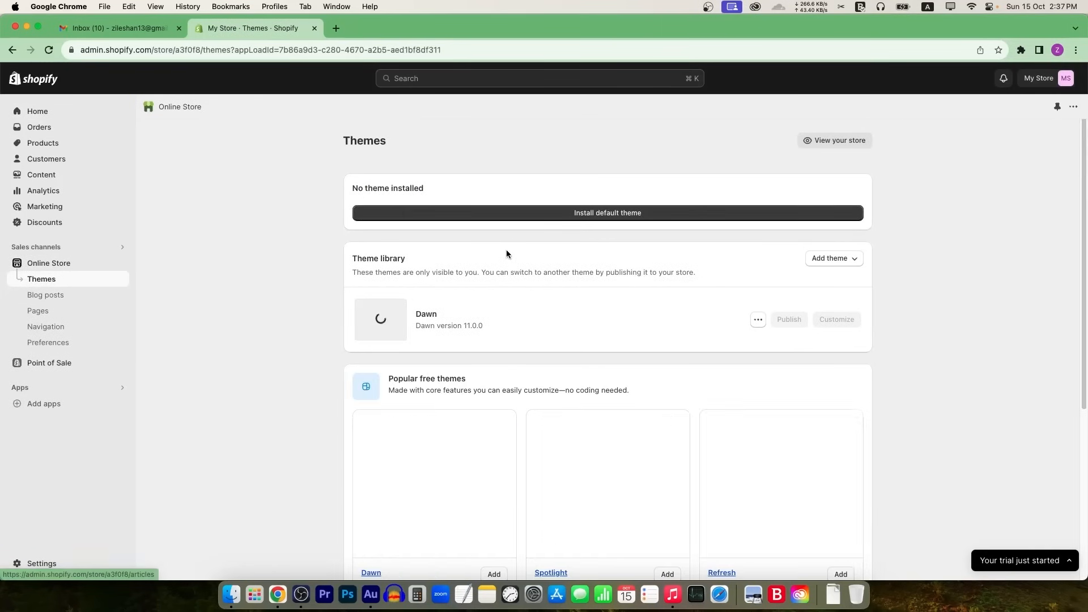
{"action": "scroll", "coordinate": [675, 327], "scroll_direction": "down", "scroll_amount": 5}
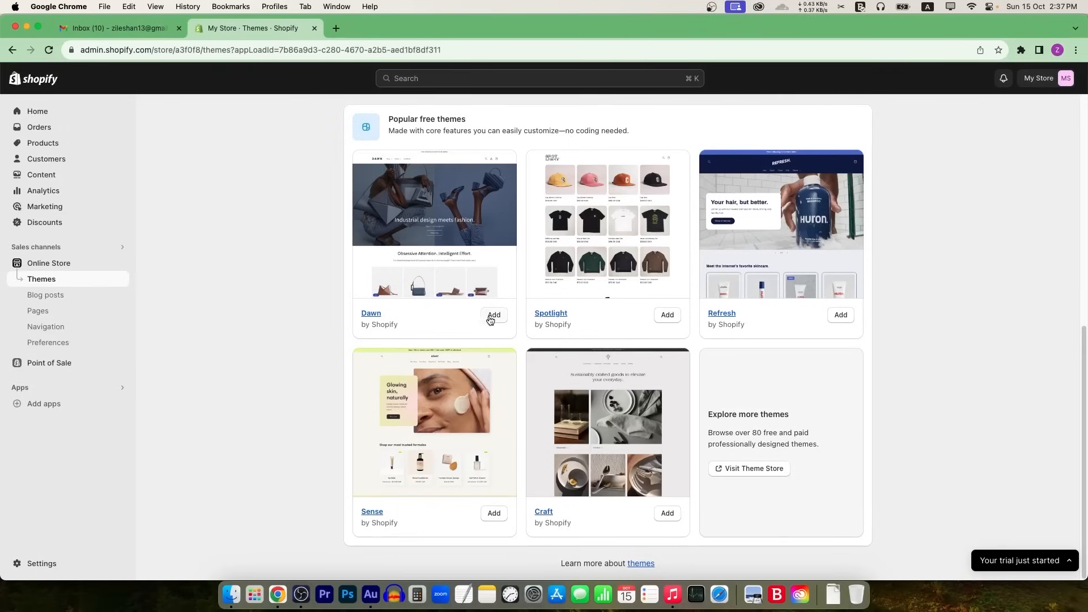
{"action": "left_click", "coordinate": [491, 316]}
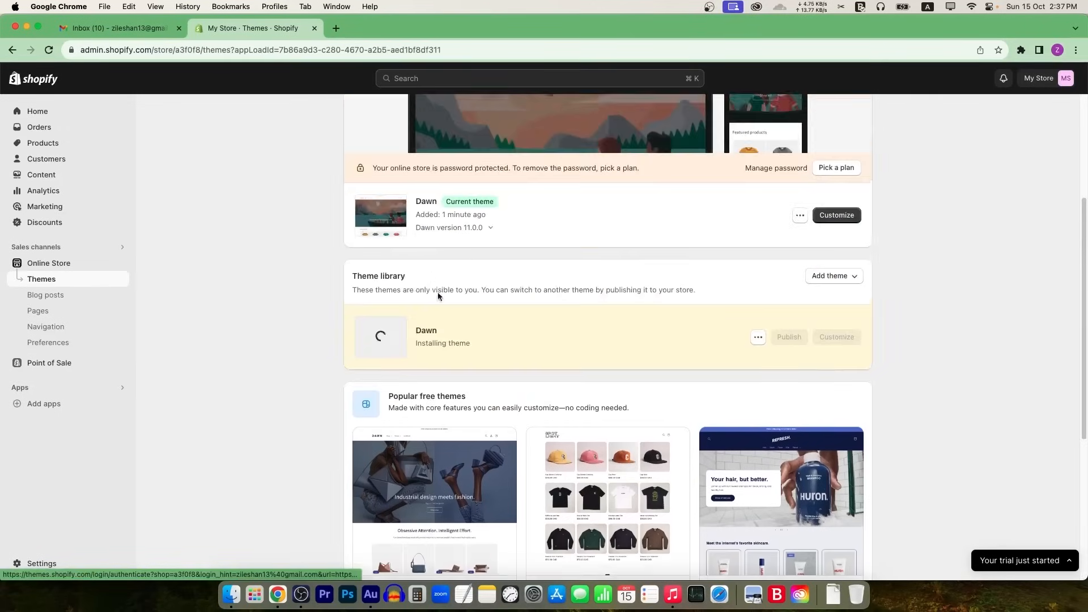
Step: Preview the Dawn theme storefront, scroll through it, and close the preview
{"action": "left_click", "coordinate": [799, 215]}
{"action": "left_click", "coordinate": [729, 241]}
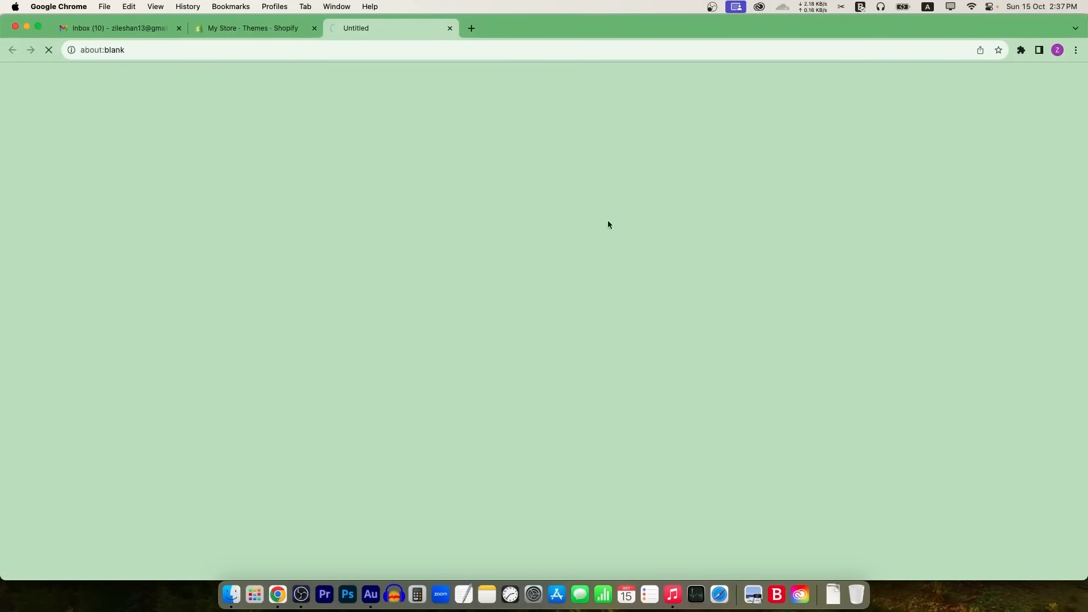
{"action": "left_click", "coordinate": [281, 35]}
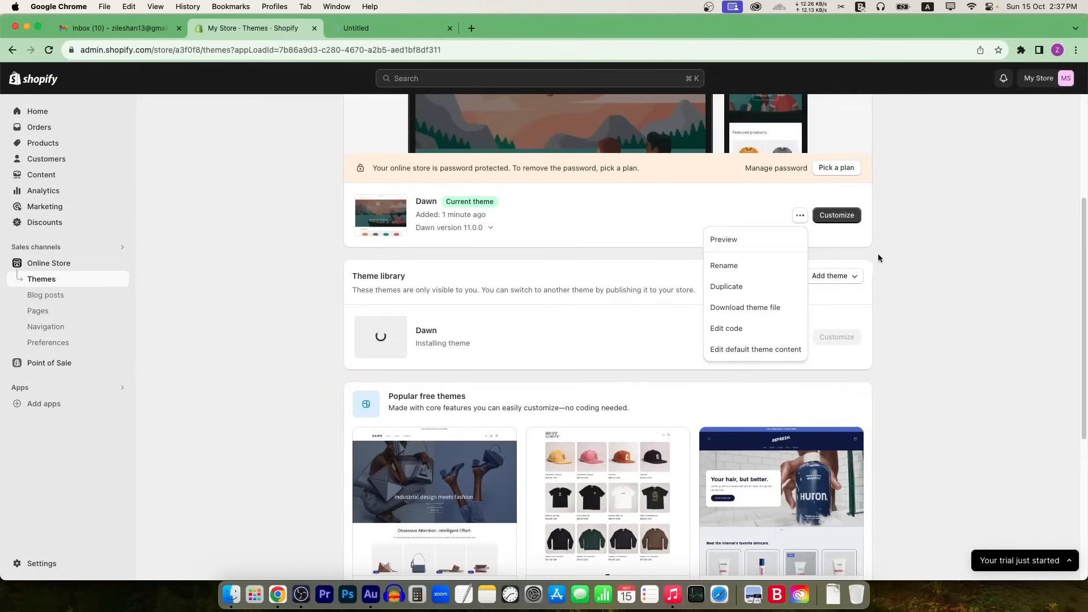
{"action": "left_click", "coordinate": [707, 204]}
{"action": "left_click", "coordinate": [336, 31]}
{"action": "scroll", "coordinate": [445, 351], "scroll_direction": "down", "scroll_amount": 7}
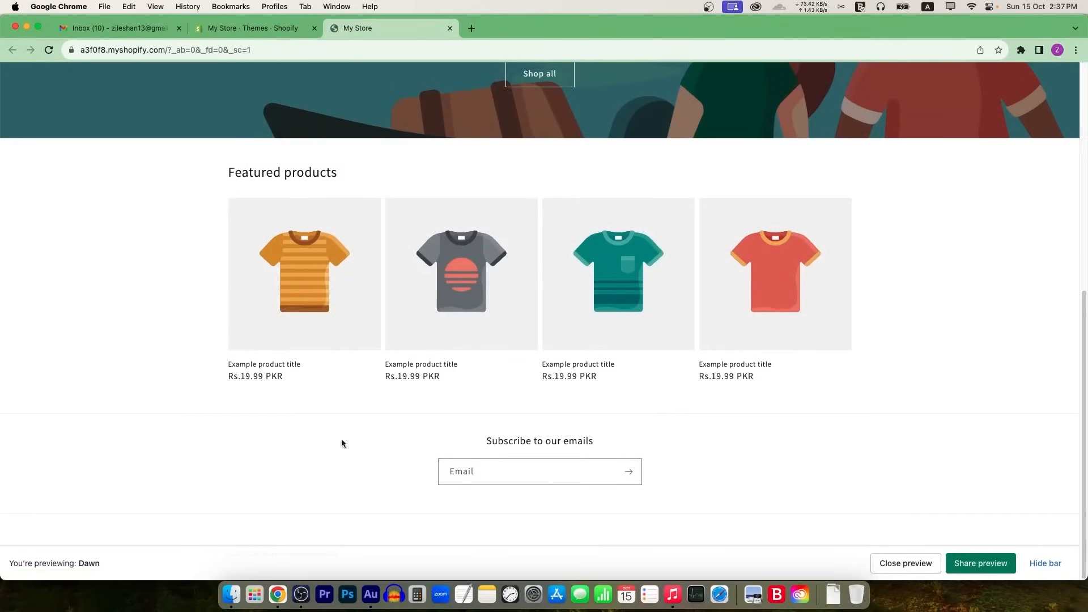
{"action": "middle_click", "coordinate": [390, 28]}
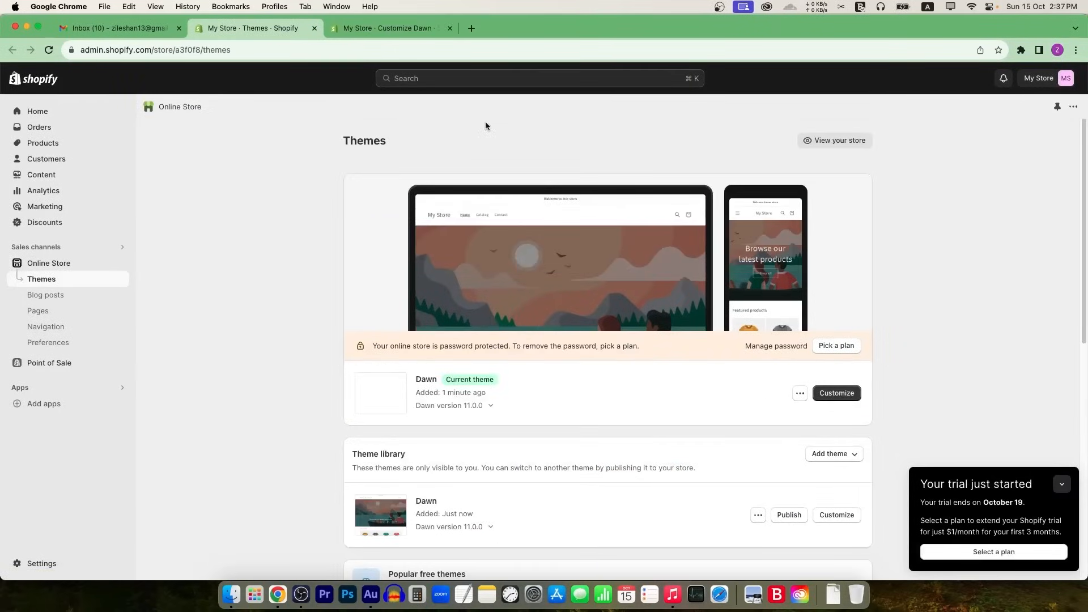
Step: Change the announcement bar text from 'Welcome to our store' to '50% off on entire stock'
{"action": "left_click", "coordinate": [422, 30]}
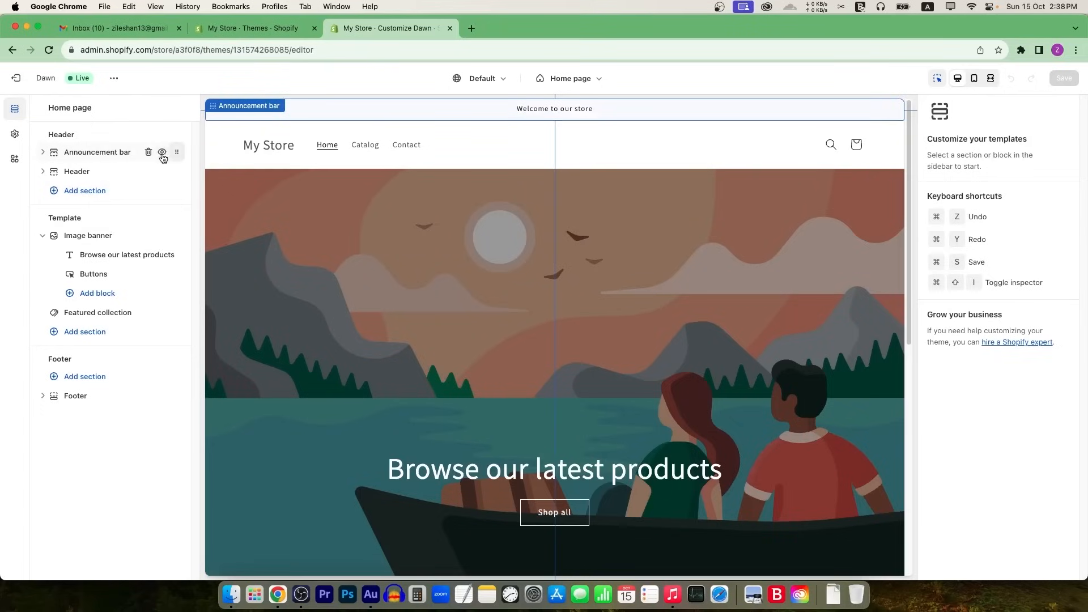
{"action": "left_click", "coordinate": [162, 153]}
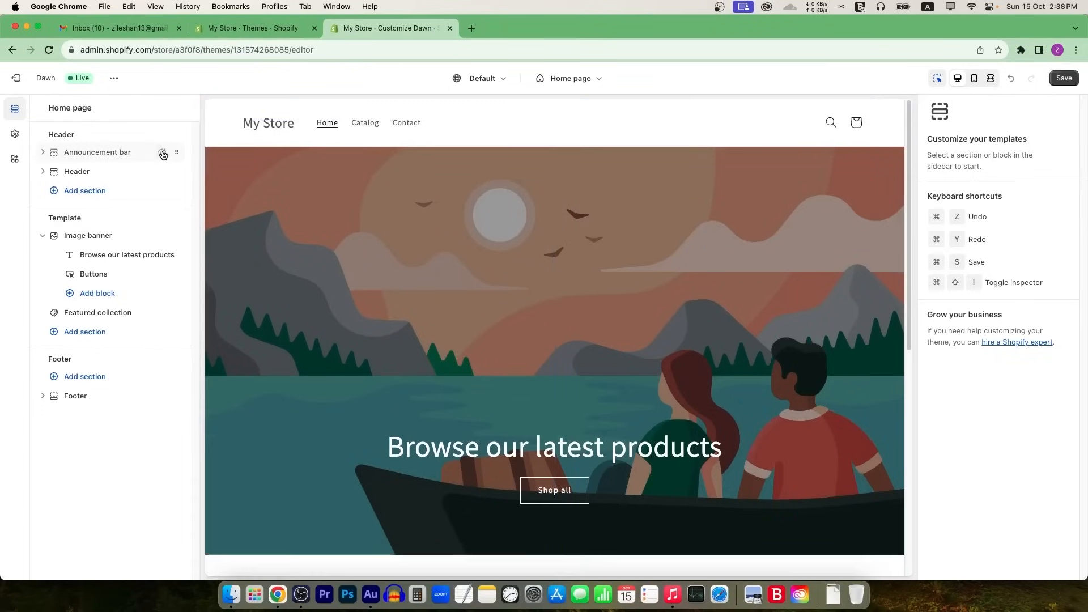
{"action": "left_click", "coordinate": [162, 154]}
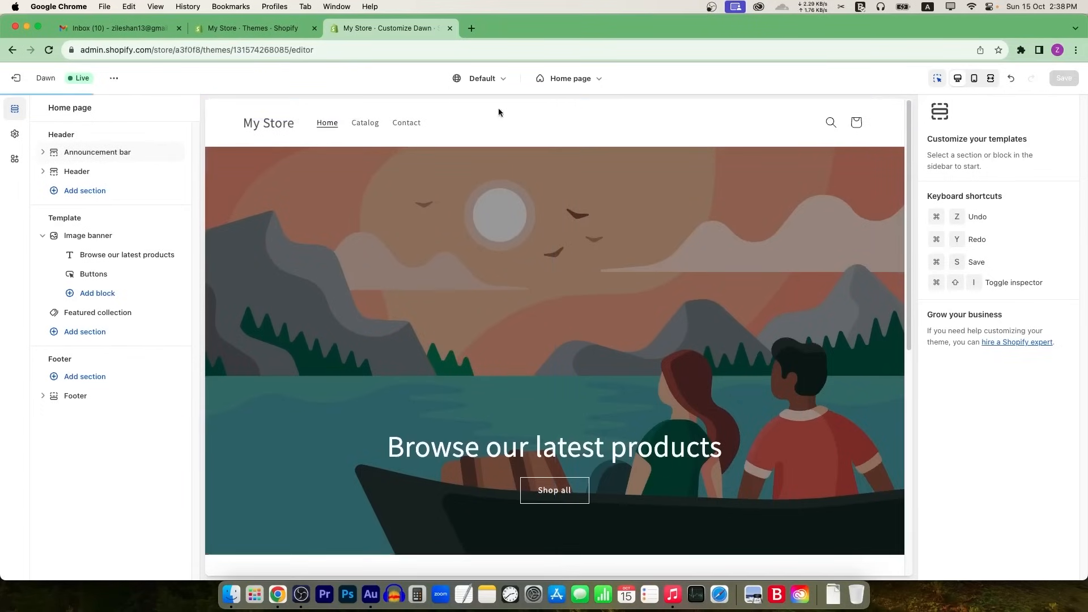
{"action": "left_click", "coordinate": [101, 153]}
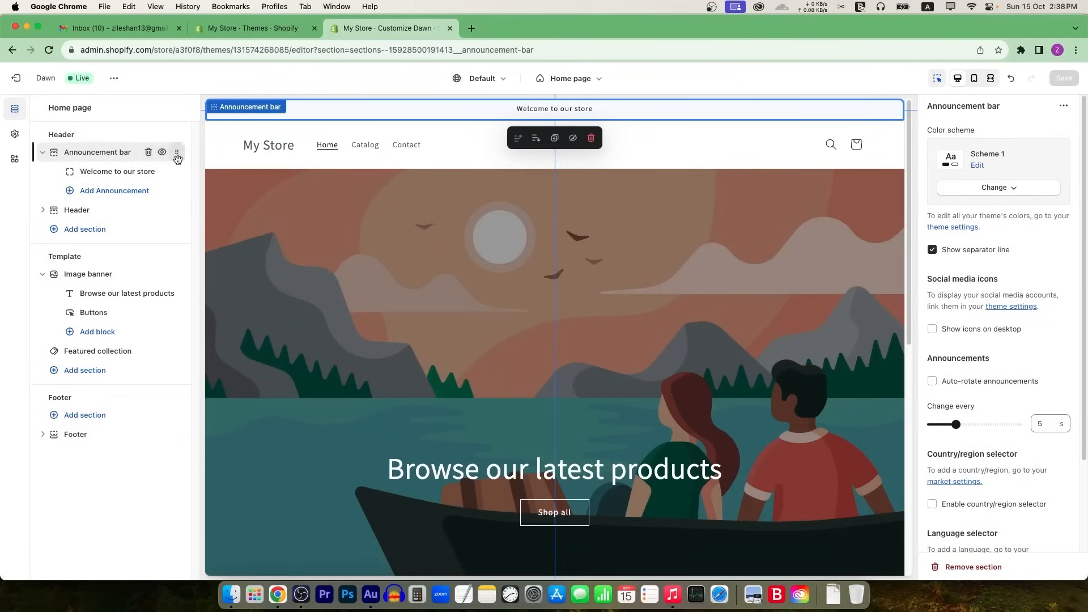
{"action": "triple_click", "coordinate": [579, 109]}
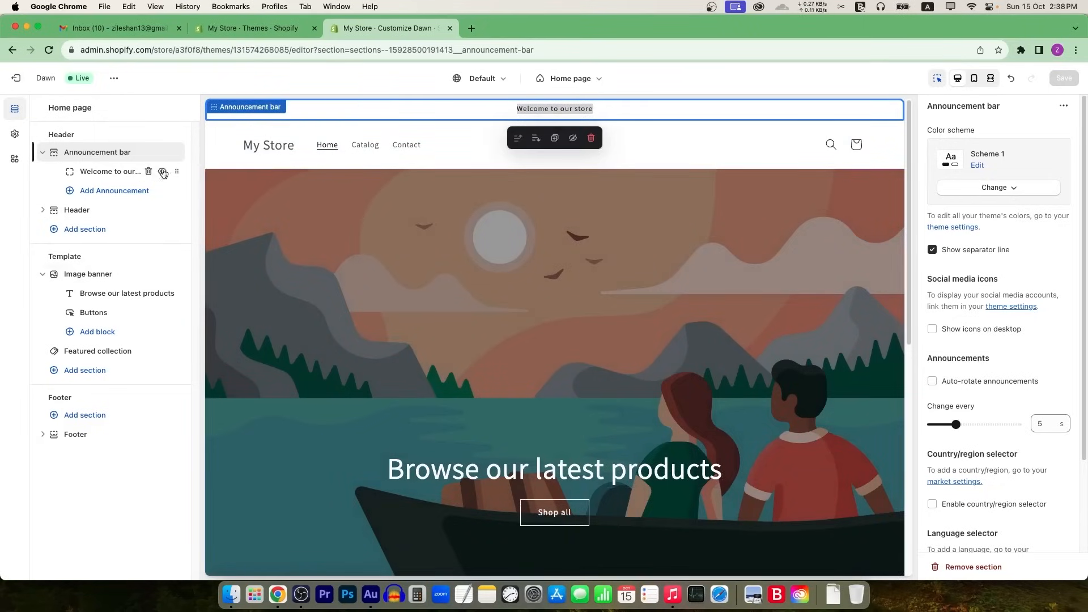
{"action": "left_click", "coordinate": [111, 176]}
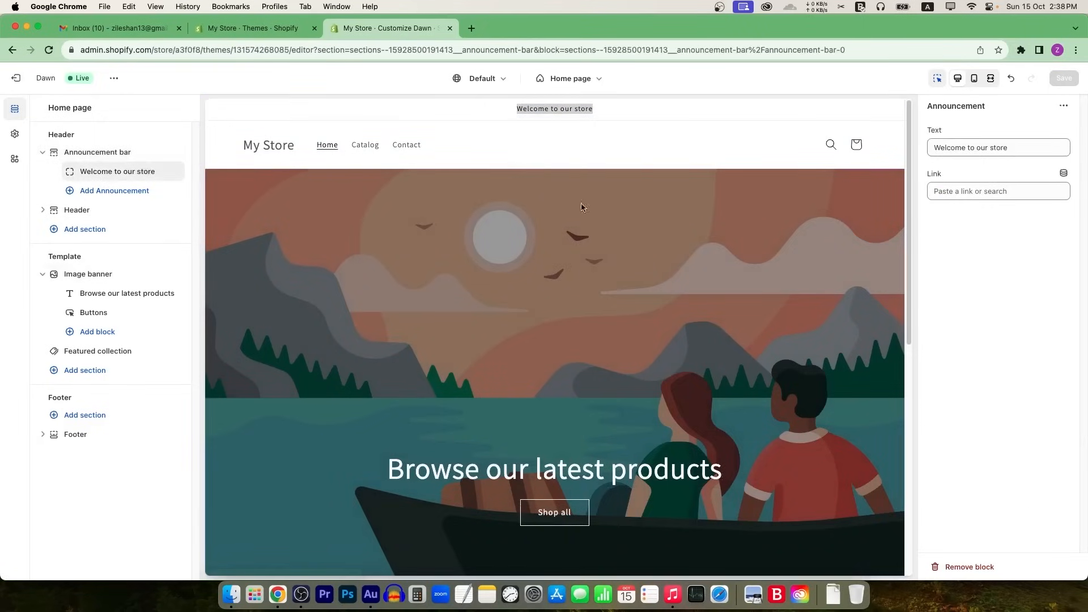
{"action": "triple_click", "coordinate": [971, 148]}
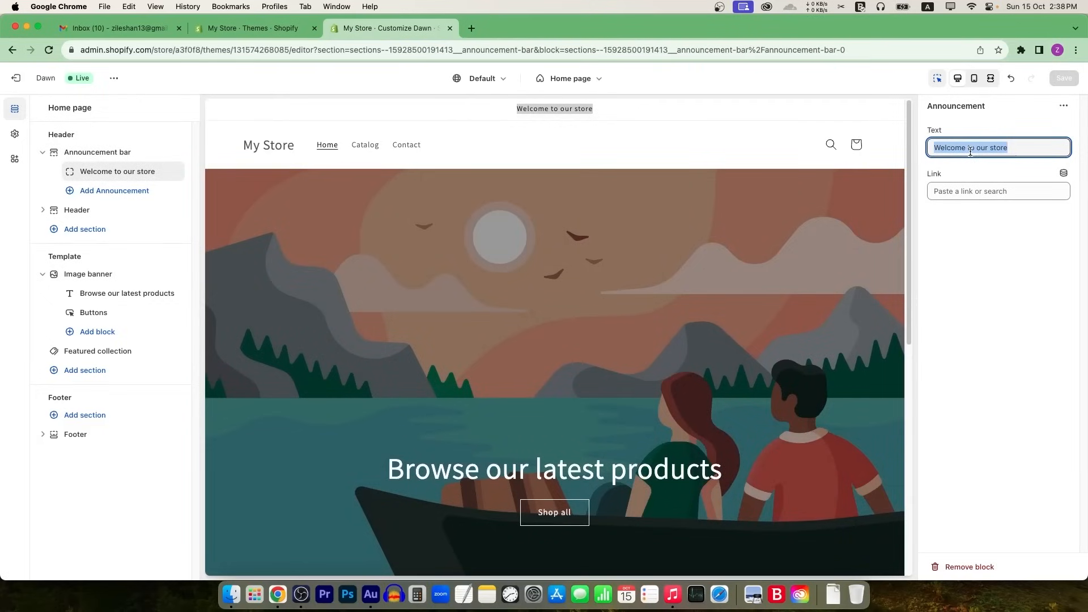
{"action": "type", "text": "50% "}
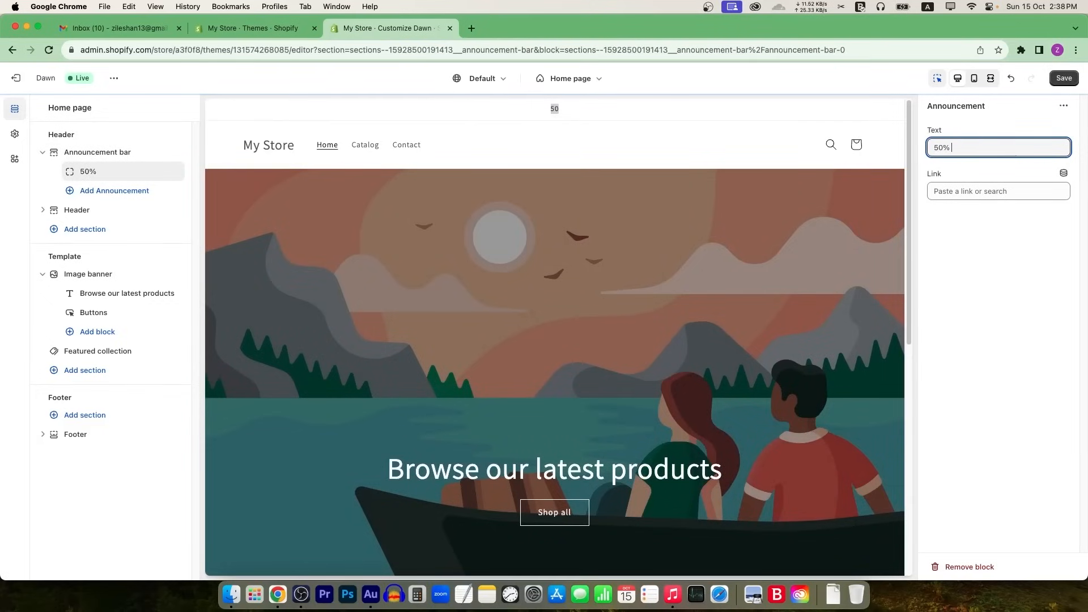
{"action": "type", "text": "off alon entire"}
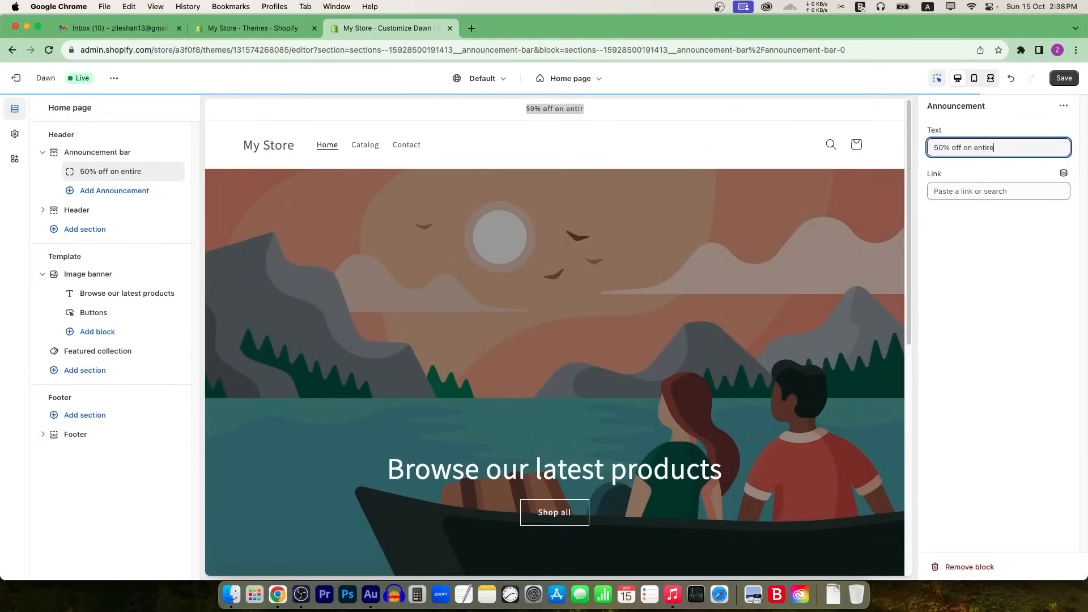
{"action": "type", "text": " stock"}
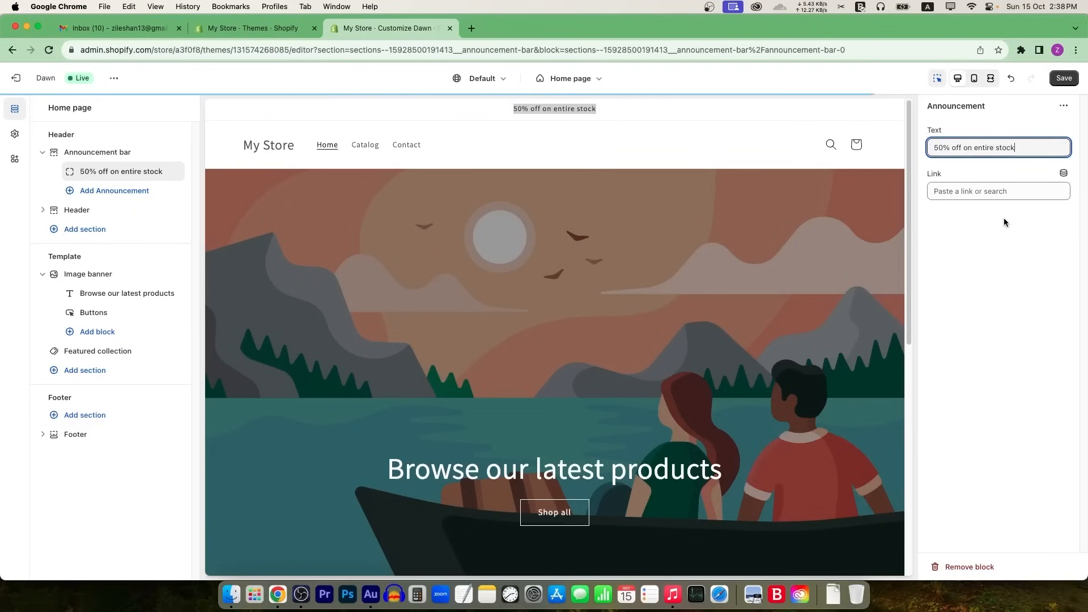
{"action": "left_click", "coordinate": [1005, 224]}
{"action": "left_click", "coordinate": [732, 108]}
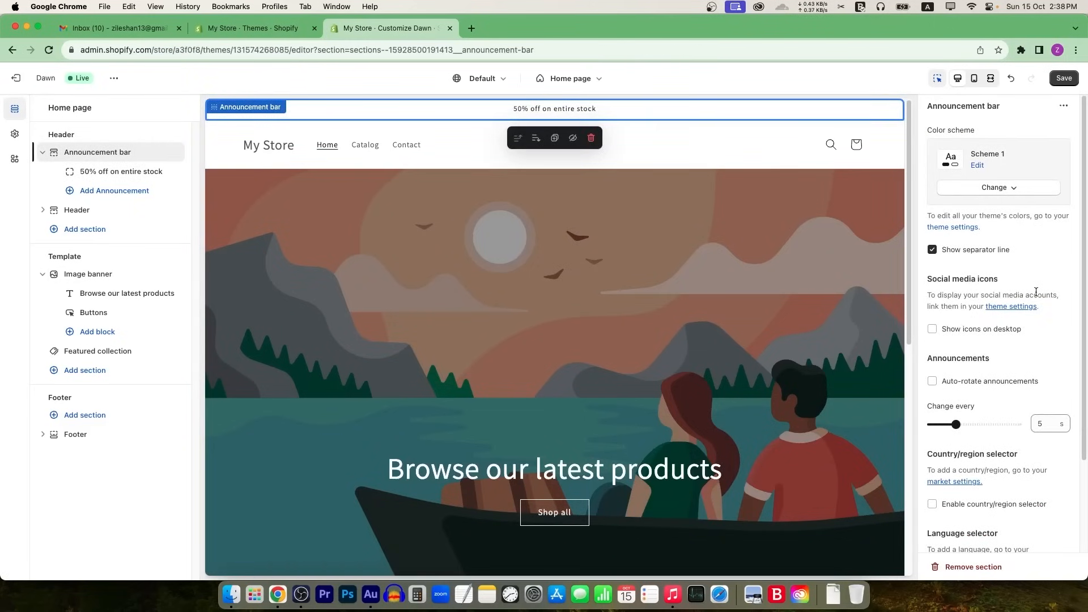
Step: Try Schemes 4 and 5 on the announcement bar, then settle on Scheme 3
{"action": "left_click", "coordinate": [999, 187]}
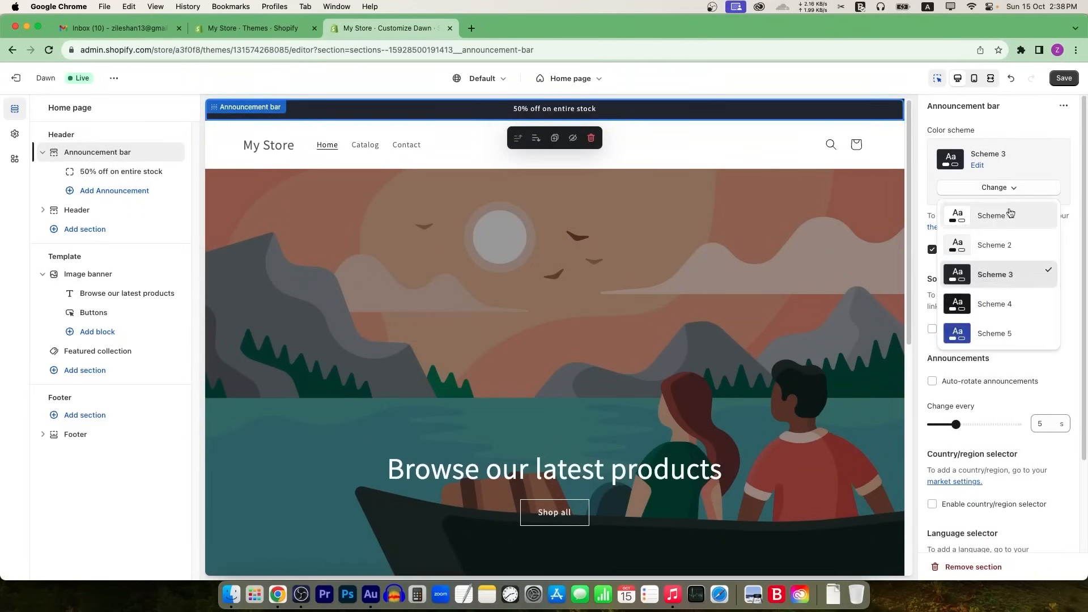
{"action": "left_click", "coordinate": [998, 303]}
{"action": "left_click", "coordinate": [998, 187]}
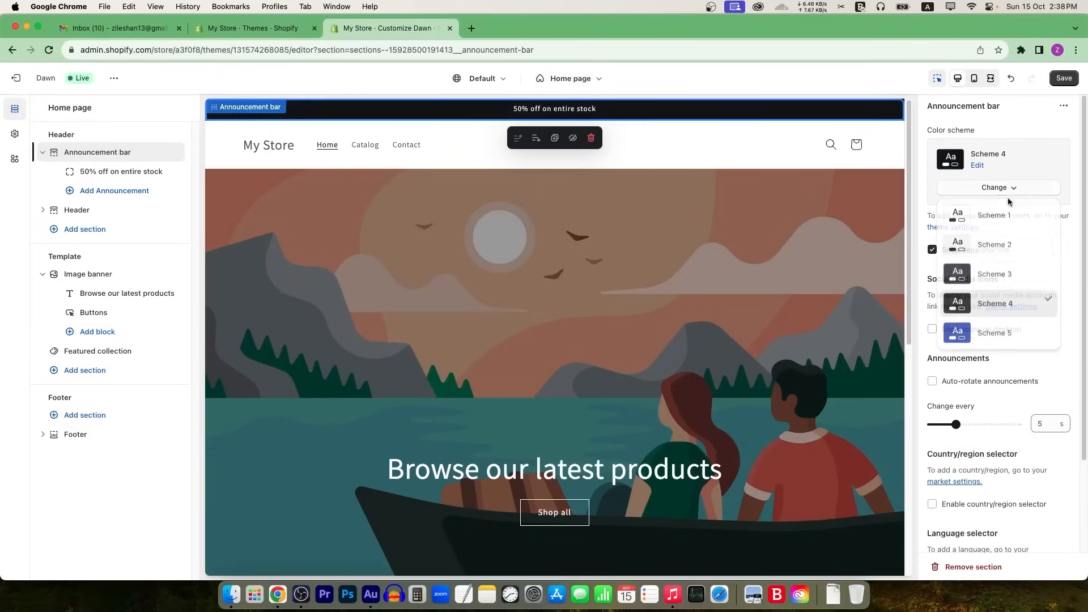
{"action": "left_click", "coordinate": [991, 333]}
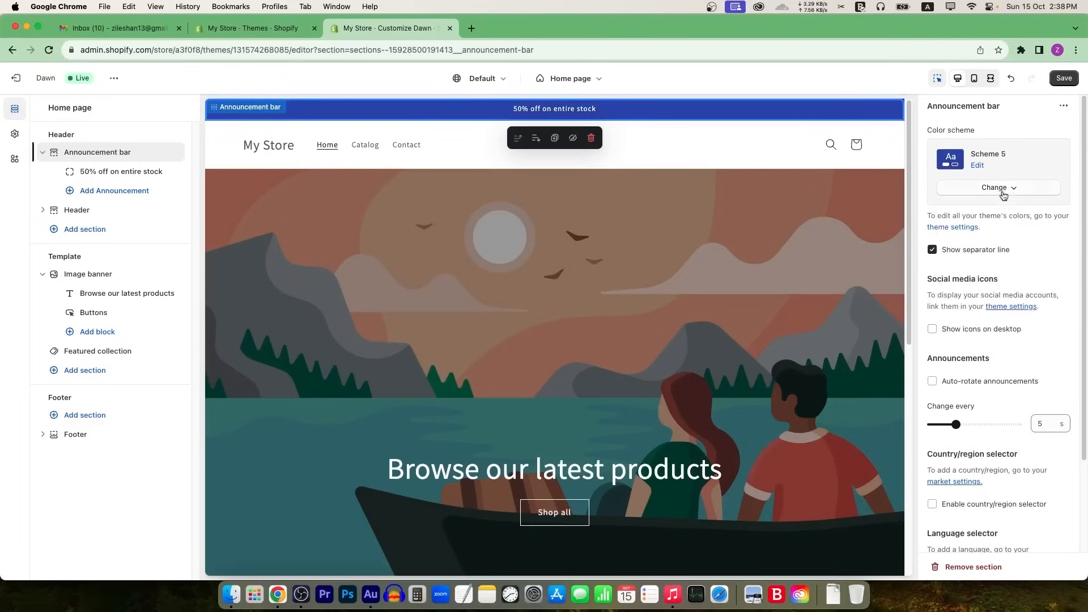
{"action": "left_click", "coordinate": [1001, 190]}
{"action": "left_click", "coordinate": [997, 275]}
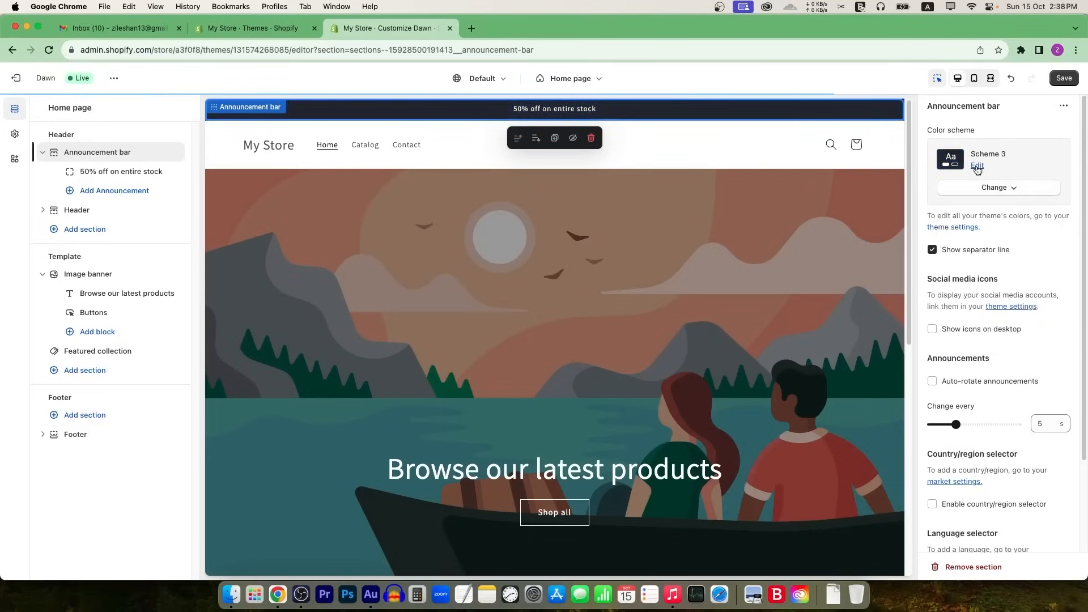
Step: Adjust Scheme 3's background colour hue while keeping the bar yellow
{"action": "left_click", "coordinate": [977, 165]}
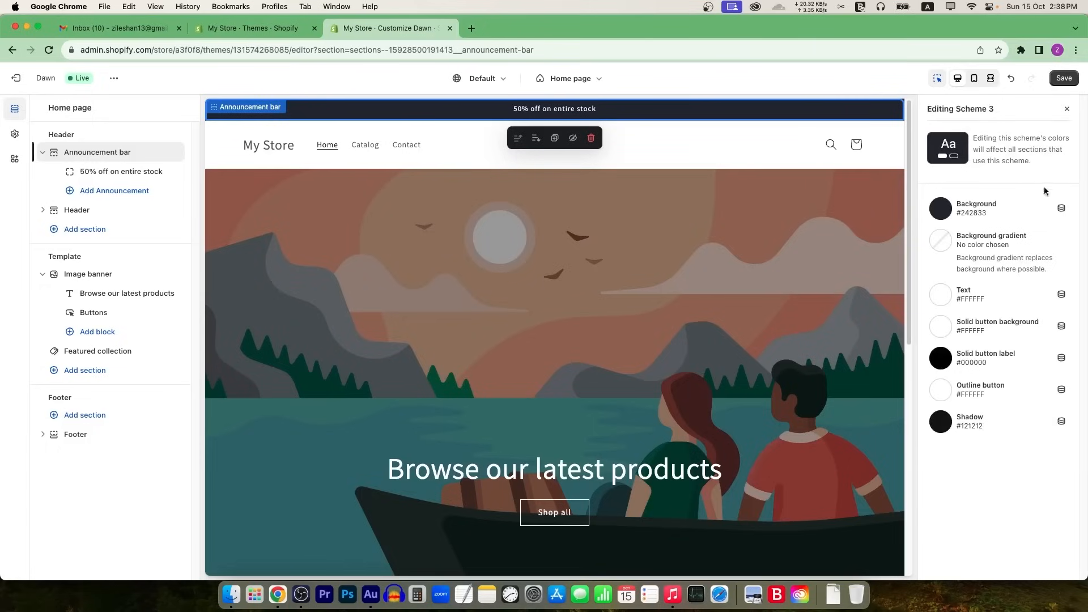
{"action": "left_click", "coordinate": [1066, 111]}
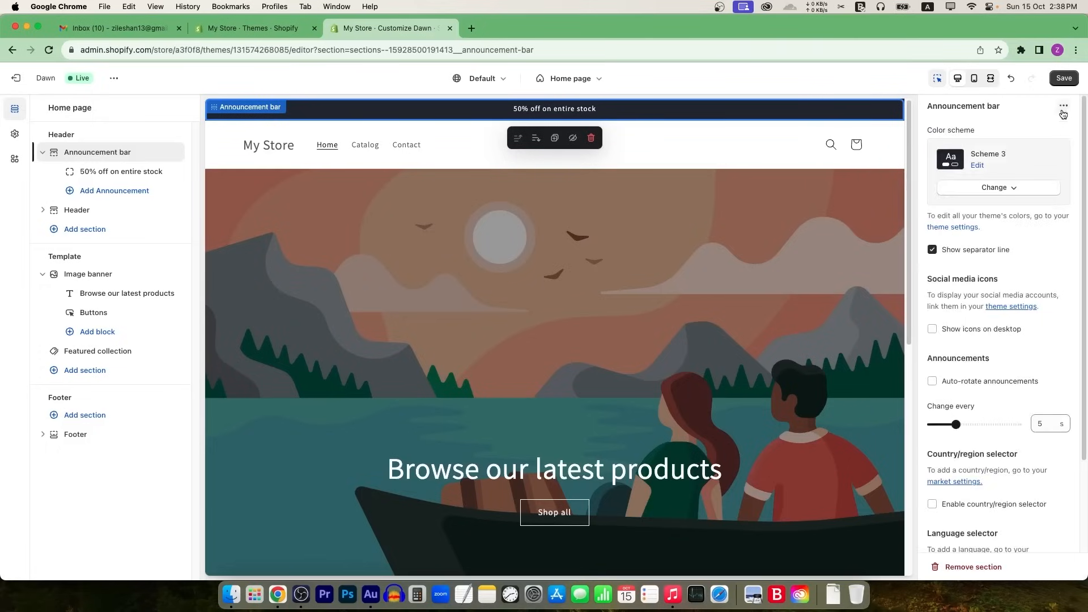
{"action": "left_click", "coordinate": [977, 165]}
{"action": "left_click", "coordinate": [942, 209]}
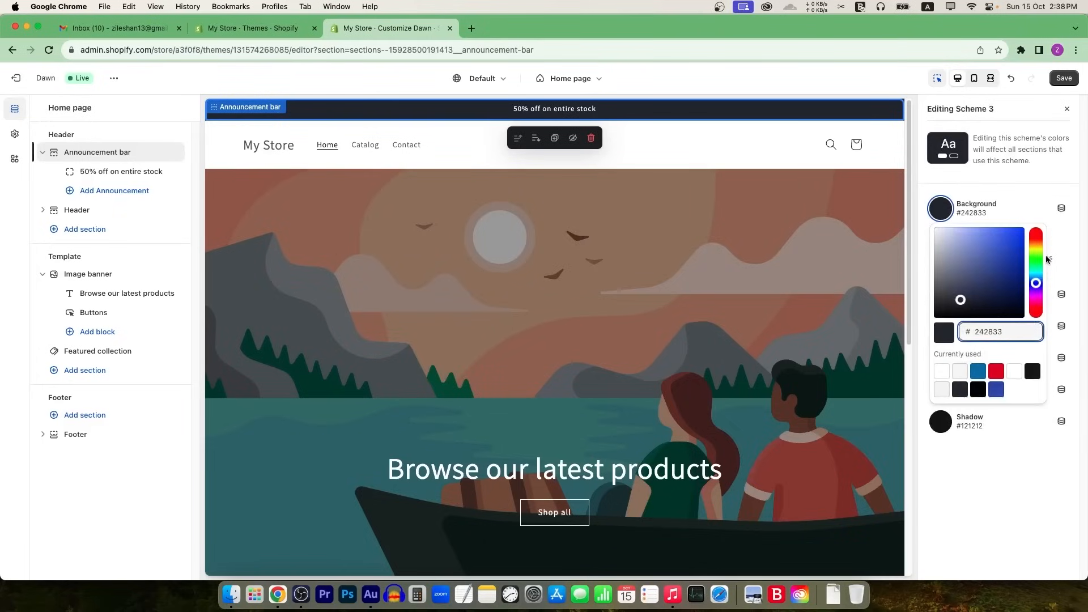
{"action": "left_click_drag", "start_coordinate": [1034, 248], "coordinate": [1033, 219]}
{"action": "left_click", "coordinate": [1032, 220]}
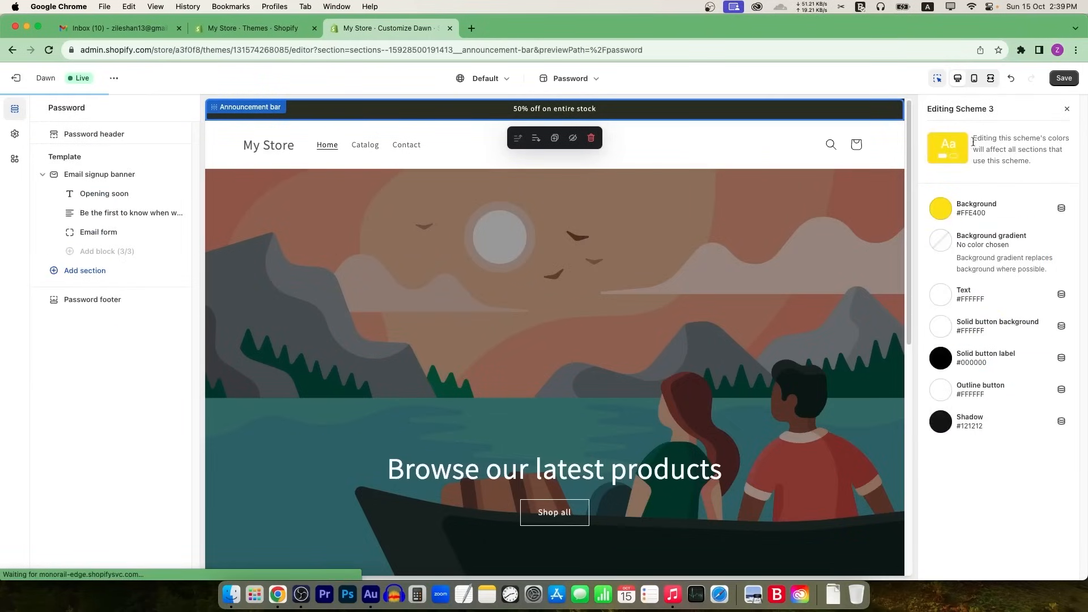
{"action": "left_click", "coordinate": [1066, 109]}
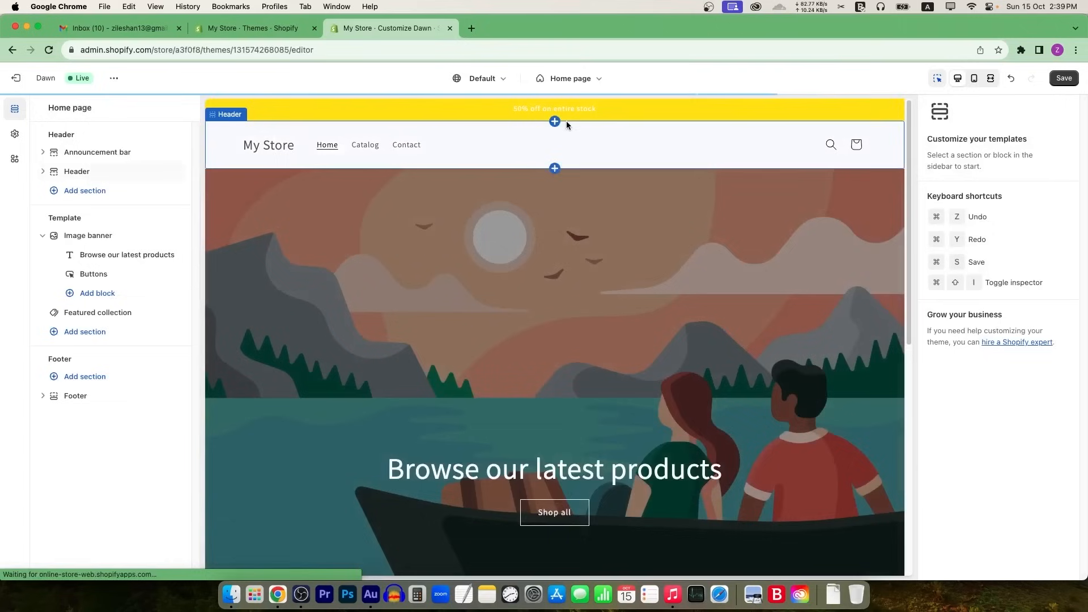
Step: Set Scheme 3's text colour to black (#000000) for dark announcement text
{"action": "left_click", "coordinate": [615, 109]}
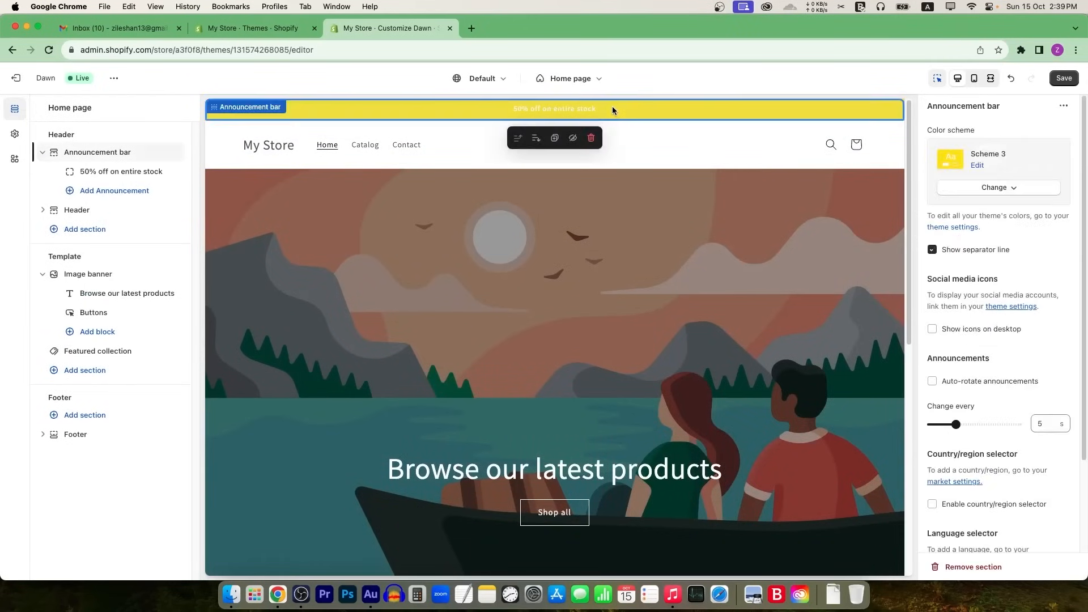
{"action": "left_click", "coordinate": [1014, 186]}
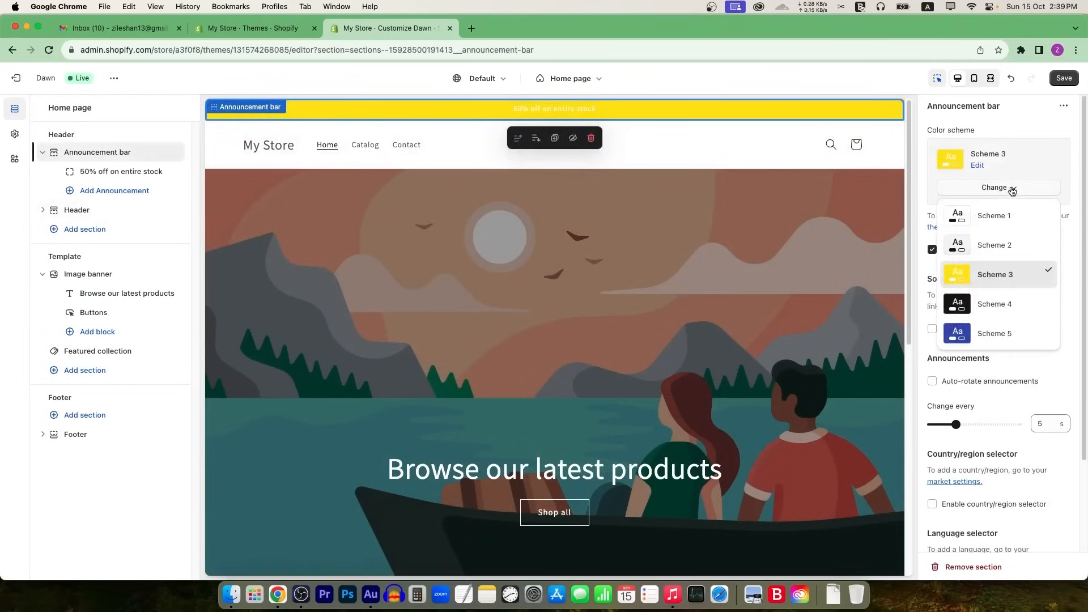
{"action": "left_click", "coordinate": [982, 166]}
{"action": "left_click", "coordinate": [982, 166]}
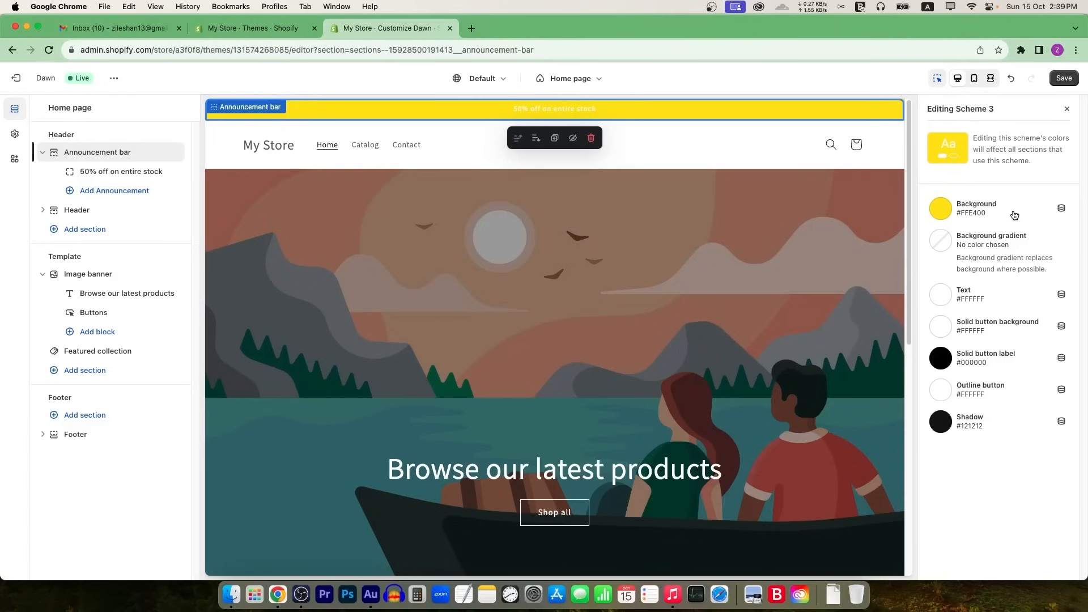
{"action": "left_click", "coordinate": [940, 298]}
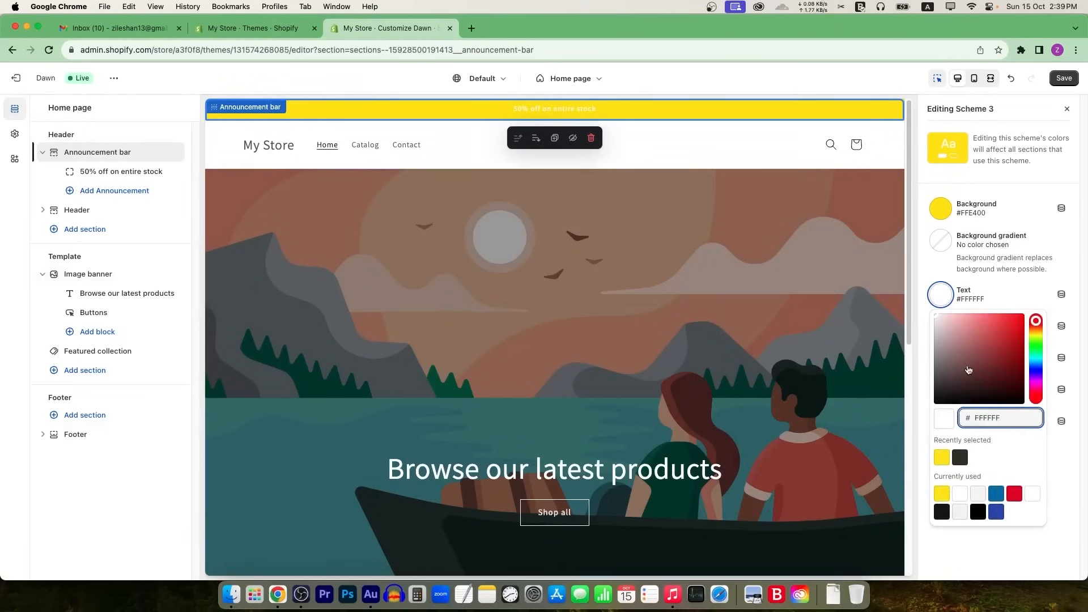
{"action": "left_click_drag", "start_coordinate": [969, 371], "coordinate": [1047, 421]}
{"action": "left_click", "coordinate": [961, 161]}
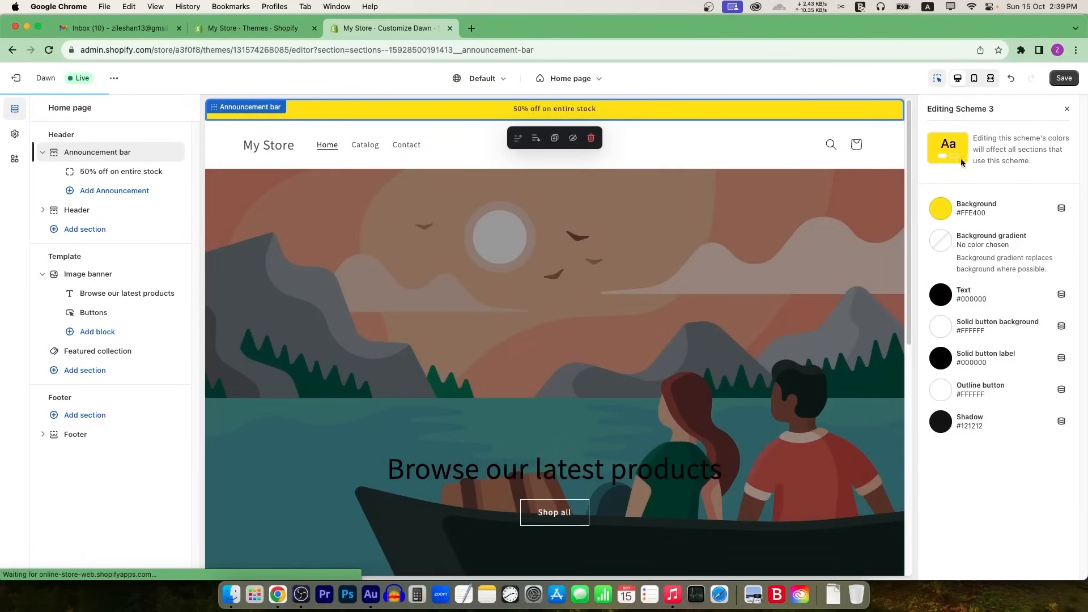
{"action": "left_click", "coordinate": [750, 142]}
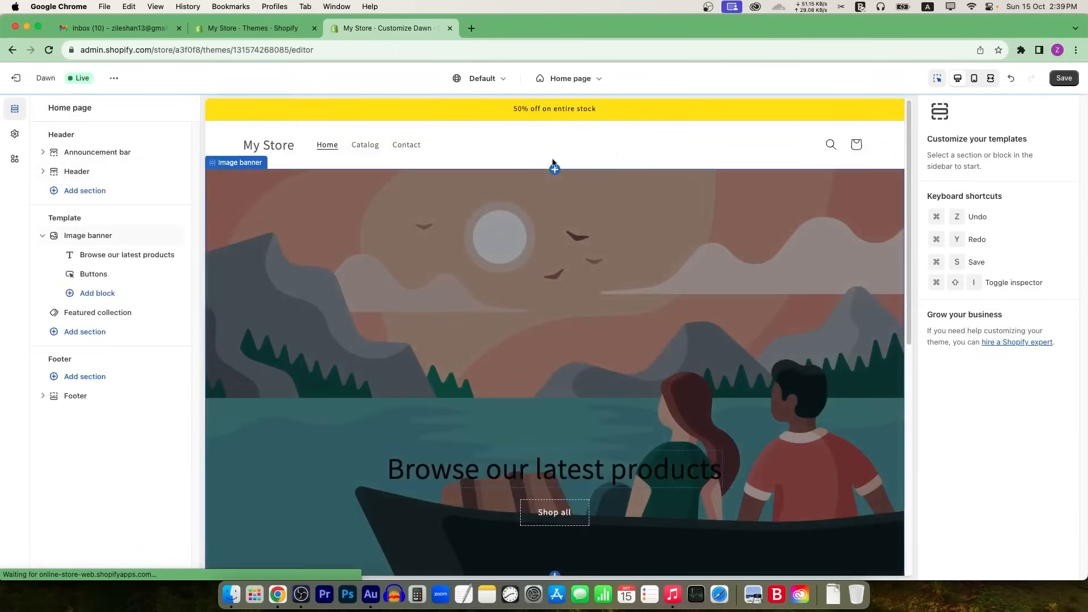
Step: Select the Header section, then move between editor and admin tabs, ending on the Themes page
{"action": "left_click", "coordinate": [536, 145]}
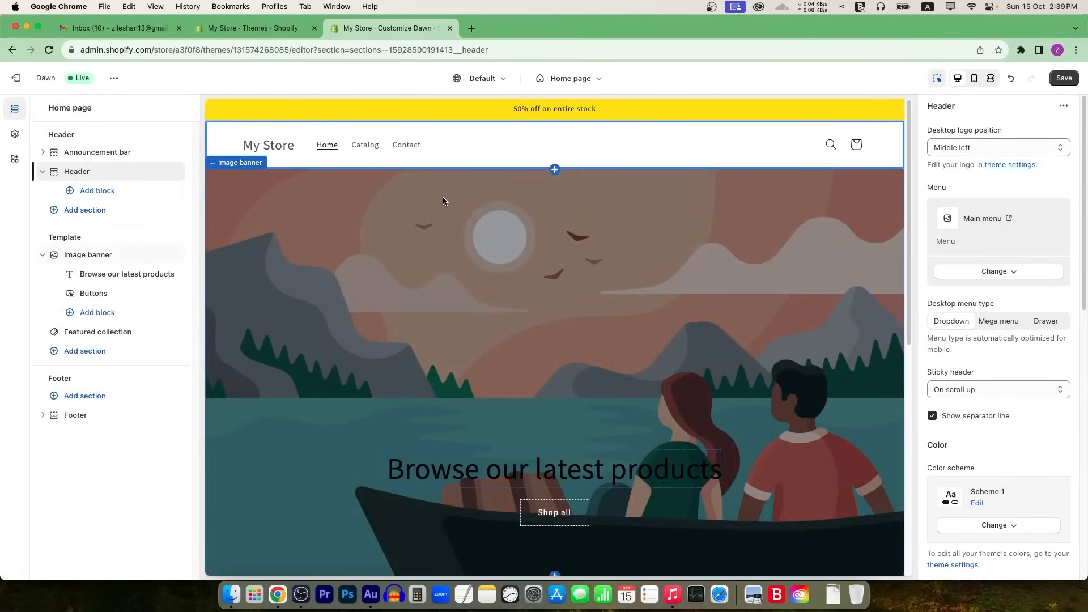
{"action": "left_click", "coordinate": [256, 30]}
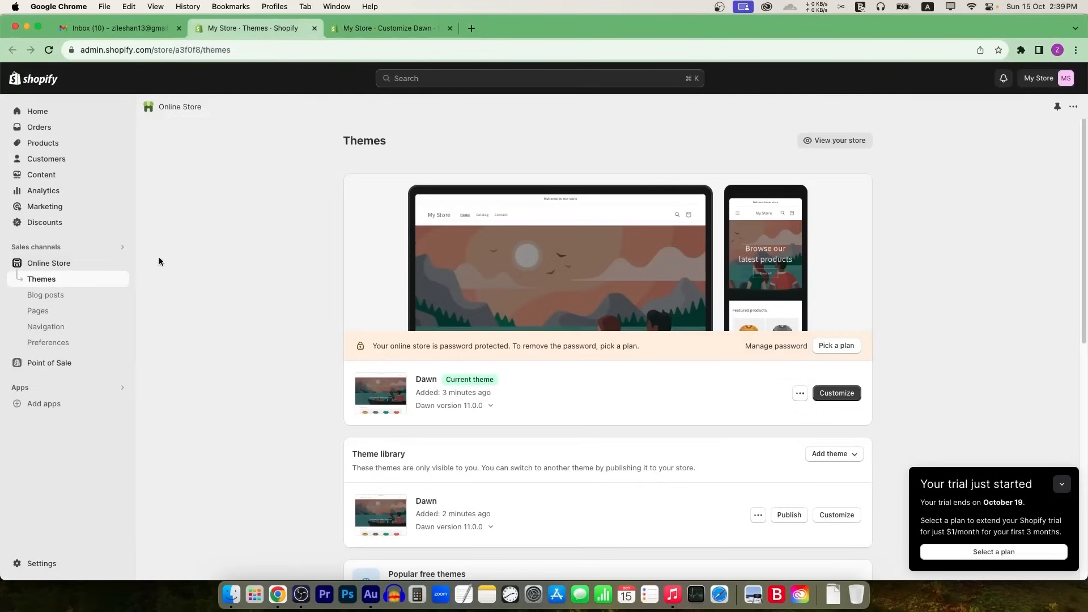
{"action": "left_click", "coordinate": [371, 30]}
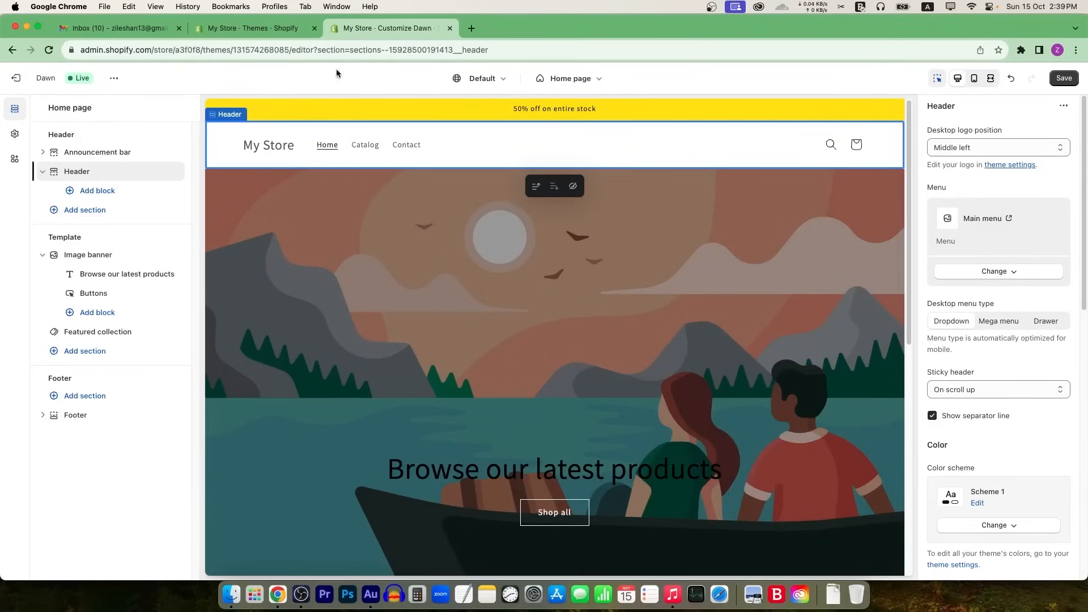
{"action": "left_click", "coordinate": [277, 30]}
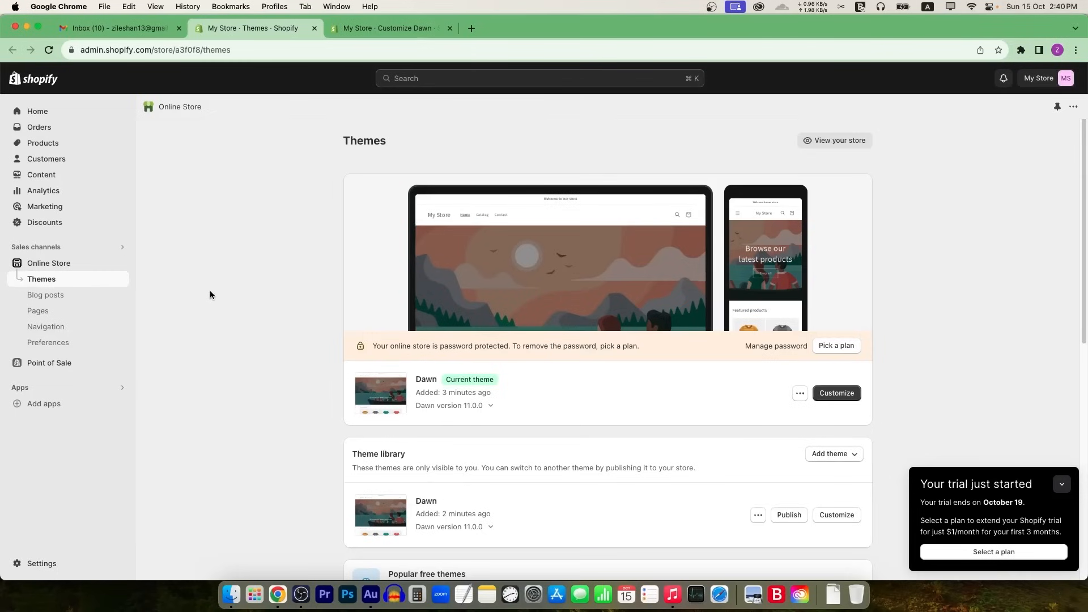
{"action": "left_click", "coordinate": [397, 28]}
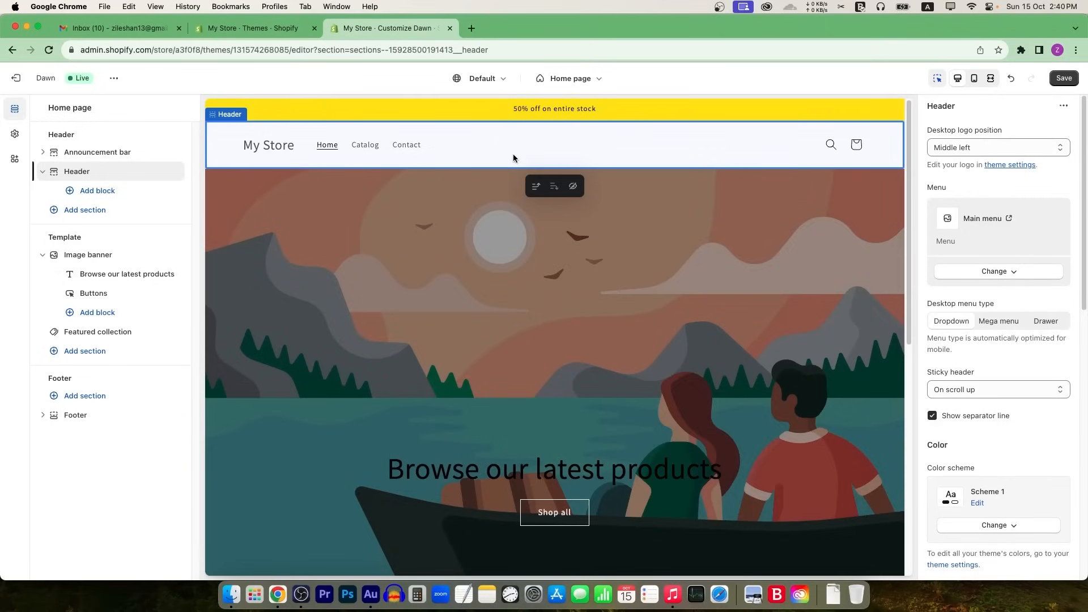
{"action": "left_click", "coordinate": [289, 30]}
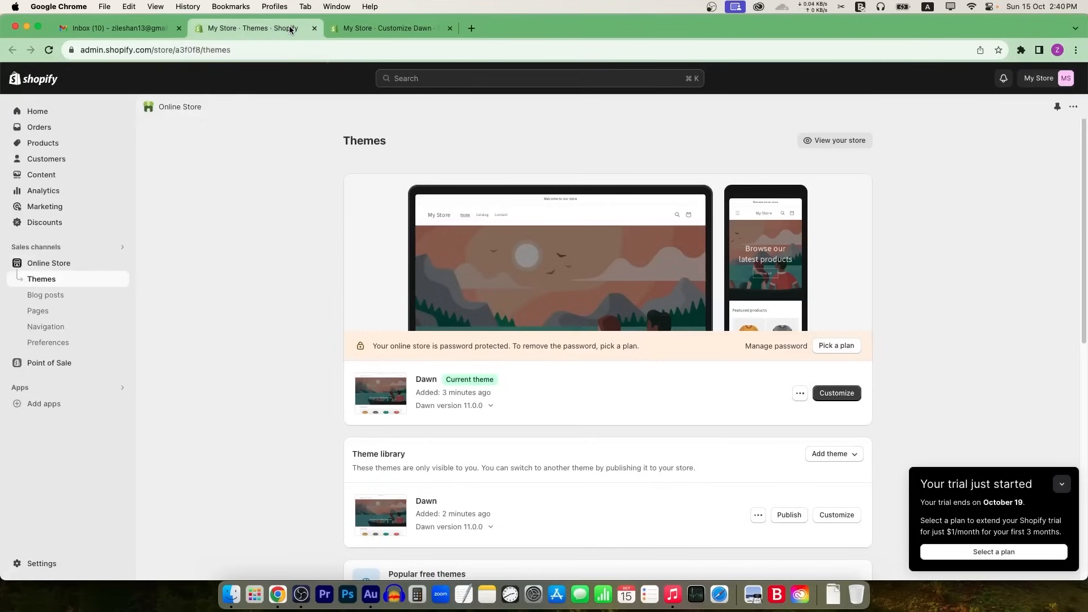
Step: Search Settings for 'password' and replace the online store password with a new one, then save
{"action": "left_click", "coordinate": [41, 564]}
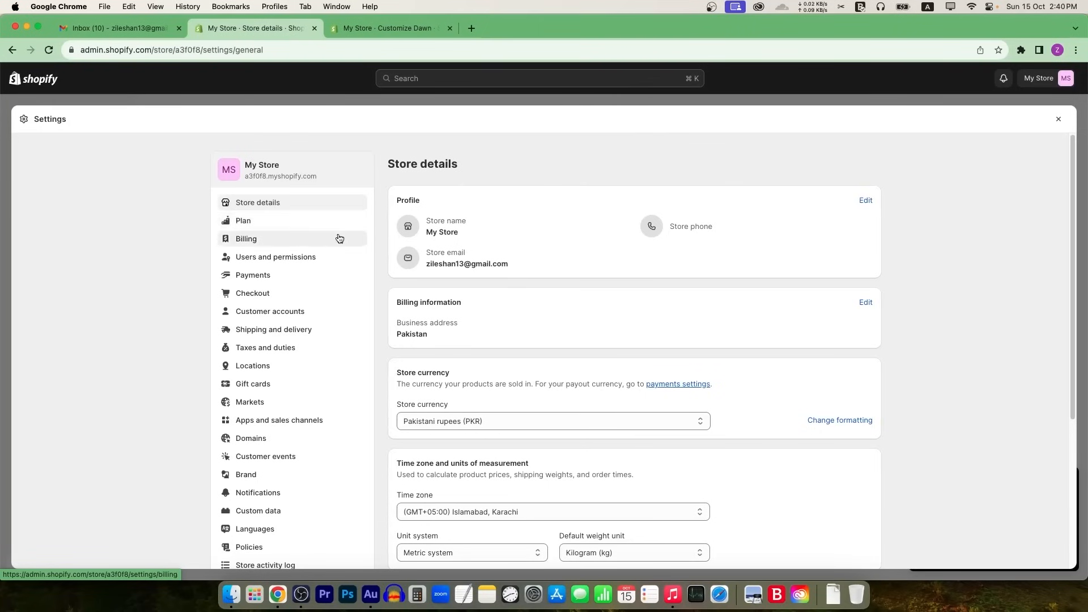
{"action": "left_click", "coordinate": [471, 78]}
{"action": "type", "text": "p"}
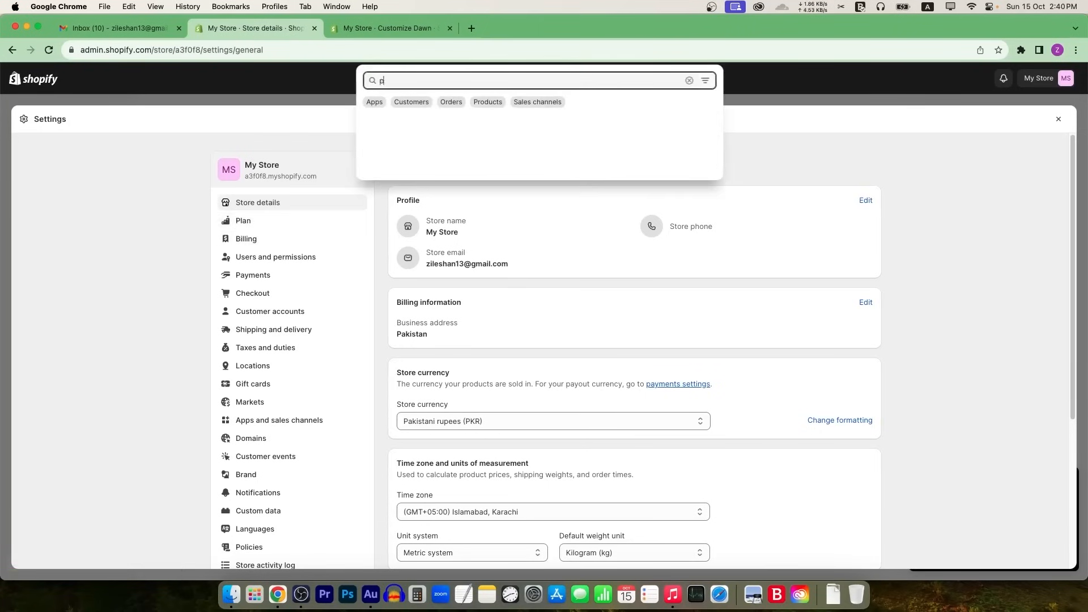
{"action": "type", "text": "assword"}
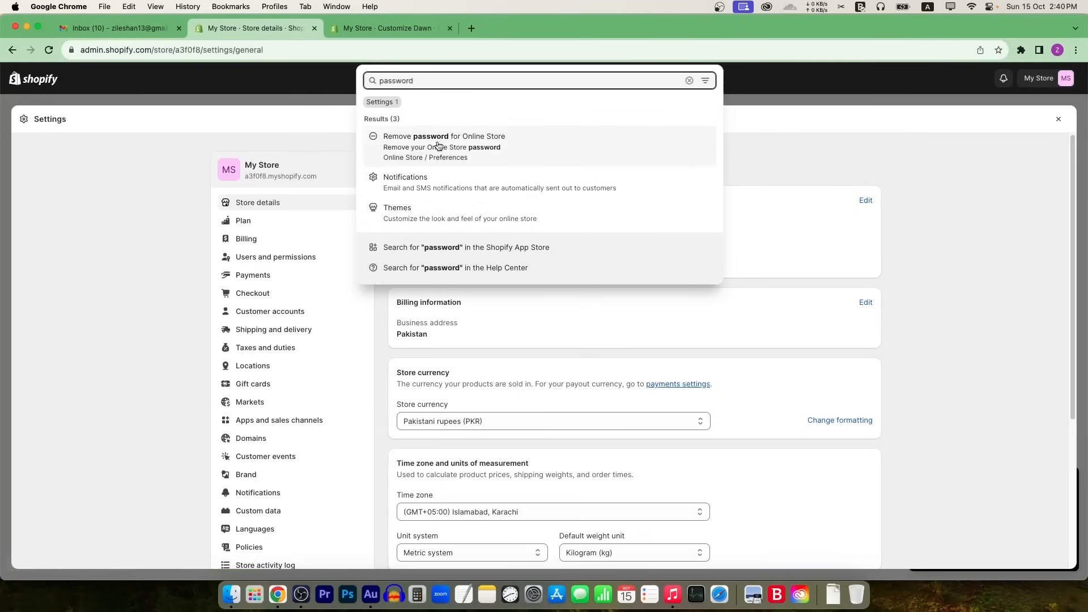
{"action": "left_click", "coordinate": [520, 146]}
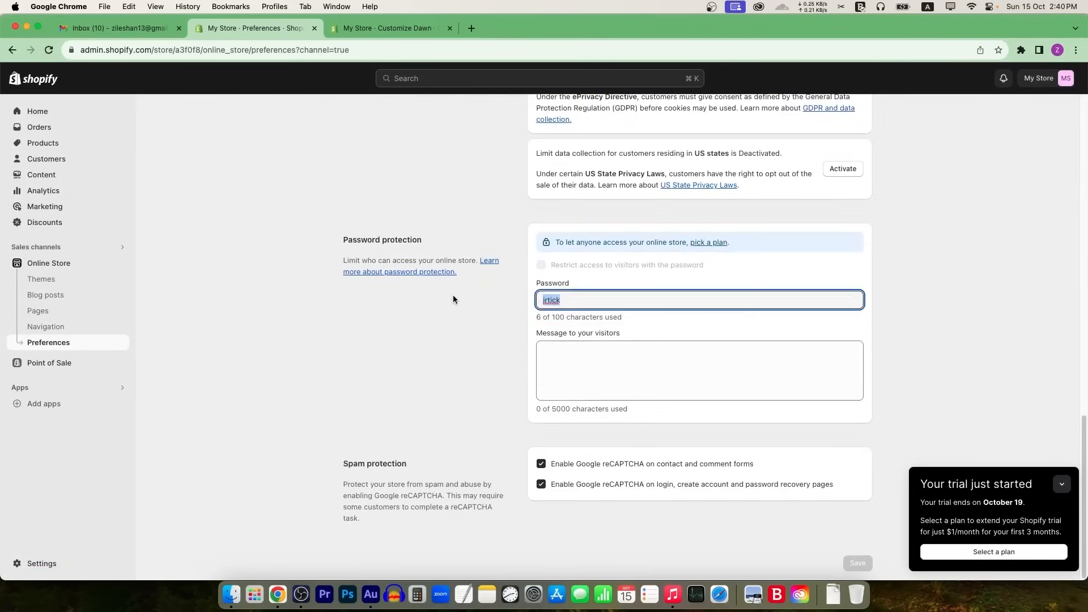
{"action": "key", "text": "BackSpace"}
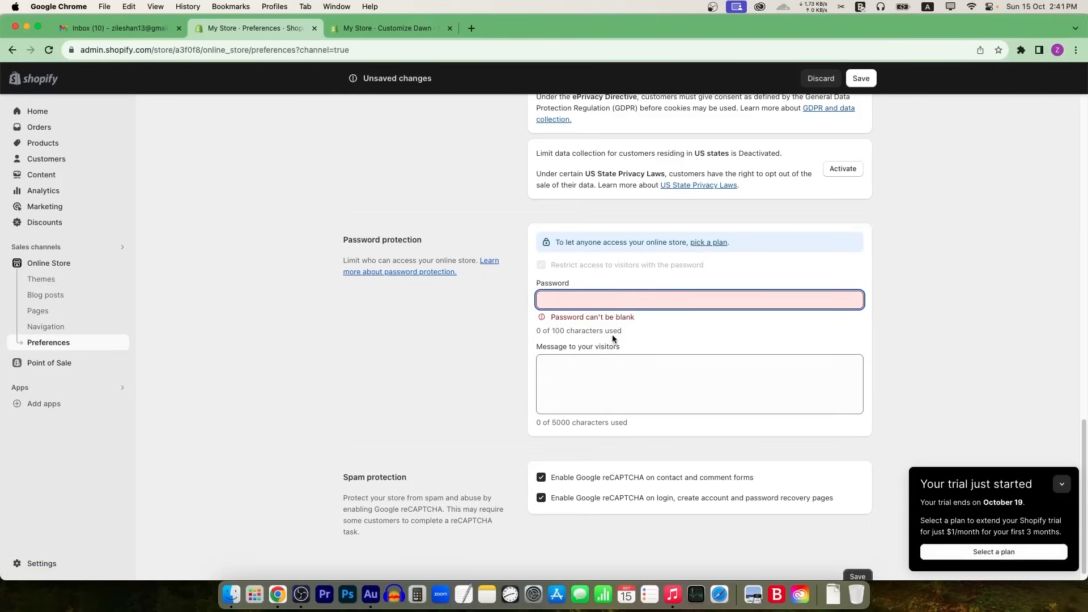
{"action": "type", "text": "s"}
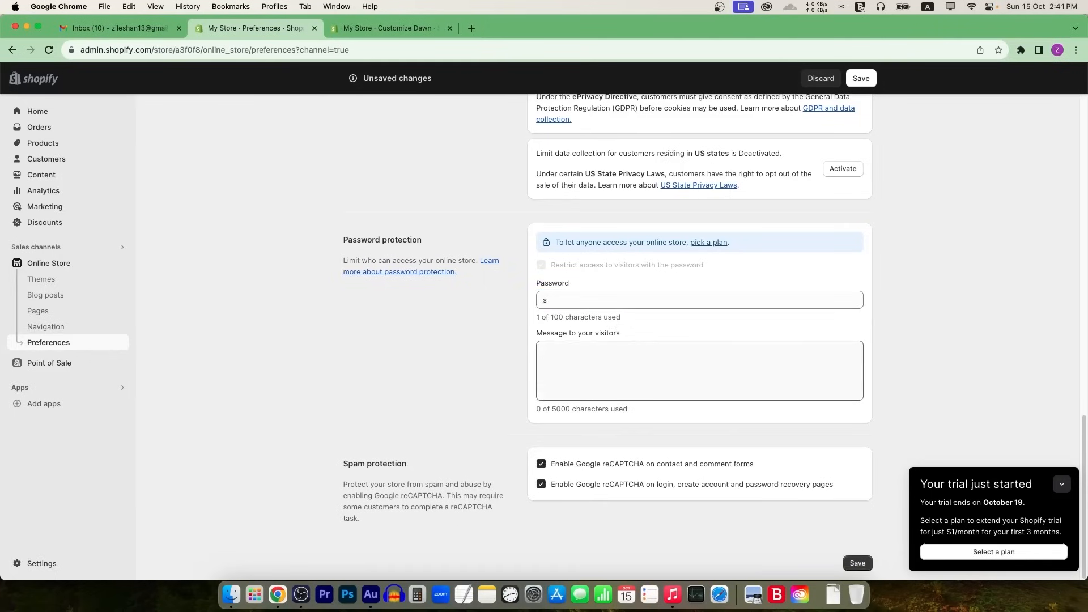
{"action": "left_click", "coordinate": [856, 562]}
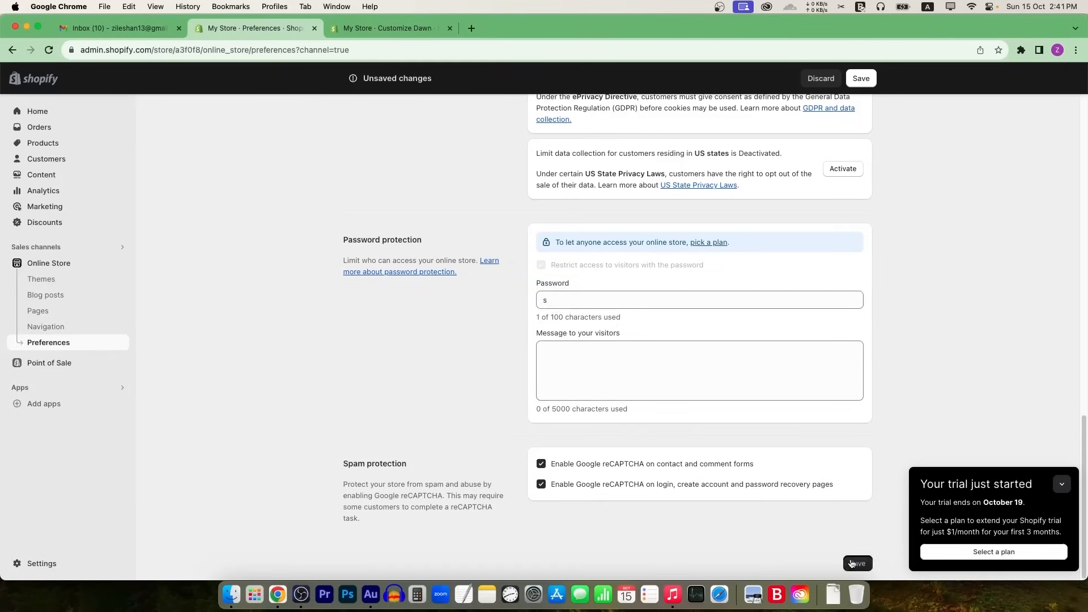
Step: Set the header's desktop logo position to Top center in the Dawn theme editor
{"action": "left_click", "coordinate": [392, 28]}
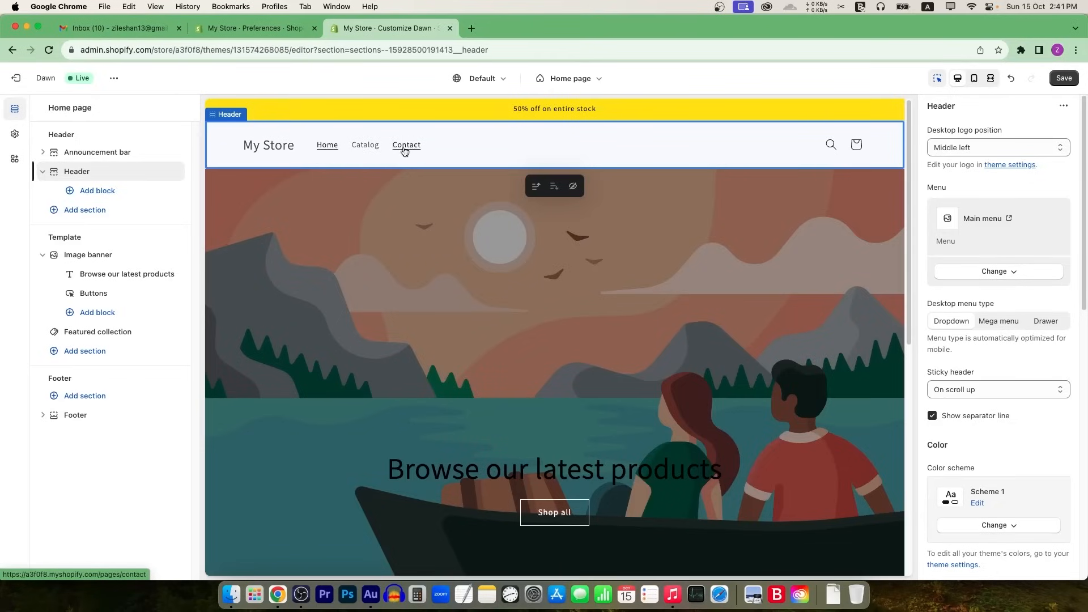
{"action": "left_click", "coordinate": [282, 149]}
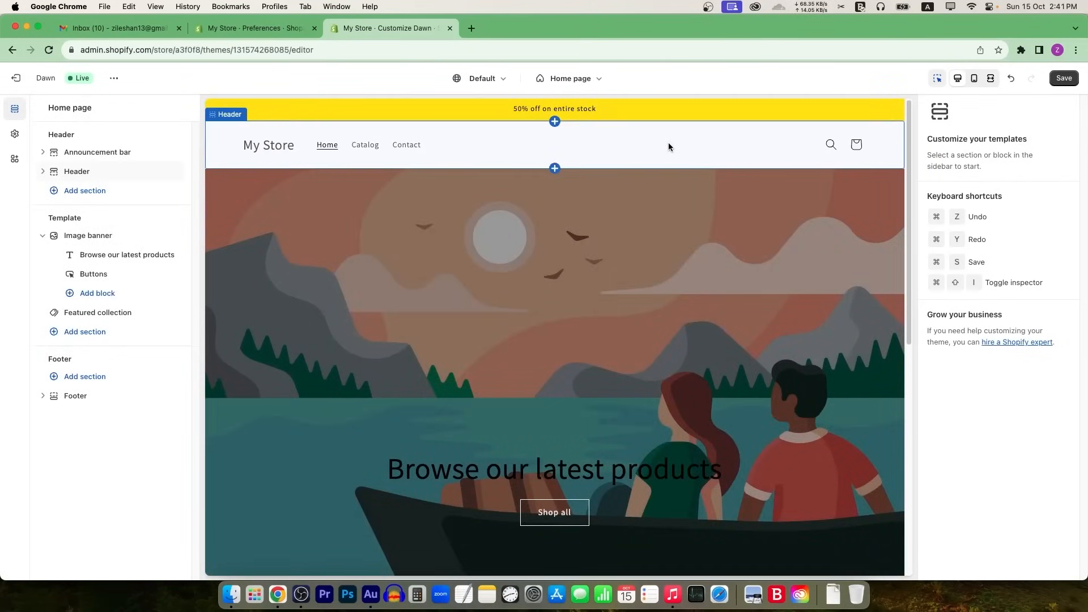
{"action": "left_click", "coordinate": [668, 143]}
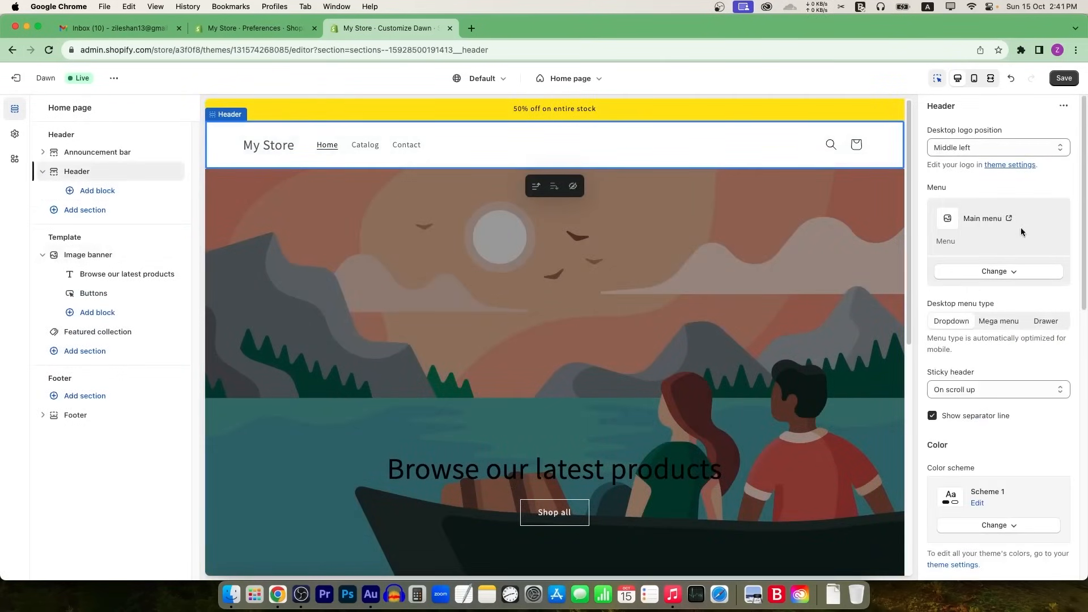
{"action": "scroll", "coordinate": [993, 302], "scroll_direction": "down", "scroll_amount": 4}
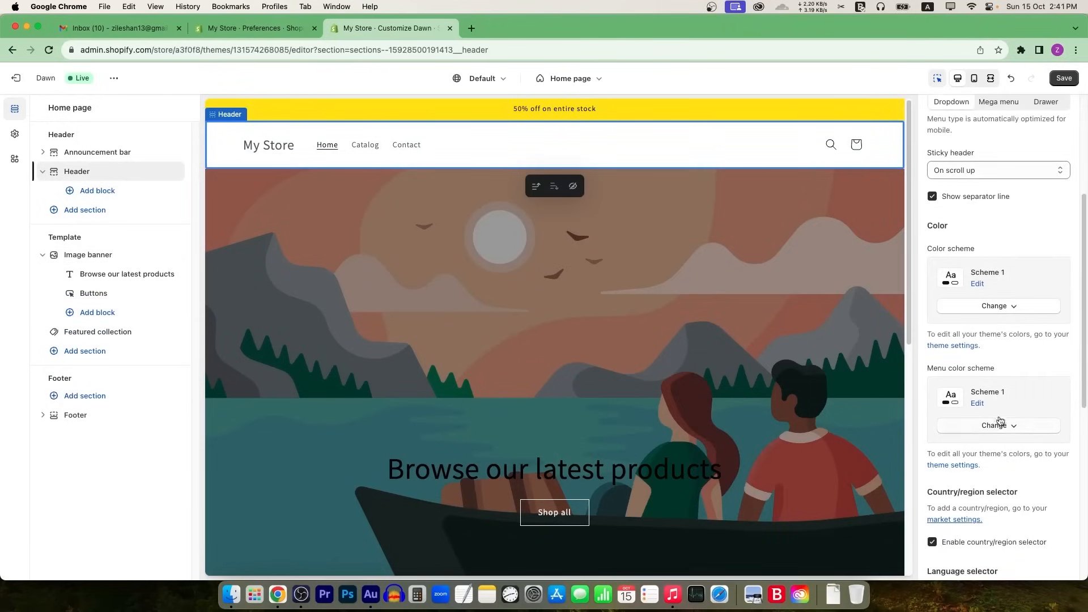
{"action": "scroll", "coordinate": [982, 377], "scroll_direction": "down", "scroll_amount": 1}
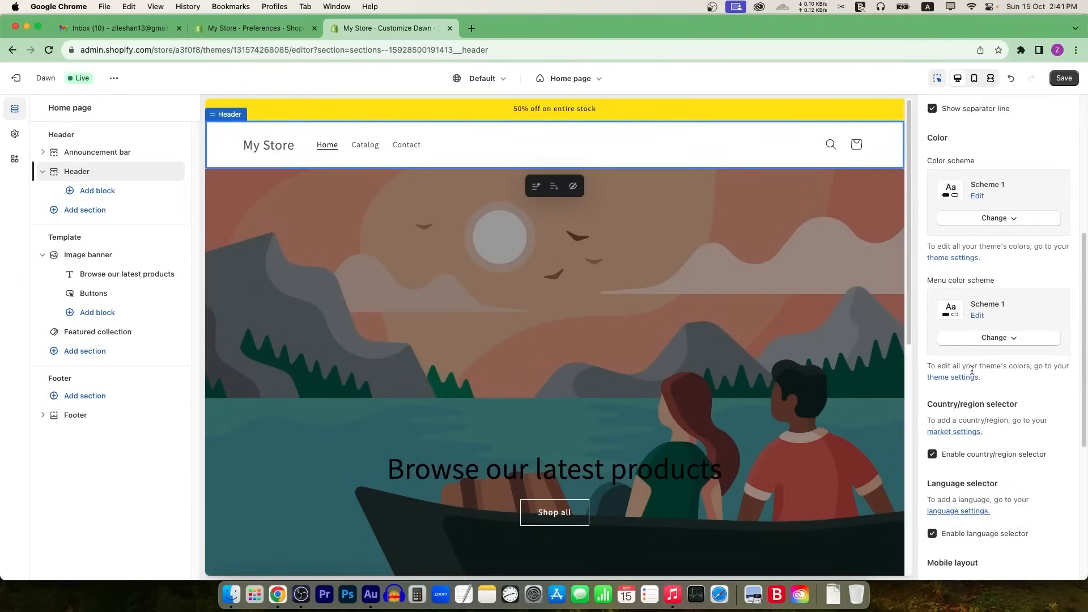
{"action": "scroll", "coordinate": [971, 131], "scroll_direction": "up", "scroll_amount": 5}
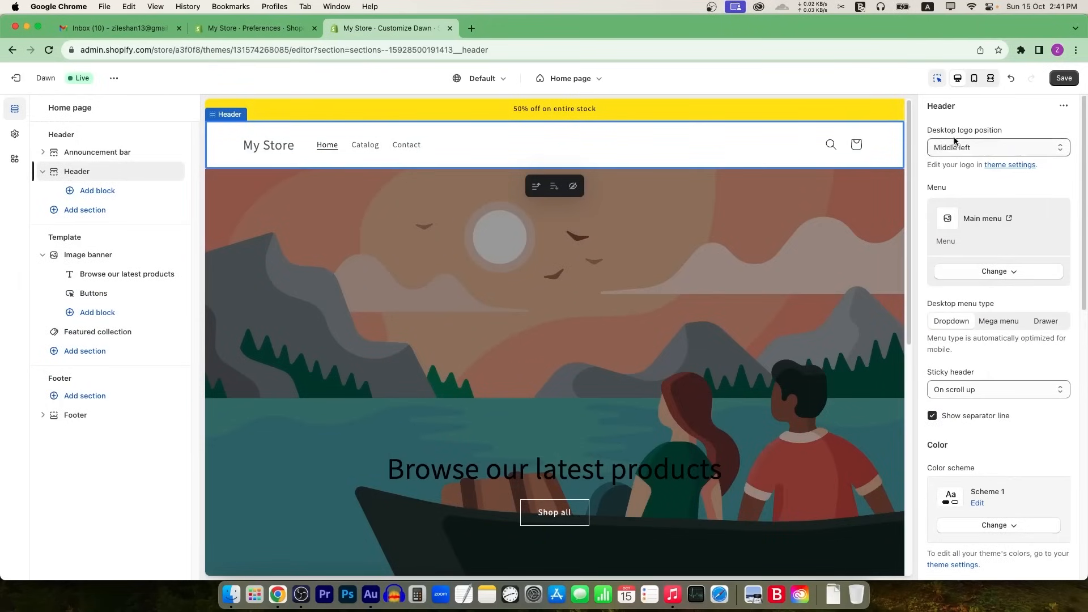
{"action": "left_click", "coordinate": [1020, 149]}
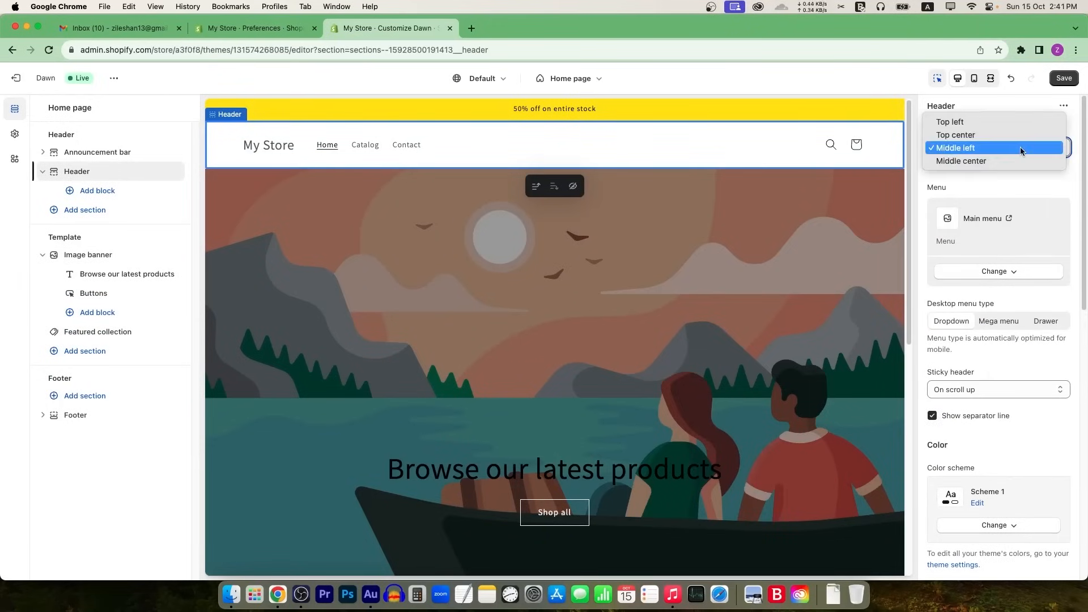
{"action": "left_click", "coordinate": [972, 134]}
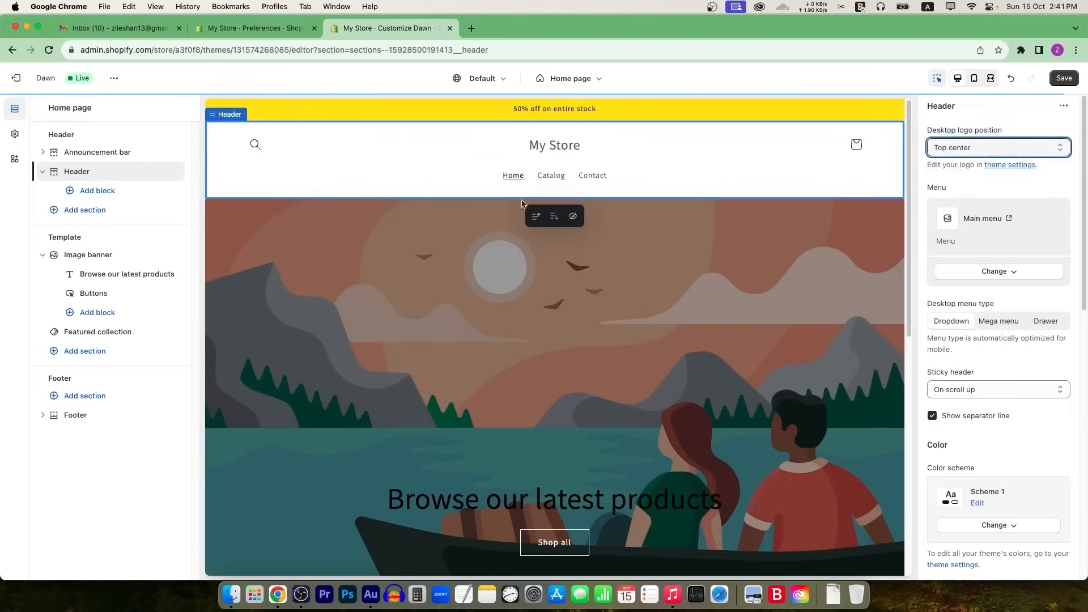
{"action": "left_click", "coordinate": [1011, 165]}
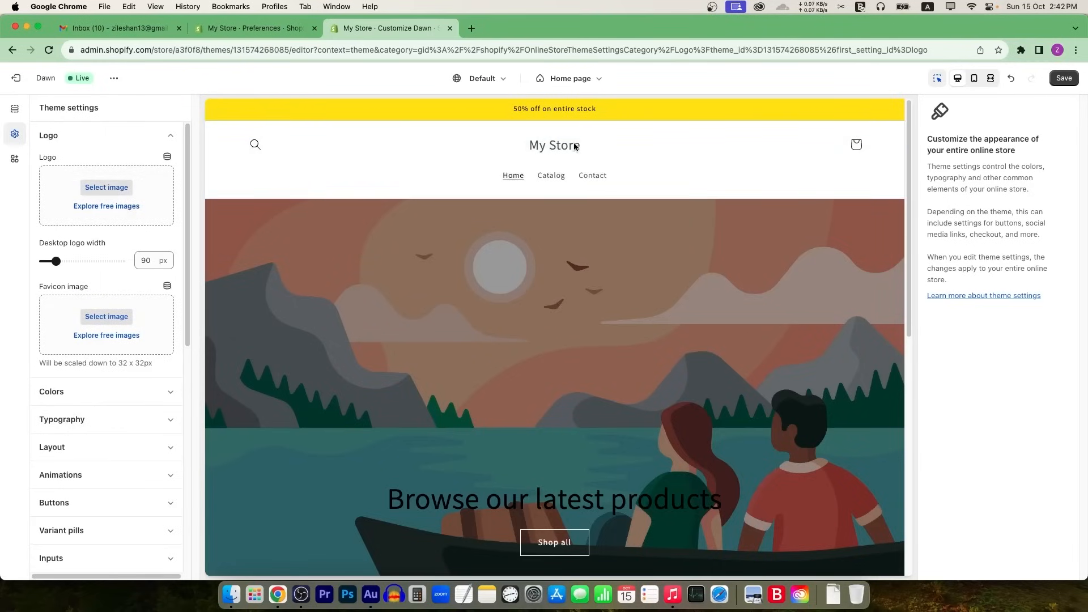
{"action": "left_click", "coordinate": [15, 109]}
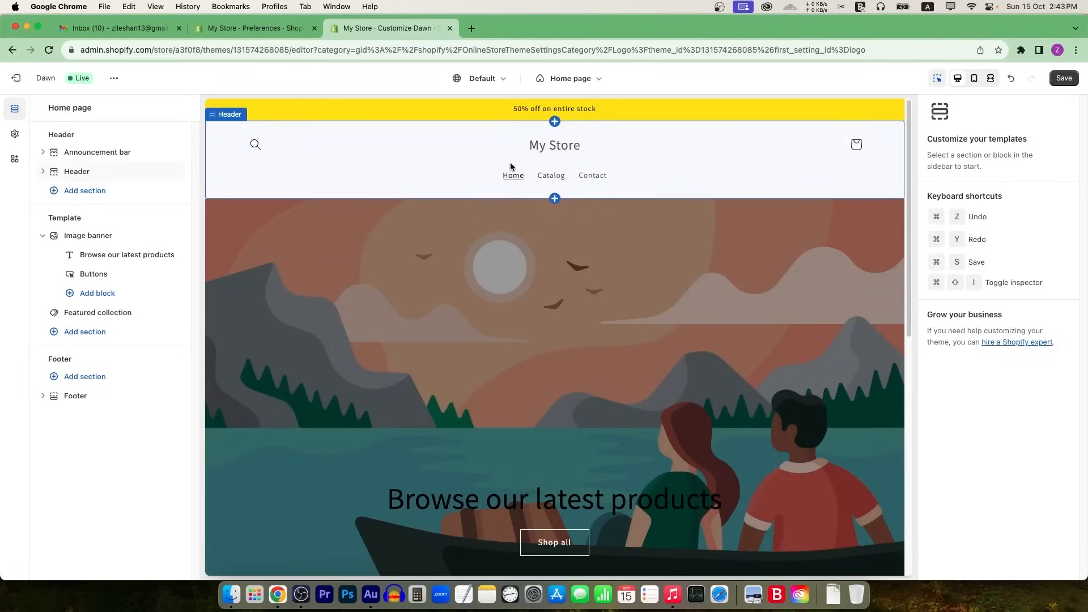
Step: Open Online Store > Navigation and the Main menu for editing
{"action": "left_click", "coordinate": [249, 28]}
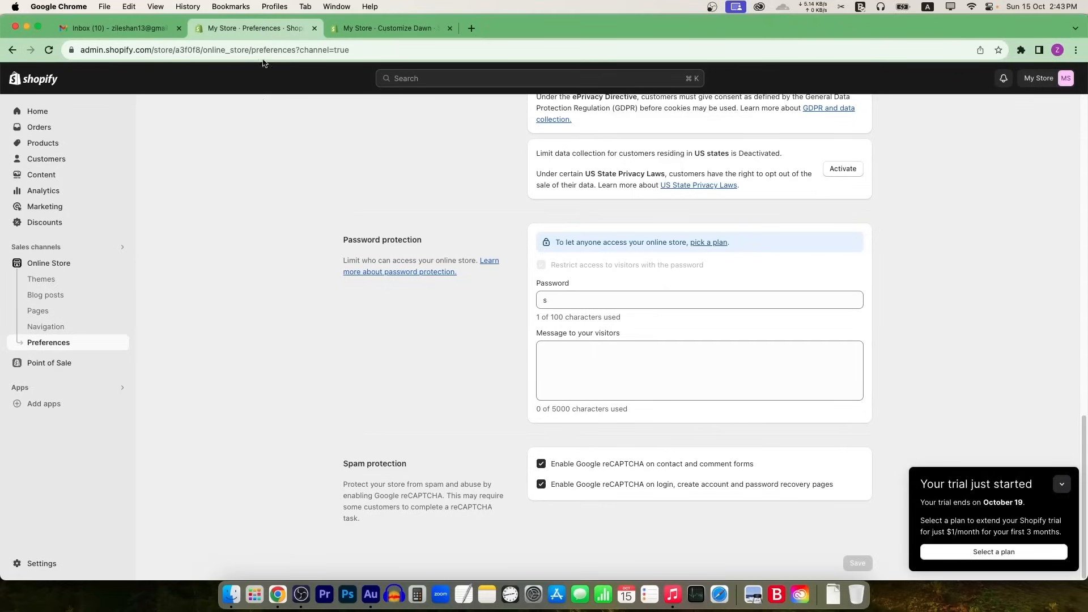
{"action": "left_click", "coordinate": [53, 334]}
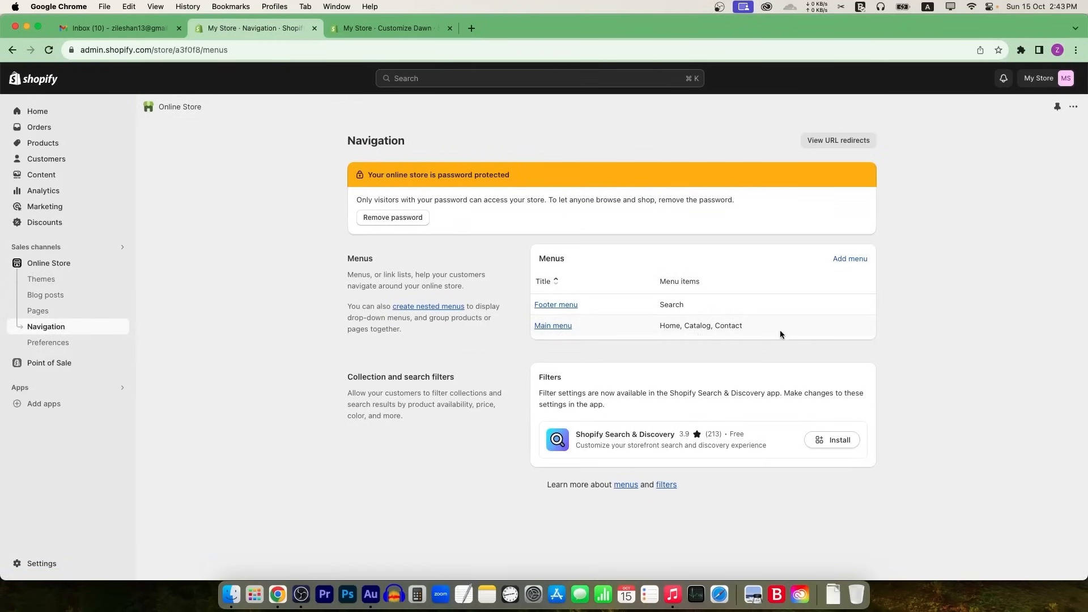
{"action": "left_click", "coordinate": [421, 31]}
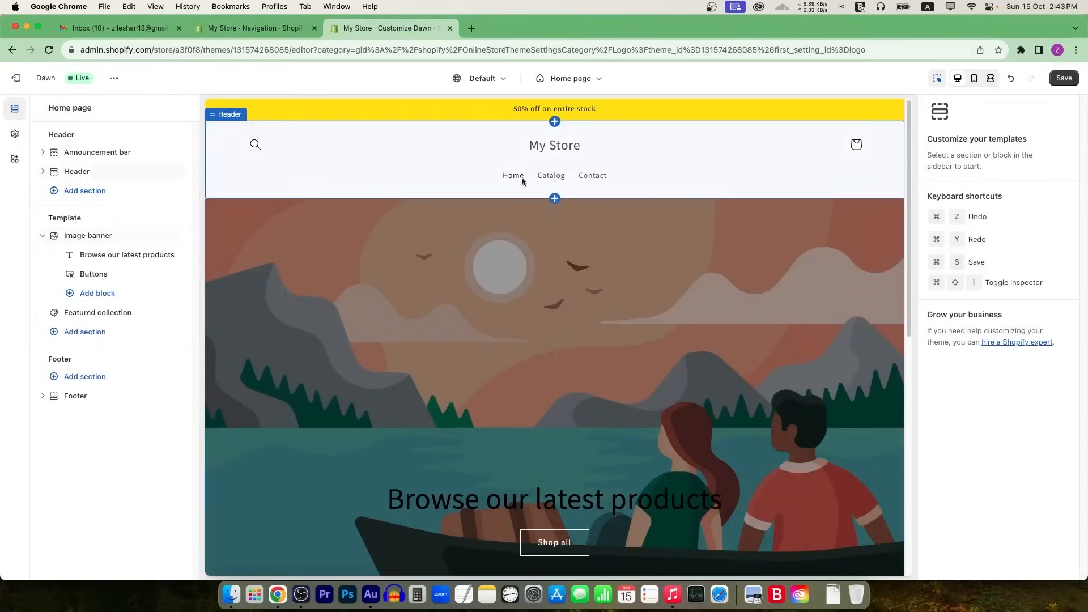
{"action": "left_click", "coordinate": [297, 30]}
{"action": "left_click", "coordinate": [574, 329]}
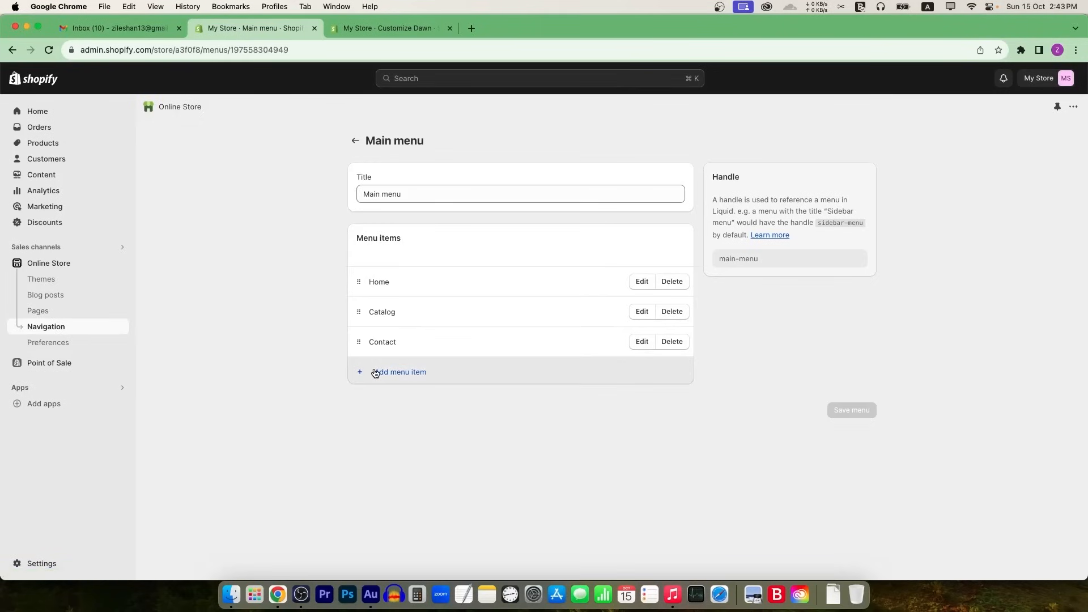
Step: Start an 'About Us' menu item, then discard it without adding
{"action": "left_click", "coordinate": [400, 370]}
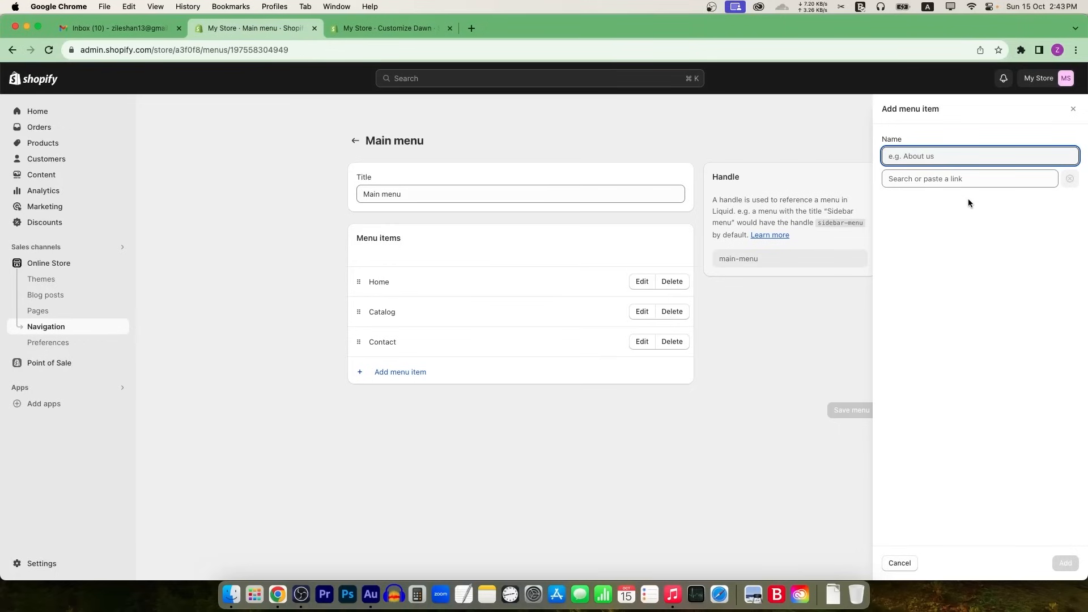
{"action": "type", "text": "About Us"}
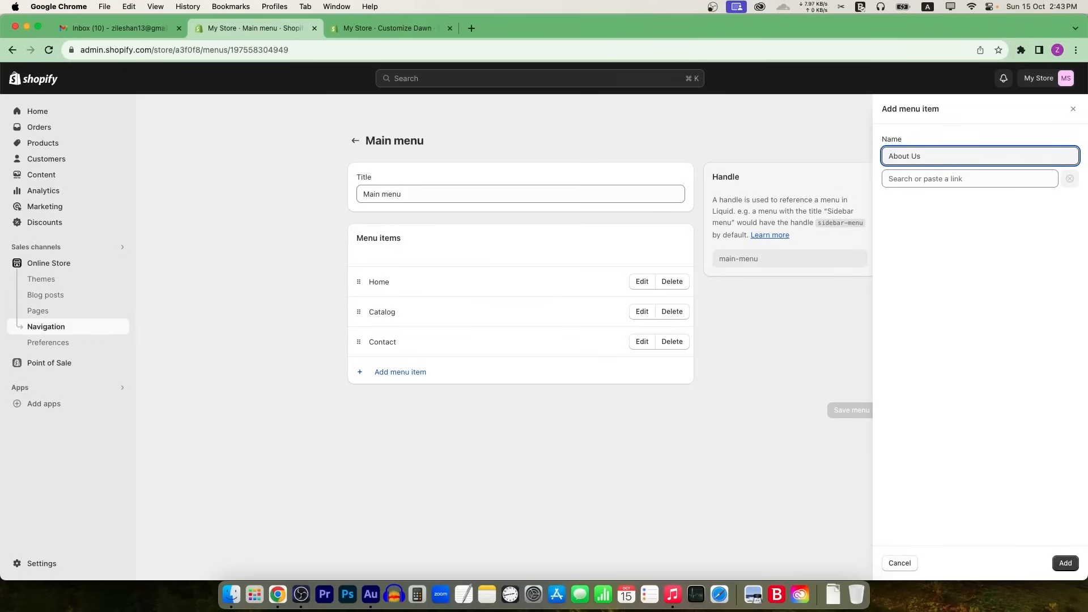
{"action": "type", "text": "us"}
{"action": "left_click", "coordinate": [912, 178]}
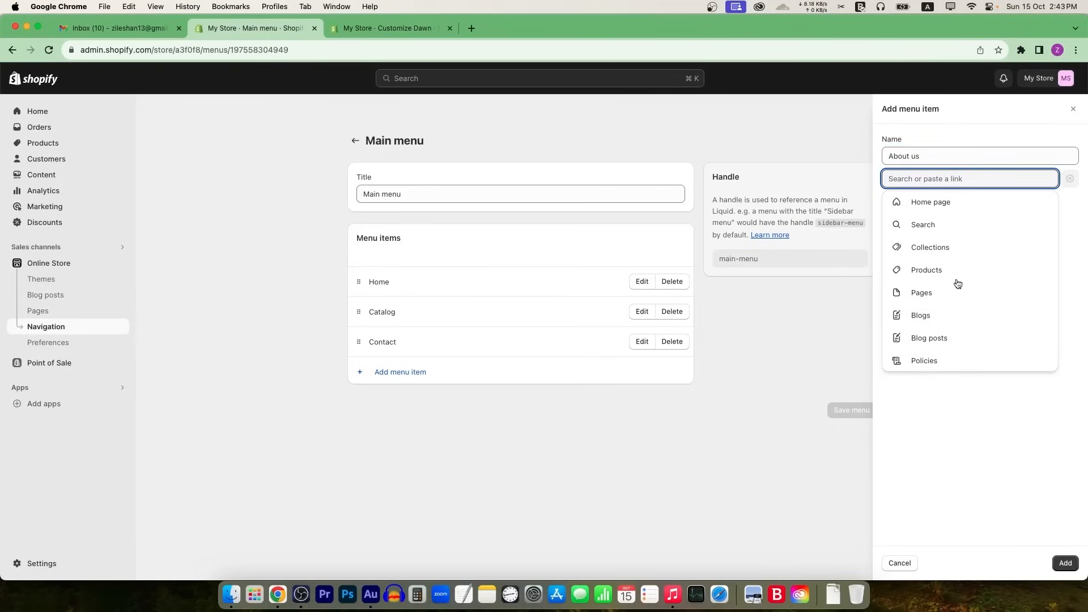
{"action": "left_click", "coordinate": [810, 345]}
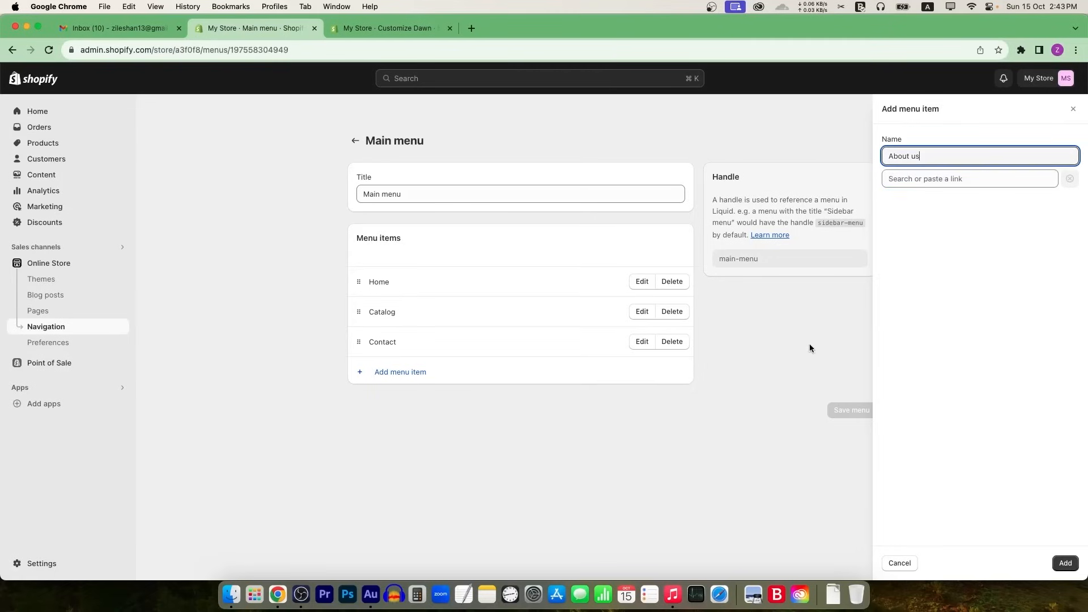
{"action": "left_click", "coordinate": [1073, 108]}
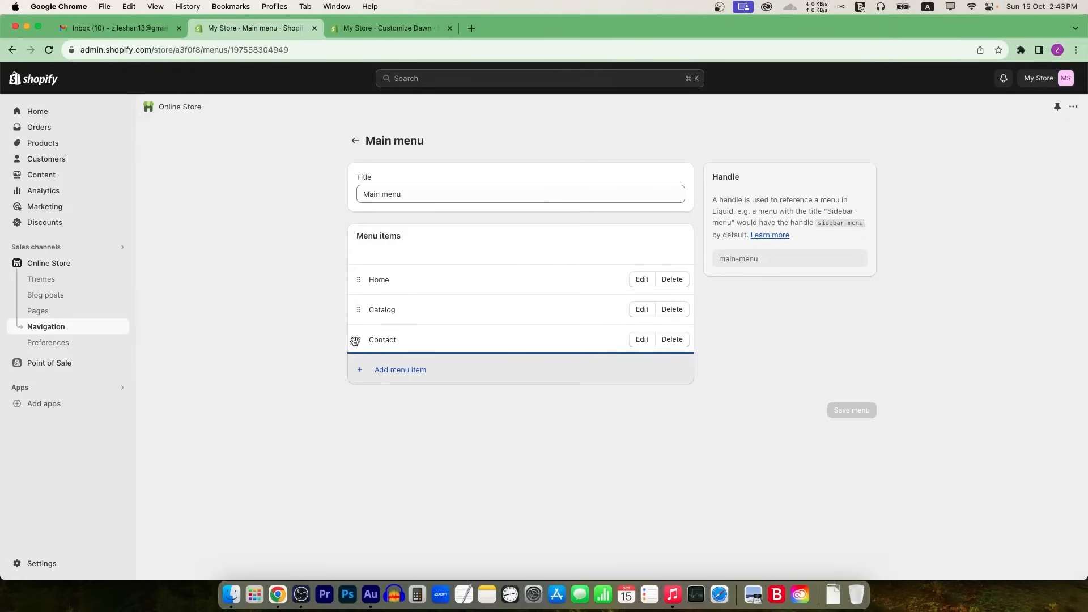
Step: Create and save an 'About Us' page using the Default page template
{"action": "left_click", "coordinate": [38, 310], "text": "super"}
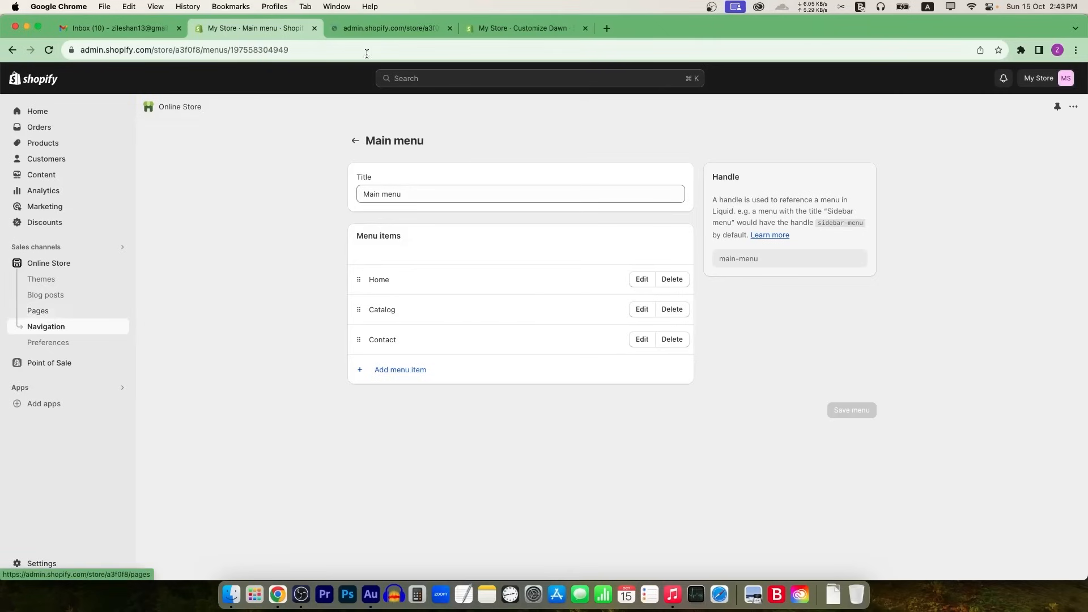
{"action": "left_click", "coordinate": [376, 30]}
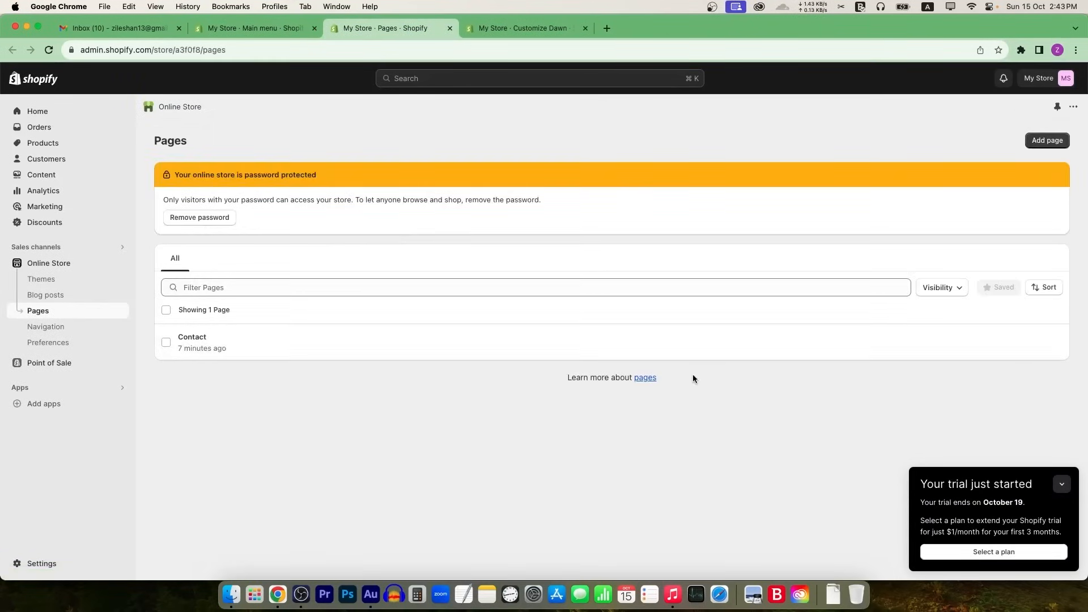
{"action": "left_click", "coordinate": [1047, 140]}
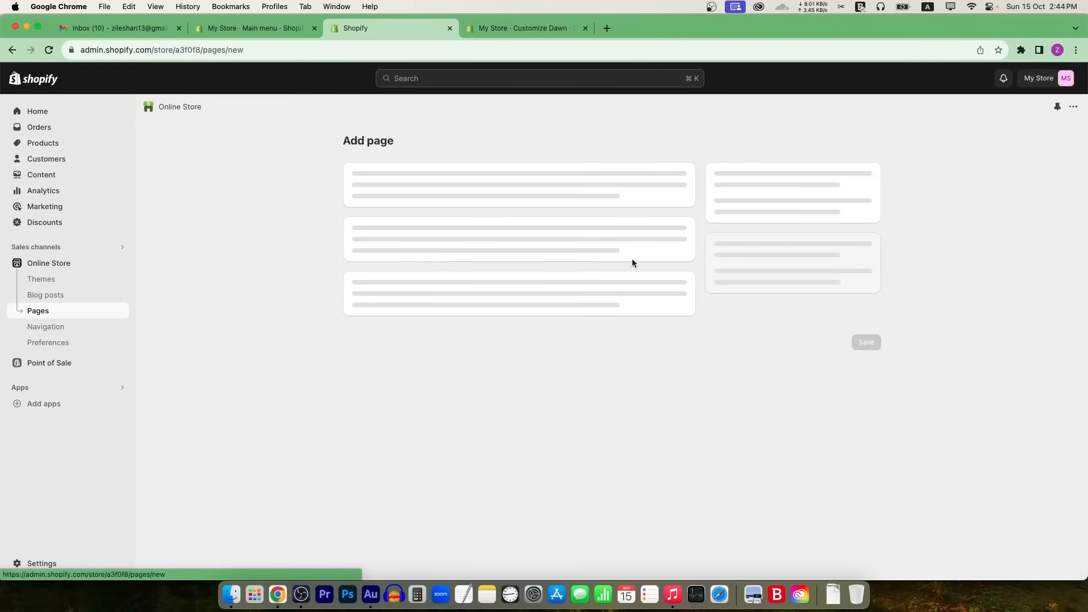
{"action": "left_click", "coordinate": [522, 191]}
{"action": "type", "text": "About Us"}
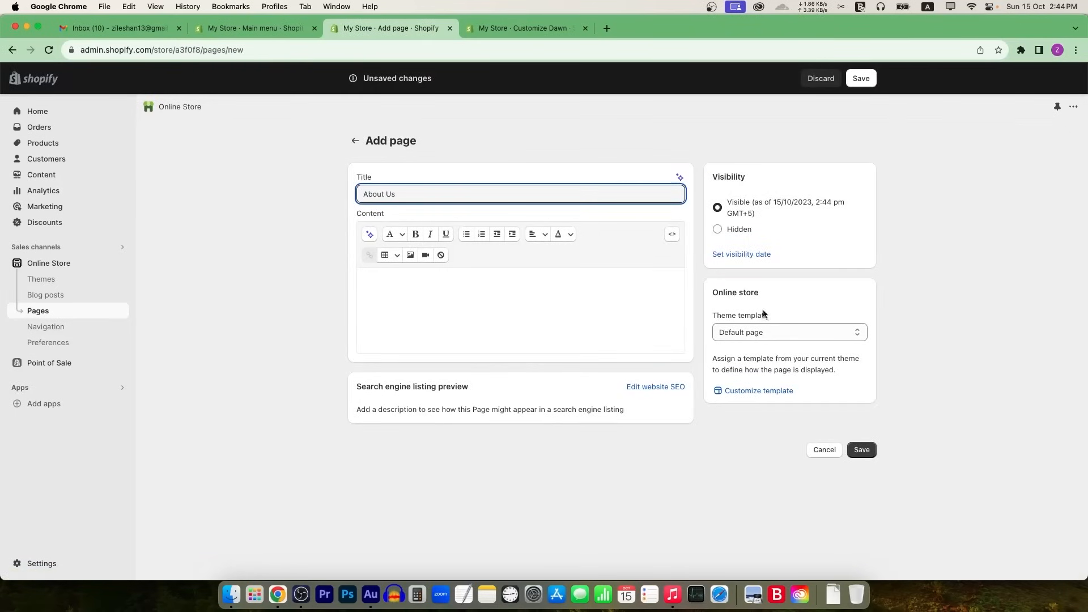
{"action": "left_click", "coordinate": [794, 331]}
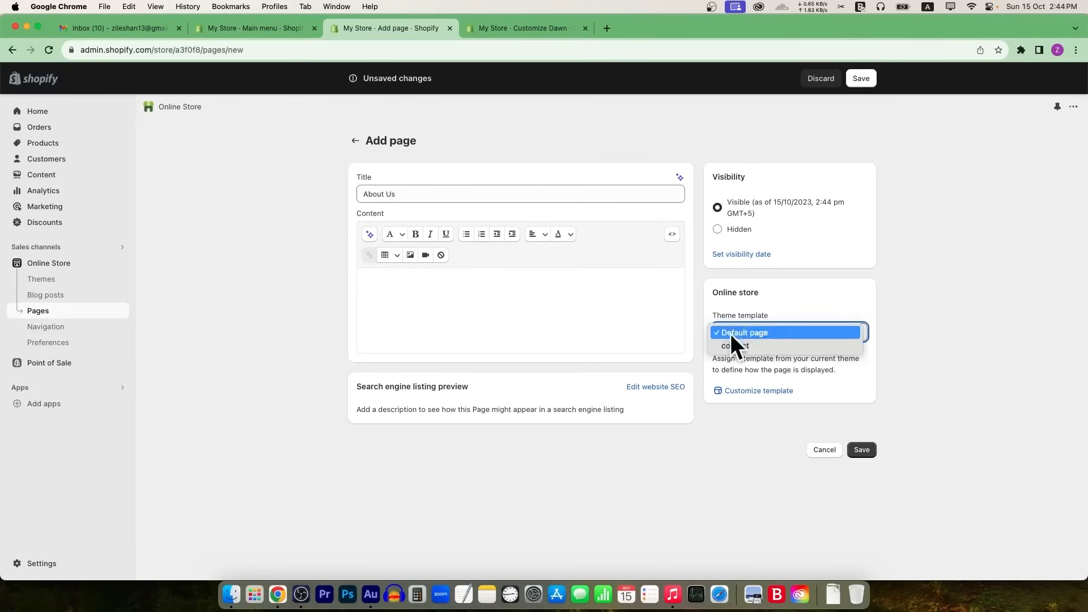
{"action": "left_click", "coordinate": [731, 333]}
{"action": "left_click", "coordinate": [788, 339]}
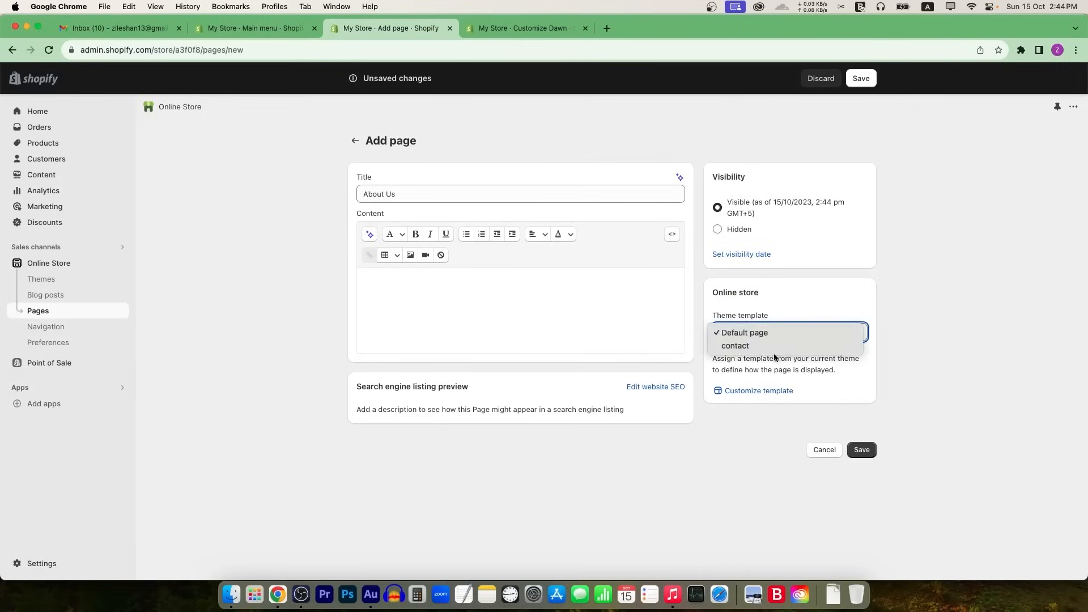
{"action": "left_click", "coordinate": [389, 292]}
{"action": "left_click", "coordinate": [522, 308]}
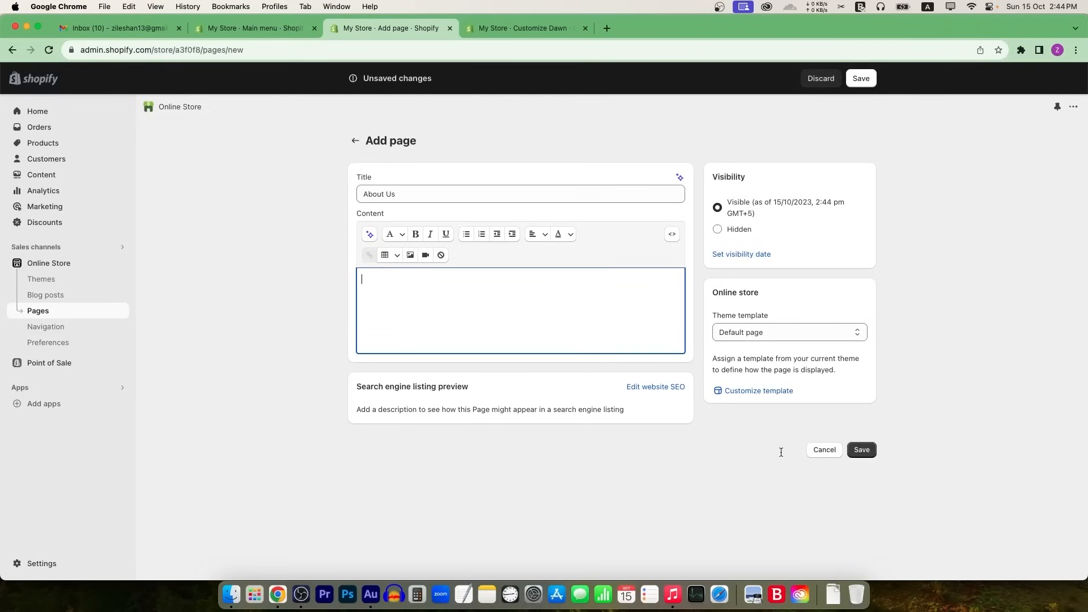
{"action": "left_click", "coordinate": [862, 449]}
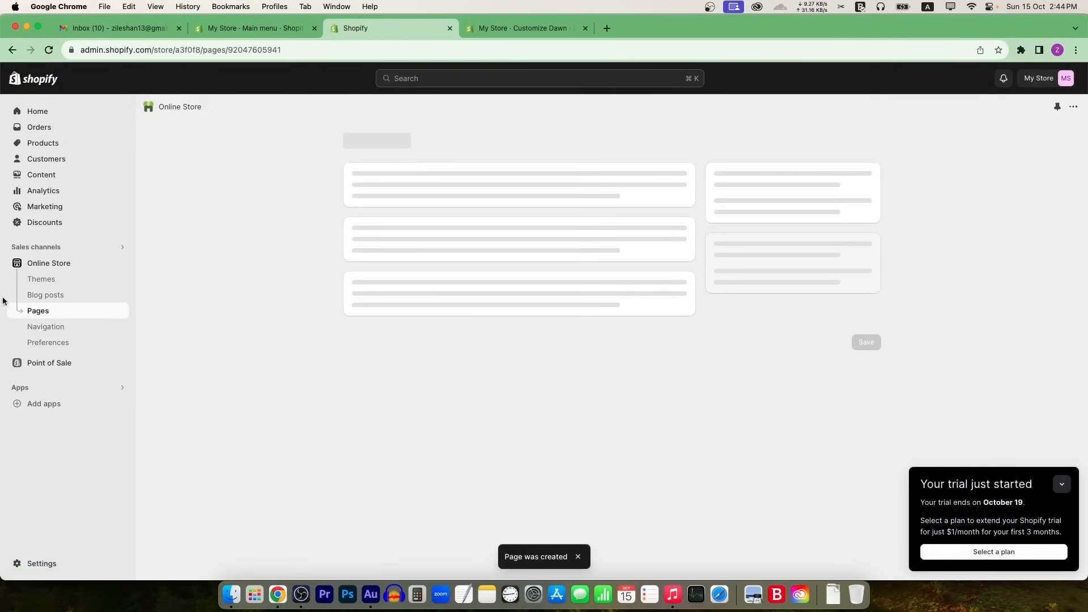
{"action": "left_click", "coordinate": [355, 141]}
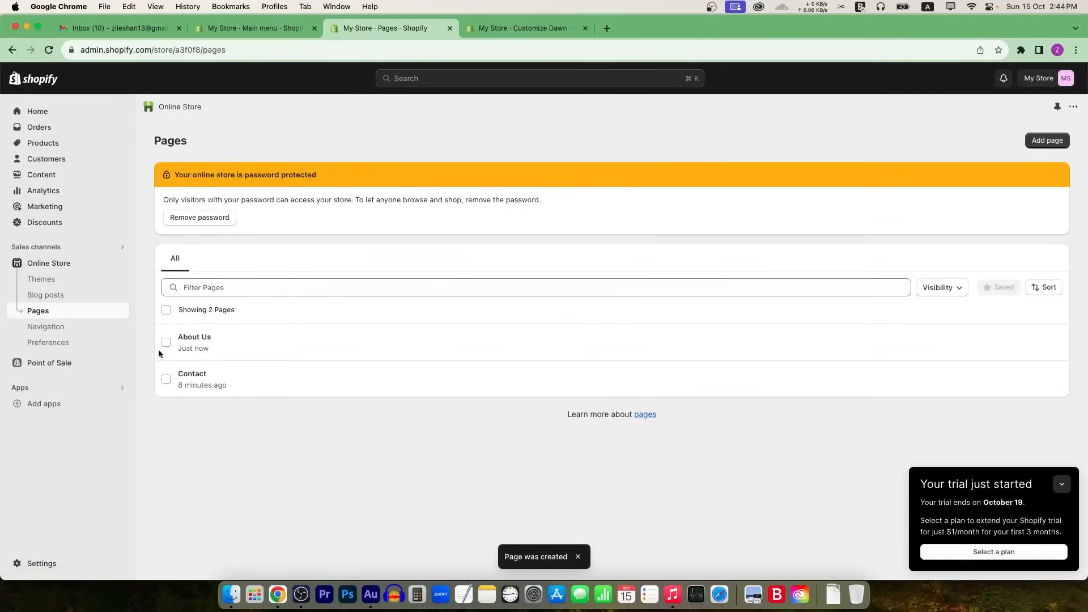
Step: Add an 'About us' item to the Main menu linked to the About Us page
{"action": "left_click", "coordinate": [47, 325]}
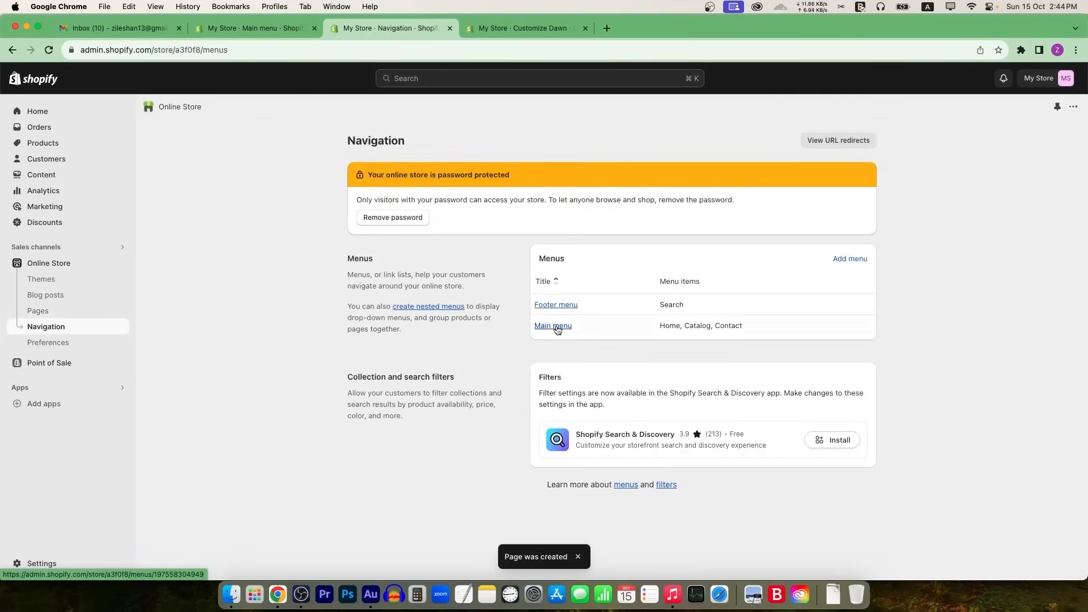
{"action": "left_click", "coordinate": [557, 326]}
{"action": "left_click", "coordinate": [420, 372]}
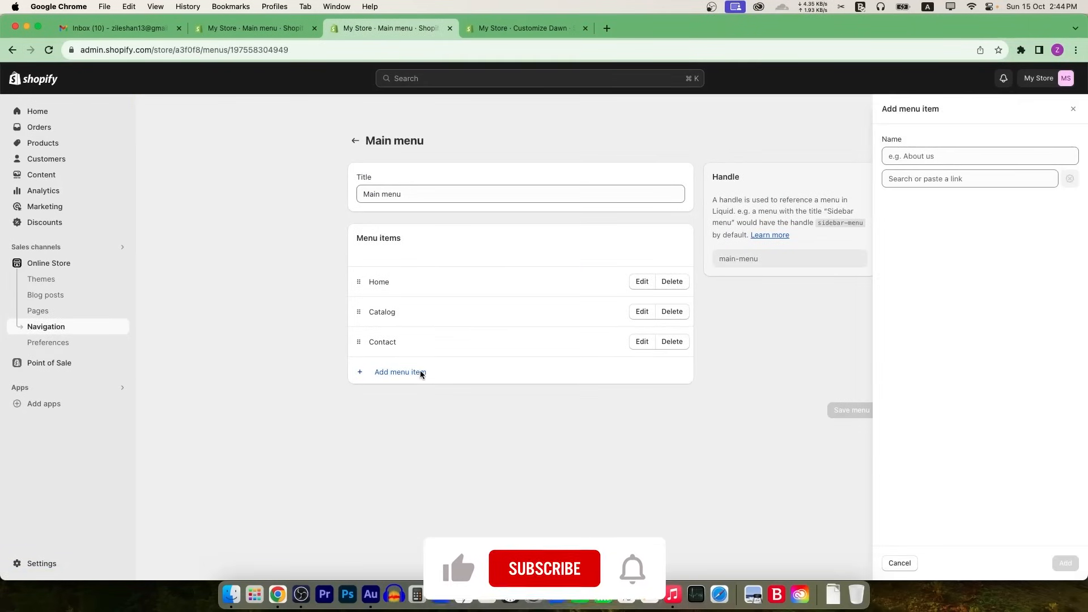
{"action": "type", "text": "About us"}
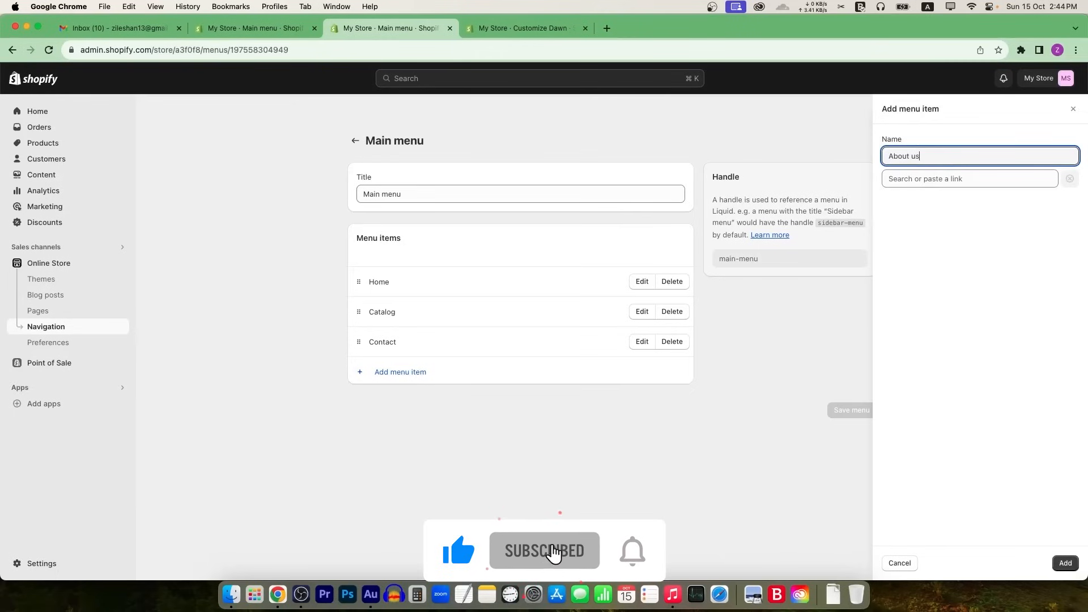
{"action": "left_click", "coordinate": [952, 179]}
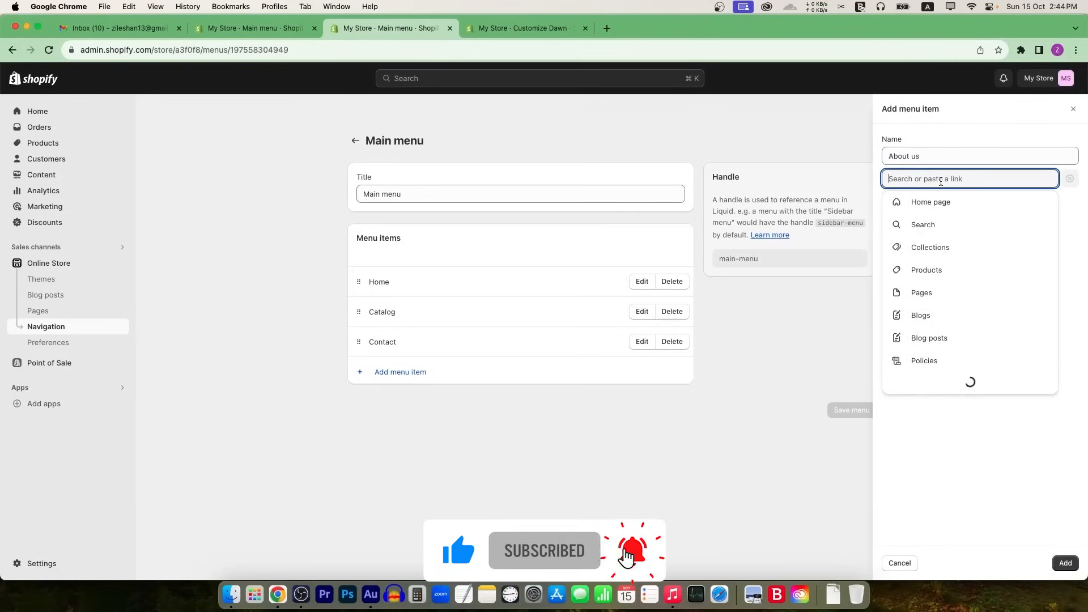
{"action": "left_click", "coordinate": [924, 292]}
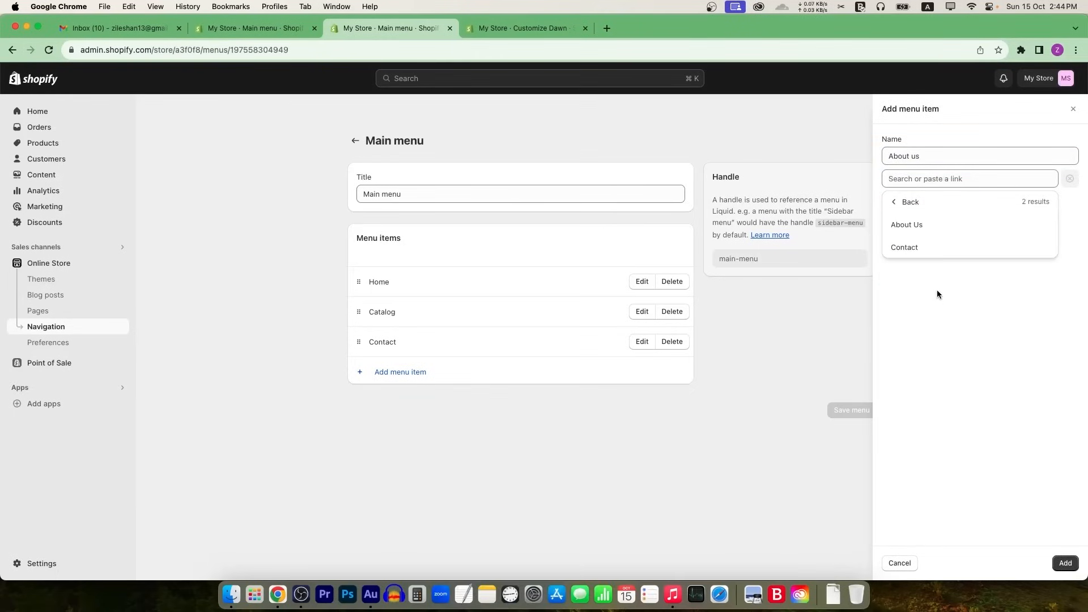
{"action": "left_click", "coordinate": [923, 227]}
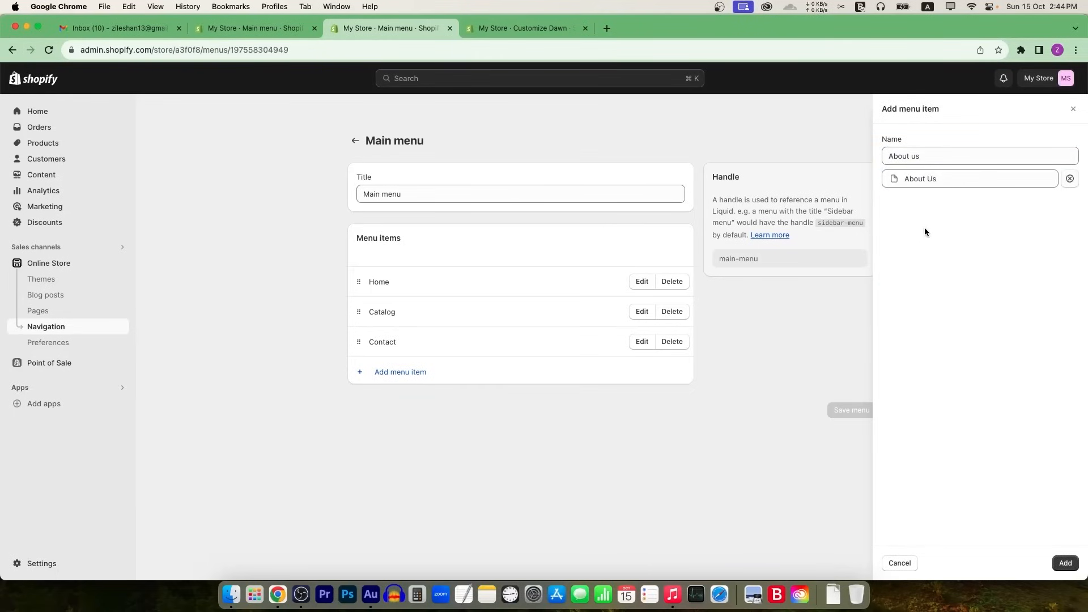
{"action": "left_click", "coordinate": [1064, 563]}
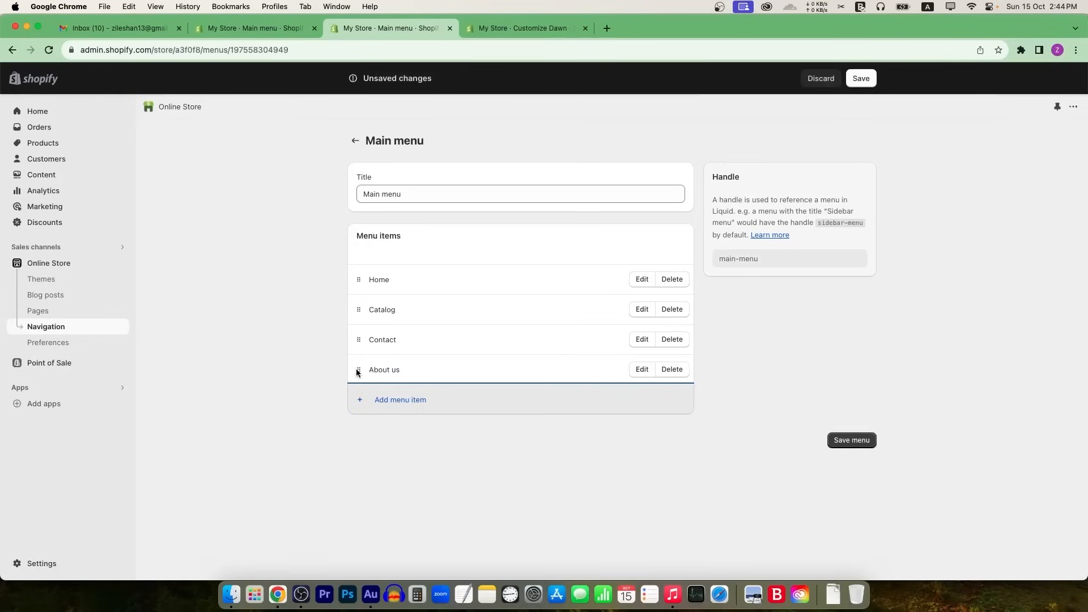
Step: Nest About us under Contact and save the main menu
{"action": "mouse_move", "coordinate": [358, 372]}
{"action": "left_mouse_down"}
{"action": "mouse_move", "coordinate": [357, 284]}
{"action": "mouse_move", "coordinate": [365, 343]}
{"action": "mouse_move", "coordinate": [357, 324]}
{"action": "mouse_move", "coordinate": [348, 352]}
{"action": "mouse_move", "coordinate": [357, 354]}
{"action": "left_mouse_up"}
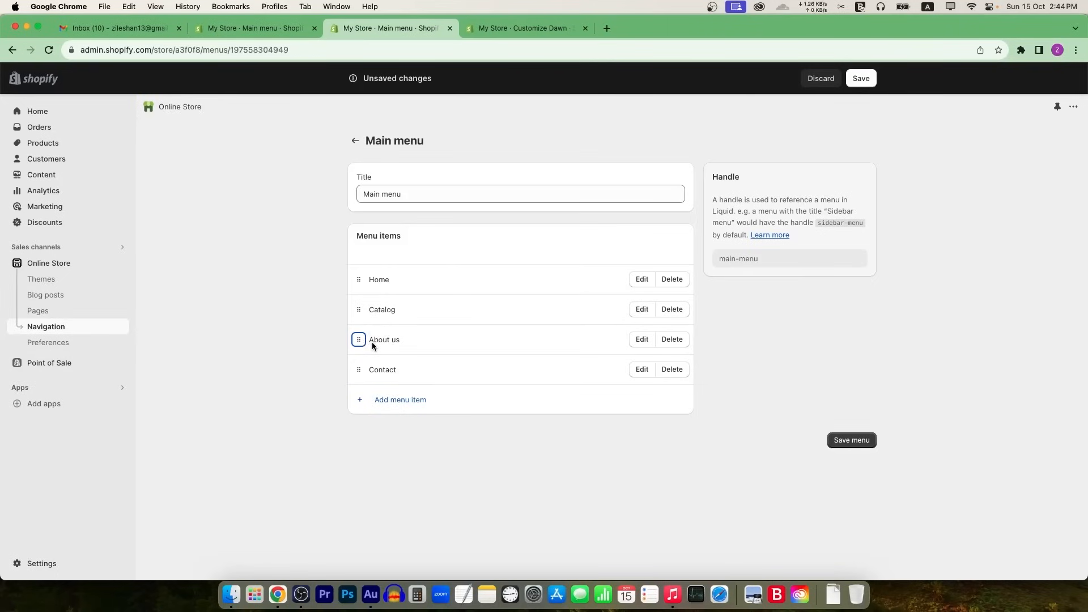
{"action": "left_click_drag", "start_coordinate": [360, 340], "coordinate": [383, 367]}
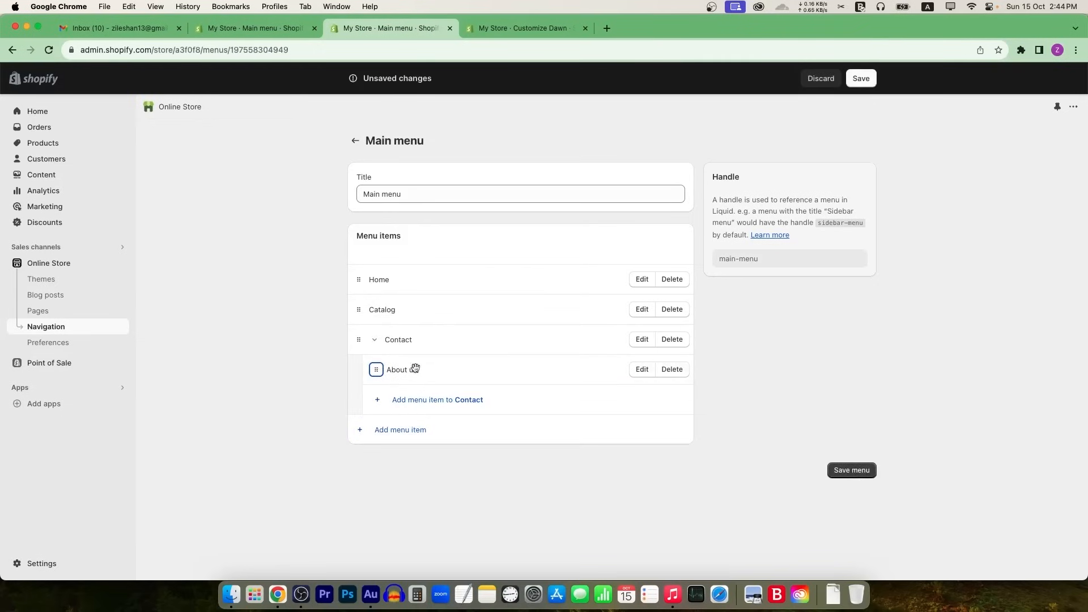
{"action": "left_click", "coordinate": [864, 78]}
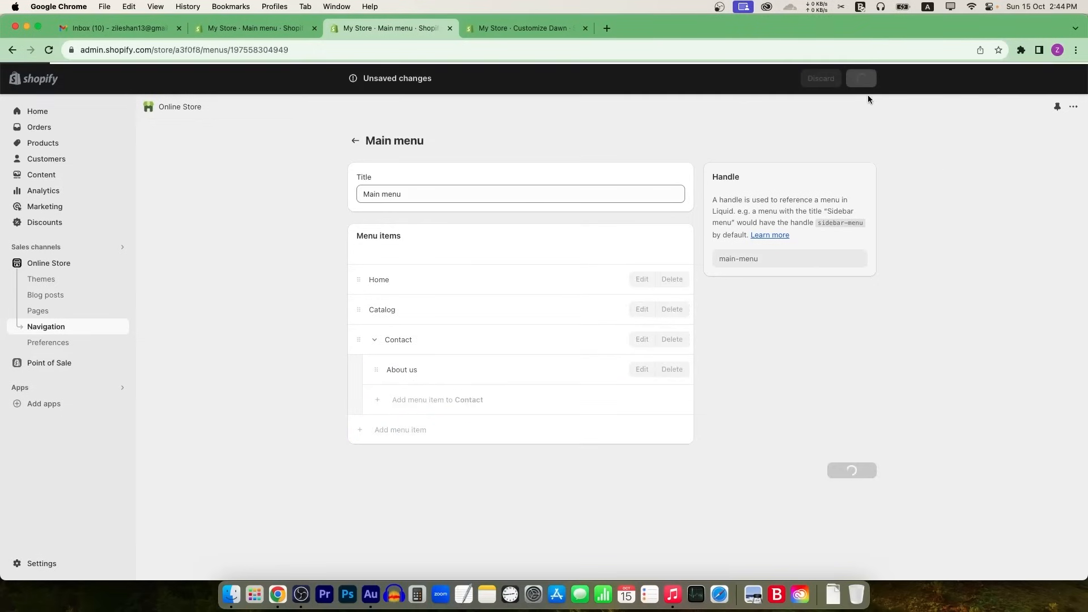
Step: Refresh the theme editor preview and check the header's new Contact dropdown
{"action": "left_click", "coordinate": [512, 29]}
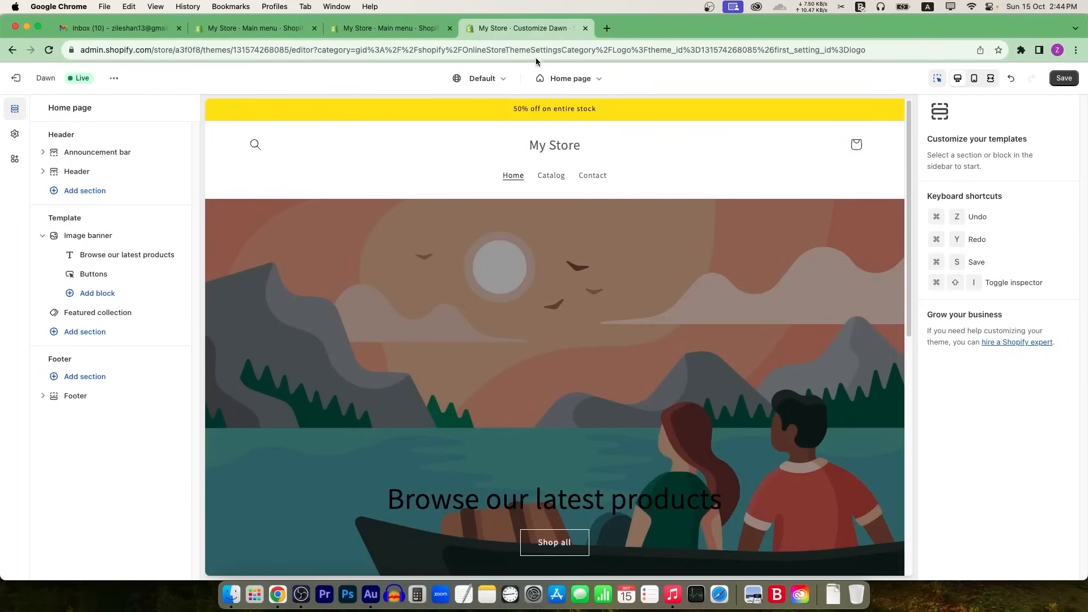
{"action": "left_click", "coordinate": [515, 238]}
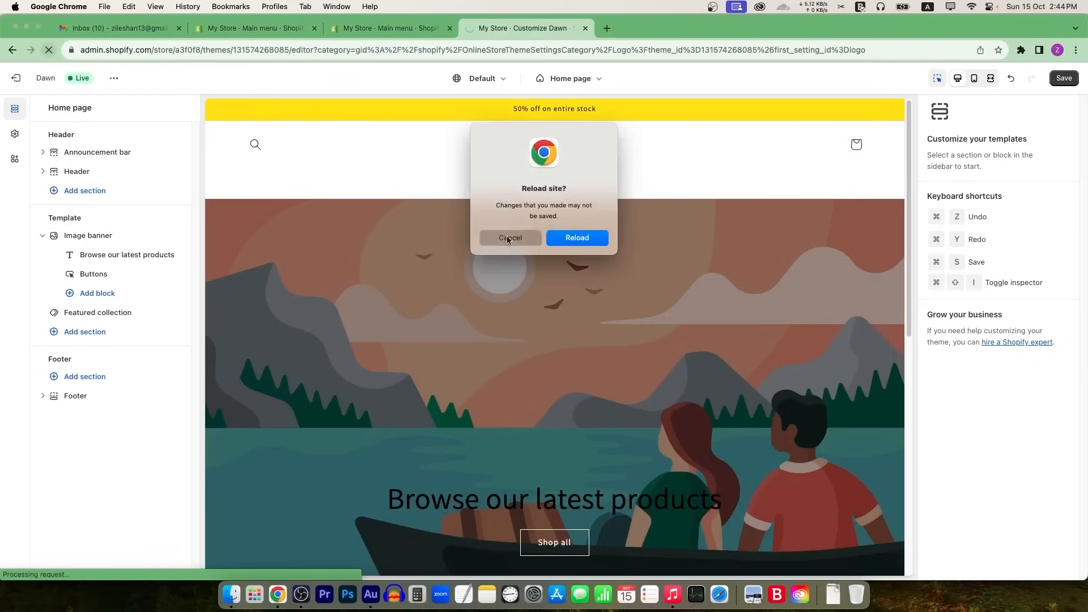
{"action": "left_click", "coordinate": [1065, 79]}
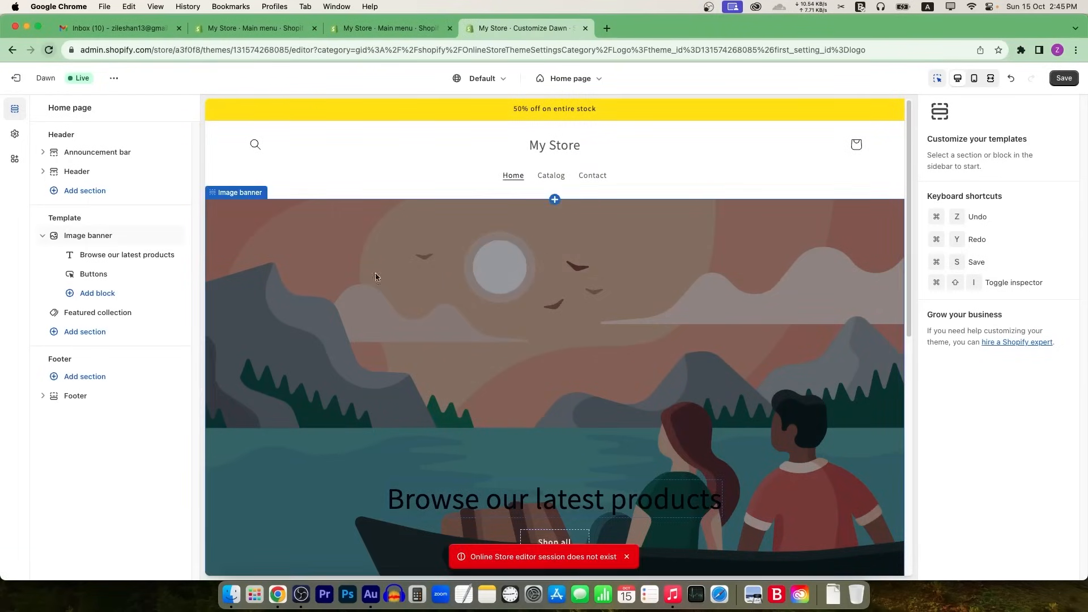
{"action": "left_click", "coordinate": [602, 180]}
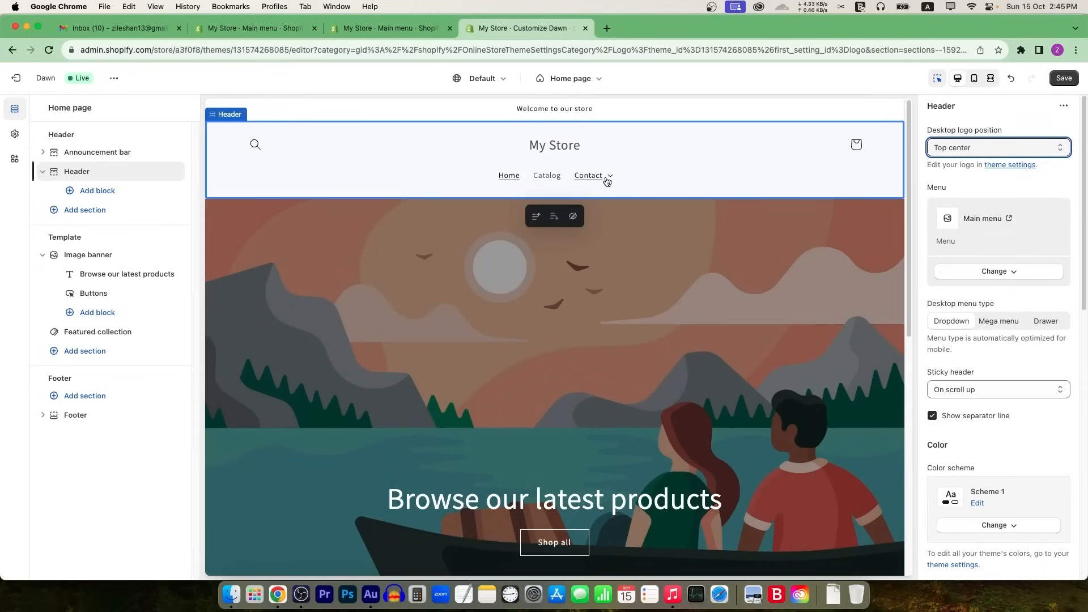
Step: Move About us out from under Contact to a top-level link above it, and save the main menu
{"action": "left_click", "coordinate": [609, 178]}
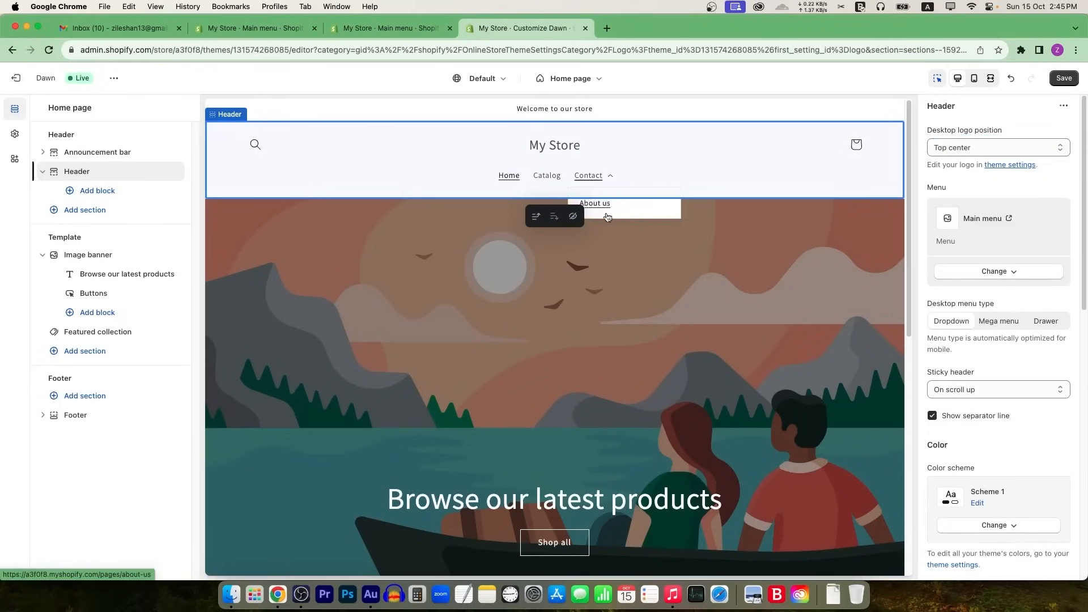
{"action": "left_click", "coordinate": [608, 176]}
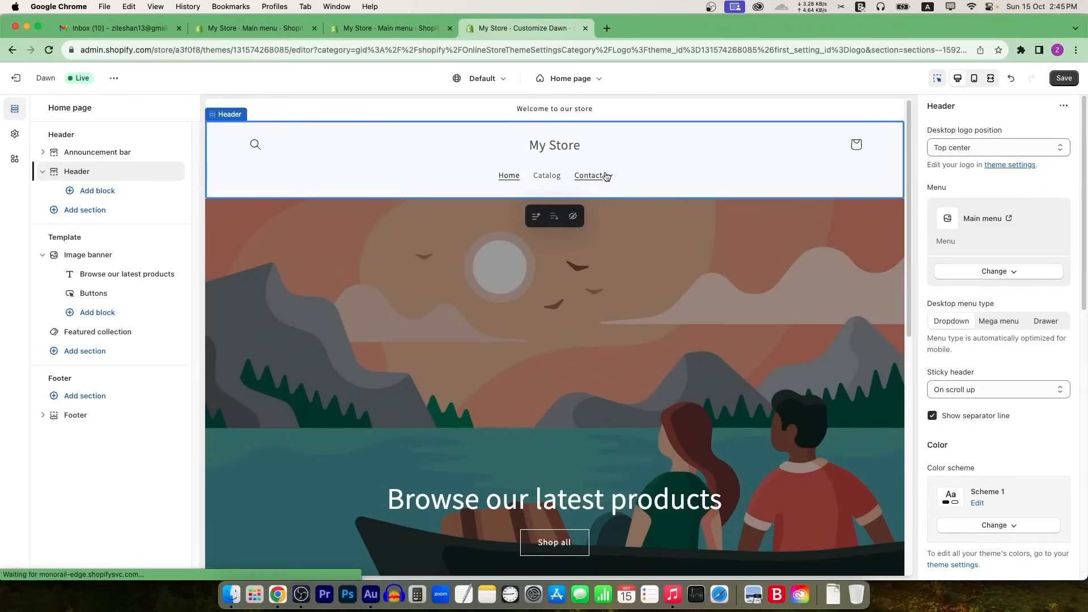
{"action": "left_click", "coordinate": [418, 33]}
{"action": "left_click_drag", "start_coordinate": [382, 375], "coordinate": [394, 345]}
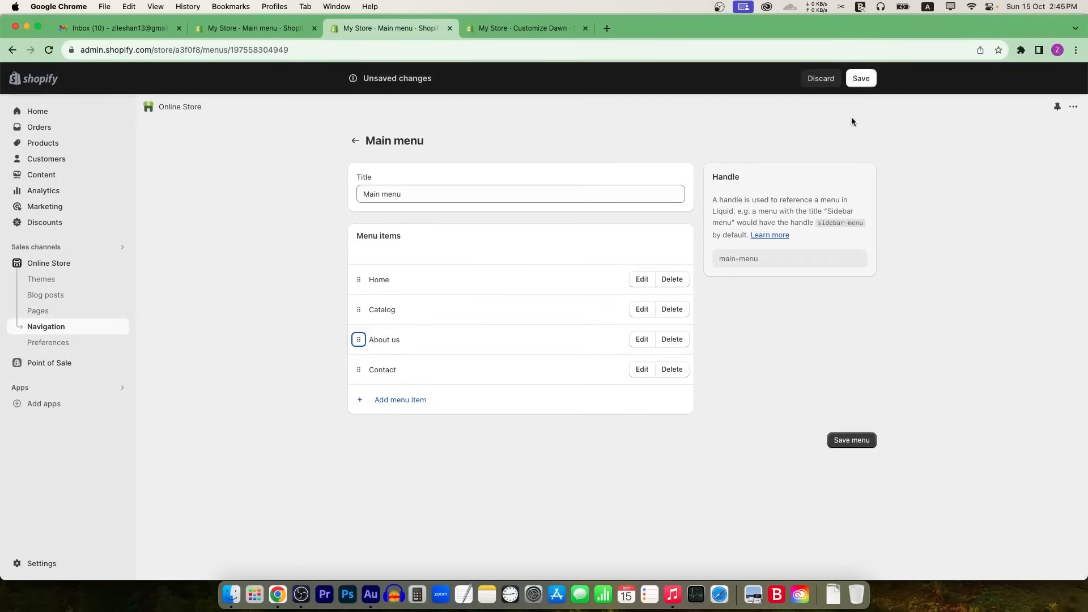
{"action": "left_click", "coordinate": [861, 78]}
Step: Save the theme so the header shows About us between Catalog and Contact
{"action": "left_click", "coordinate": [511, 33]}
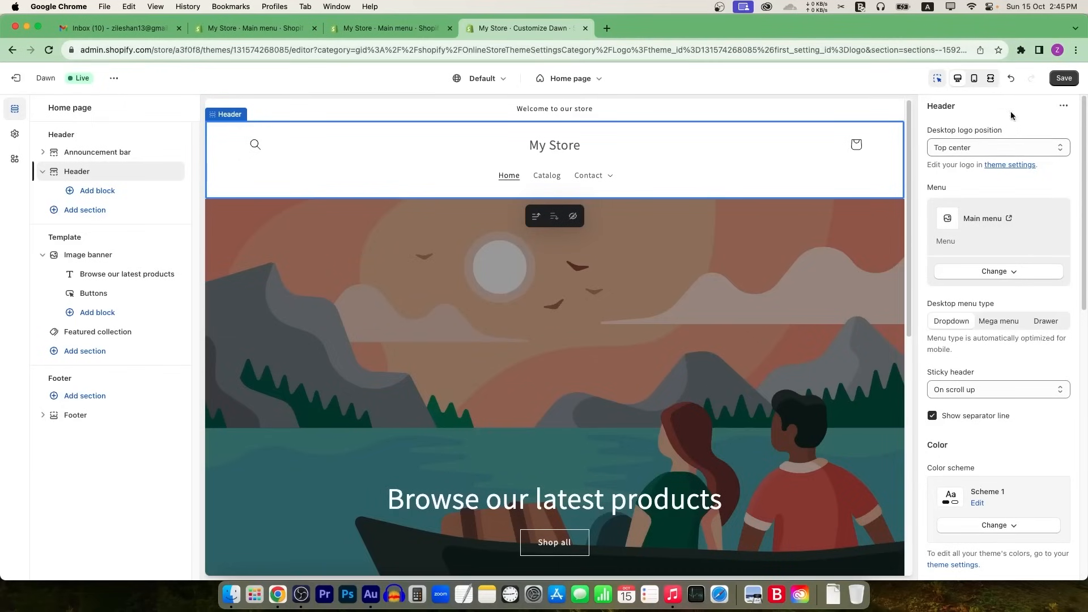
{"action": "left_click", "coordinate": [1064, 78]}
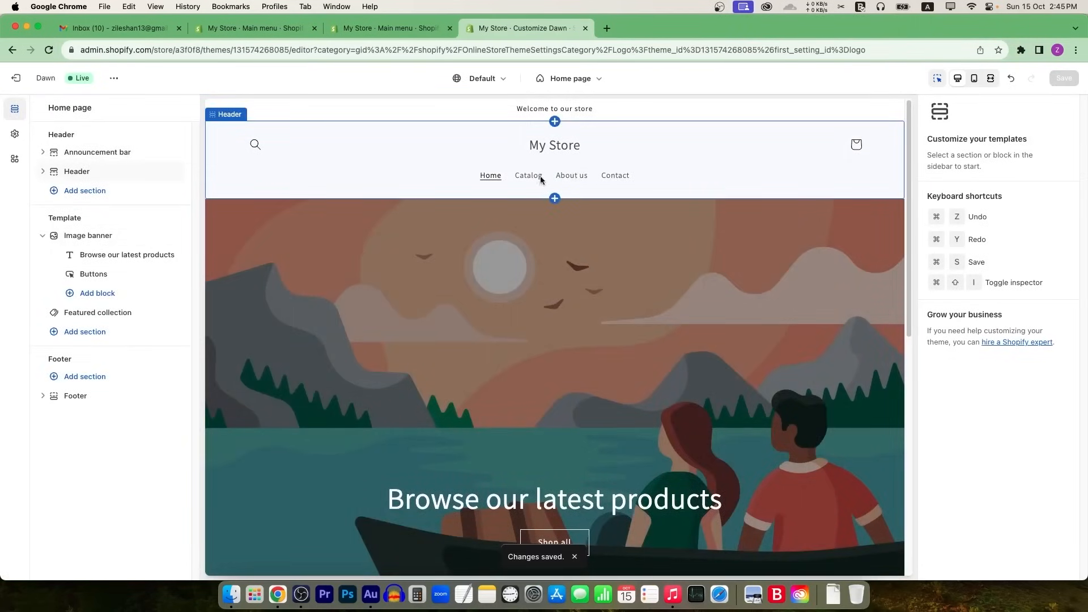
{"action": "left_click", "coordinate": [819, 167]}
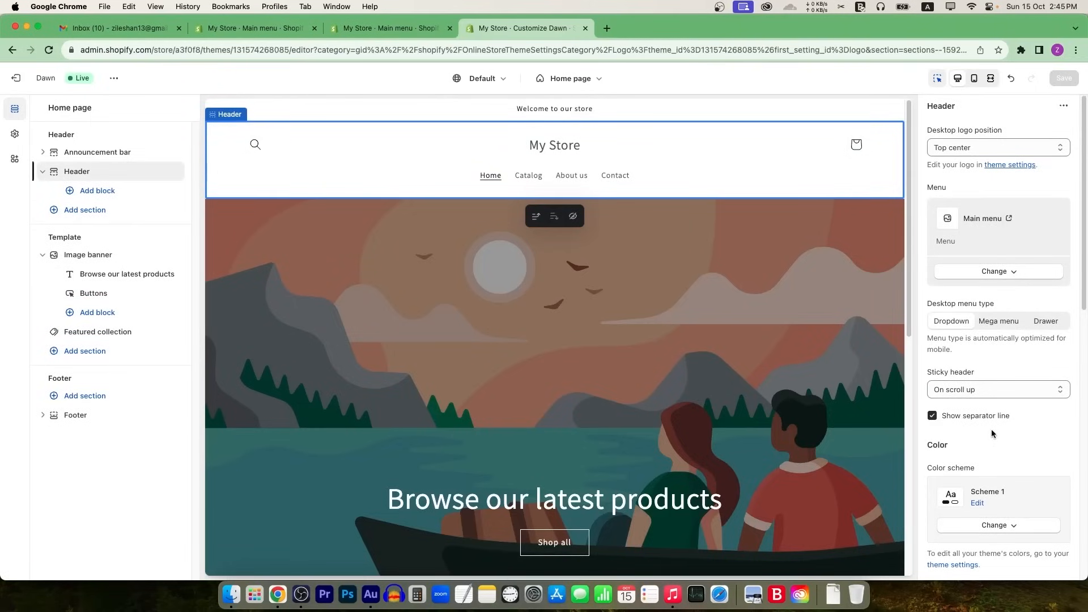
Step: Try the dark Scheme 3 on the header, then settle on the light Scheme 2
{"action": "scroll", "coordinate": [997, 425], "scroll_direction": "down", "scroll_amount": 5}
{"action": "left_click", "coordinate": [1013, 374]}
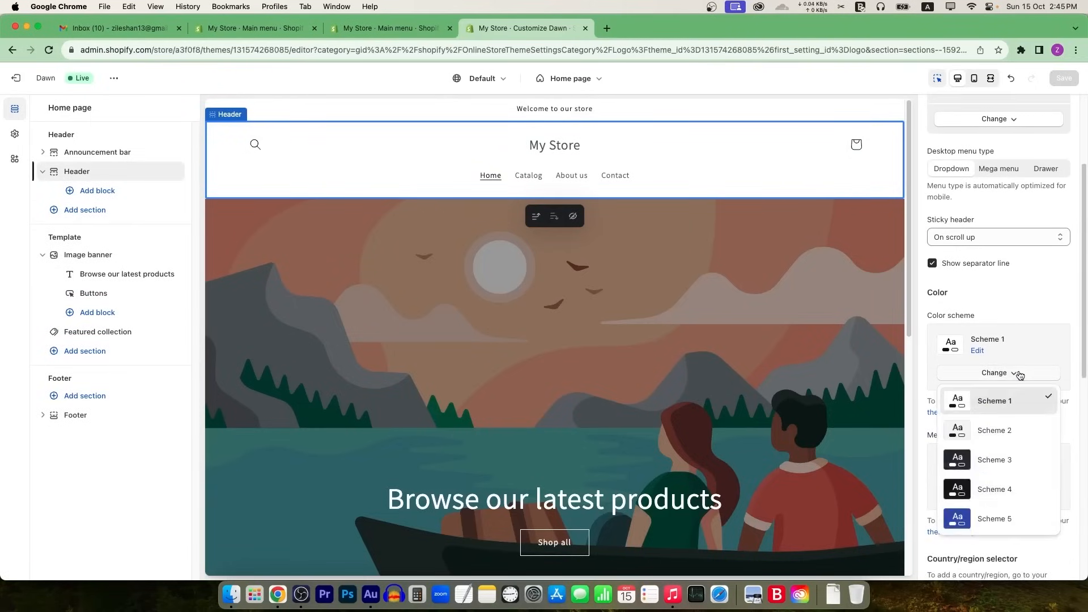
{"action": "left_click", "coordinate": [1002, 456]}
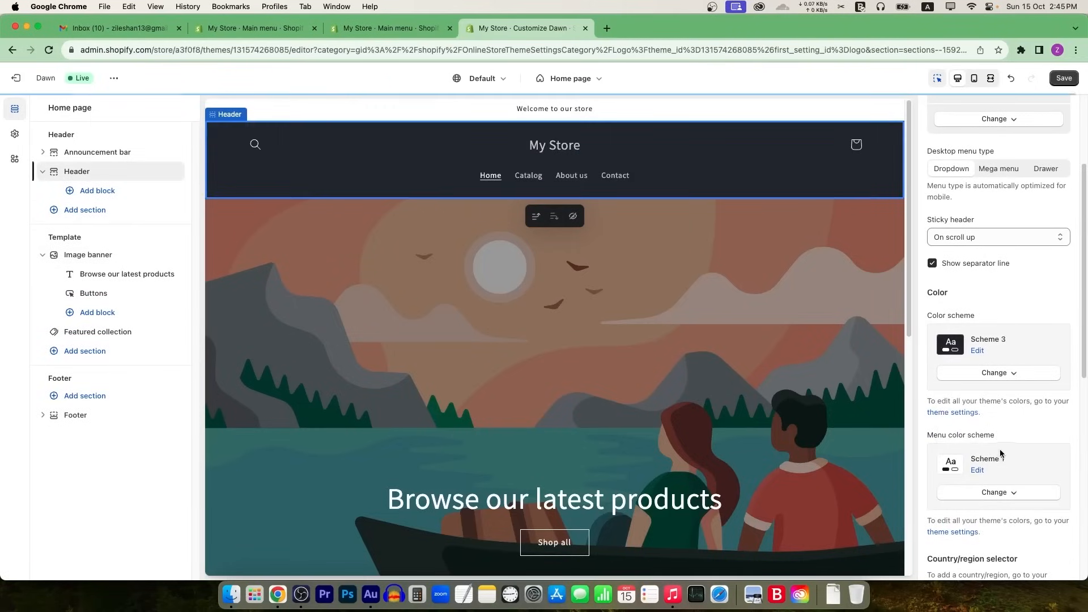
{"action": "left_click", "coordinate": [1017, 374]}
{"action": "left_click", "coordinate": [970, 429]}
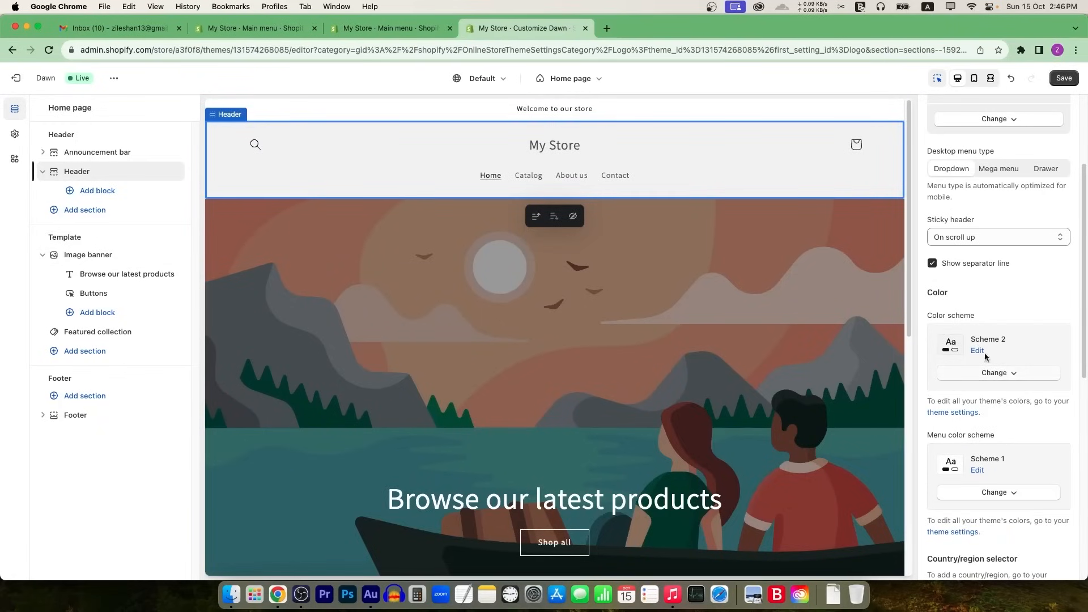
Step: Look over the announcement bar and Scheme 2's colours, then select the Image banner section
{"action": "left_click", "coordinate": [683, 109]}
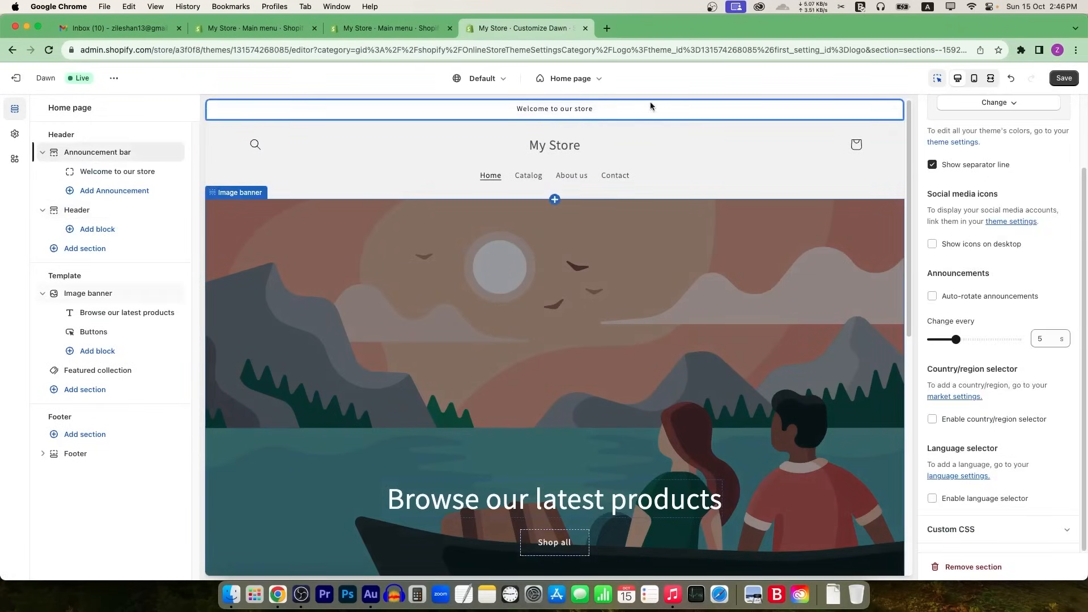
{"action": "left_click", "coordinate": [727, 150]}
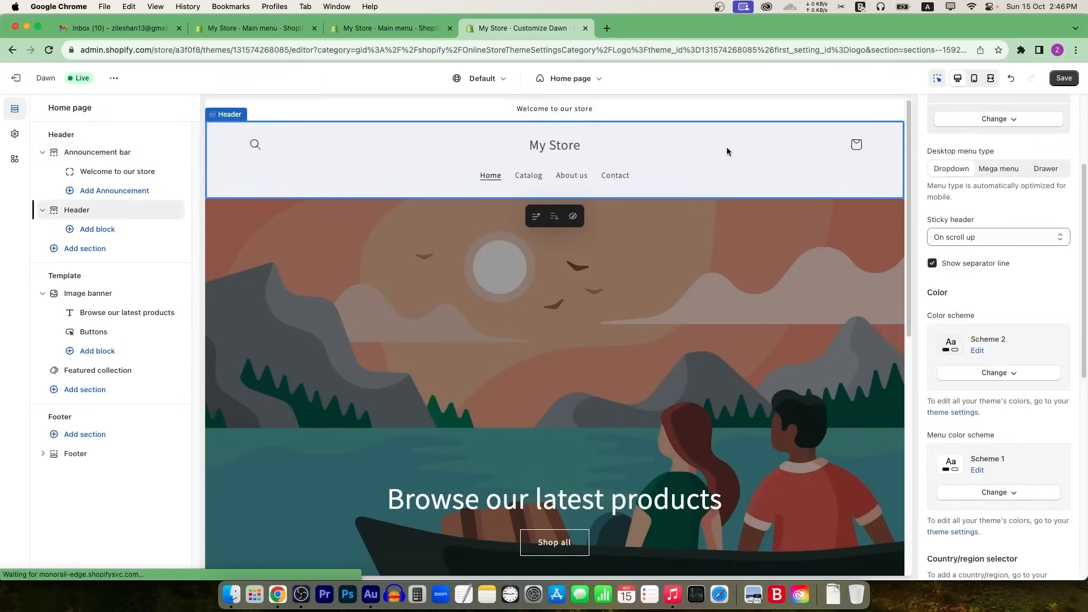
{"action": "left_click", "coordinate": [978, 350]}
{"action": "left_click", "coordinate": [1067, 109]}
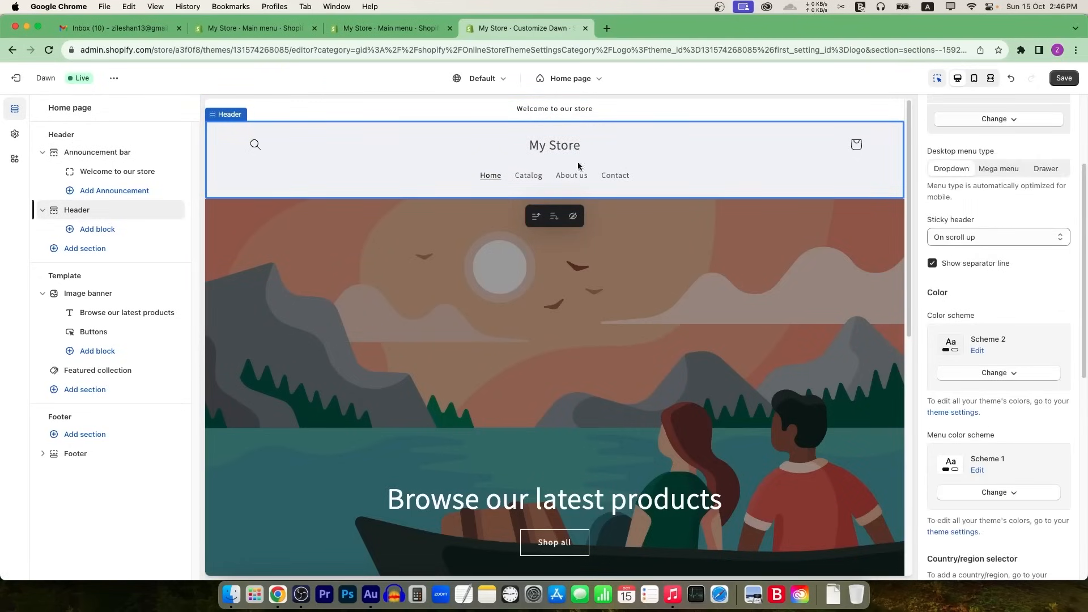
{"action": "scroll", "coordinate": [492, 291], "scroll_direction": "down", "scroll_amount": 5}
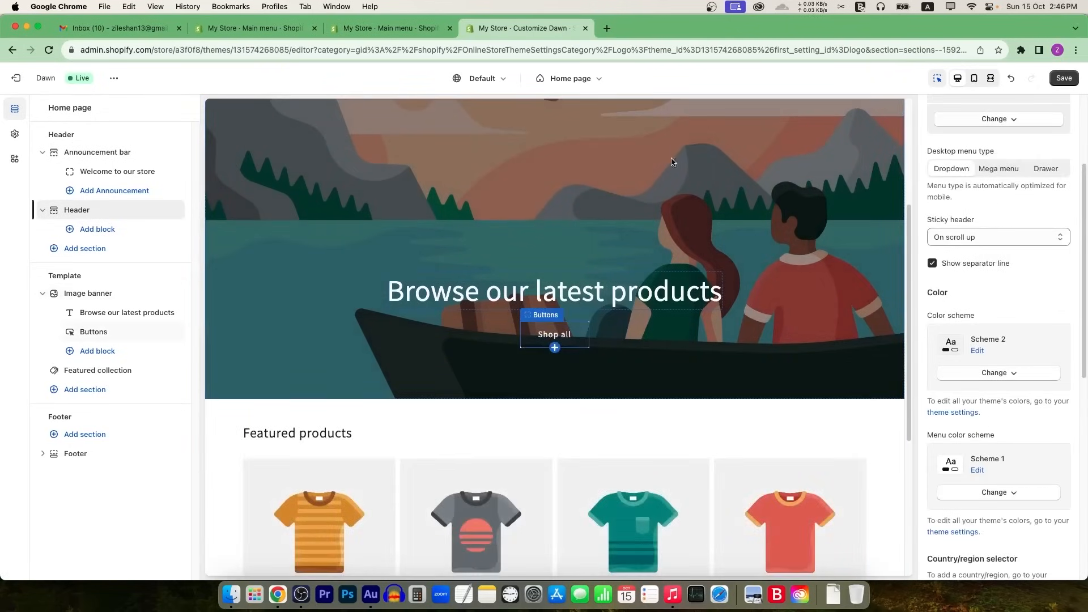
{"action": "left_click", "coordinate": [625, 274]}
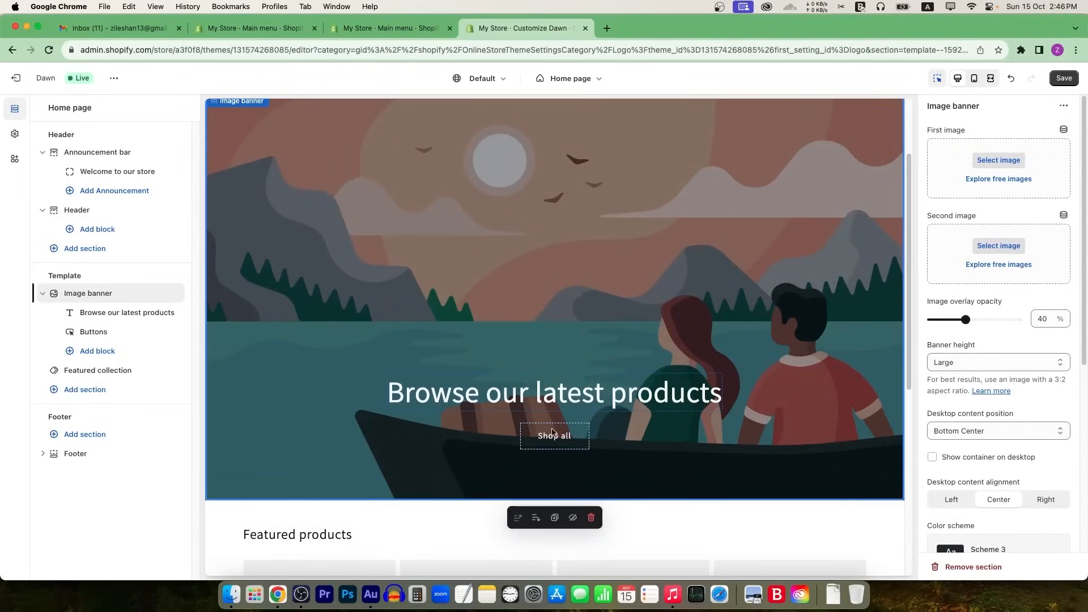
Step: Set the banner image to the clothes-rack photo from the Shop Local free images
{"action": "left_click", "coordinate": [1000, 178]}
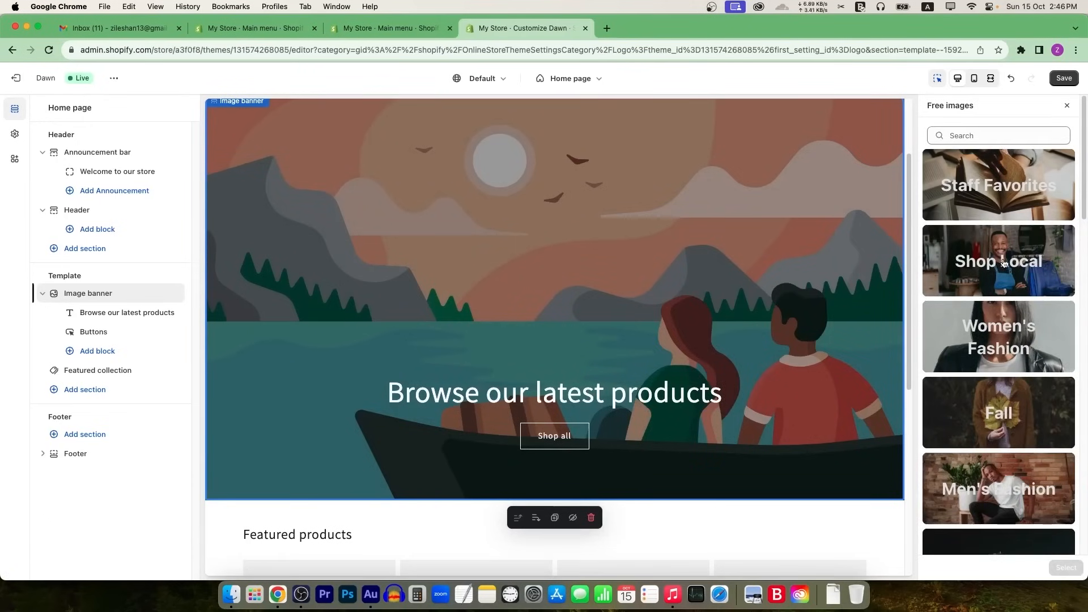
{"action": "left_click", "coordinate": [1003, 262]}
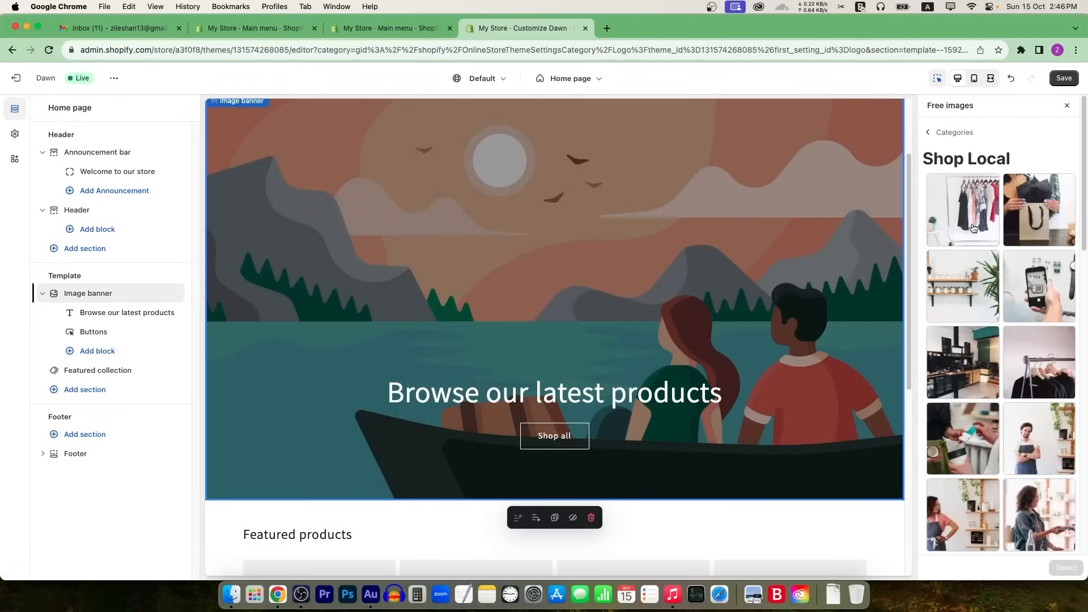
{"action": "left_click", "coordinate": [973, 228]}
{"action": "left_click", "coordinate": [1068, 567]}
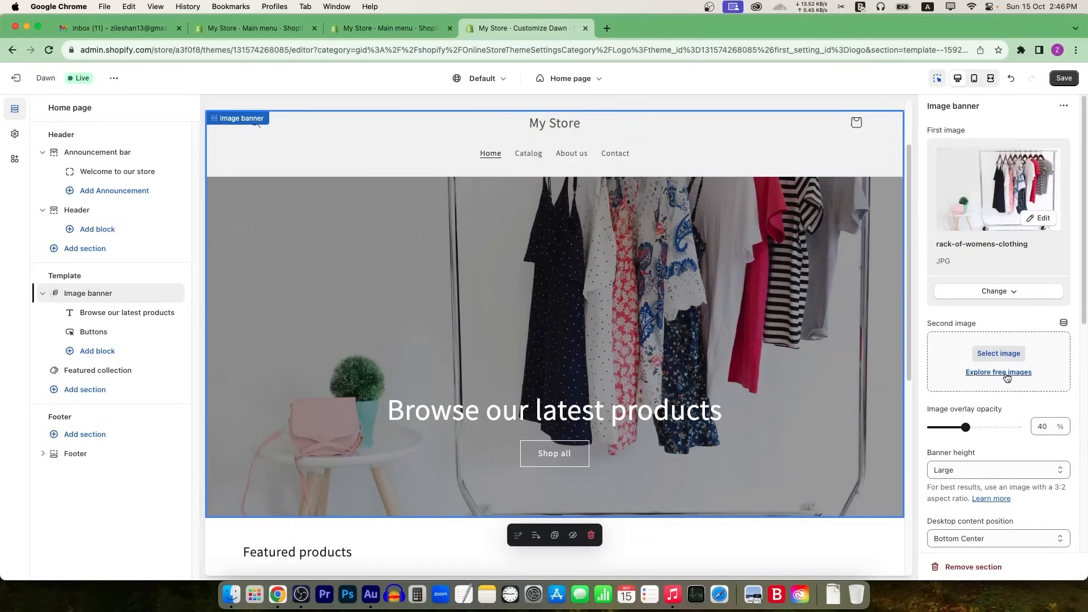
Step: Skip a second banner image and set the banner overlay opacity to 60%
{"action": "left_click", "coordinate": [1007, 377]}
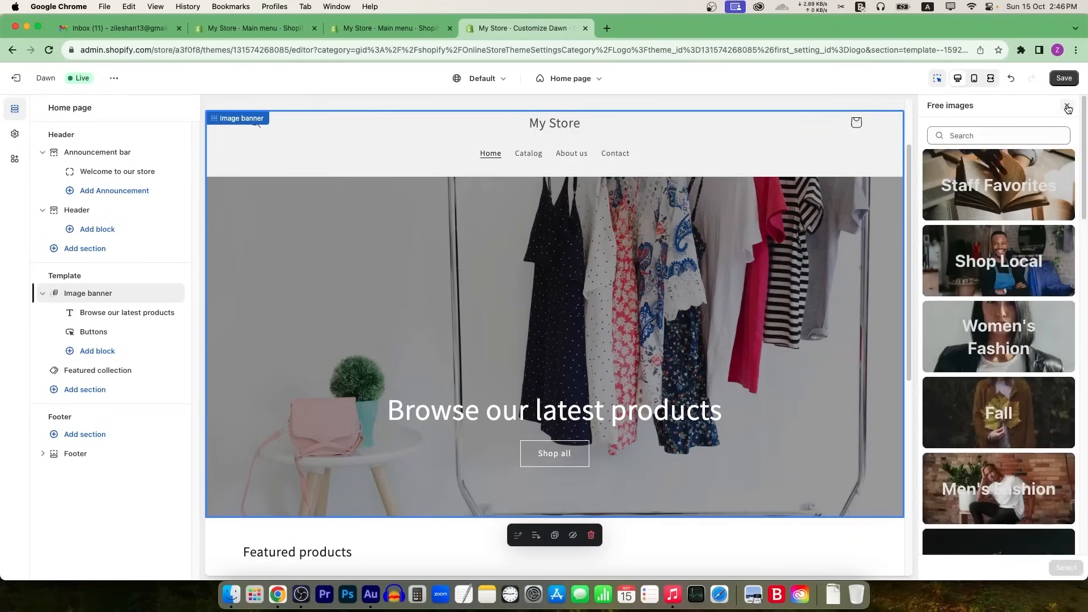
{"action": "left_click", "coordinate": [1067, 107]}
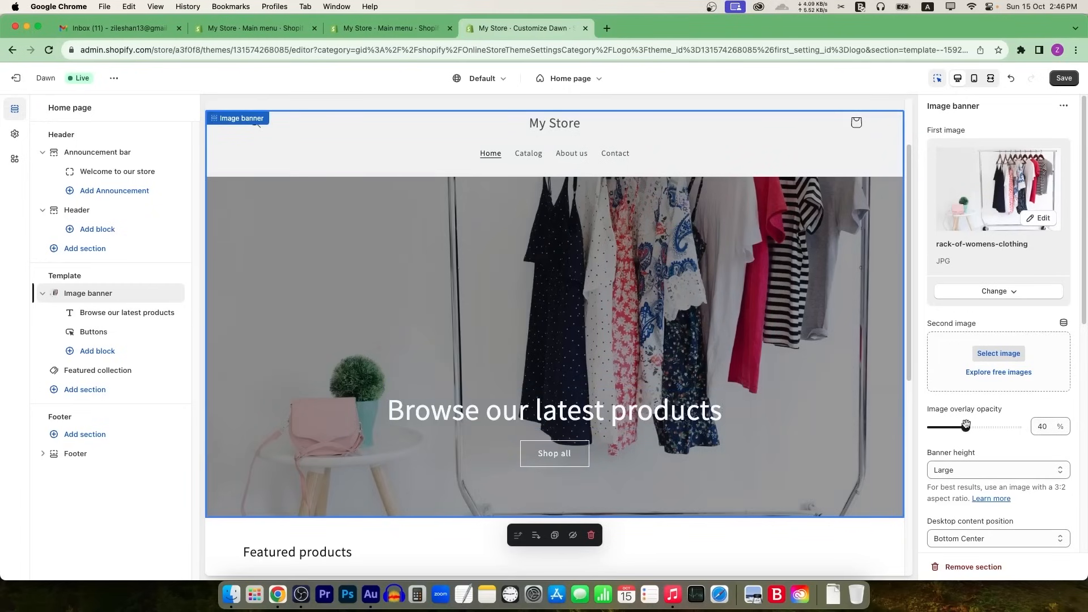
{"action": "left_click_drag", "start_coordinate": [965, 428], "coordinate": [948, 428]}
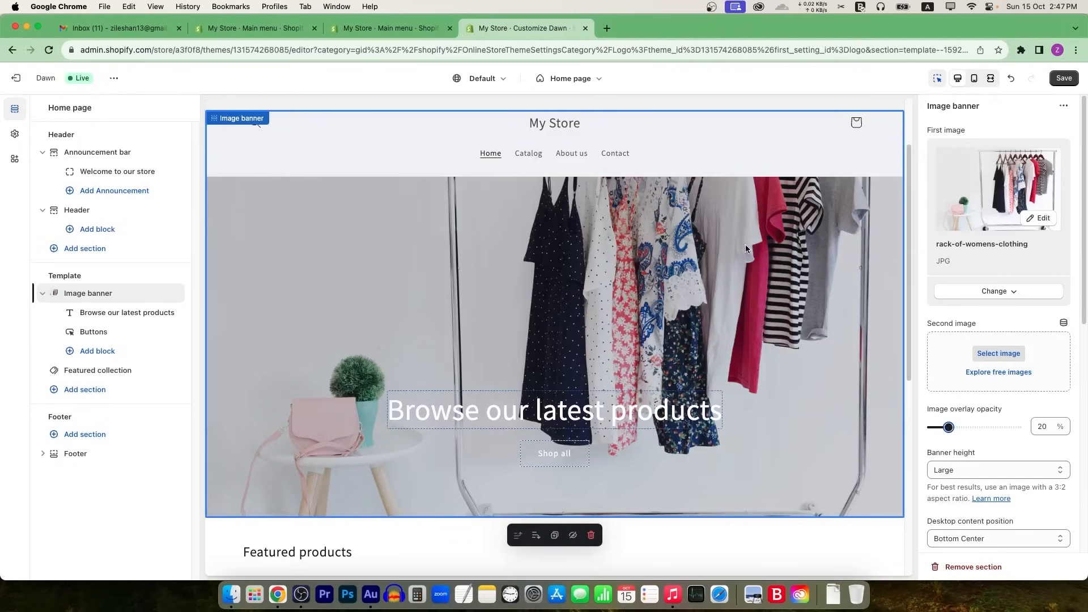
{"action": "left_click_drag", "start_coordinate": [947, 426], "coordinate": [984, 427]}
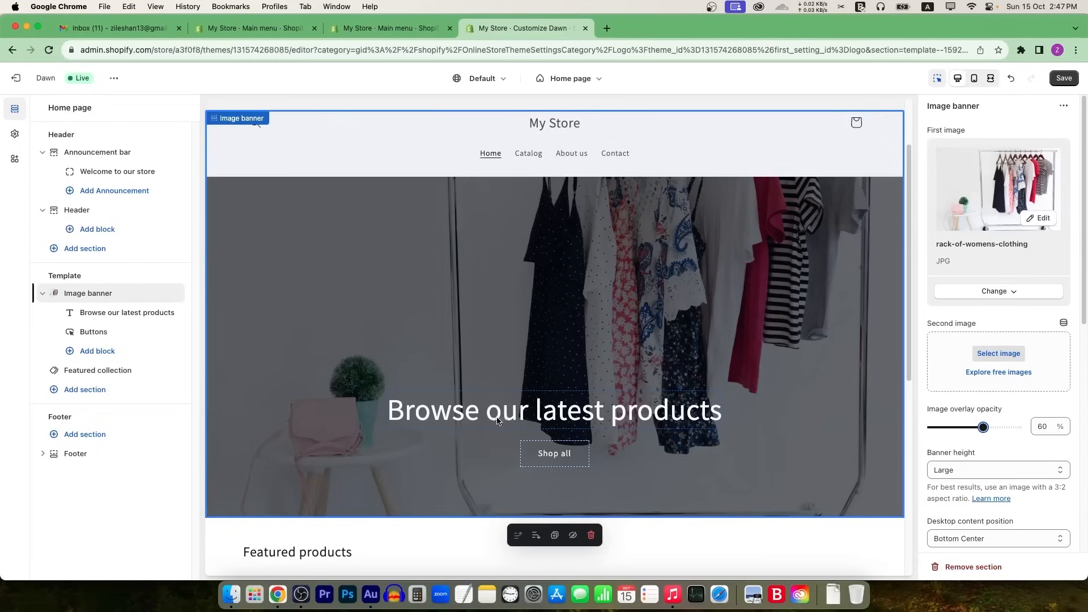
Step: Change the banner heading to 'Browse the latest collection', make it bold, and keep heading size Large
{"action": "left_click", "coordinate": [652, 417]}
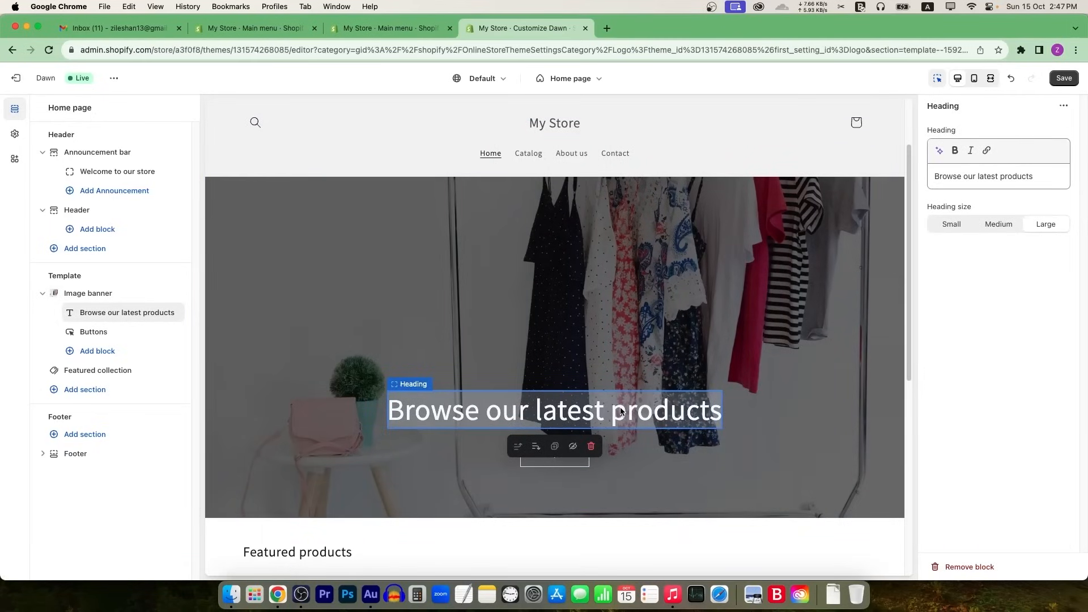
{"action": "triple_click", "coordinate": [992, 179]}
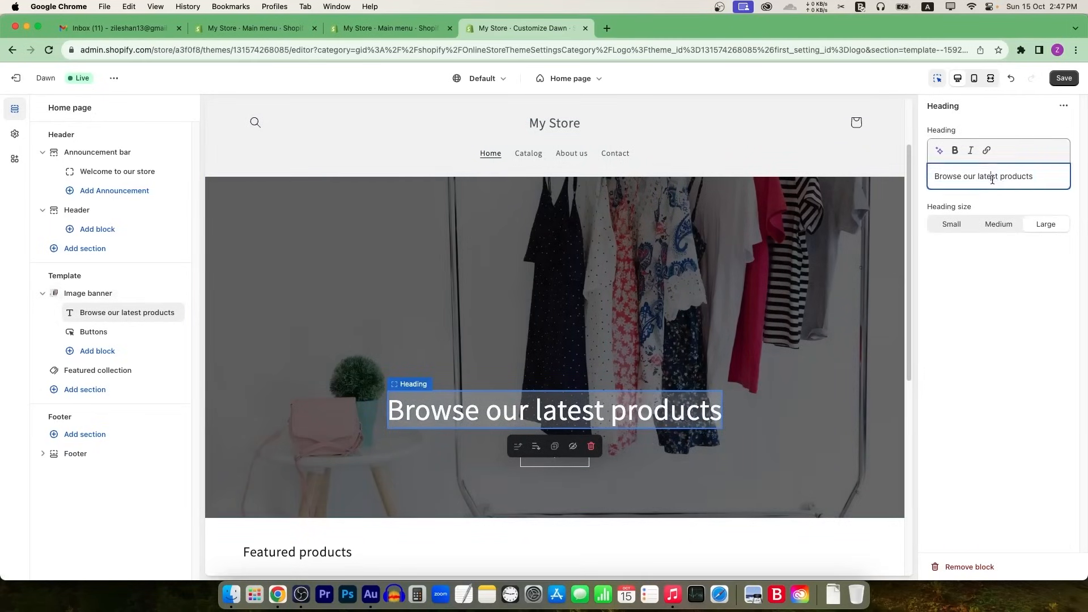
{"action": "type", "text": "Brow"}
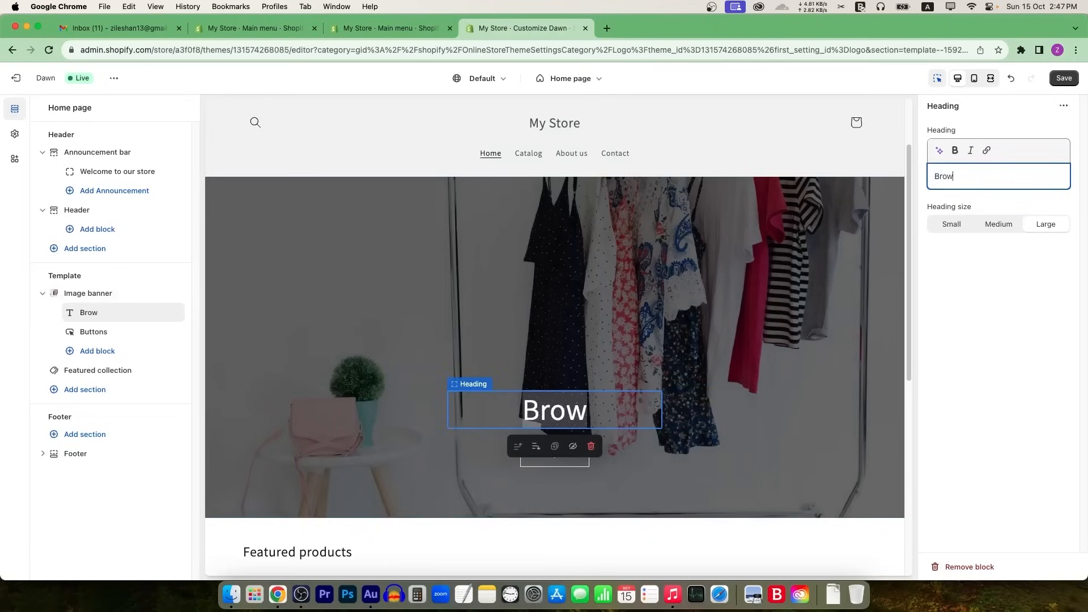
{"action": "type", "text": "se the latest collection"}
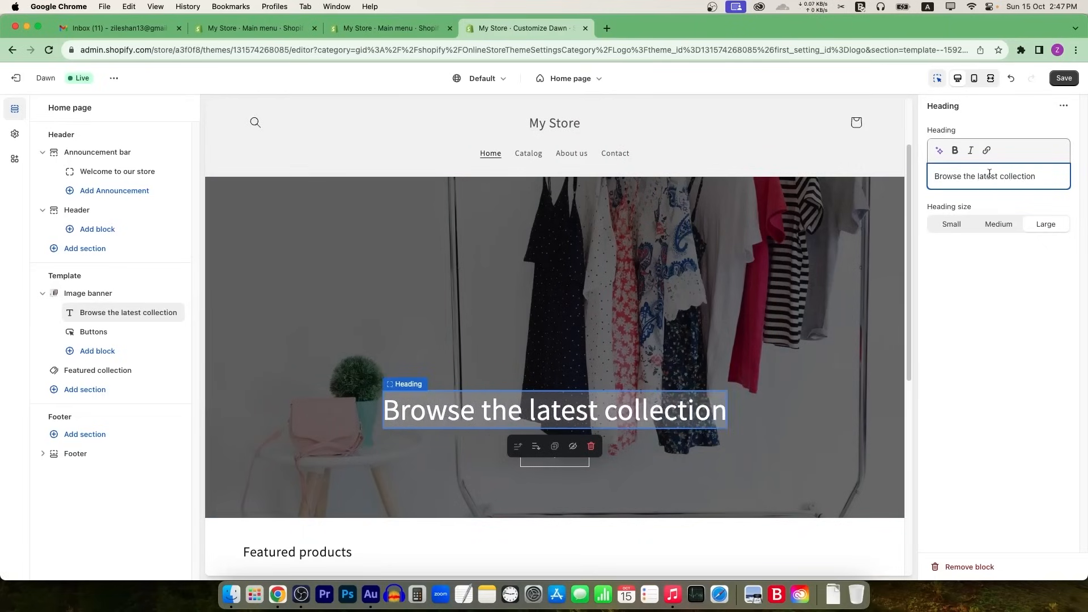
{"action": "left_click", "coordinate": [1006, 248]}
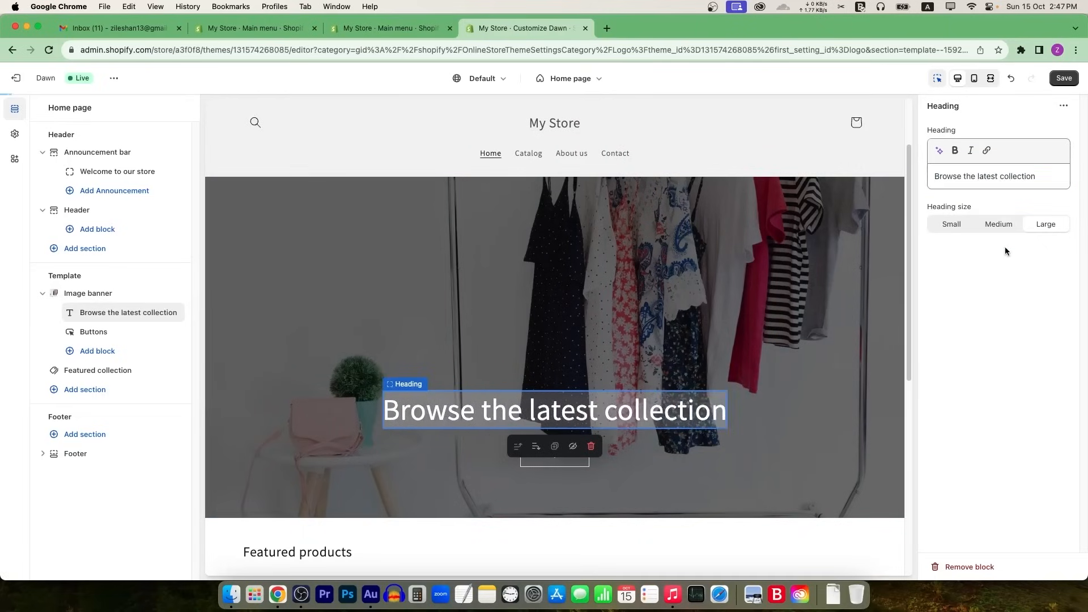
{"action": "left_click", "coordinate": [980, 178]}
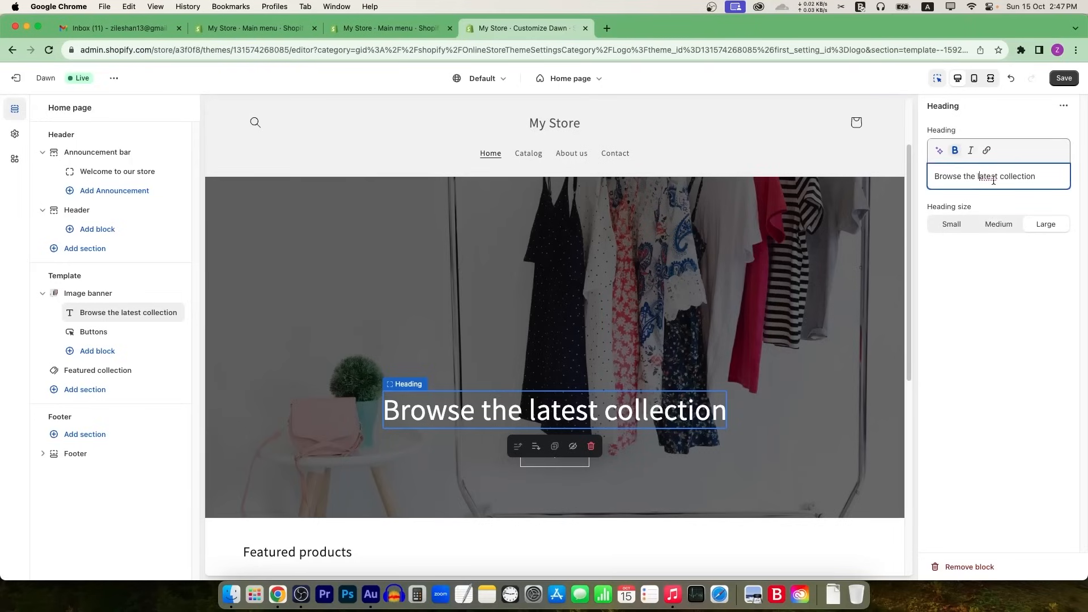
{"action": "triple_click", "coordinate": [994, 177]}
{"action": "left_click", "coordinate": [955, 150]}
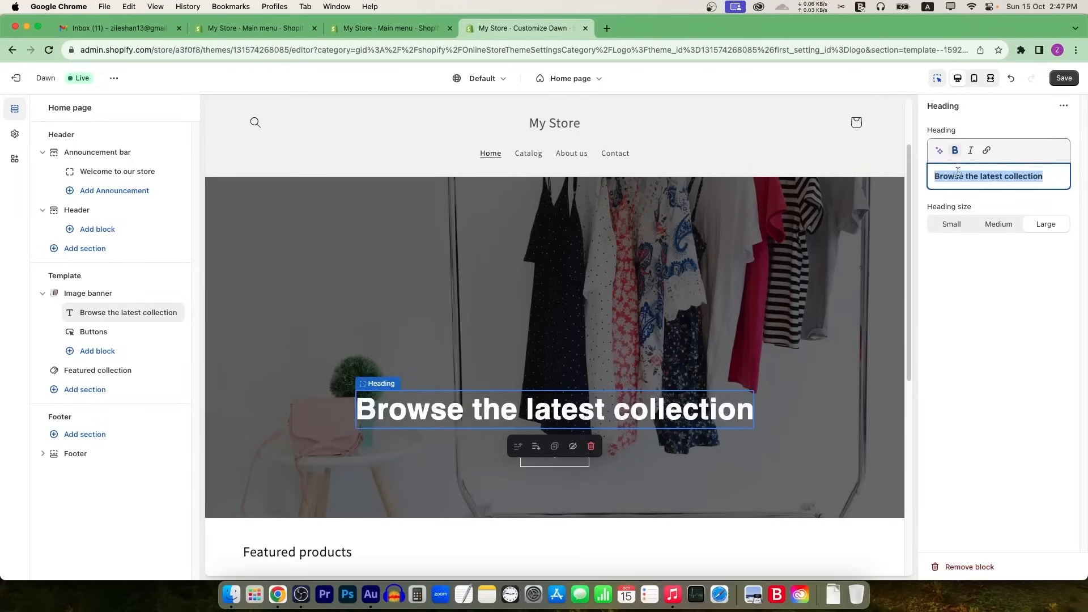
{"action": "left_click", "coordinate": [998, 227]}
{"action": "left_click", "coordinate": [1046, 225]}
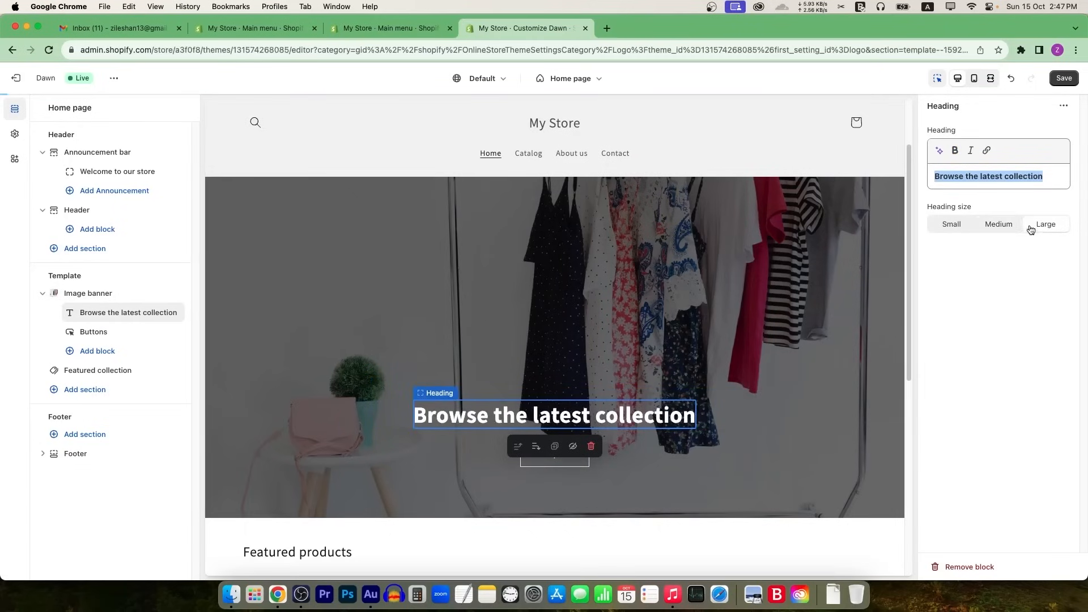
{"action": "left_click", "coordinate": [554, 456]}
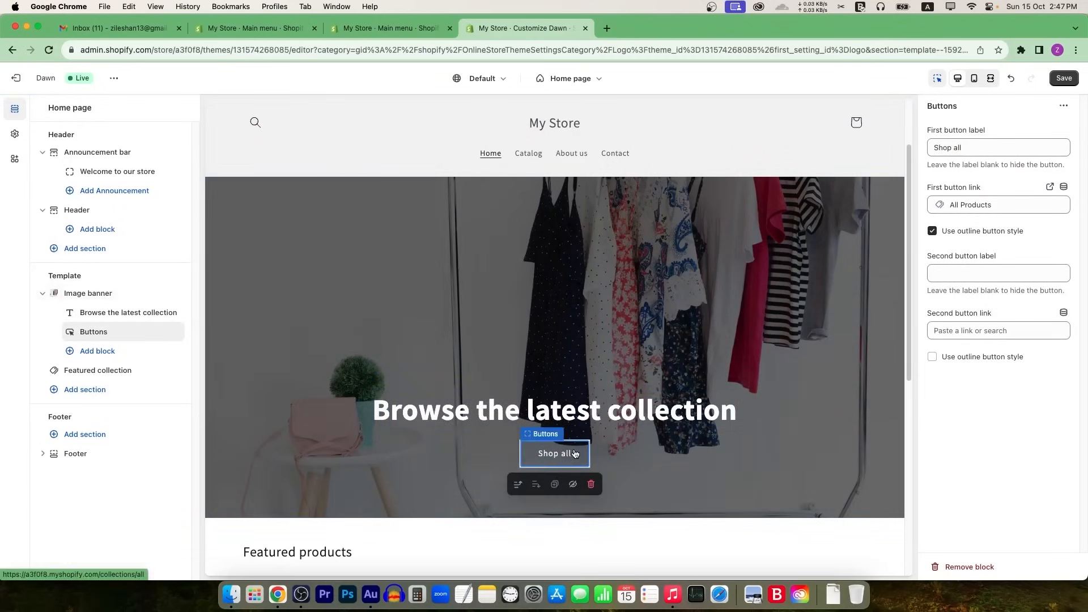
Step: Preview the products collection page the Shop all button links to, then return to the home page
{"action": "scroll", "coordinate": [574, 454], "scroll_direction": "down", "scroll_amount": 3}
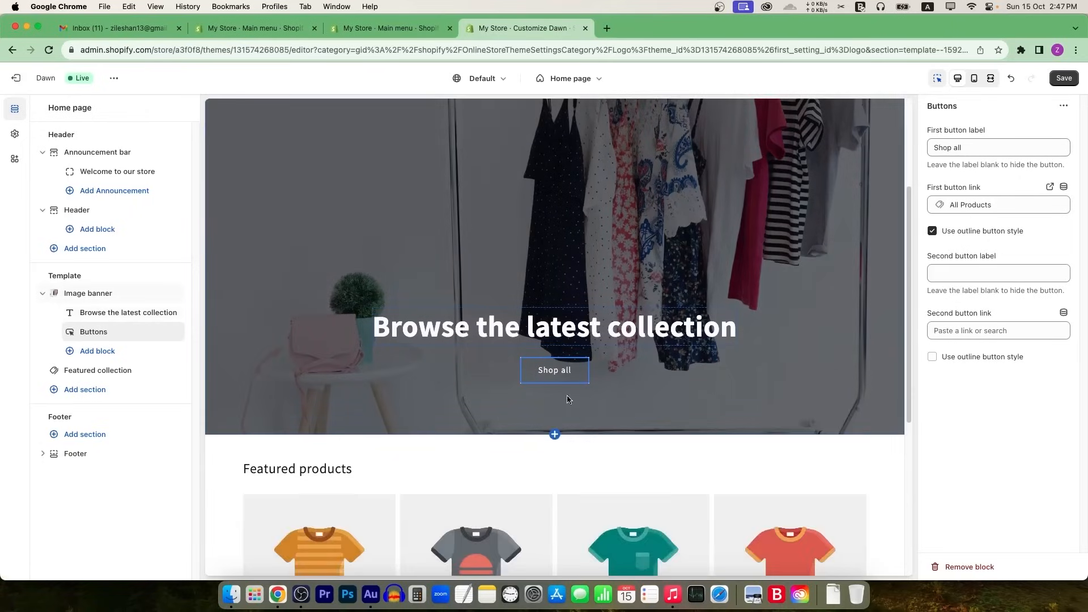
{"action": "left_click", "coordinate": [579, 373]}
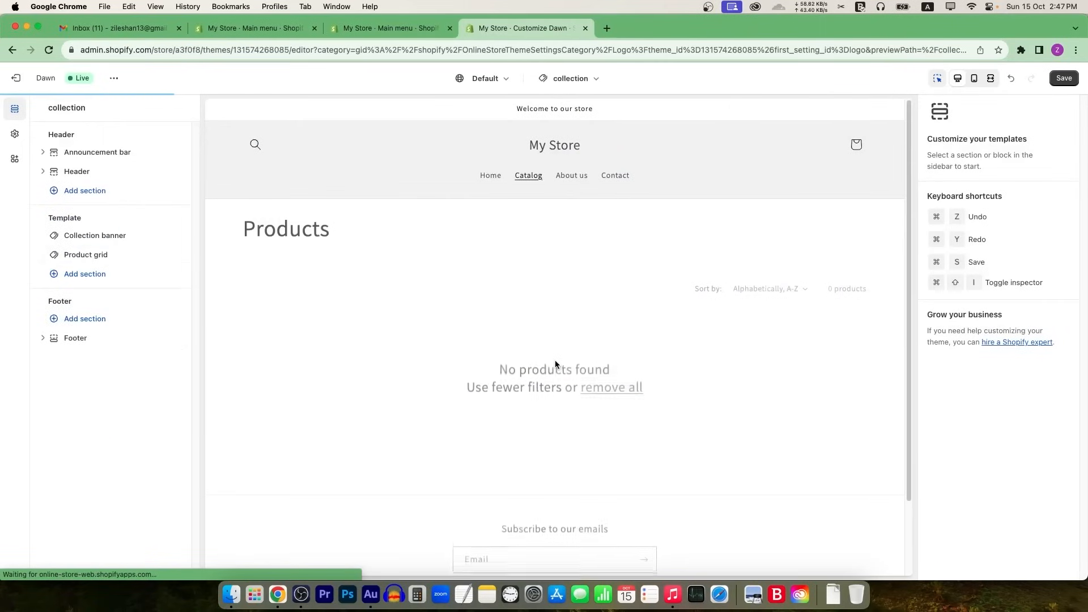
{"action": "scroll", "coordinate": [597, 224], "scroll_direction": "down", "scroll_amount": 2}
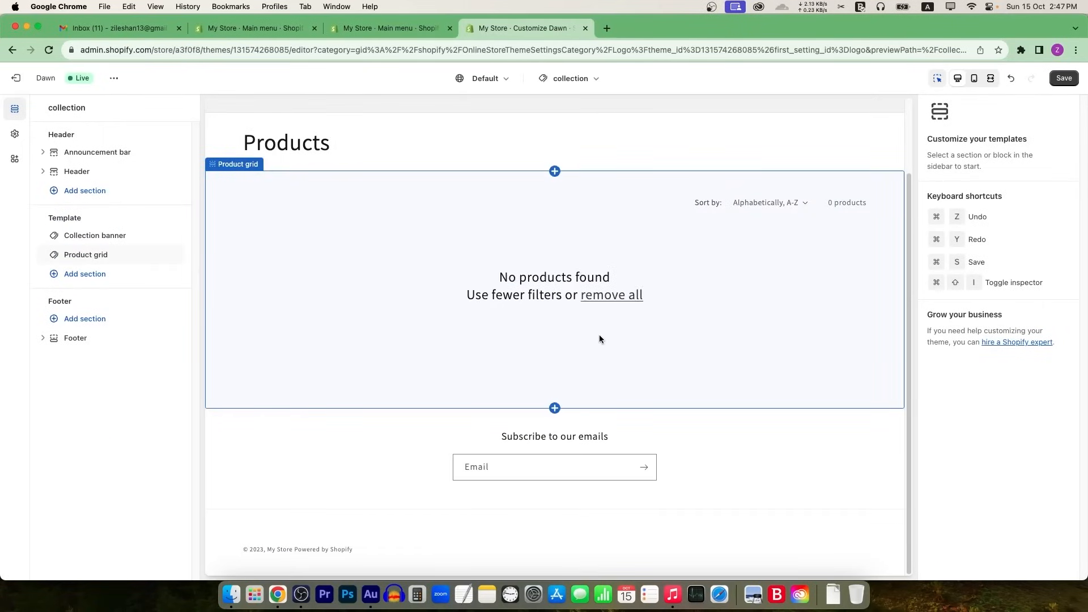
{"action": "scroll", "coordinate": [608, 334], "scroll_direction": "up", "scroll_amount": 3}
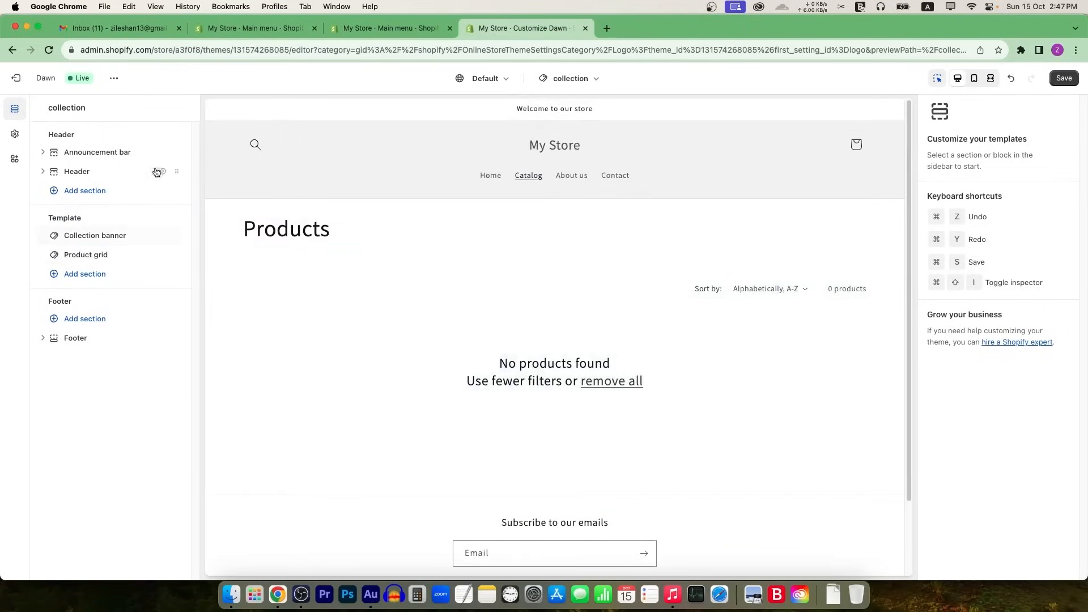
{"action": "left_click", "coordinate": [13, 50]}
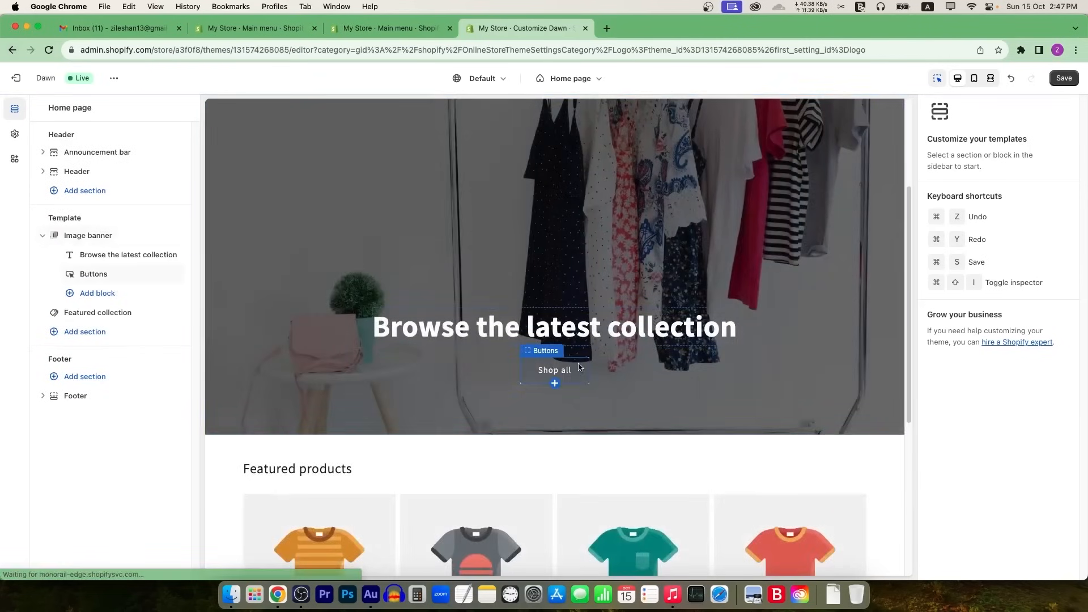
Step: Relabel the banner button 'Search Products', keeping its link to All Products
{"action": "left_click", "coordinate": [555, 353]}
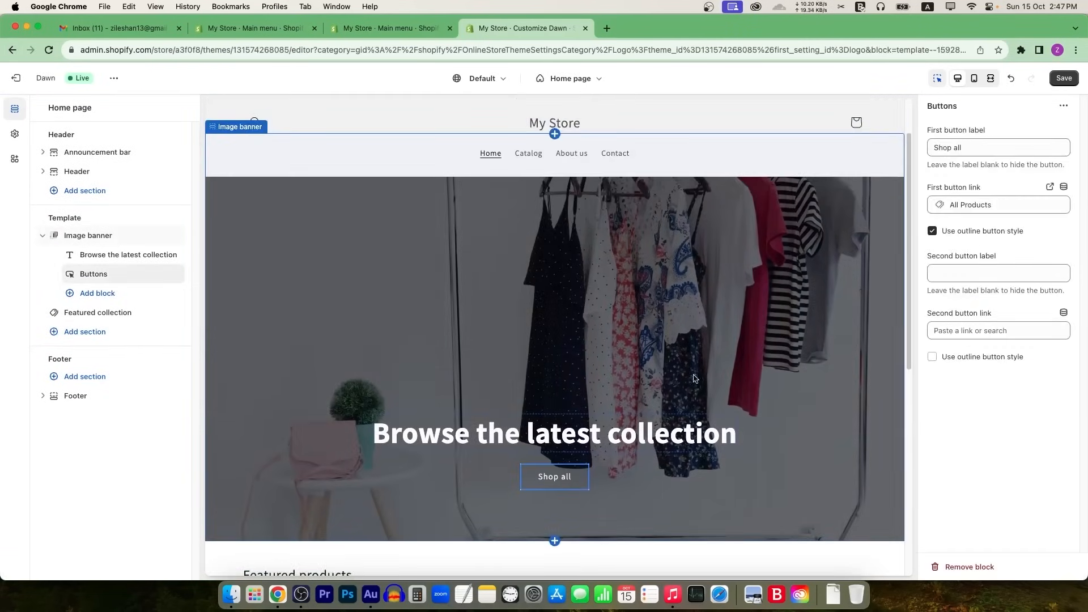
{"action": "triple_click", "coordinate": [977, 150]}
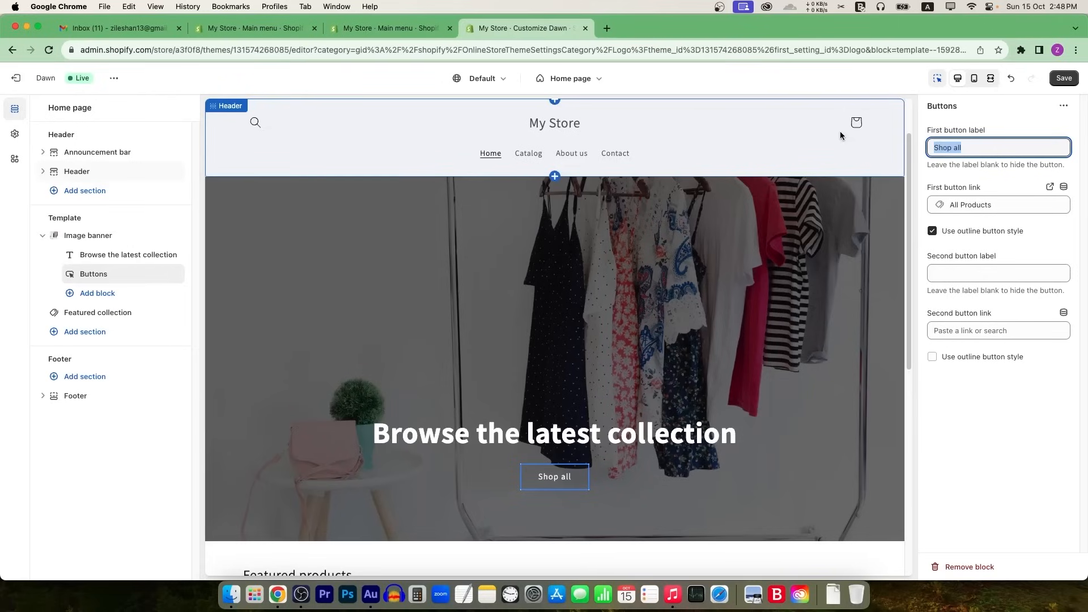
{"action": "type", "text": "Search"}
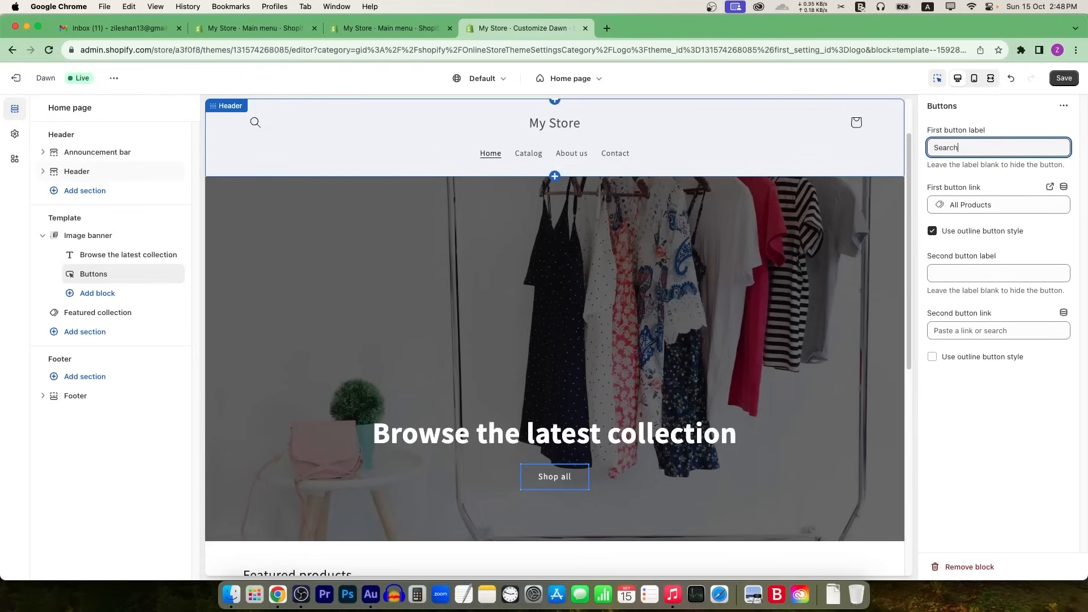
{"action": "type", "text": " Products"}
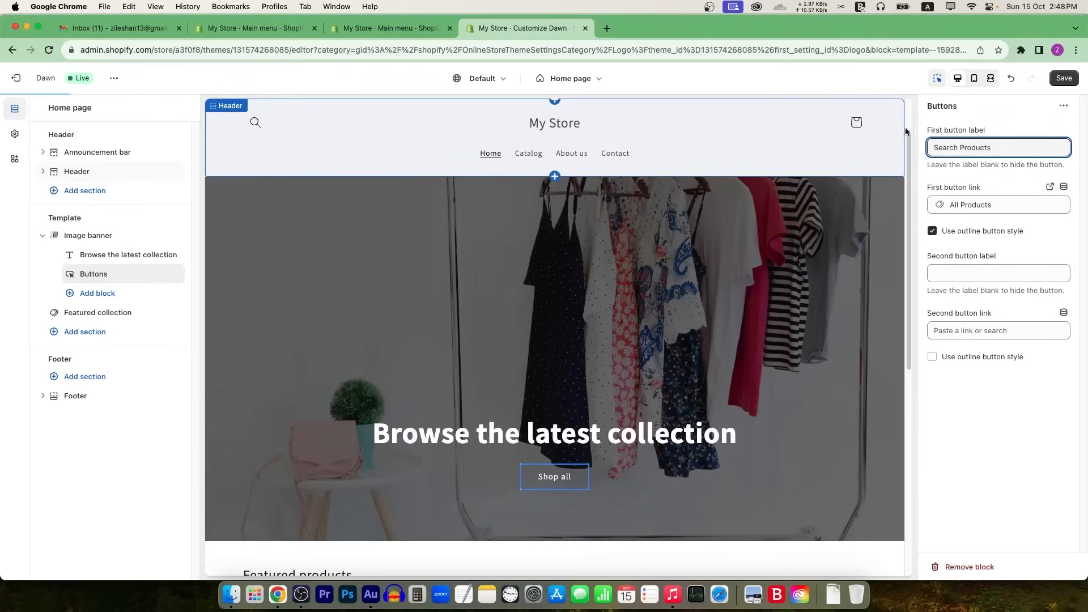
{"action": "left_click", "coordinate": [996, 159]}
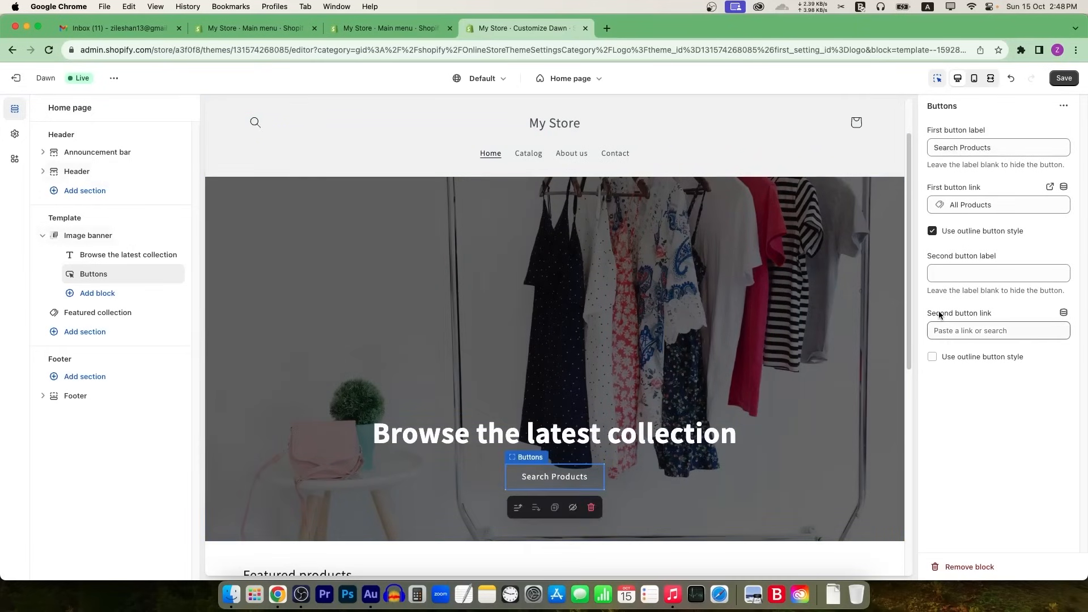
{"action": "left_click", "coordinate": [993, 206]}
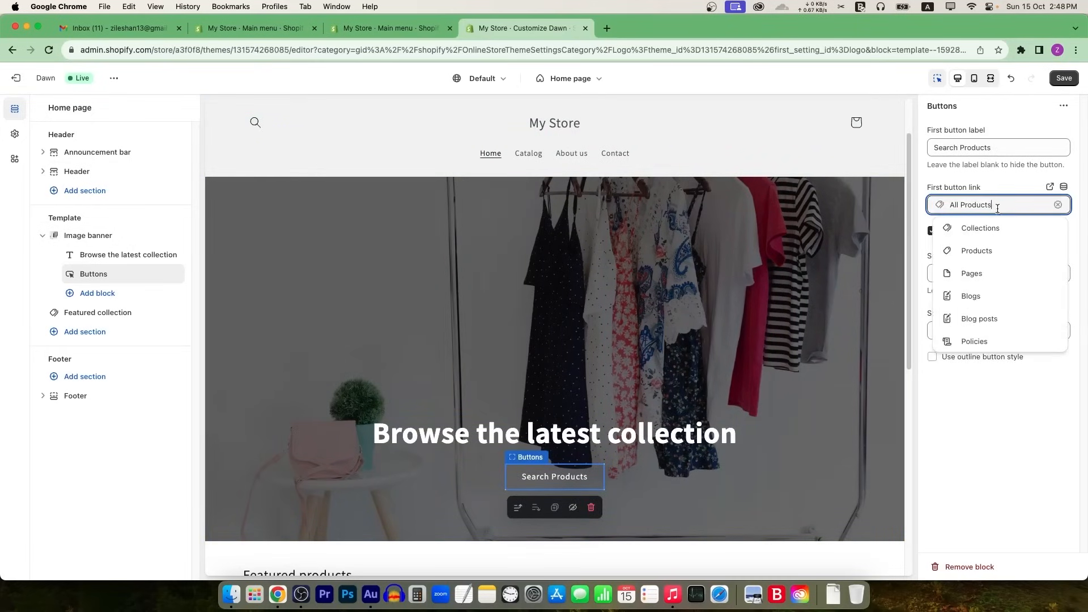
{"action": "left_click", "coordinate": [992, 187]}
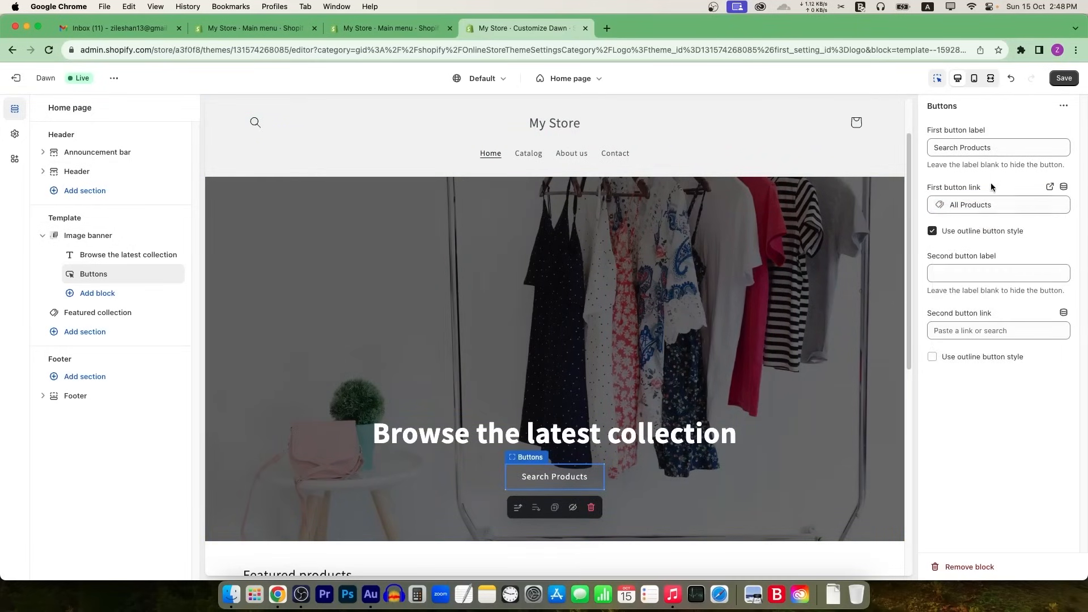
Step: Check the main menu items in the admin and come back to the theme editor
{"action": "left_click", "coordinate": [397, 29]}
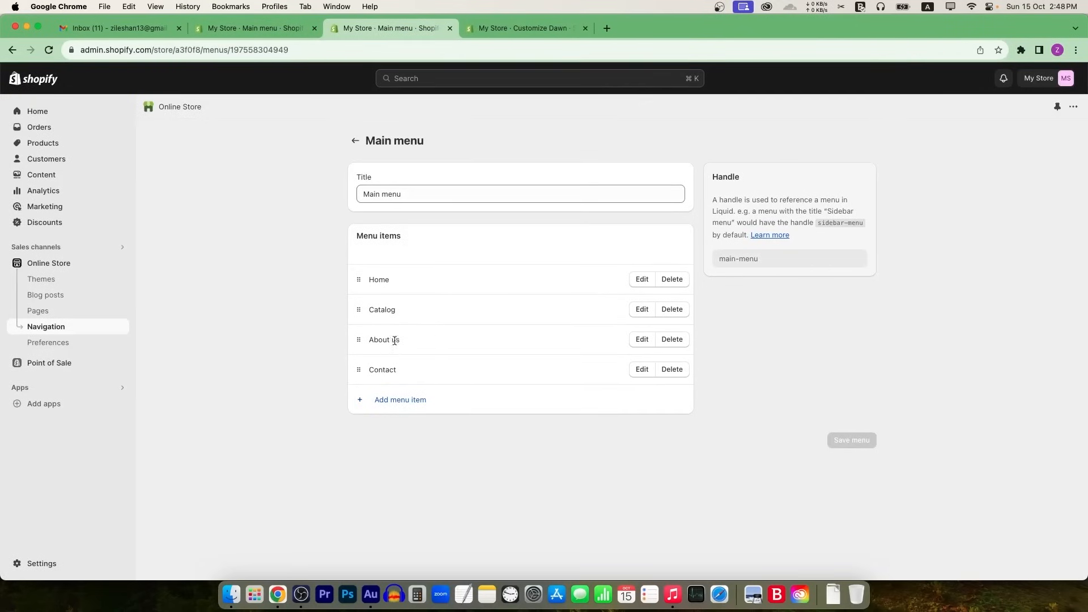
{"action": "left_click", "coordinate": [520, 29]}
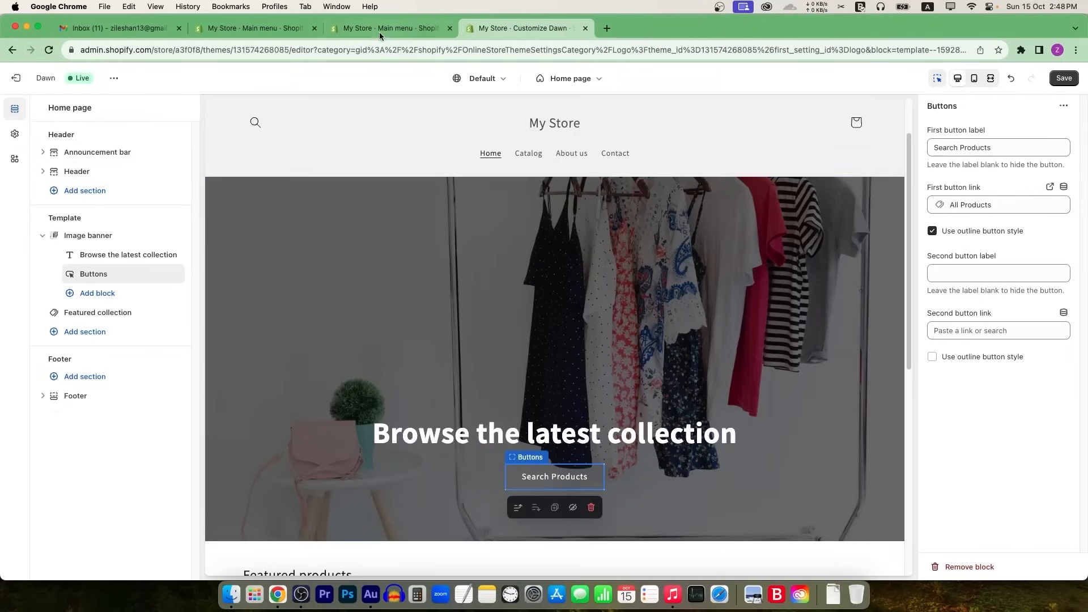
{"action": "left_click", "coordinate": [270, 29]}
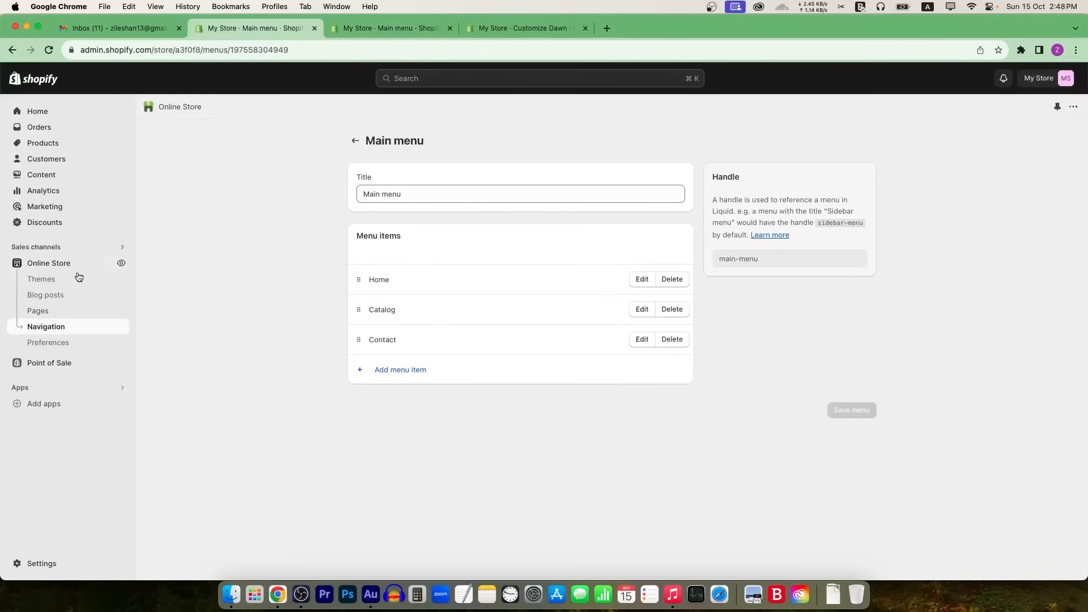
{"action": "left_click", "coordinate": [525, 33]}
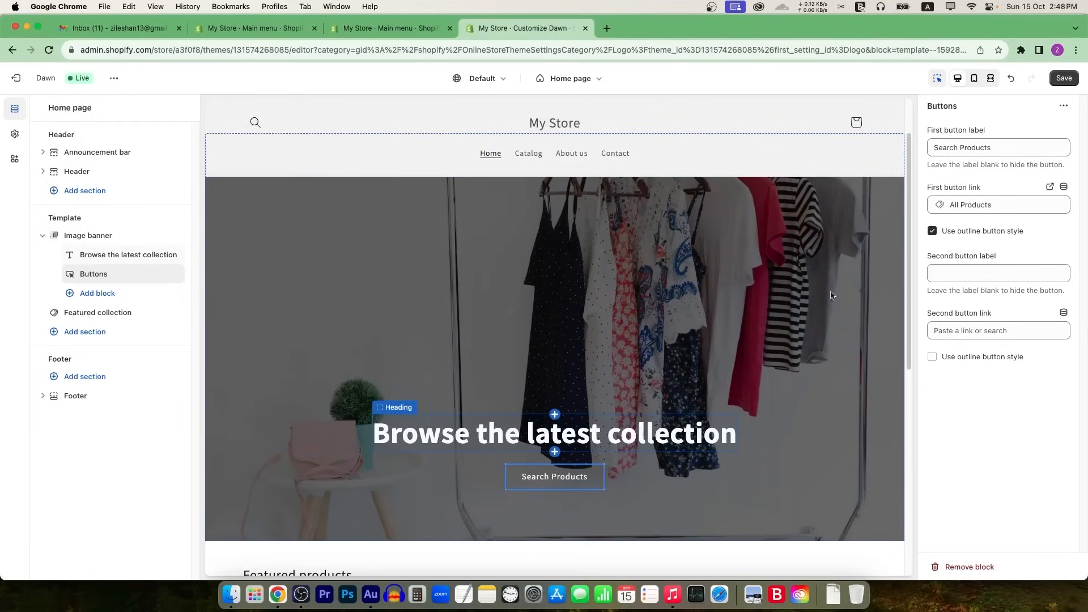
Step: Review the Search Products button's link against the products list, leaving it on All Products
{"action": "left_click", "coordinate": [555, 476]}
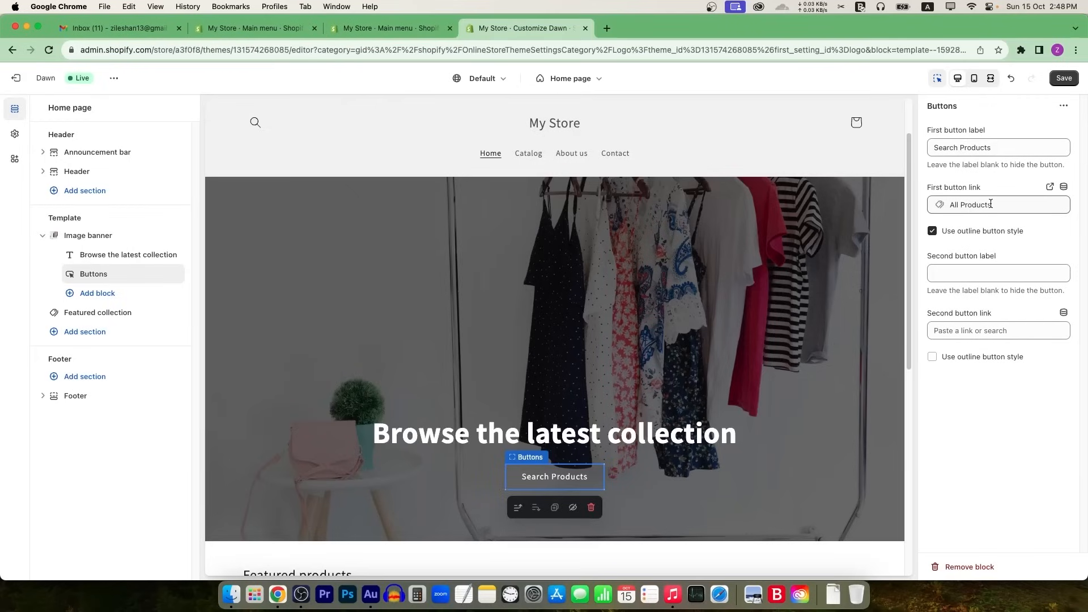
{"action": "left_click", "coordinate": [991, 204]}
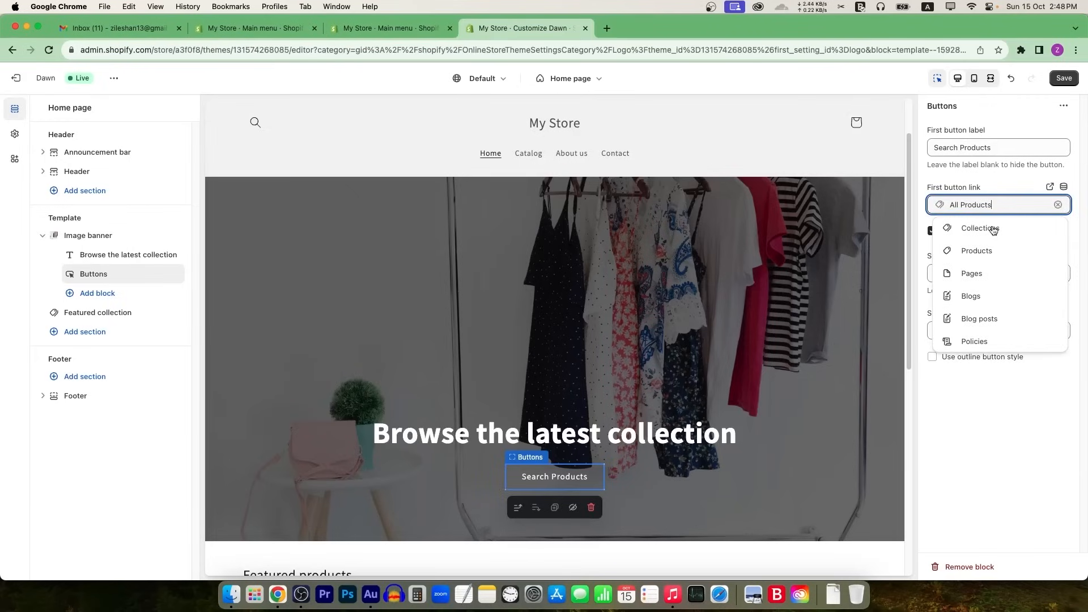
{"action": "left_click", "coordinate": [234, 31]}
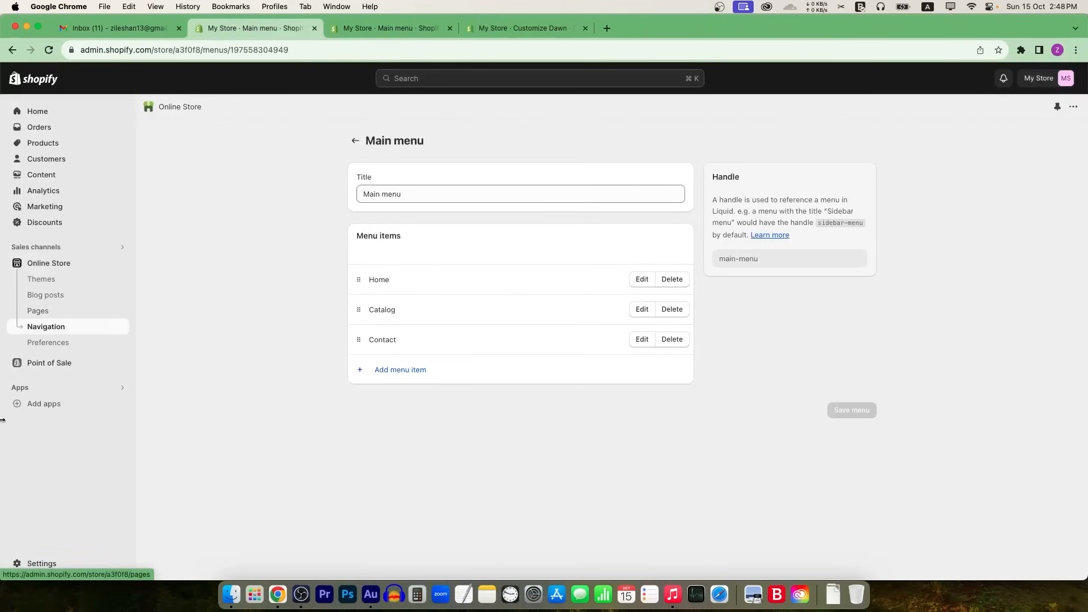
{"action": "left_click", "coordinate": [51, 146]}
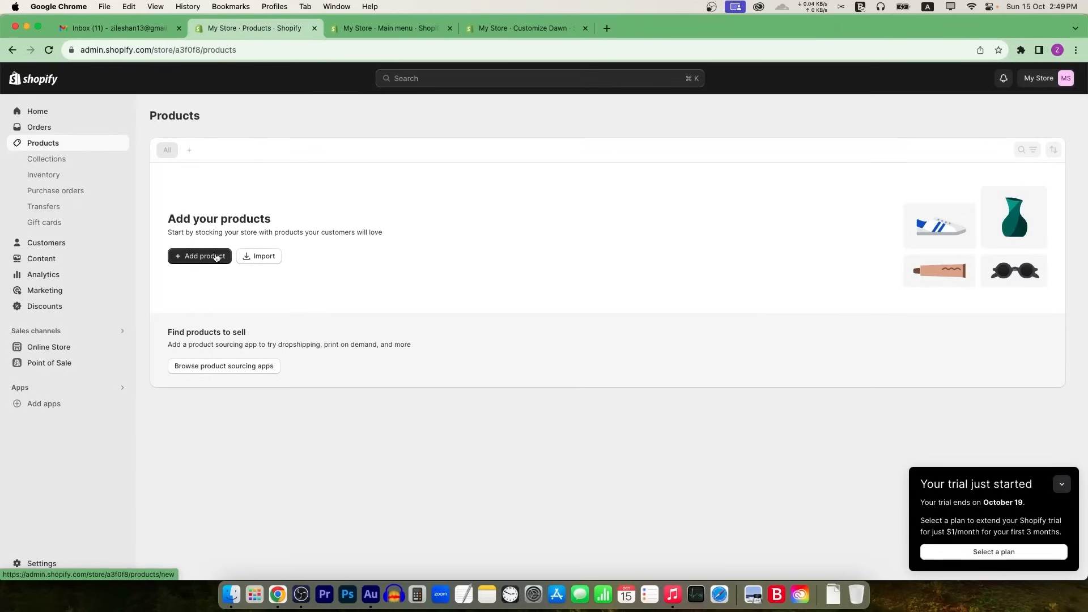
{"action": "left_click", "coordinate": [528, 29]}
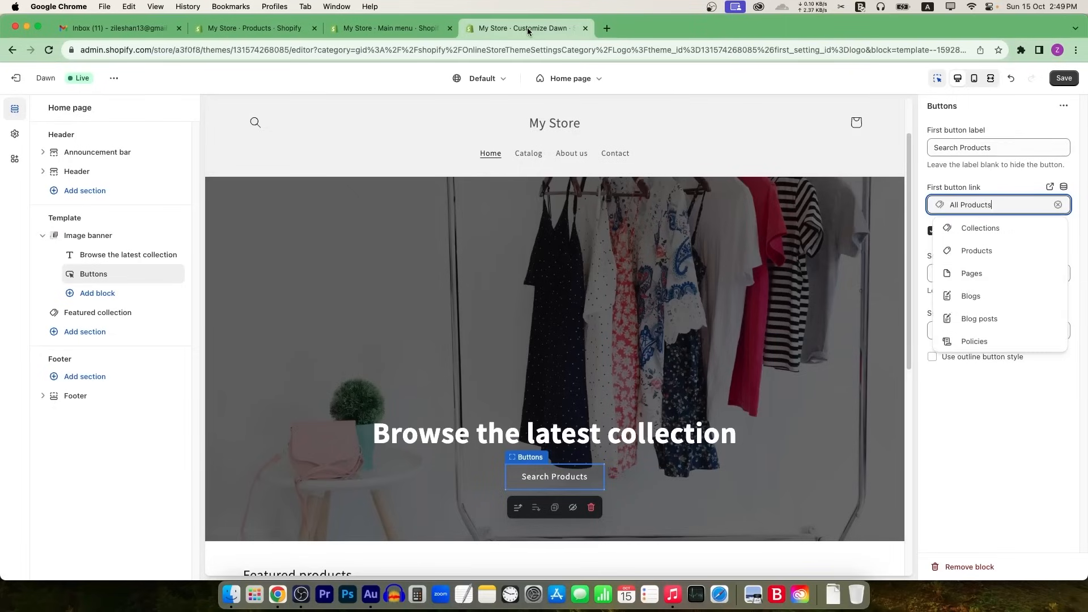
{"action": "left_click", "coordinate": [1027, 188]}
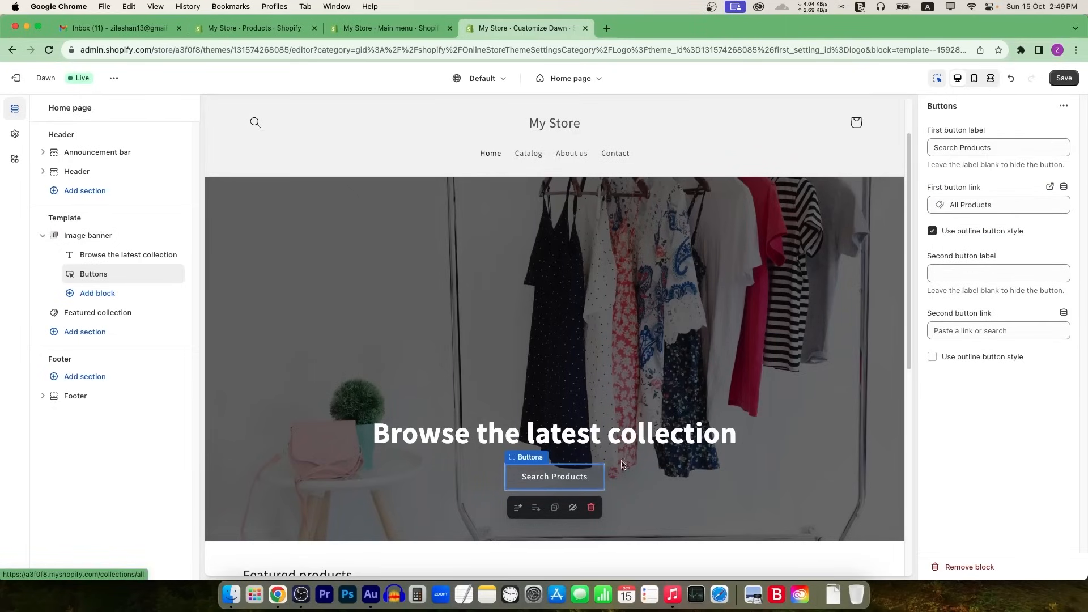
{"action": "scroll", "coordinate": [680, 359], "scroll_direction": "down", "scroll_amount": 2}
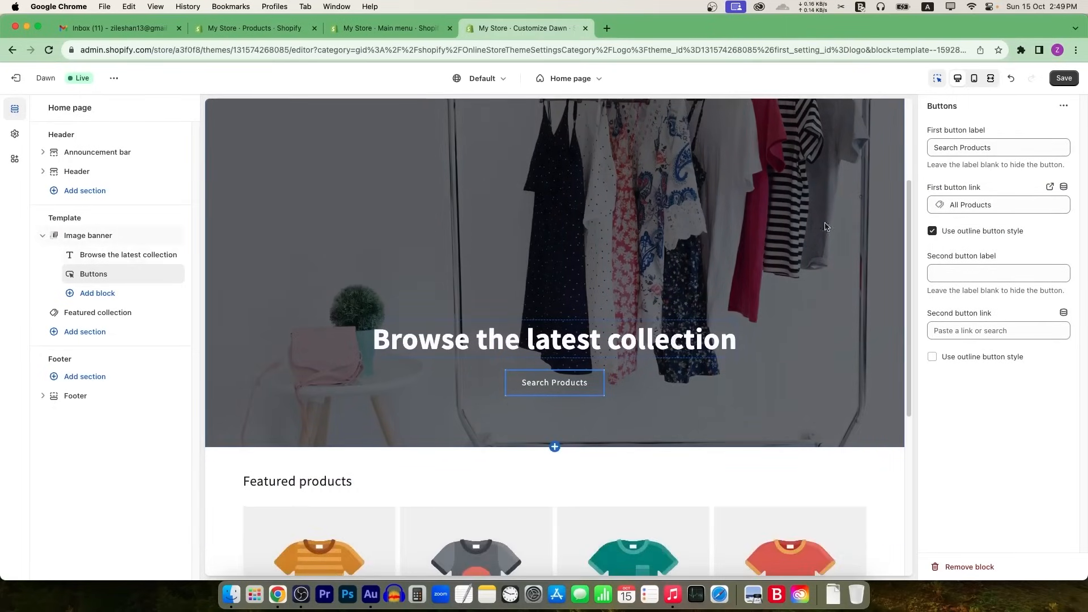
{"action": "scroll", "coordinate": [402, 328], "scroll_direction": "down", "scroll_amount": 5}
{"action": "left_click", "coordinate": [539, 176]}
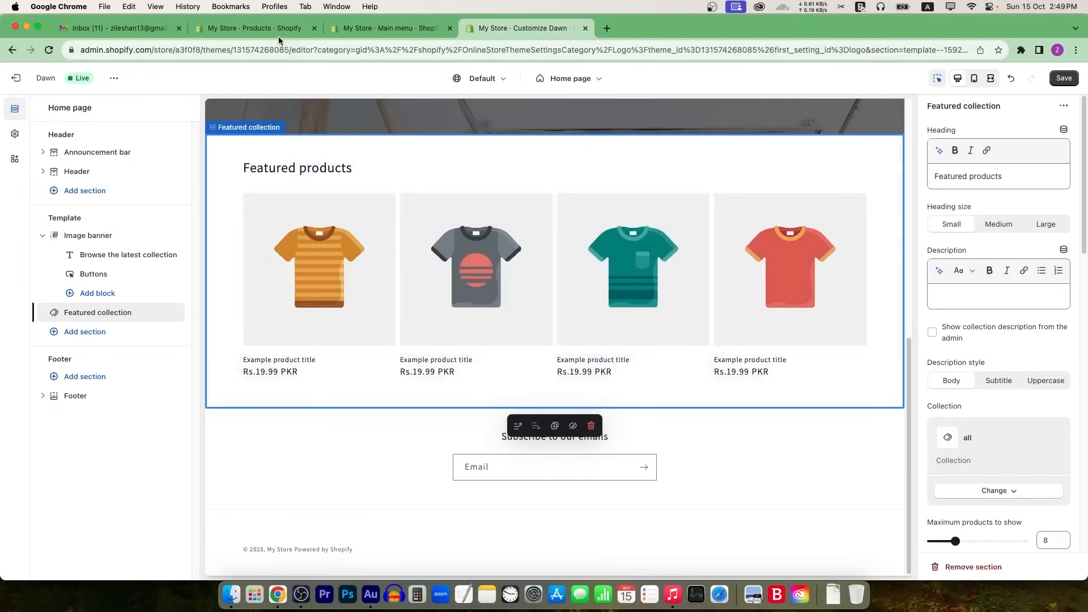
Step: Save the theme changes and start a new product from the Products list
{"action": "left_click", "coordinate": [1063, 78]}
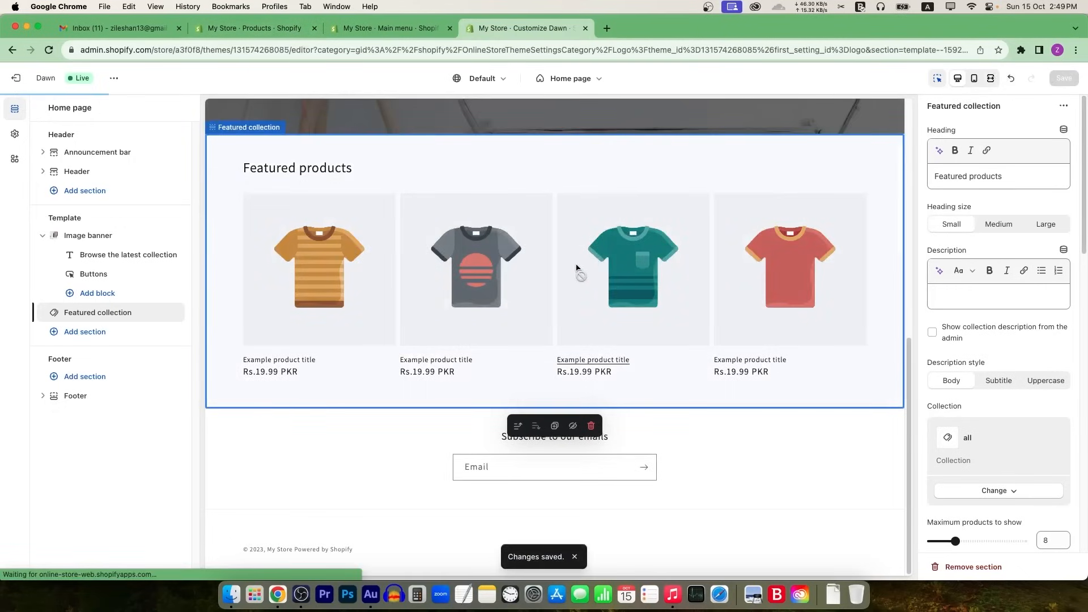
{"action": "left_click", "coordinate": [255, 27]}
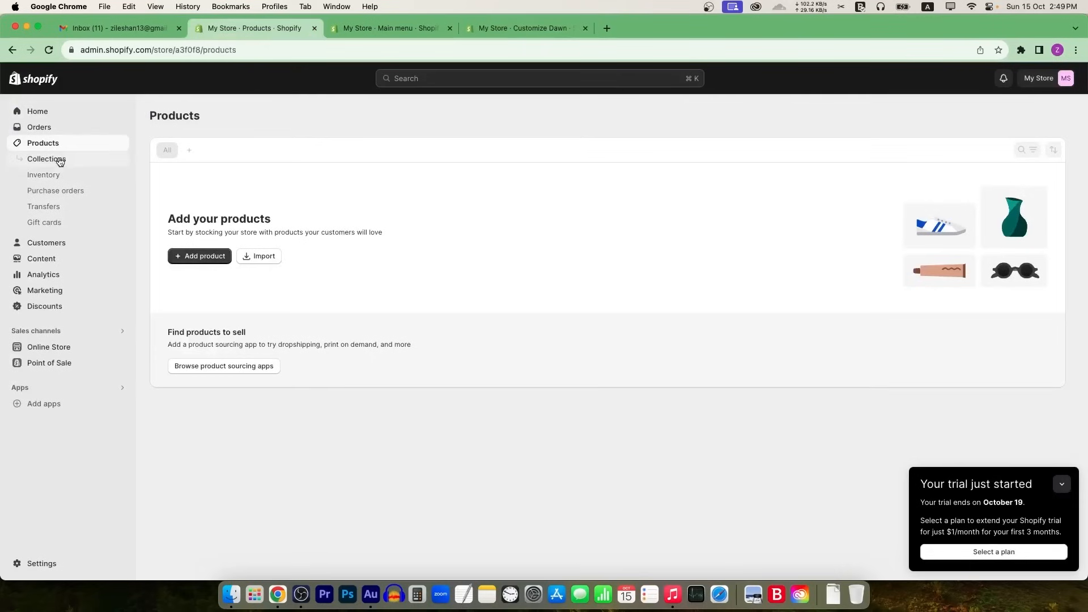
{"action": "left_click", "coordinate": [67, 348]}
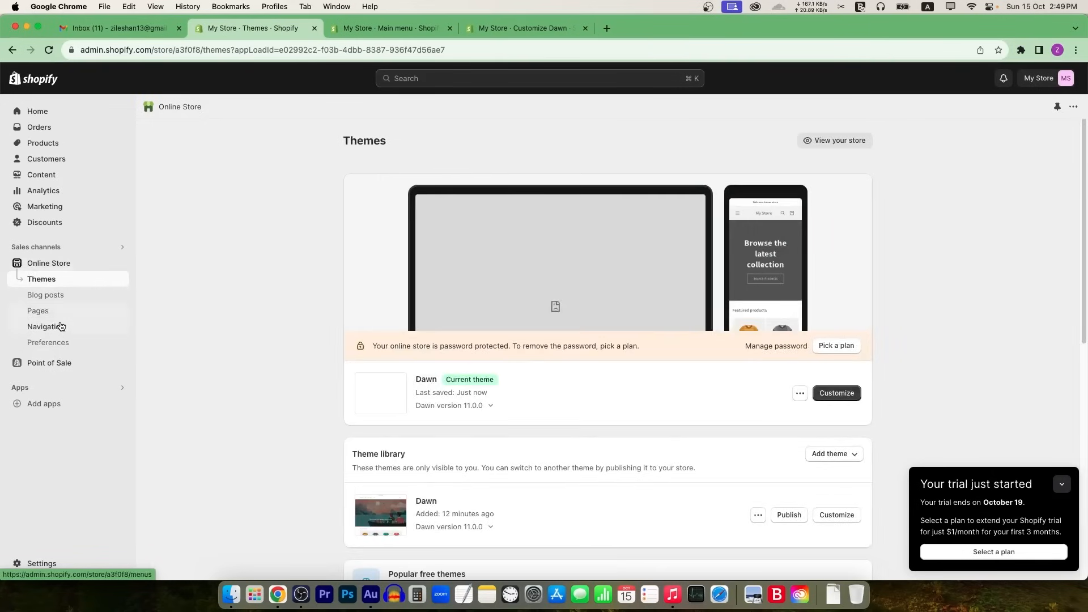
{"action": "left_click", "coordinate": [44, 143]}
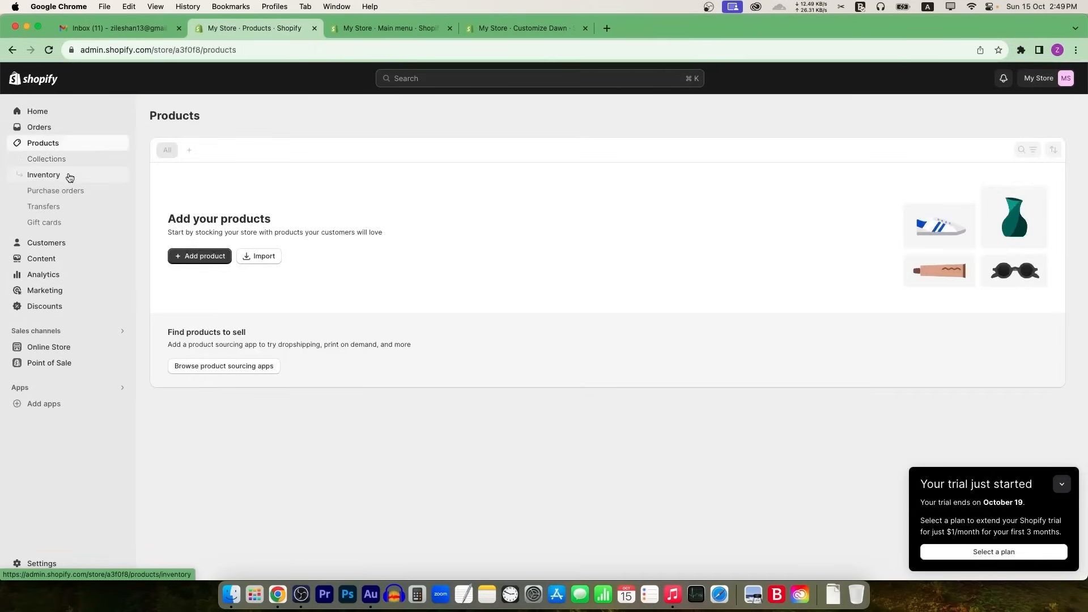
{"action": "left_click", "coordinate": [205, 258]}
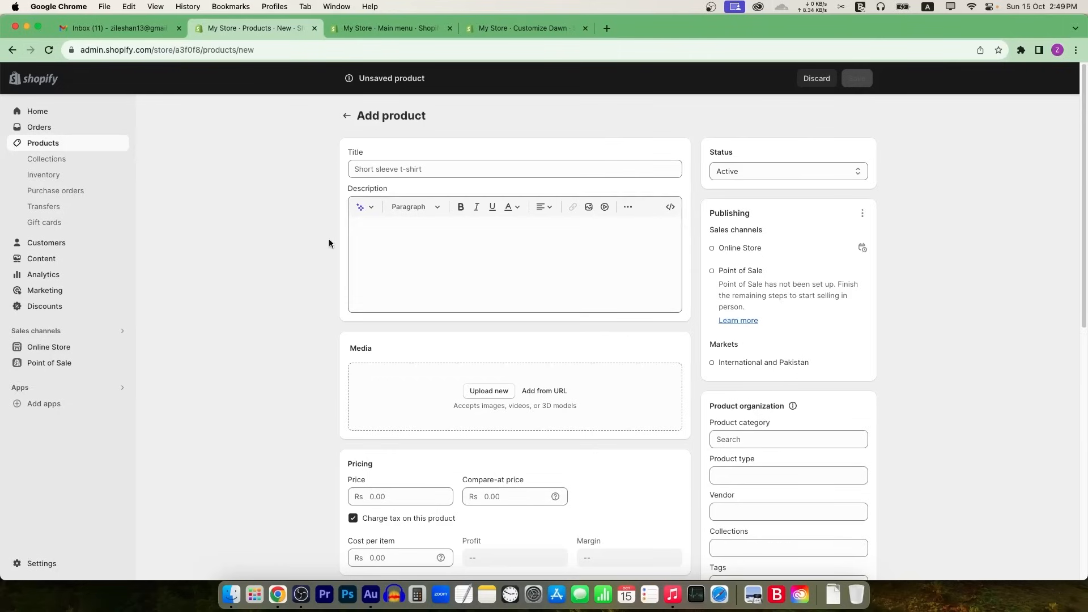
Step: Copy the toothbrush's full AliExpress listing title and paste it into the product Title
{"action": "left_click", "coordinate": [473, 259]}
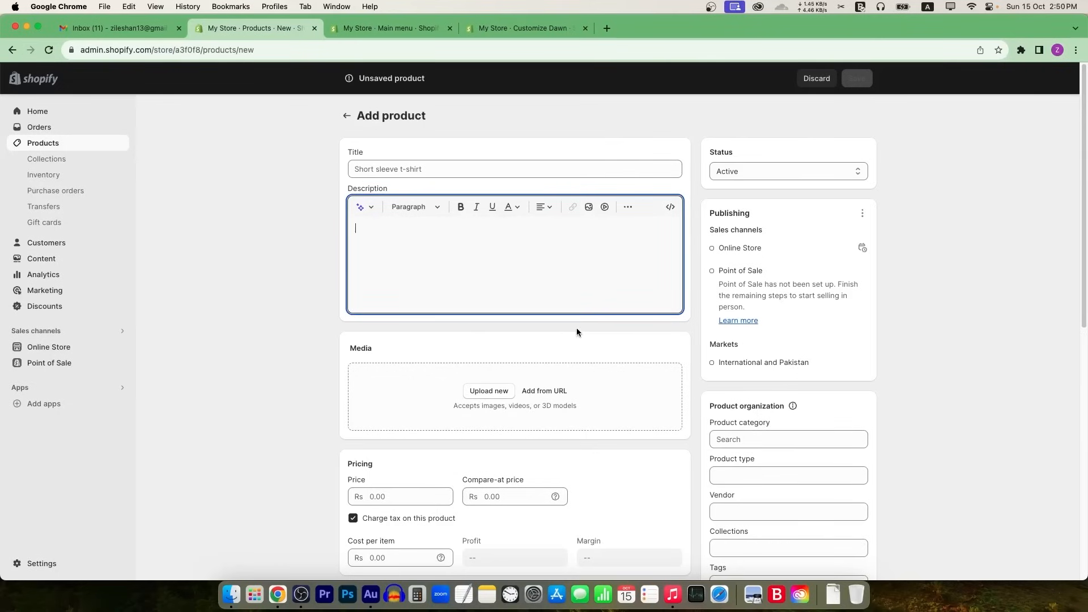
{"action": "scroll", "coordinate": [583, 335], "scroll_direction": "down", "scroll_amount": 4}
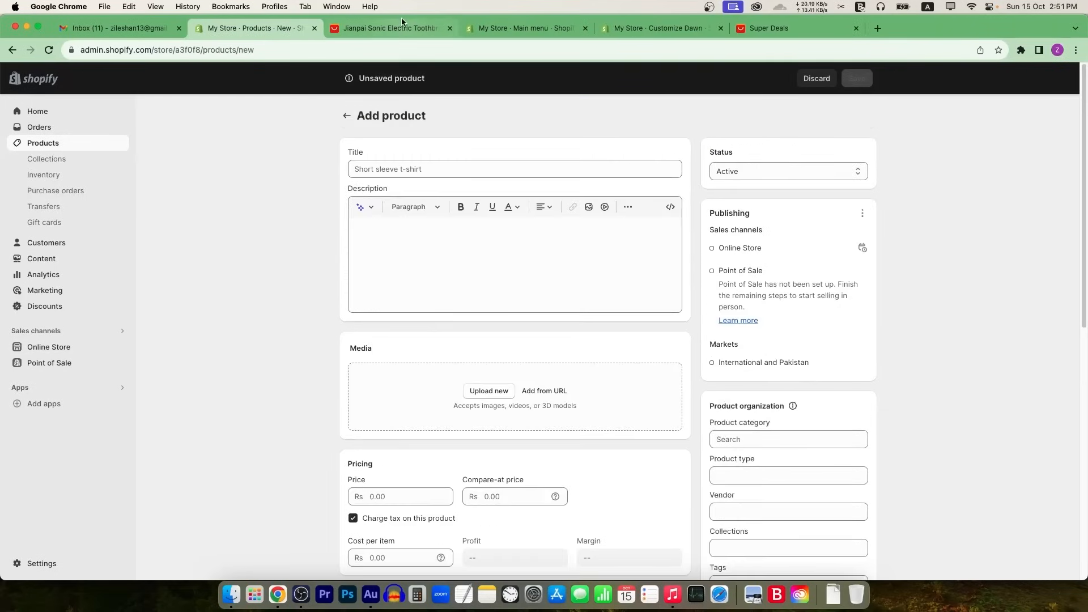
{"action": "left_click", "coordinate": [403, 27]}
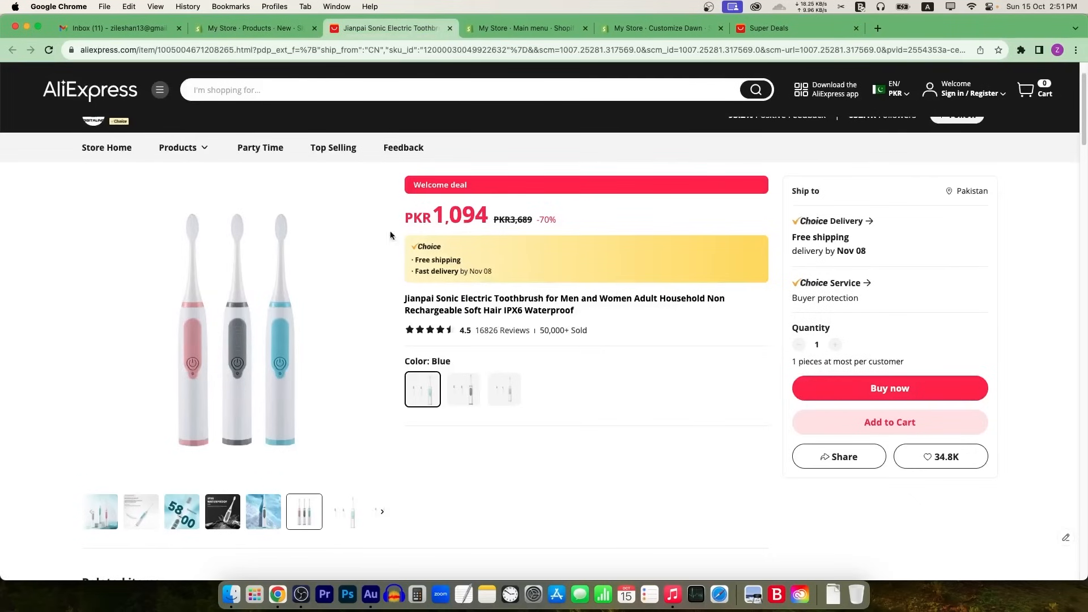
{"action": "left_click_drag", "start_coordinate": [405, 299], "coordinate": [574, 311]}
{"action": "left_click", "coordinate": [287, 31]}
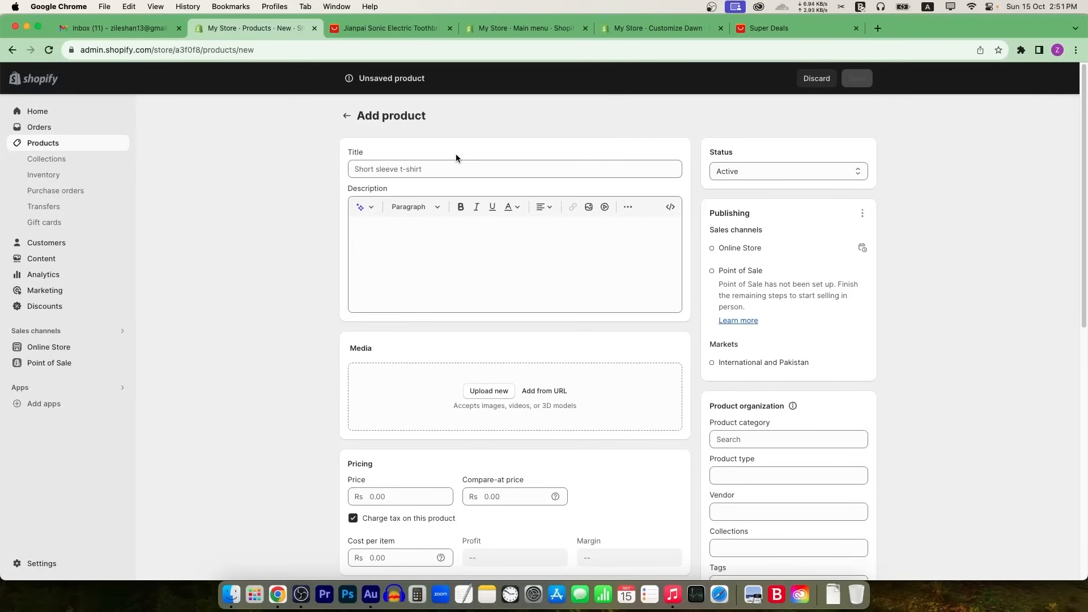
{"action": "left_click", "coordinate": [406, 29]}
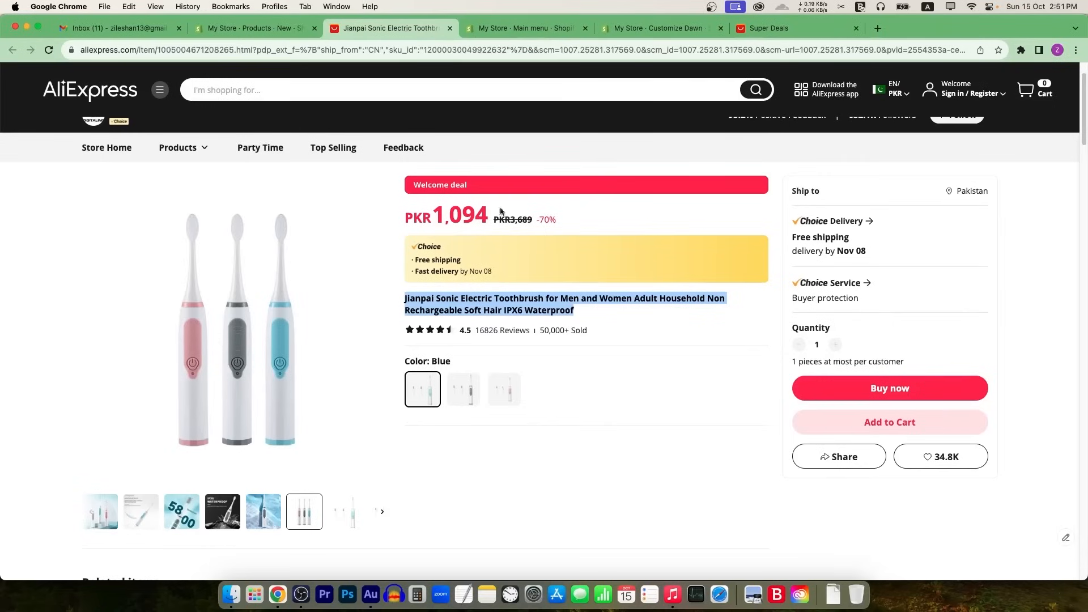
{"action": "left_click", "coordinate": [255, 28]}
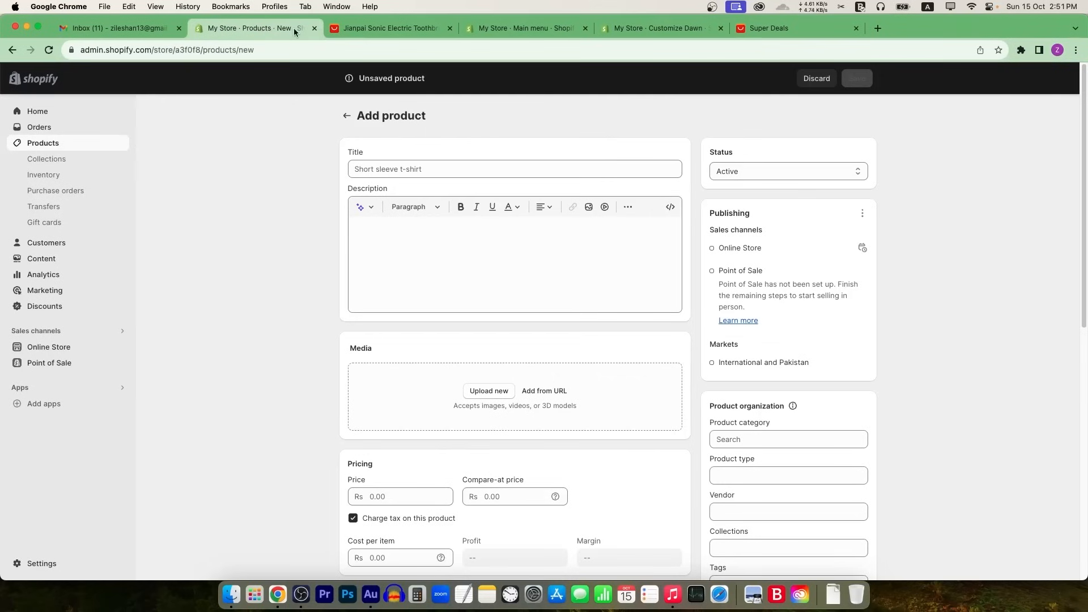
{"action": "left_click", "coordinate": [427, 170]}
{"action": "key", "text": "super+v"}
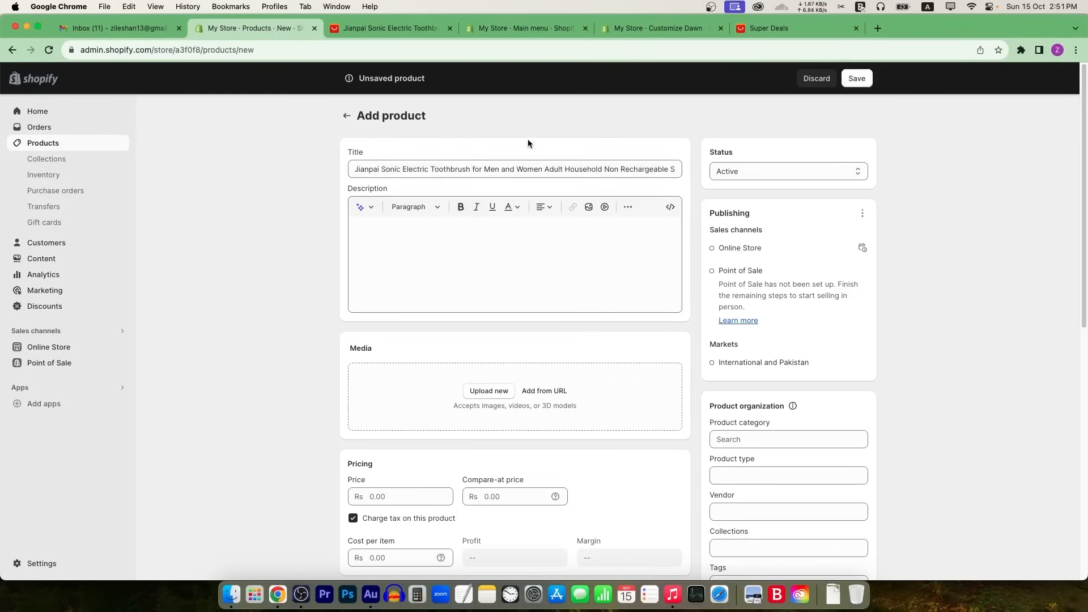
Step: Replace the title with the shorter 'Jianpai Sonic Electric Toothbrush for Men and Women'
{"action": "left_click", "coordinate": [393, 29]}
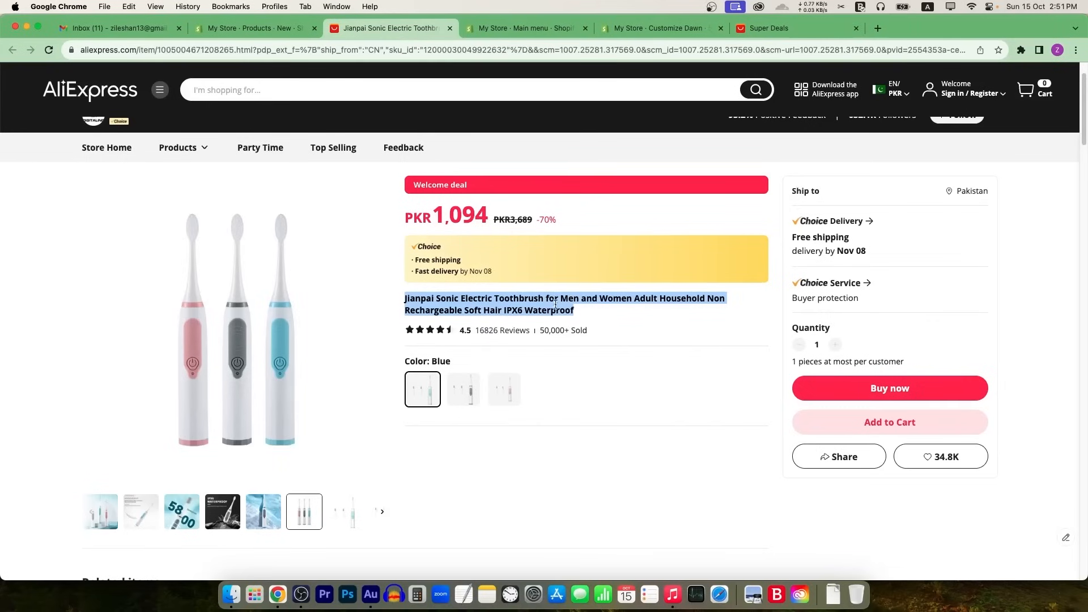
{"action": "left_click", "coordinate": [647, 299]}
{"action": "left_click_drag", "start_coordinate": [632, 298], "coordinate": [404, 299]}
{"action": "key", "text": "super+c"}
{"action": "left_click", "coordinate": [300, 28]}
{"action": "left_click", "coordinate": [438, 162]}
{"action": "key", "text": "super+a"}
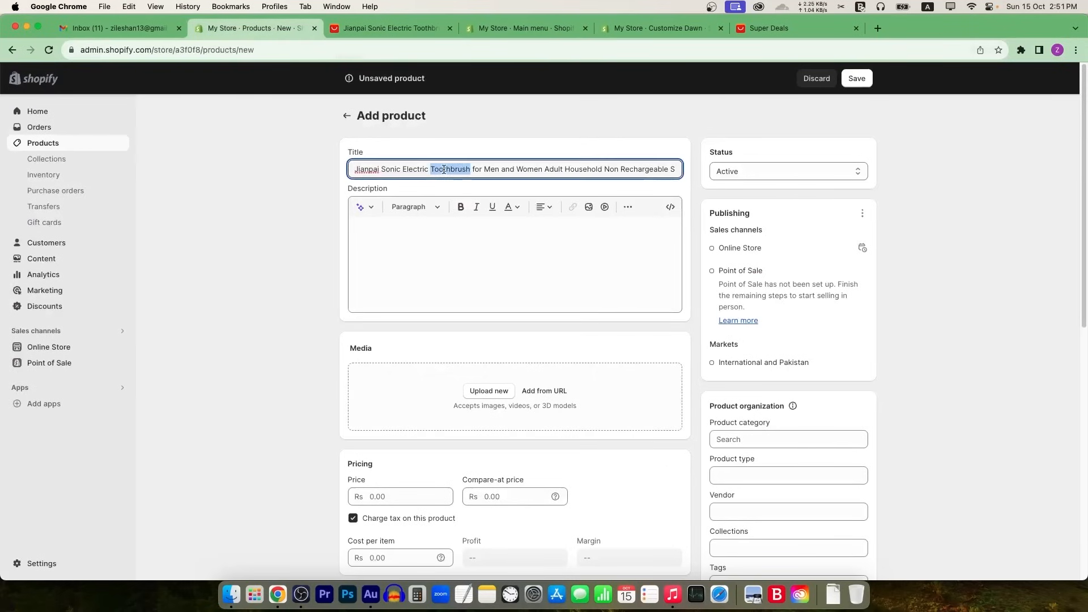
{"action": "key", "text": "super+v"}
{"action": "left_click", "coordinate": [500, 122]}
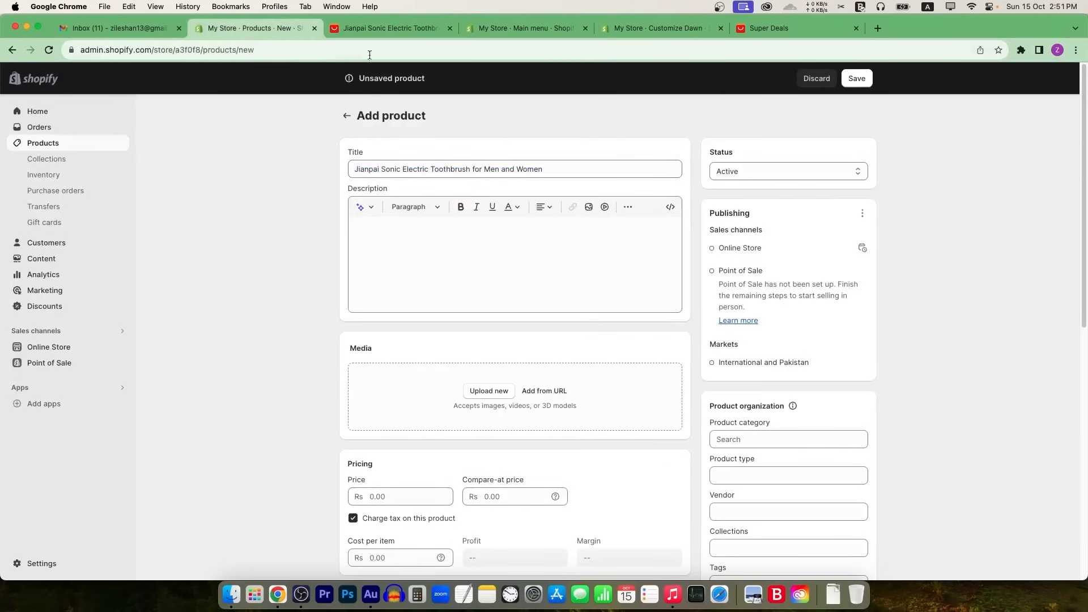
Step: Upload three toothbrush photos, with the IPX6 waterproof shot first and the three-toothbrush photo last
{"action": "left_click", "coordinate": [488, 391]}
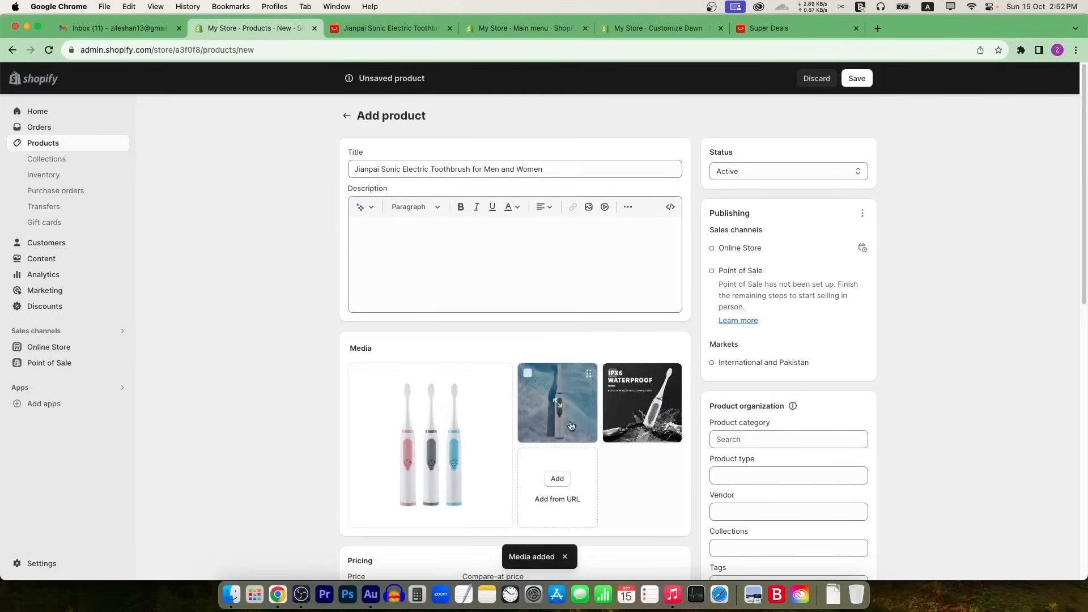
{"action": "left_click_drag", "start_coordinate": [642, 395], "coordinate": [459, 417]}
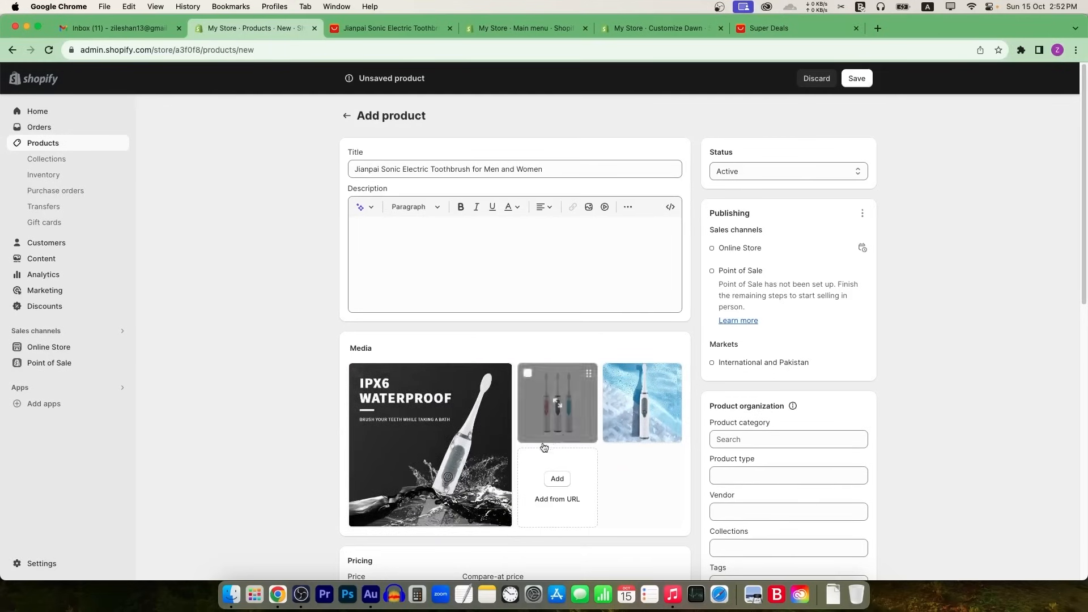
{"action": "left_click_drag", "start_coordinate": [668, 407], "coordinate": [524, 441]}
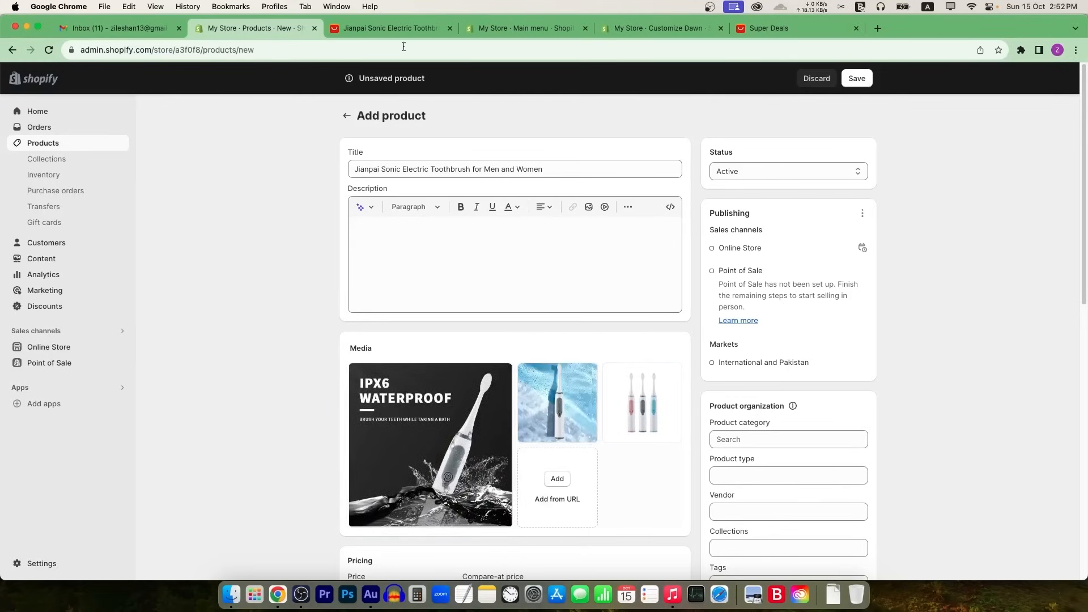
Step: Select the product description and specification text on the AliExpress listing
{"action": "left_click", "coordinate": [400, 27]}
{"action": "scroll", "coordinate": [515, 387], "scroll_direction": "down", "scroll_amount": 10}
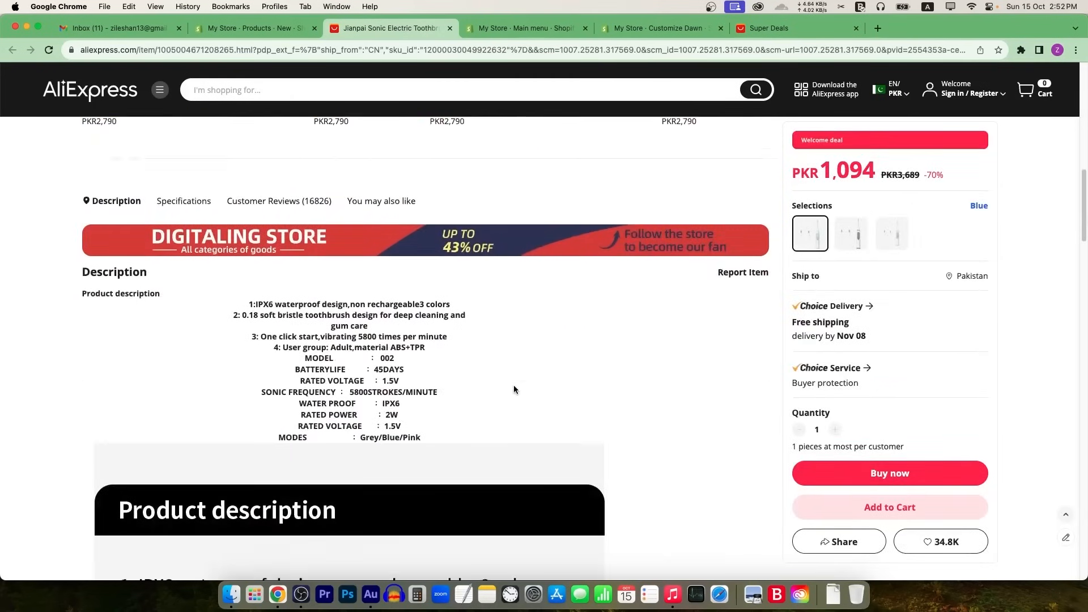
{"action": "left_click_drag", "start_coordinate": [78, 283], "coordinate": [425, 423]}
{"action": "key", "text": "super+c"}
{"action": "scroll", "coordinate": [425, 423], "scroll_direction": "down", "scroll_amount": 4}
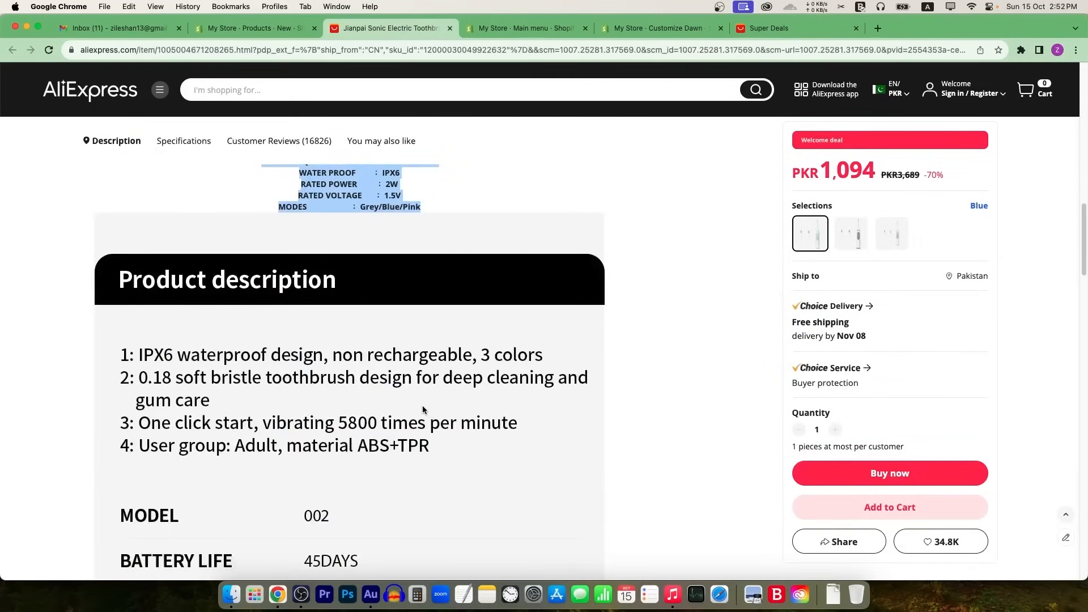
{"action": "scroll", "coordinate": [423, 410], "scroll_direction": "up", "scroll_amount": 4}
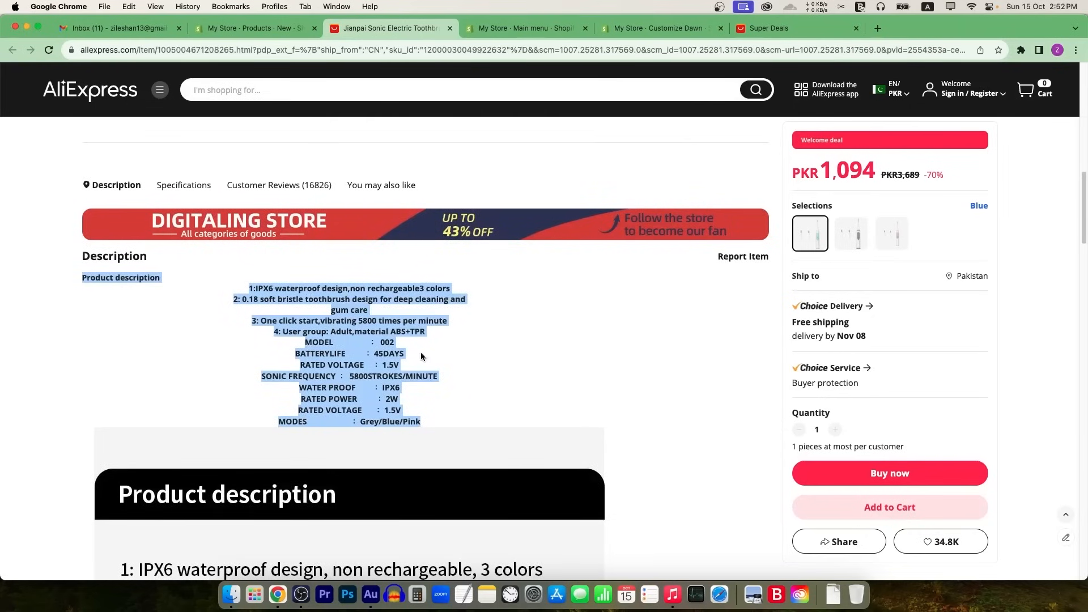
{"action": "left_click", "coordinate": [279, 30]}
Step: Paste the AliExpress feature list and specs, through MODES Grey/Blue/Pink, into the Description
{"action": "left_click", "coordinate": [420, 267]}
{"action": "key", "text": "super+v"}
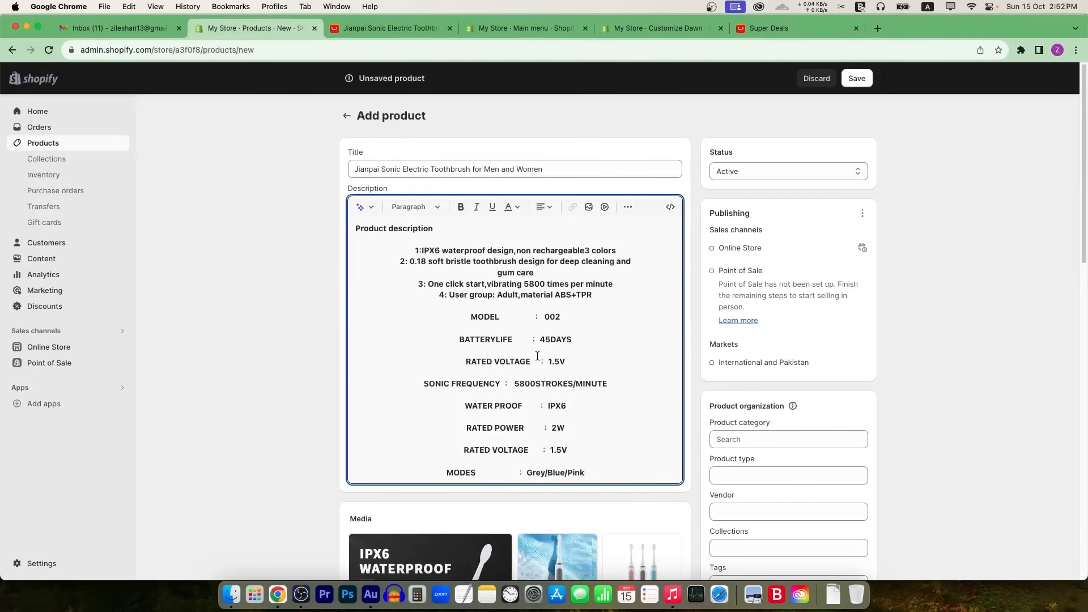
{"action": "scroll", "coordinate": [674, 256], "scroll_direction": "down", "scroll_amount": 5}
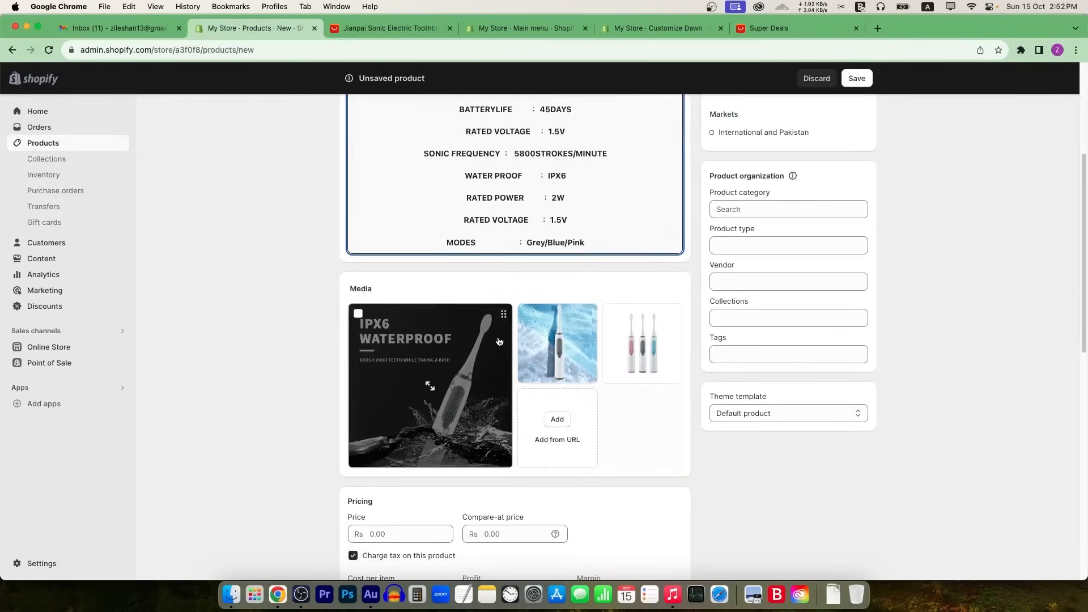
{"action": "scroll", "coordinate": [396, 329], "scroll_direction": "down", "scroll_amount": 5}
{"action": "left_click", "coordinate": [395, 321]}
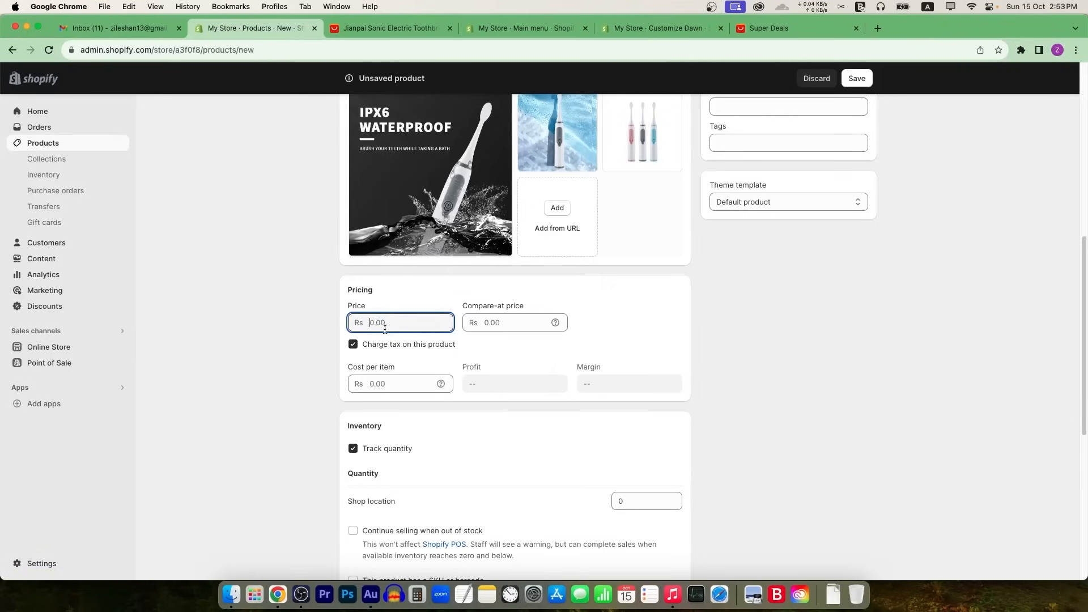
Step: Switch the store currency from Pakistani rupees to US dollars (USD) in Settings and return to the product
{"action": "left_click", "coordinate": [39, 563]}
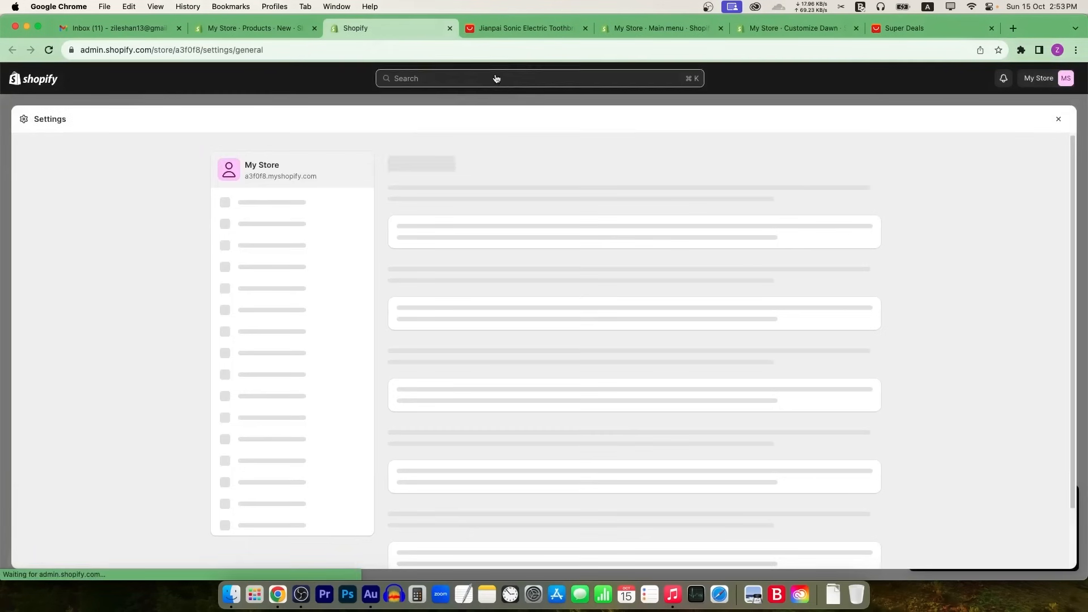
{"action": "left_click", "coordinate": [496, 77]}
{"action": "type", "text": "curr"}
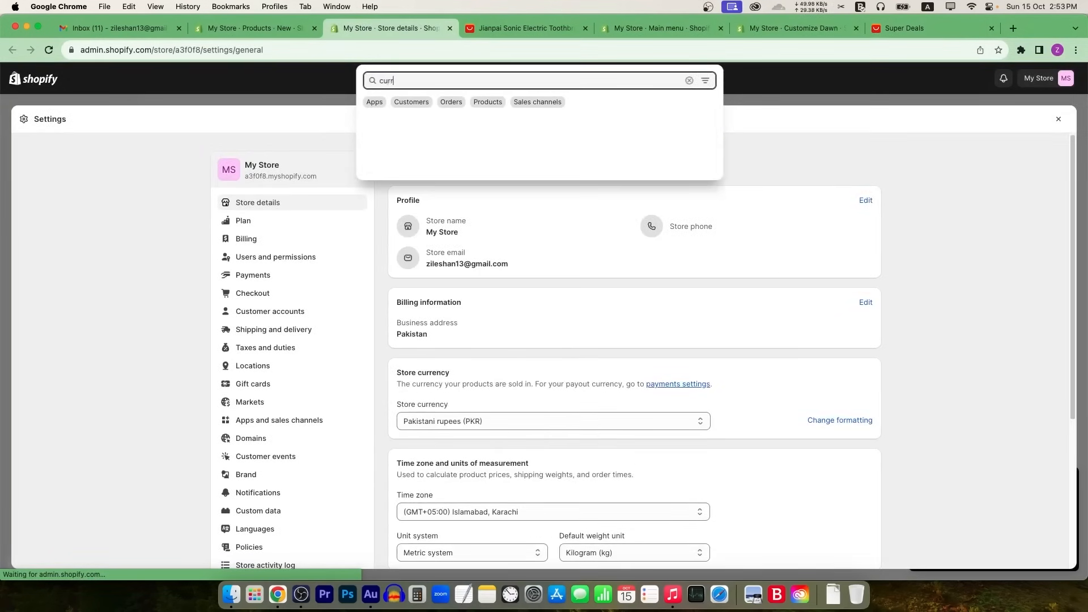
{"action": "type", "text": "ency"}
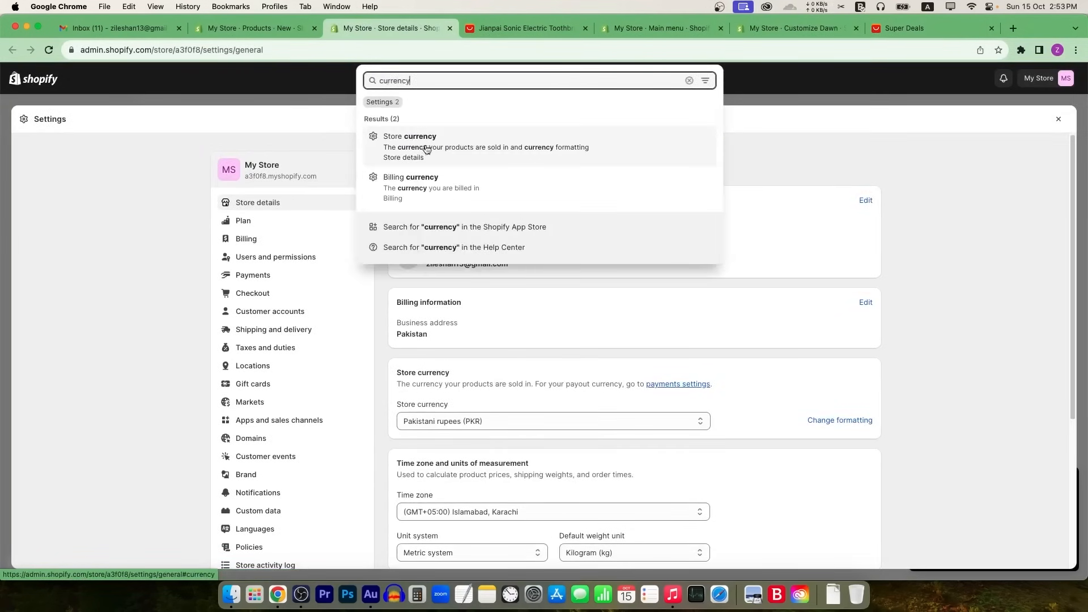
{"action": "left_click", "coordinate": [492, 146]}
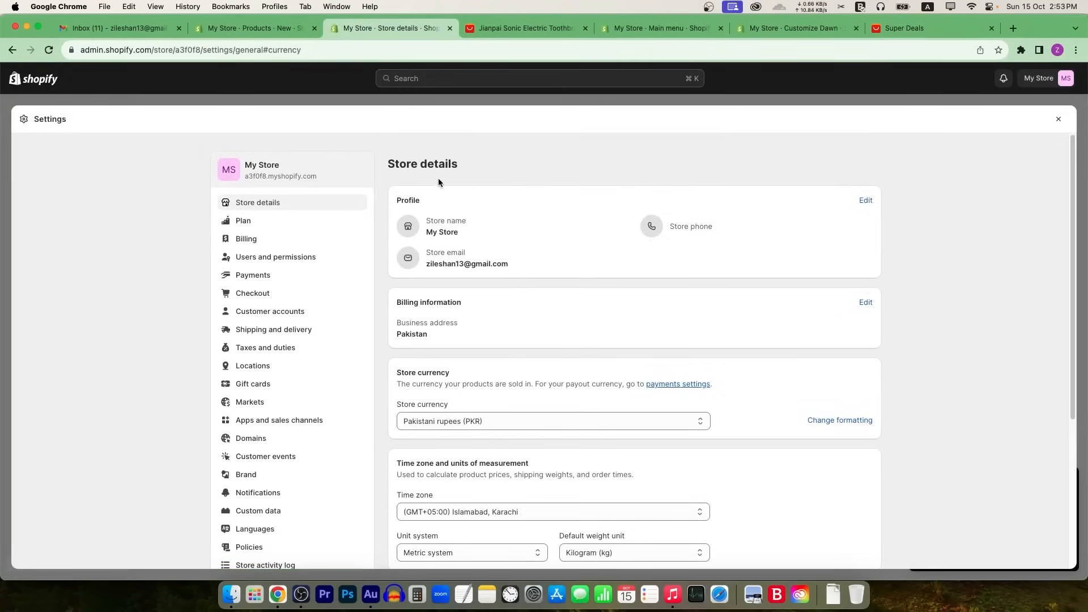
{"action": "left_click", "coordinate": [505, 198]}
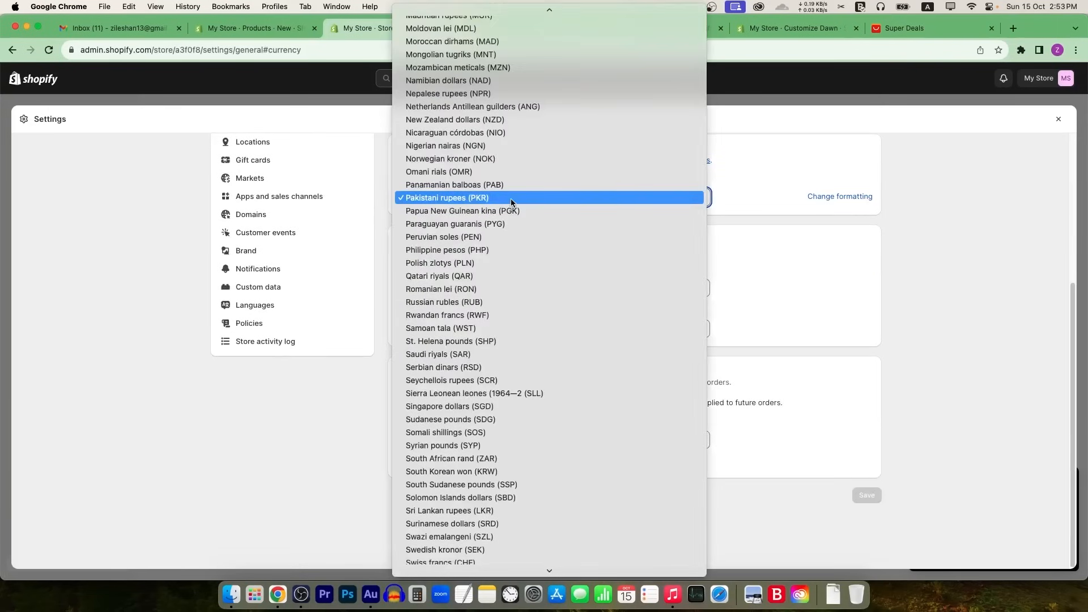
{"action": "type", "text": "usd"}
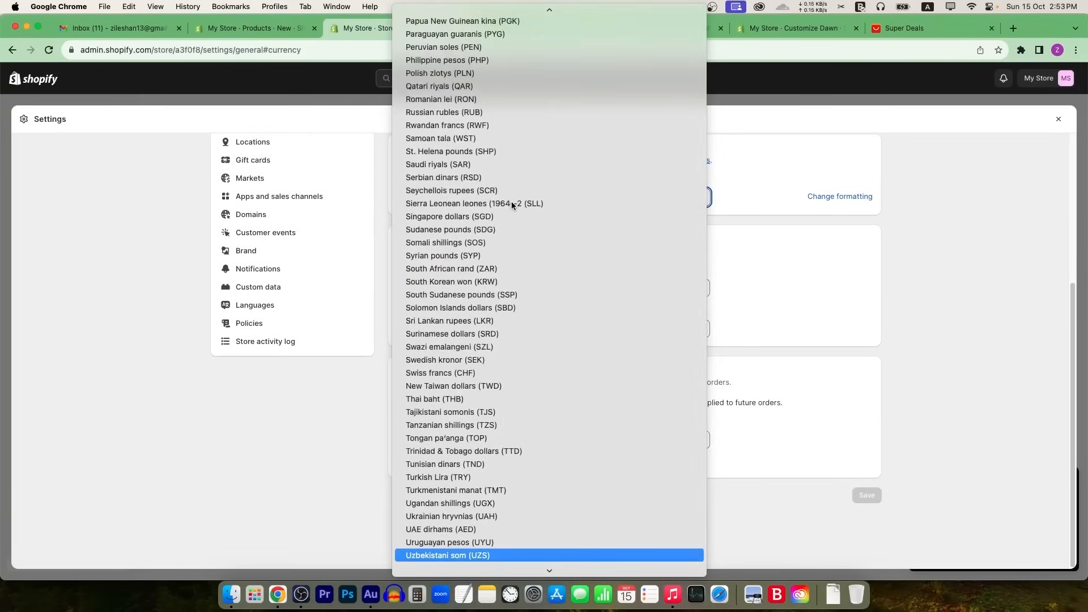
{"action": "scroll", "coordinate": [477, 528], "scroll_direction": "down", "scroll_amount": 3}
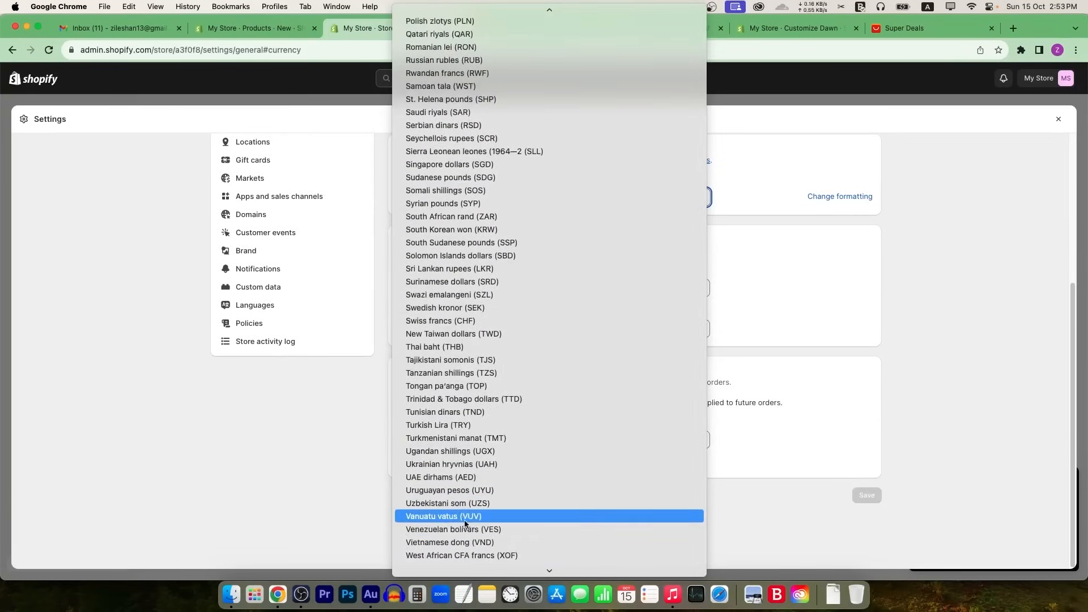
{"action": "scroll", "coordinate": [474, 471], "scroll_direction": "up", "scroll_amount": 20}
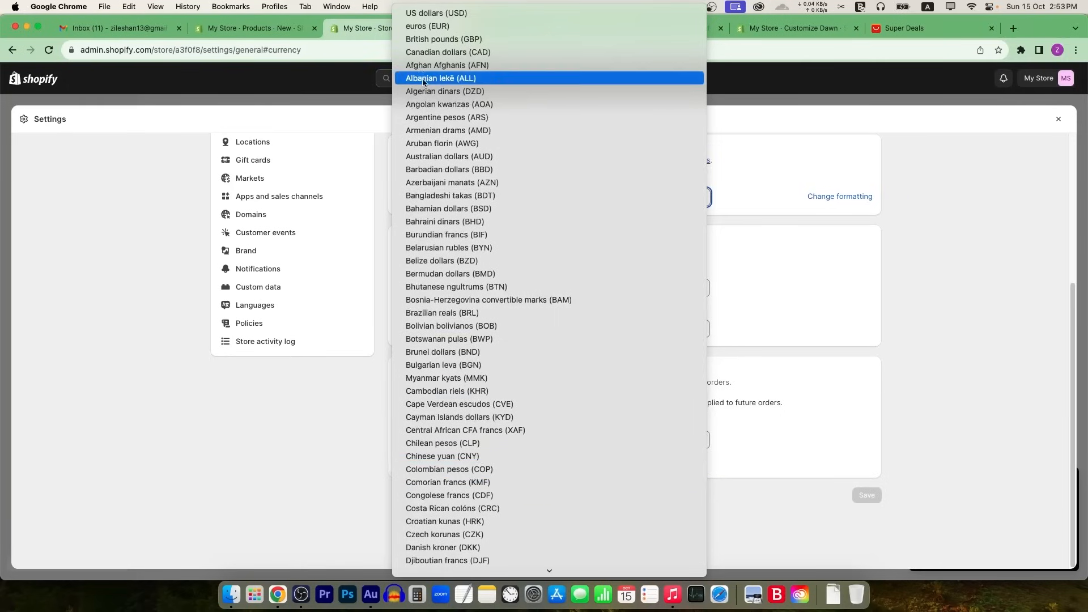
{"action": "left_click", "coordinate": [441, 17]}
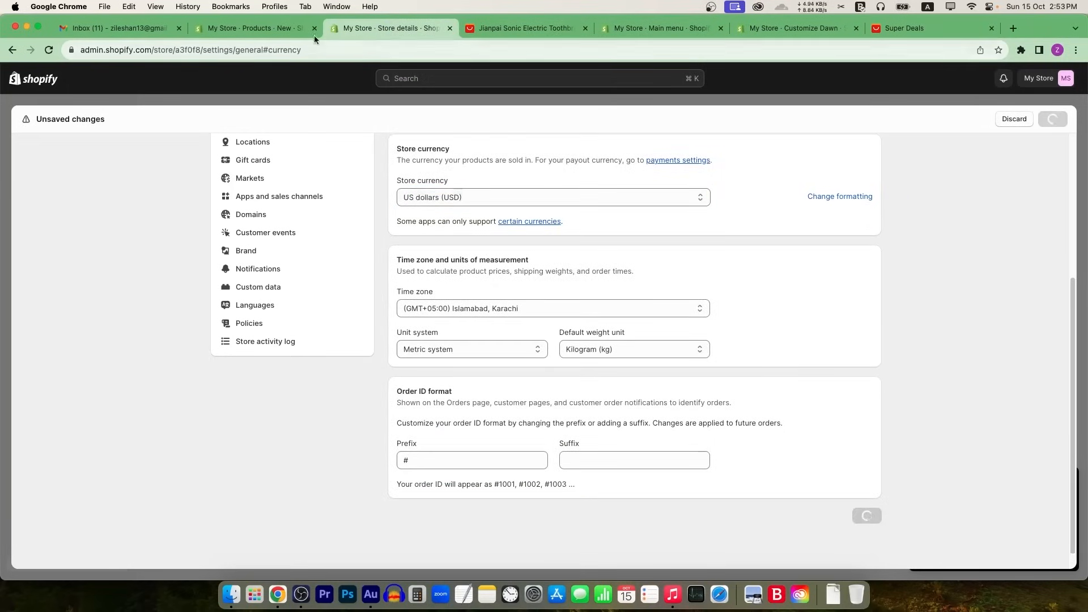
{"action": "left_click", "coordinate": [295, 28]}
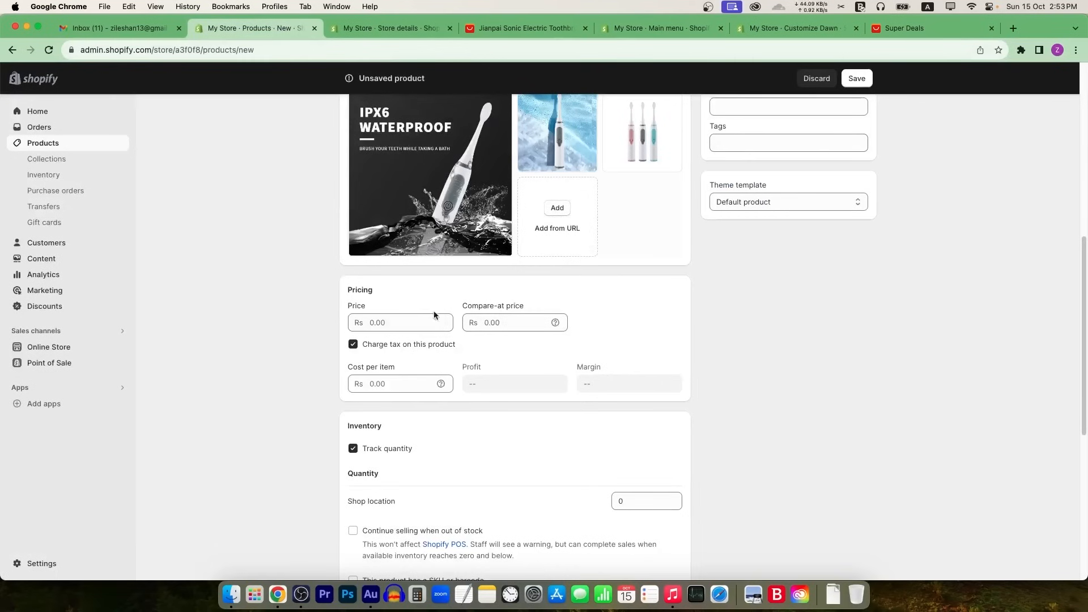
Step: Set the toothbrush price to Rs 30.00 and the compare-at price to Rs 50.00
{"action": "left_click", "coordinate": [399, 324]}
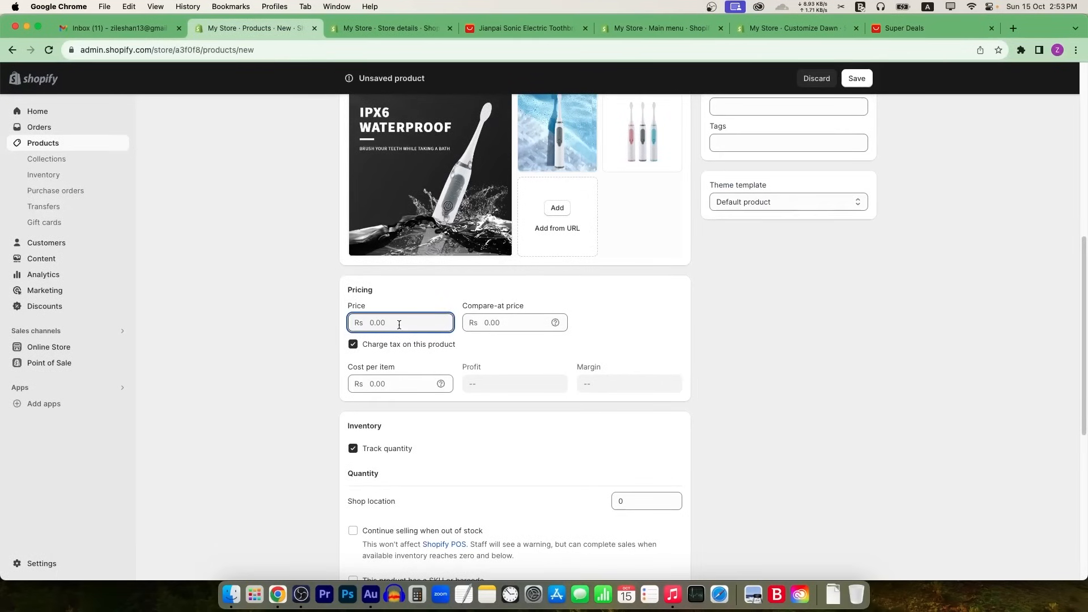
{"action": "type", "text": "30"}
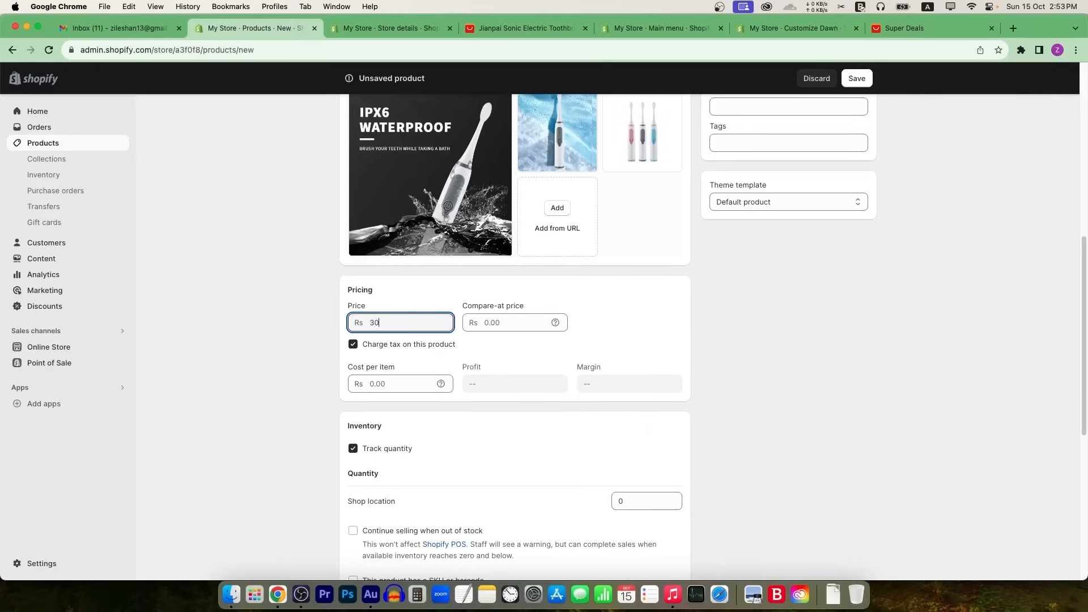
{"action": "left_click", "coordinate": [498, 321]}
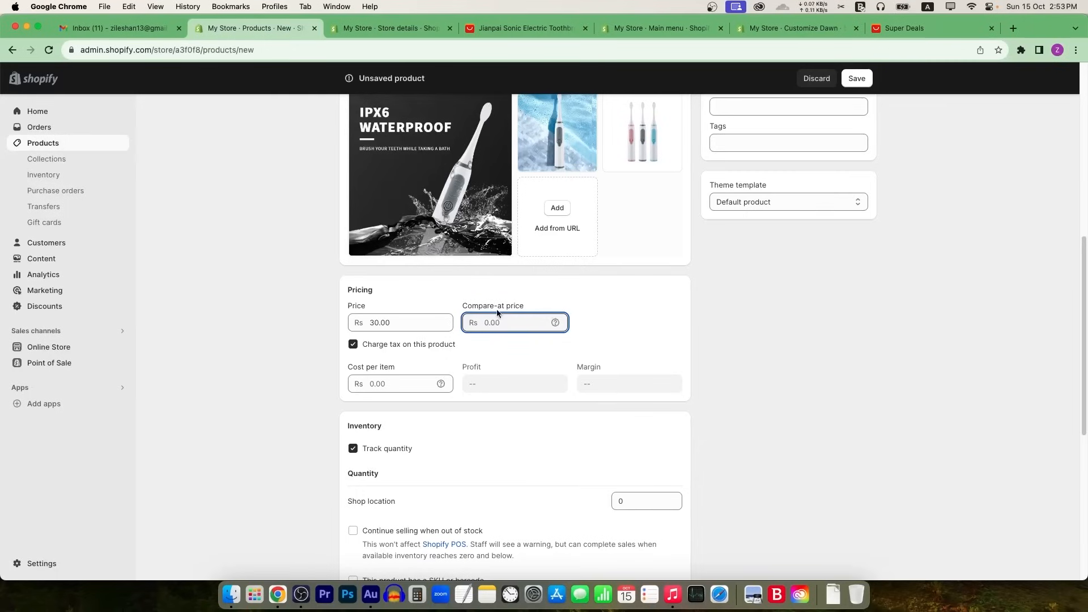
{"action": "type", "text": "50"}
{"action": "left_click", "coordinate": [548, 298]}
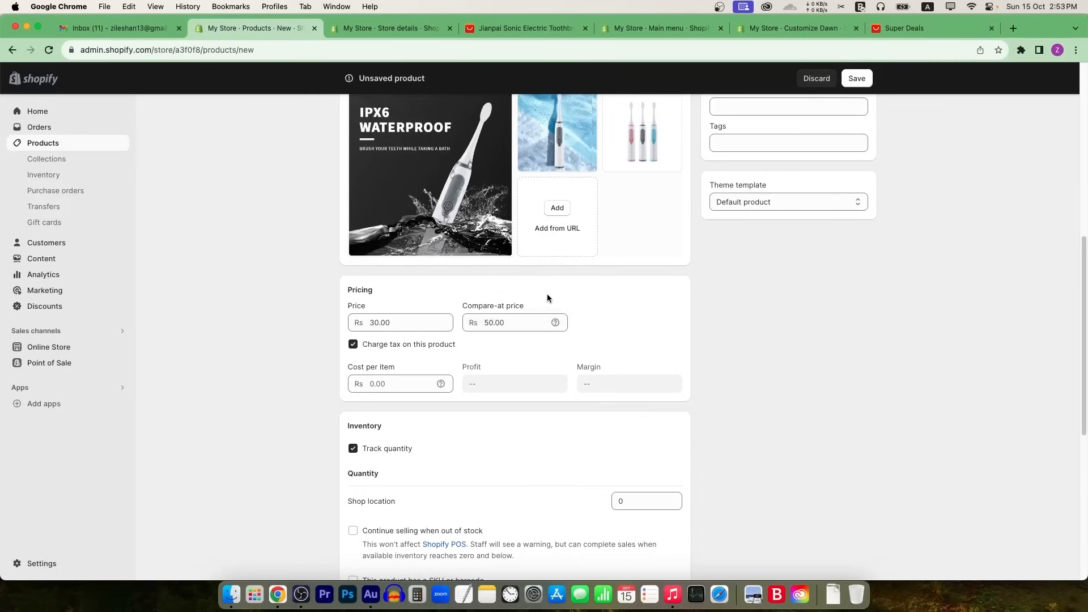
{"action": "left_click", "coordinate": [372, 323]}
{"action": "type", "text": "30.00"}
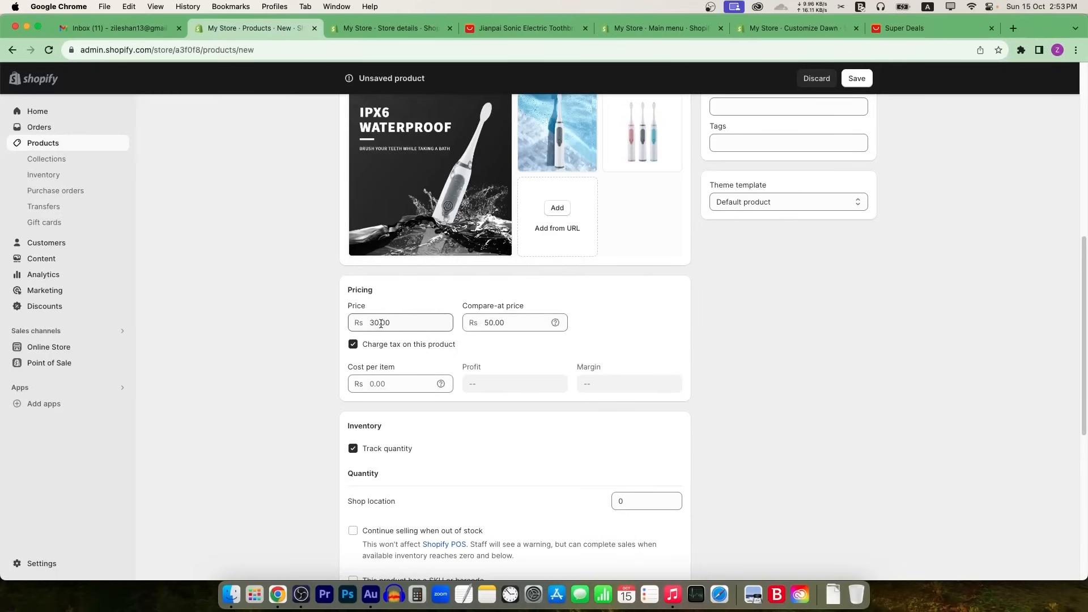
{"action": "left_click", "coordinate": [387, 354]}
Step: Turn off tax charging and set cost per item to Rs 20.00, giving a 33.3% margin
{"action": "left_click", "coordinate": [354, 345]}
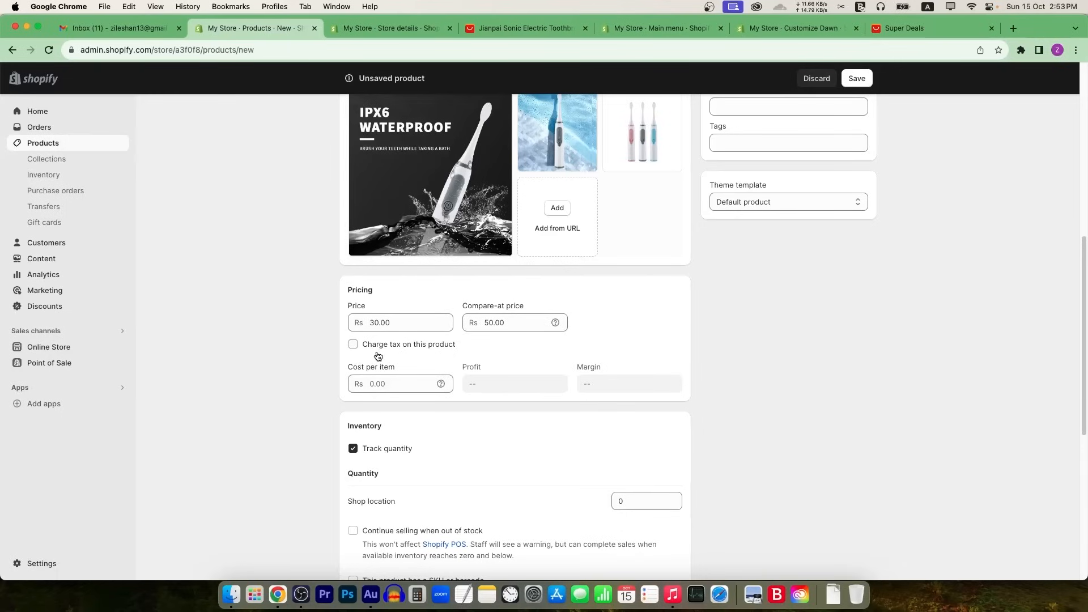
{"action": "left_click", "coordinate": [387, 381]}
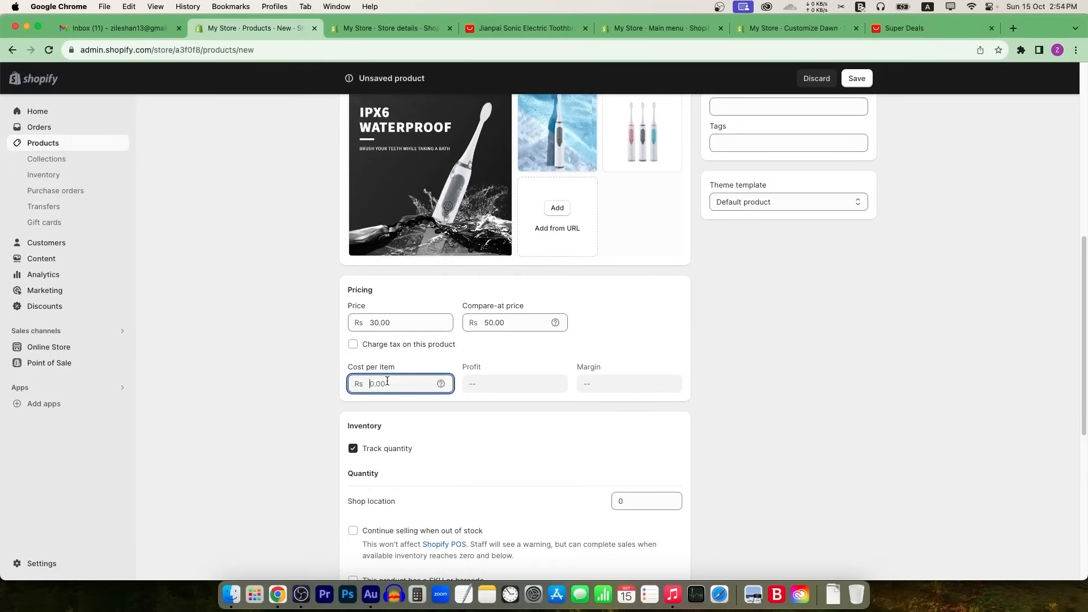
{"action": "type", "text": "20"}
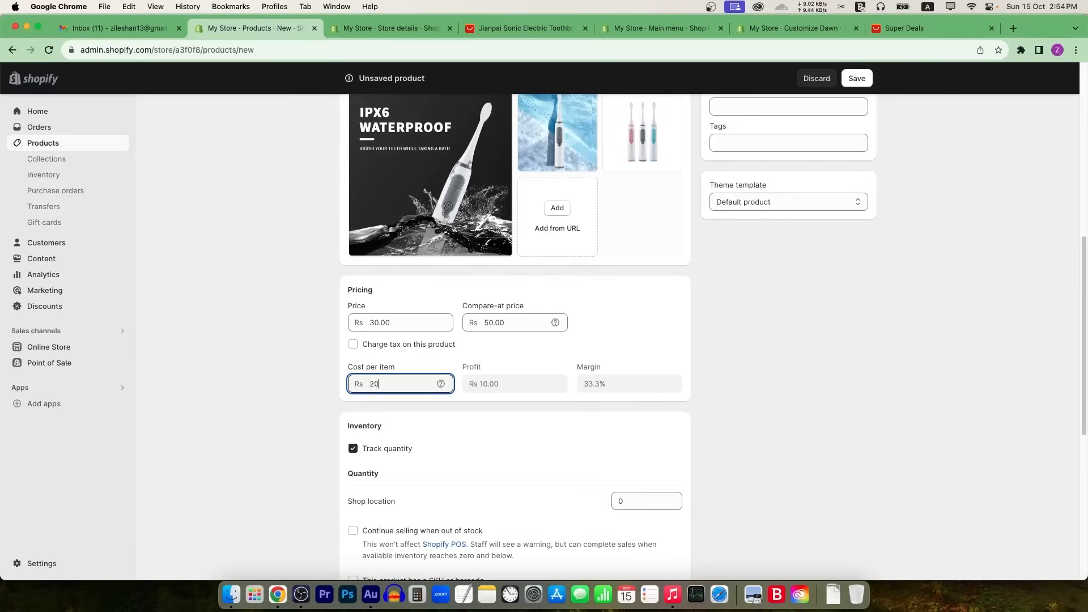
{"action": "left_click", "coordinate": [426, 414]}
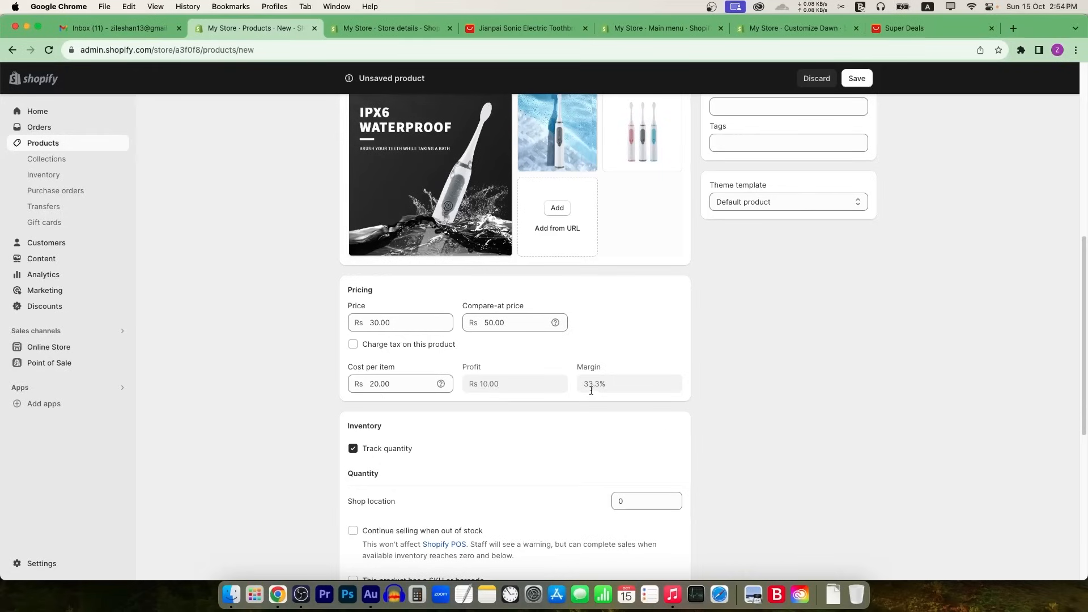
{"action": "left_click_drag", "start_coordinate": [604, 385], "coordinate": [554, 381]}
Step: Enter an inventory quantity of 11 for the Shop location
{"action": "scroll", "coordinate": [781, 352], "scroll_direction": "down", "scroll_amount": 3}
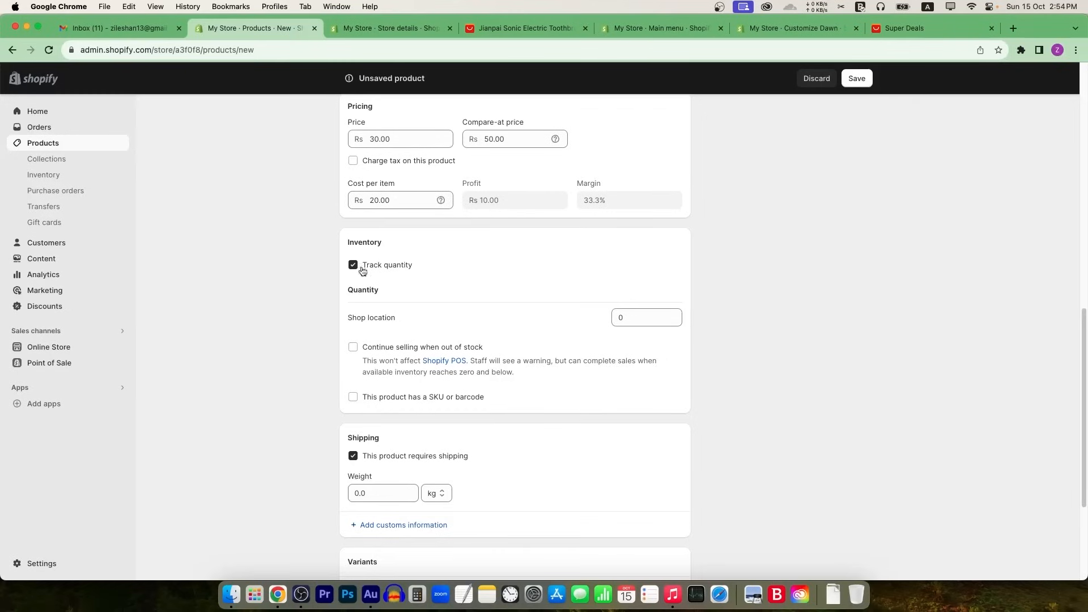
{"action": "scroll", "coordinate": [436, 351], "scroll_direction": "down", "scroll_amount": 1}
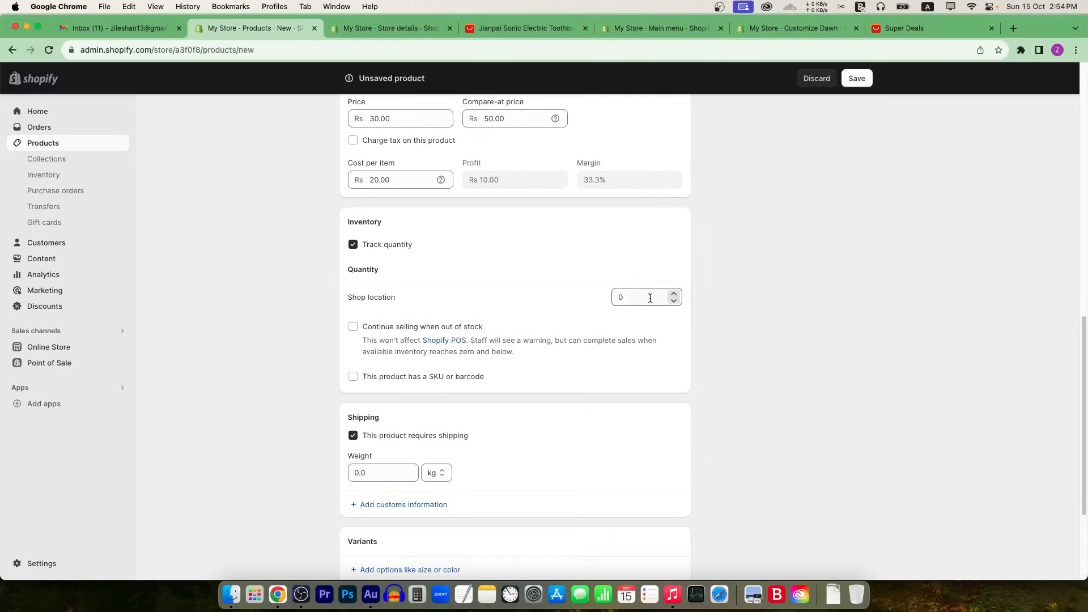
{"action": "double_click", "coordinate": [673, 299]}
{"action": "type", "text": "11"}
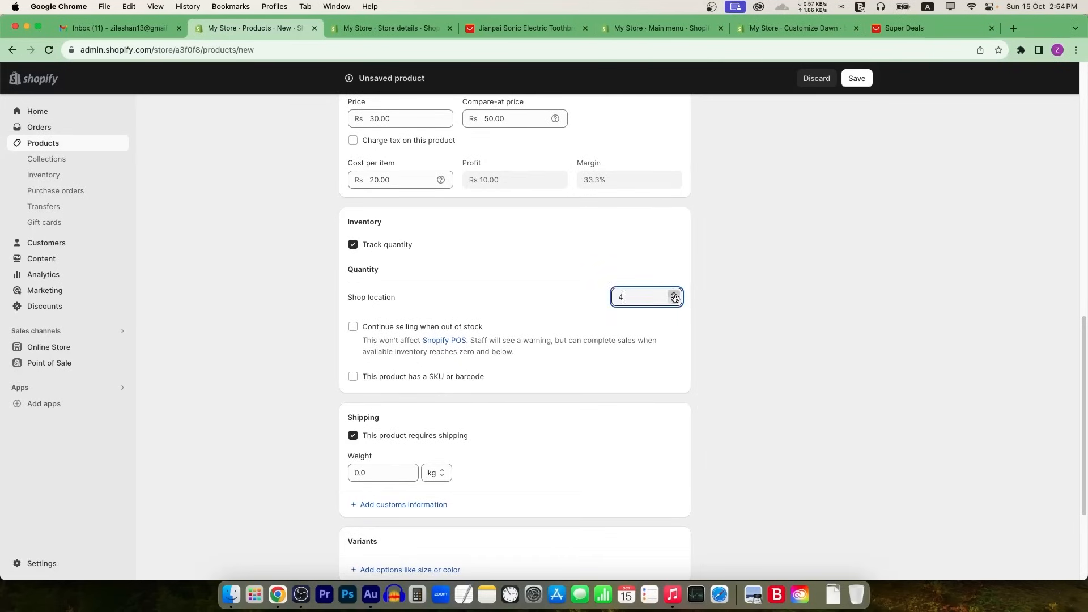
{"action": "left_click", "coordinate": [790, 280]}
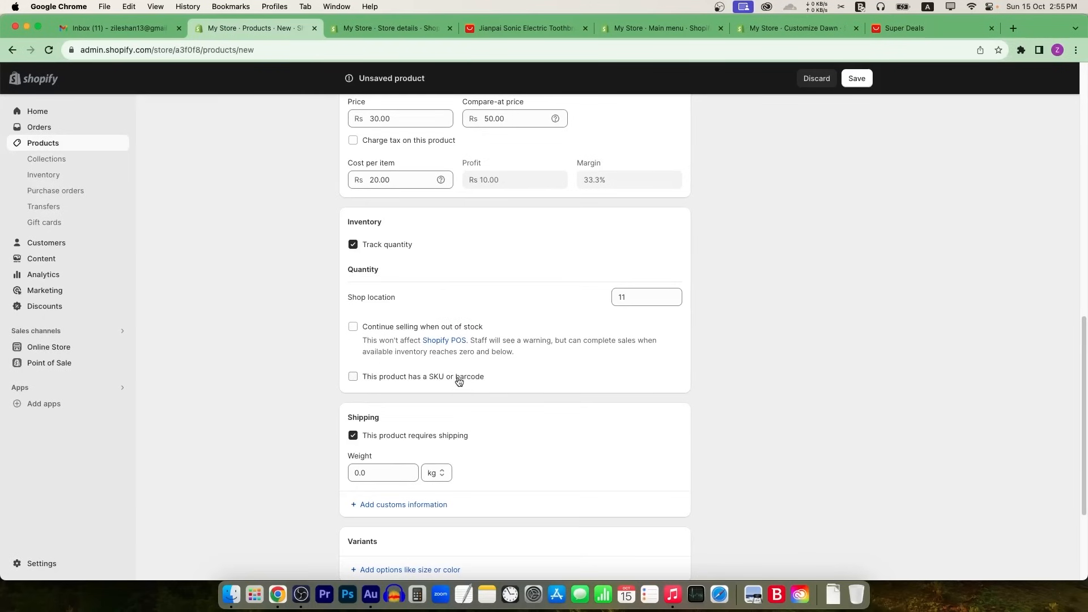
Step: Change the shipping weight to 0.5 kg
{"action": "scroll", "coordinate": [471, 374], "scroll_direction": "down", "scroll_amount": 3}
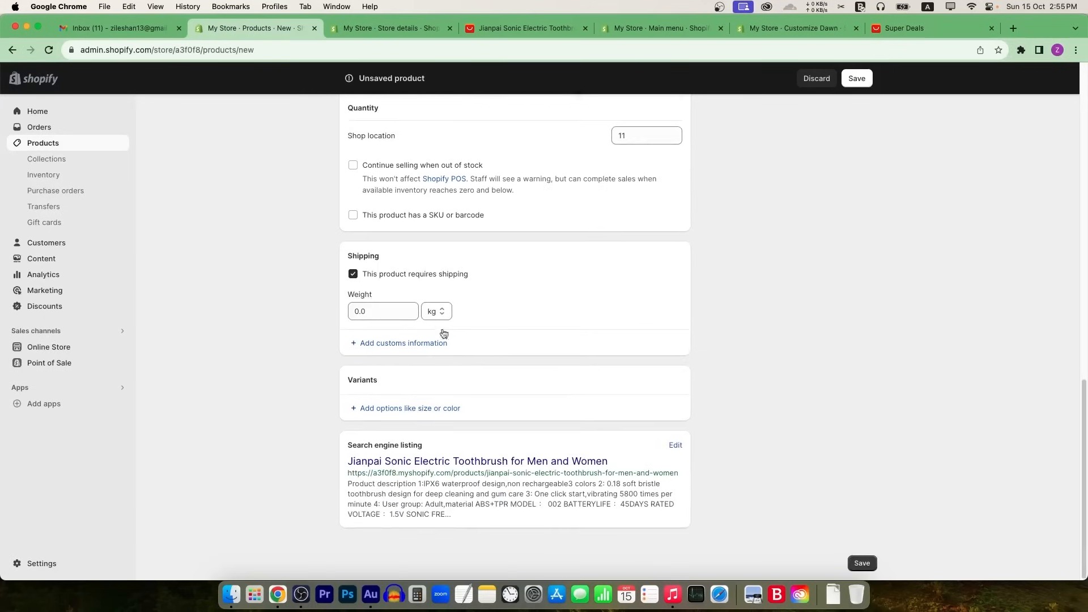
{"action": "left_click", "coordinate": [391, 315]}
{"action": "key", "text": "BackSpace"}
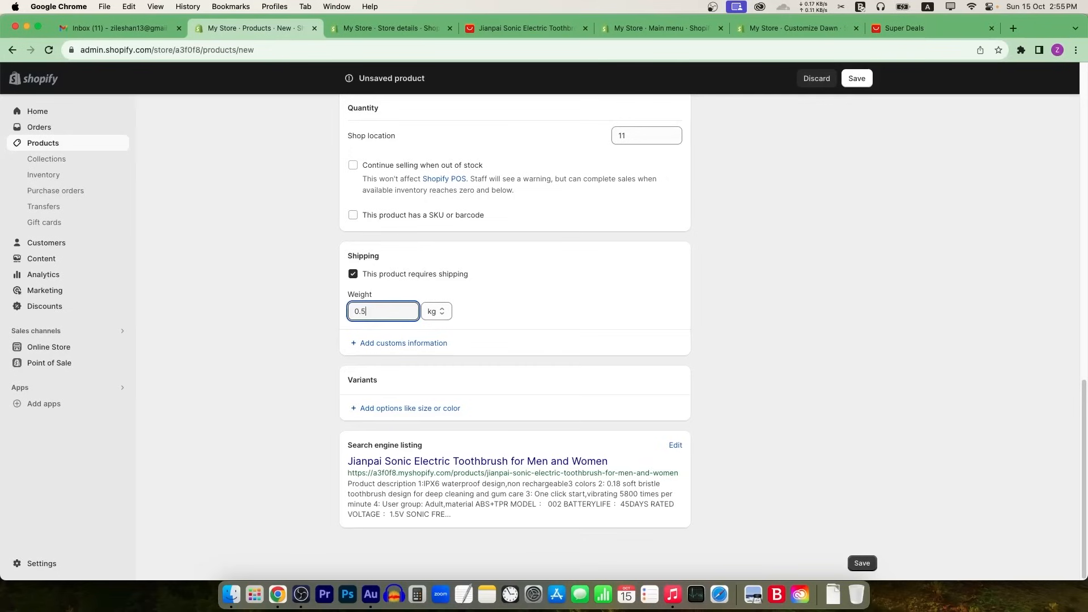
{"action": "left_click", "coordinate": [320, 329]}
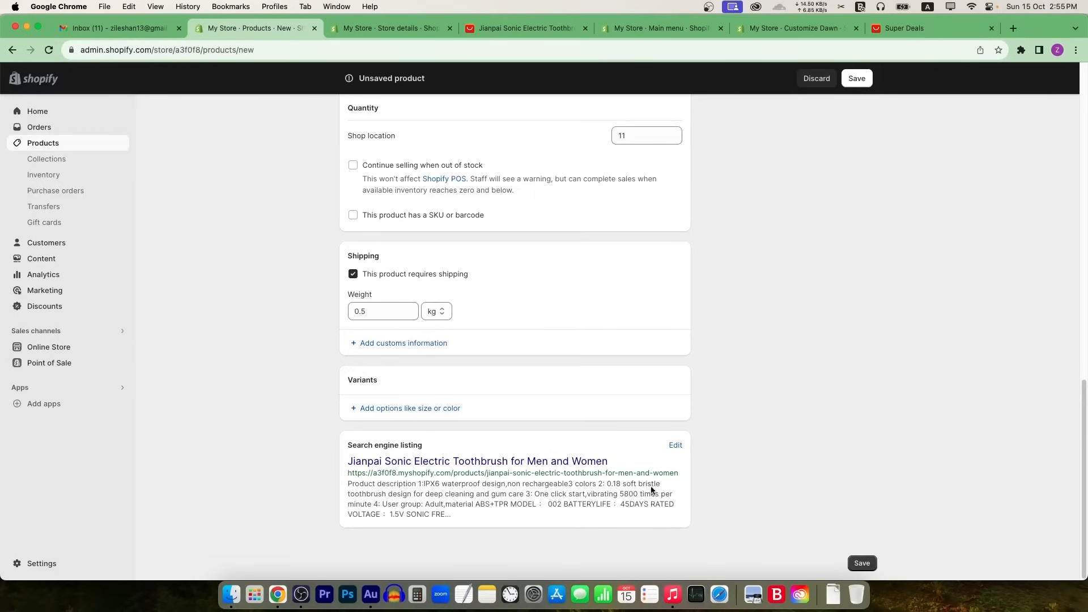
Step: Expand the search engine listing and review its meta description and preview
{"action": "left_click", "coordinate": [675, 444]}
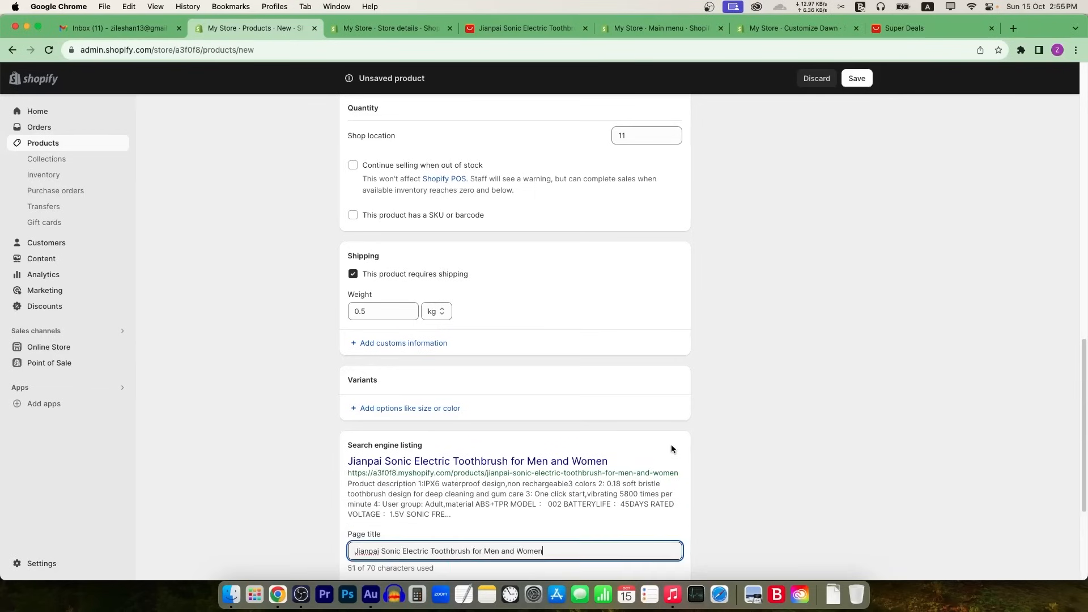
{"action": "scroll", "coordinate": [527, 428], "scroll_direction": "down", "scroll_amount": 3}
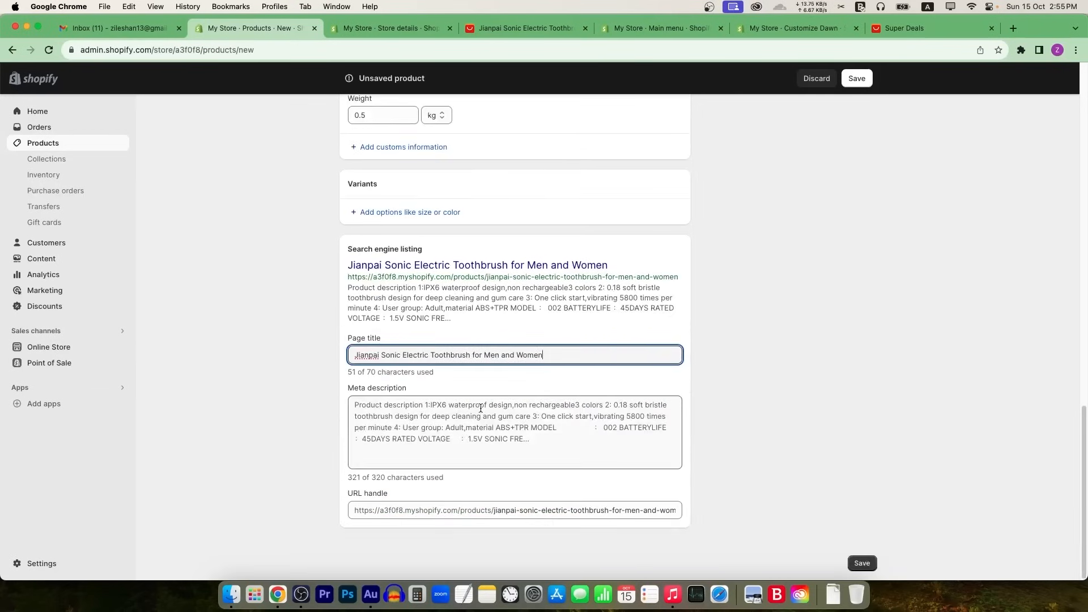
{"action": "left_click_drag", "start_coordinate": [553, 450], "coordinate": [312, 404]}
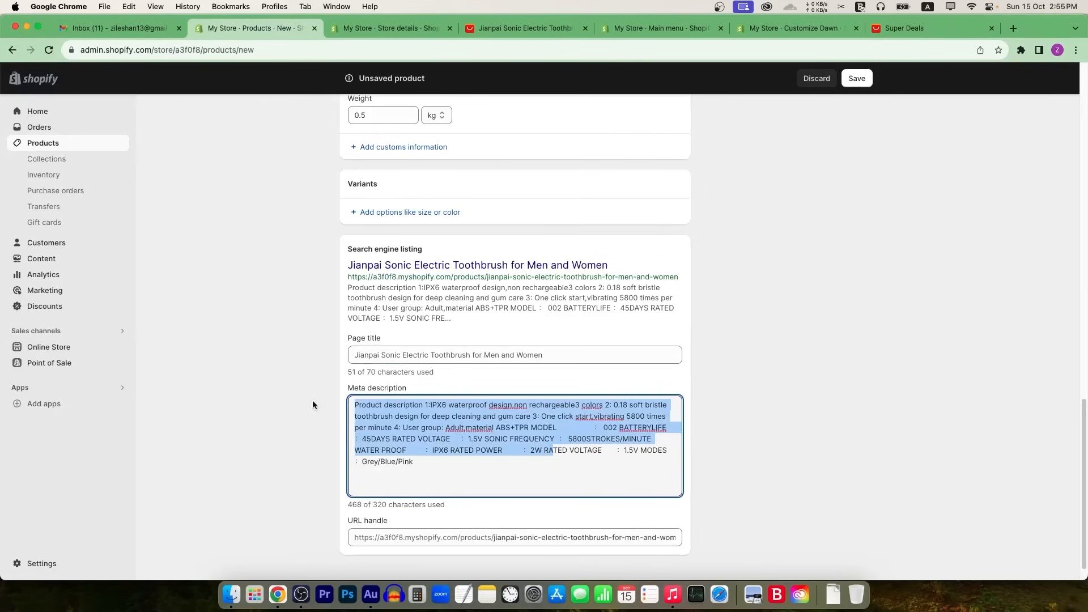
{"action": "left_click", "coordinate": [457, 469]}
{"action": "key", "text": "super+a"}
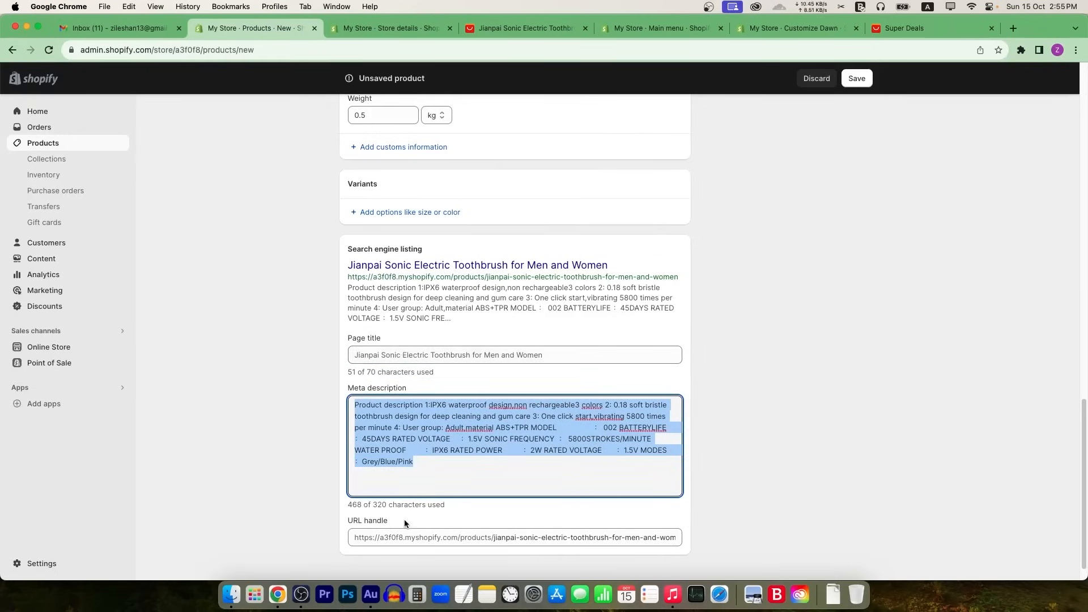
{"action": "left_click", "coordinate": [423, 366]}
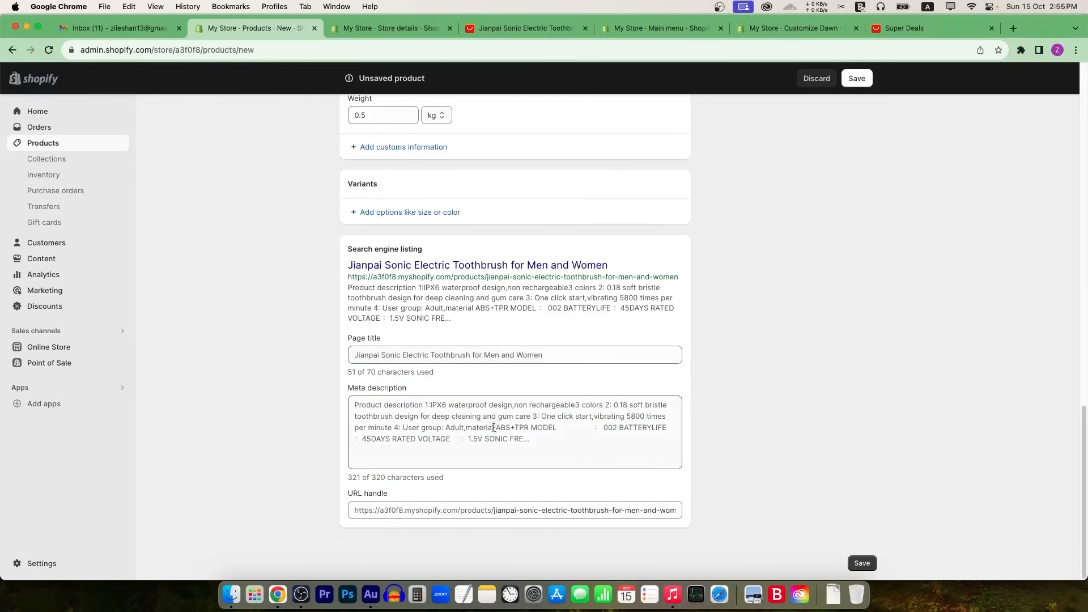
{"action": "left_click_drag", "start_coordinate": [482, 315], "coordinate": [345, 268]}
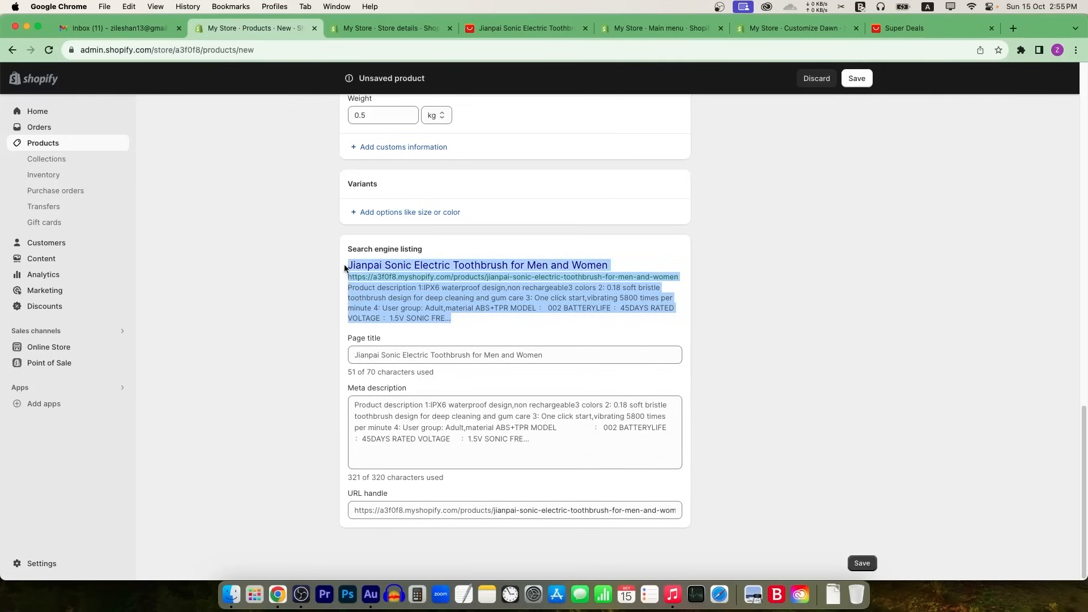
{"action": "left_click", "coordinate": [439, 308]}
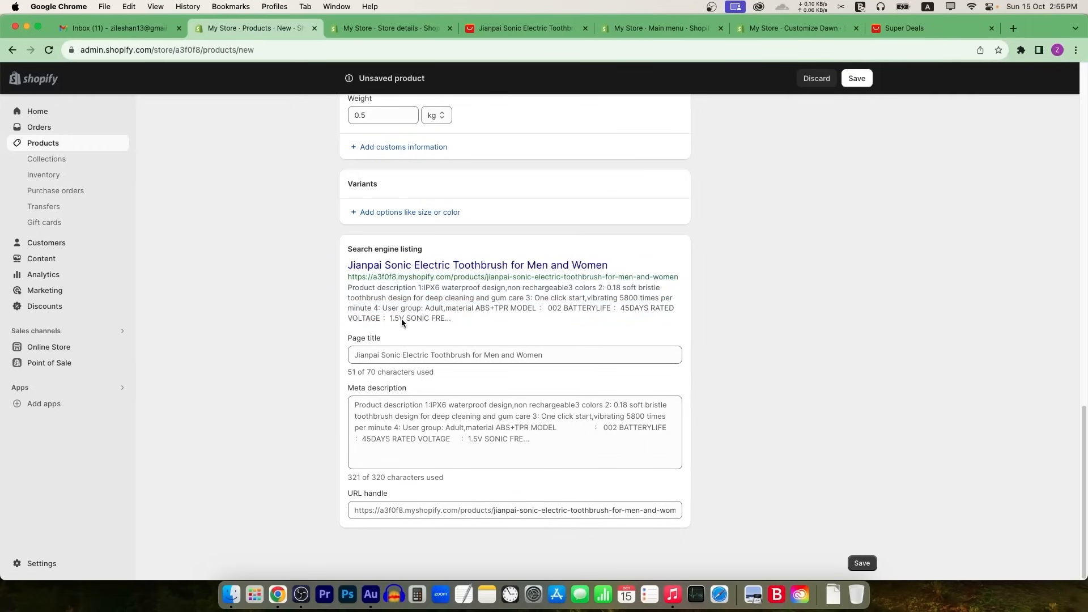
{"action": "scroll", "coordinate": [407, 329], "scroll_direction": "up", "scroll_amount": 15}
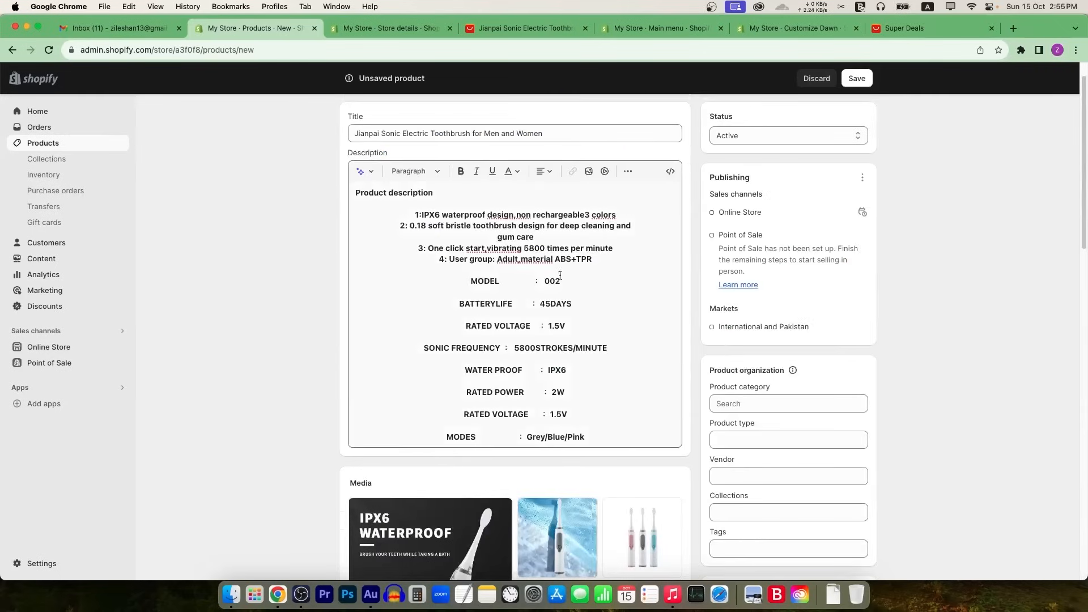
Step: Set the product category to Health & Beauty
{"action": "scroll", "coordinate": [754, 369], "scroll_direction": "down", "scroll_amount": 4}
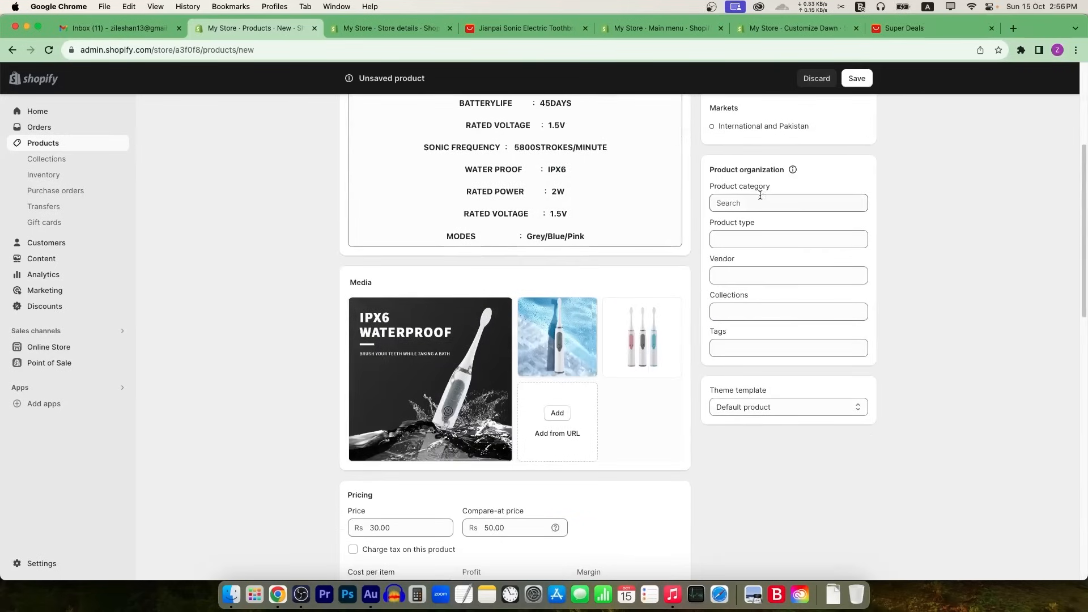
{"action": "left_click", "coordinate": [763, 203]}
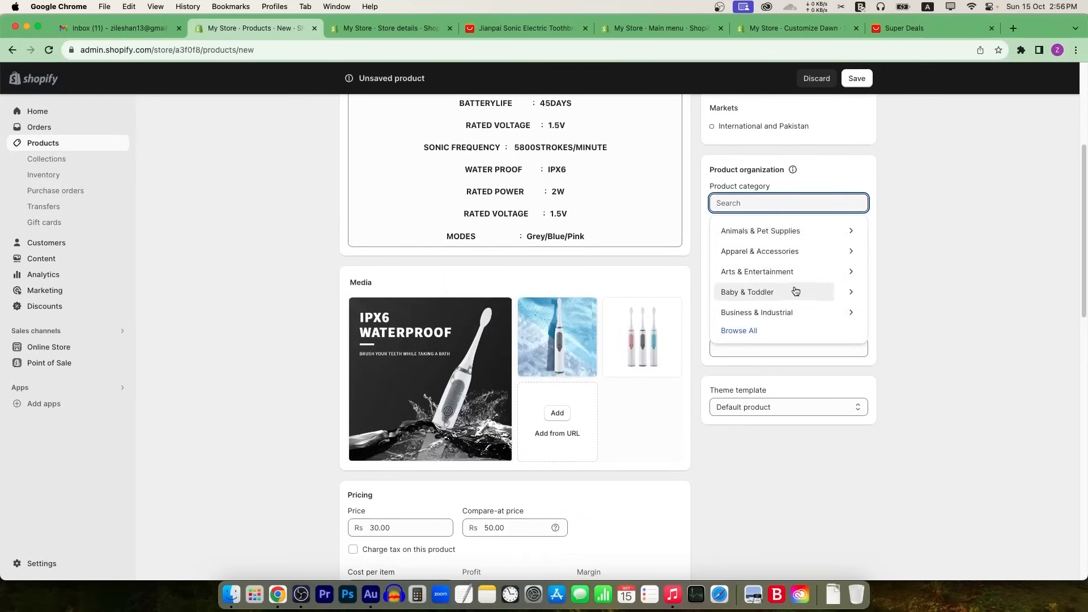
{"action": "scroll", "coordinate": [796, 289], "scroll_direction": "down", "scroll_amount": 1}
{"action": "left_click", "coordinate": [743, 310]}
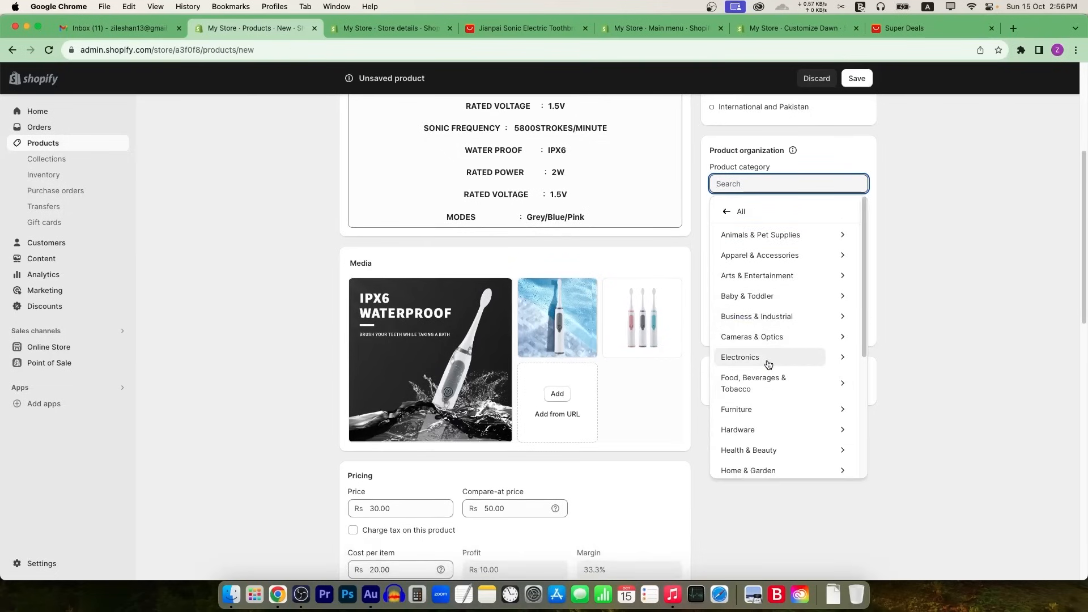
{"action": "scroll", "coordinate": [776, 412], "scroll_direction": "down", "scroll_amount": 3}
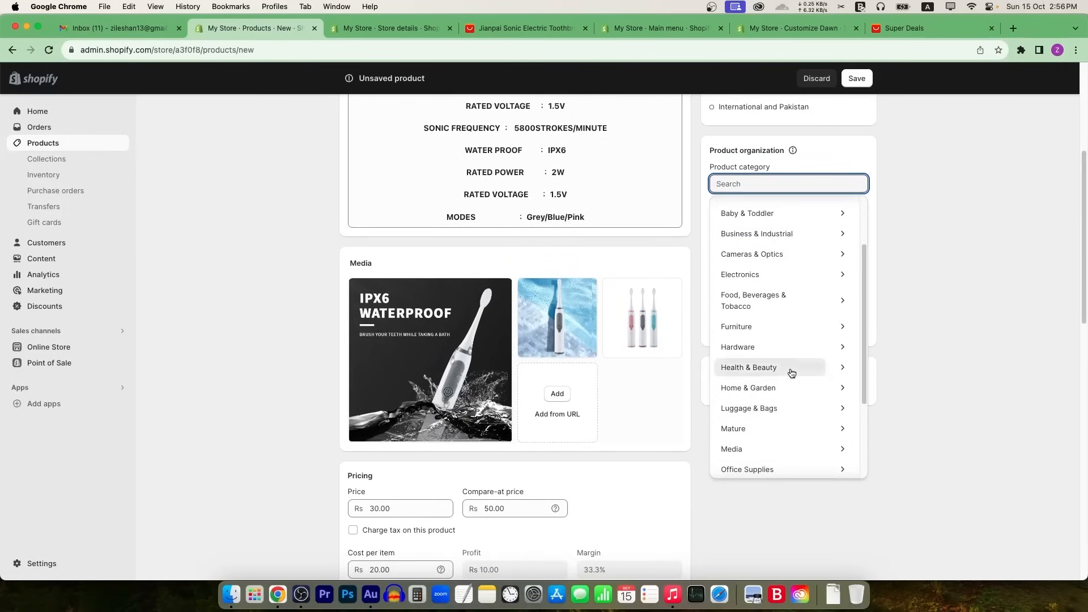
{"action": "left_click", "coordinate": [788, 368]}
Step: Set the product type to Toothbrush and add it to the Home page collection
{"action": "left_click", "coordinate": [835, 217]}
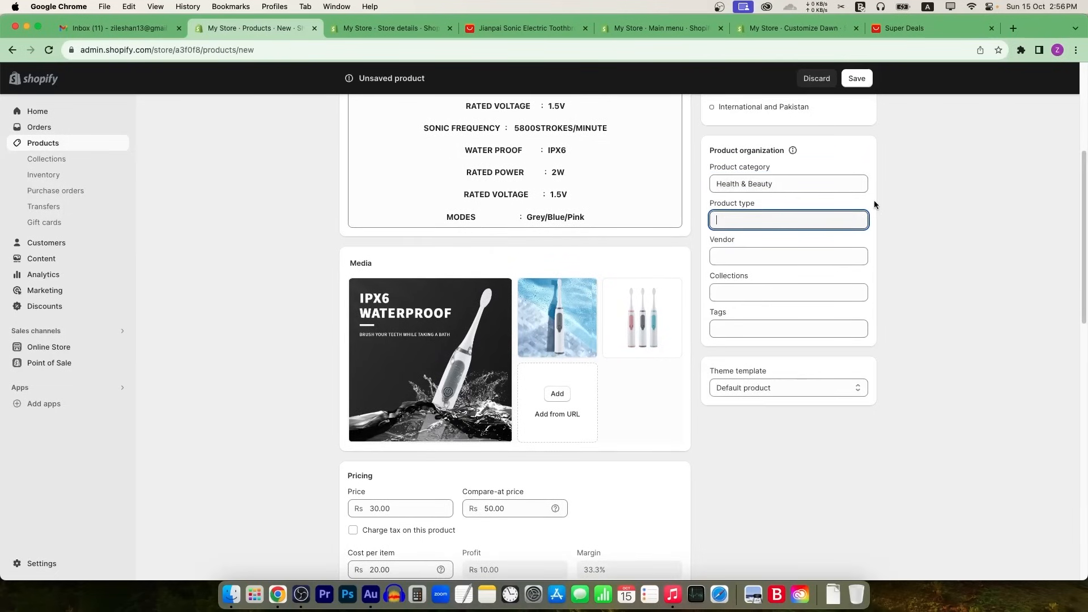
{"action": "type", "text": "Toothbrush"}
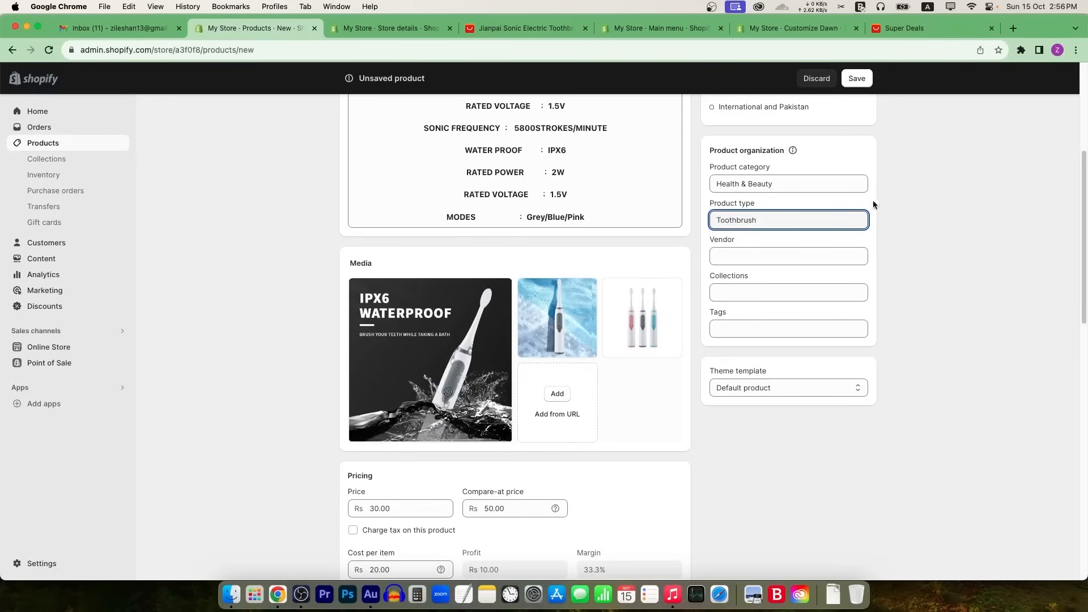
{"action": "left_click", "coordinate": [751, 290]}
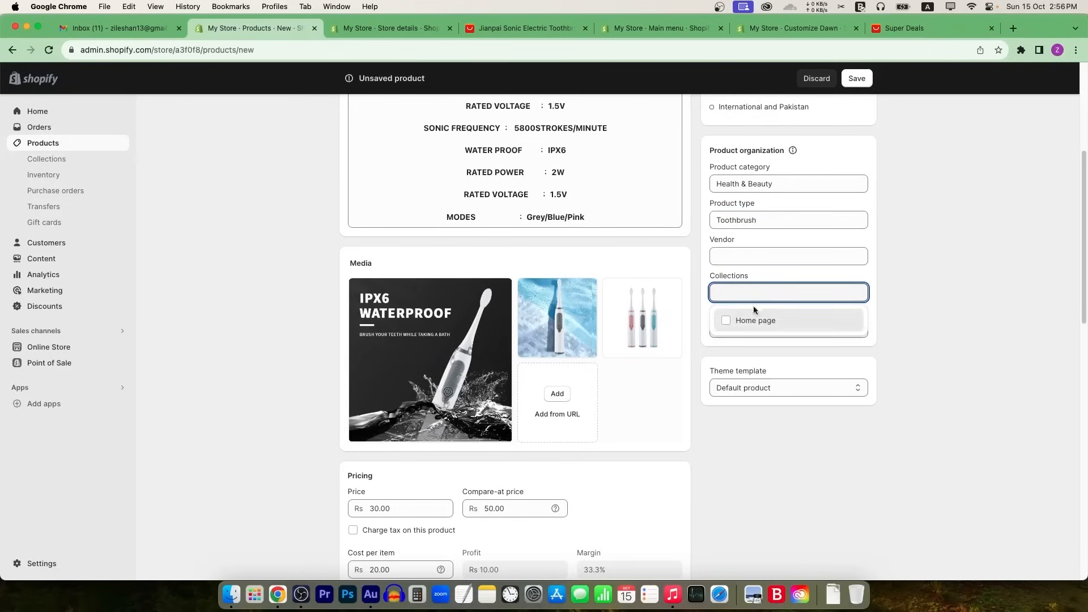
{"action": "left_click", "coordinate": [908, 292]}
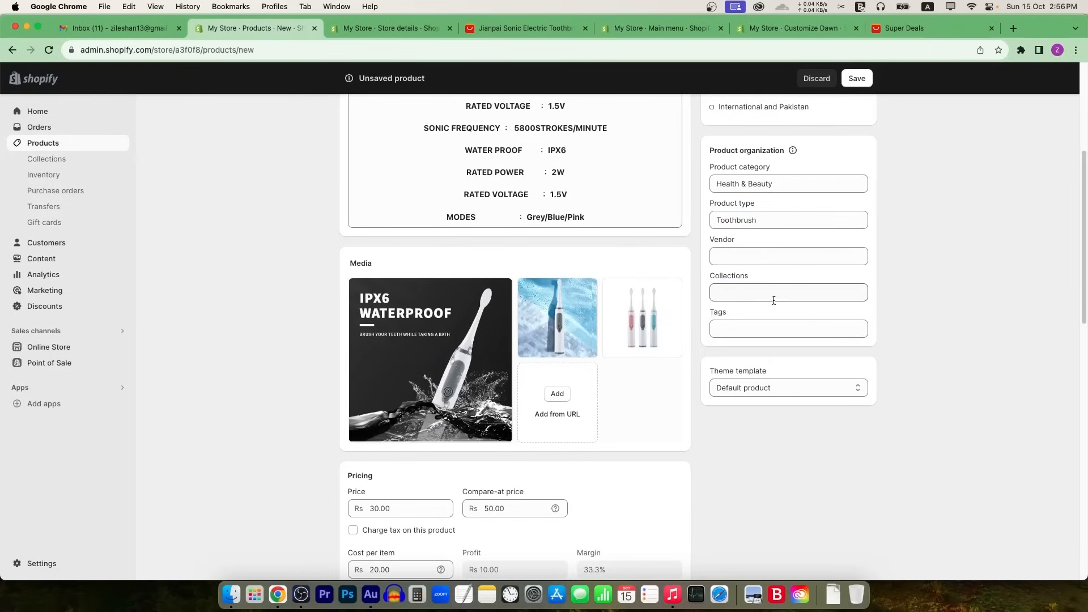
{"action": "left_click", "coordinate": [737, 289]}
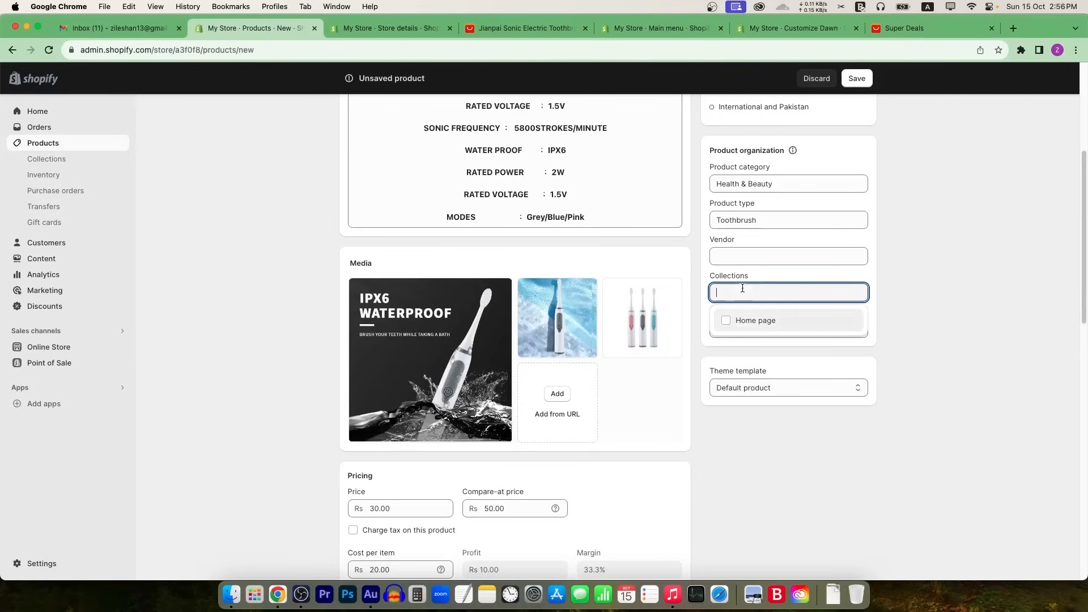
{"action": "left_click", "coordinate": [727, 323]}
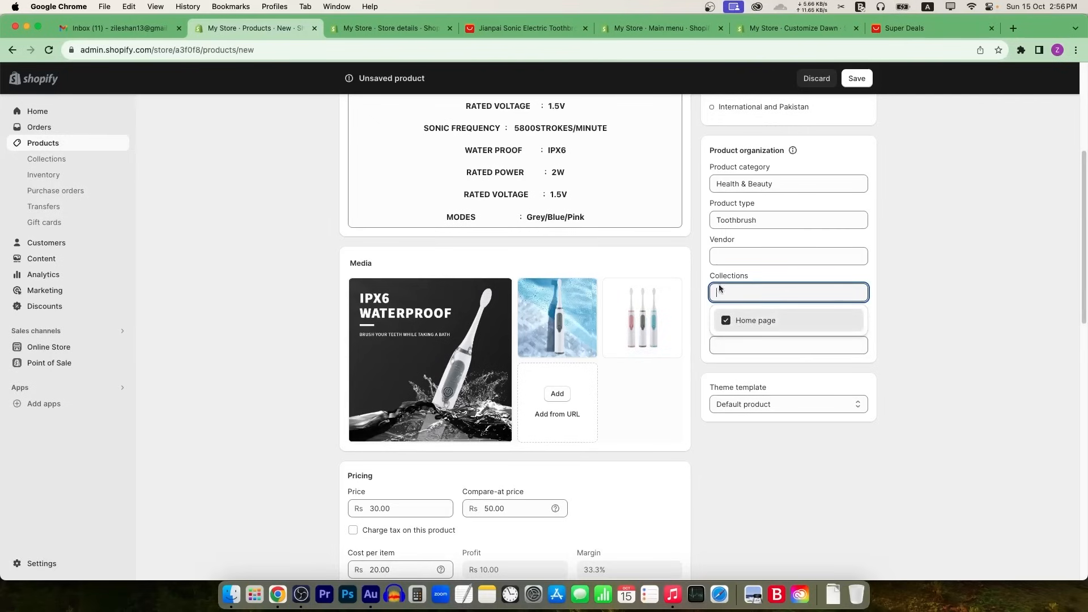
Step: Add the tags beauty, tooth care and tooth brush, then check the theme template choices
{"action": "left_click", "coordinate": [774, 346]}
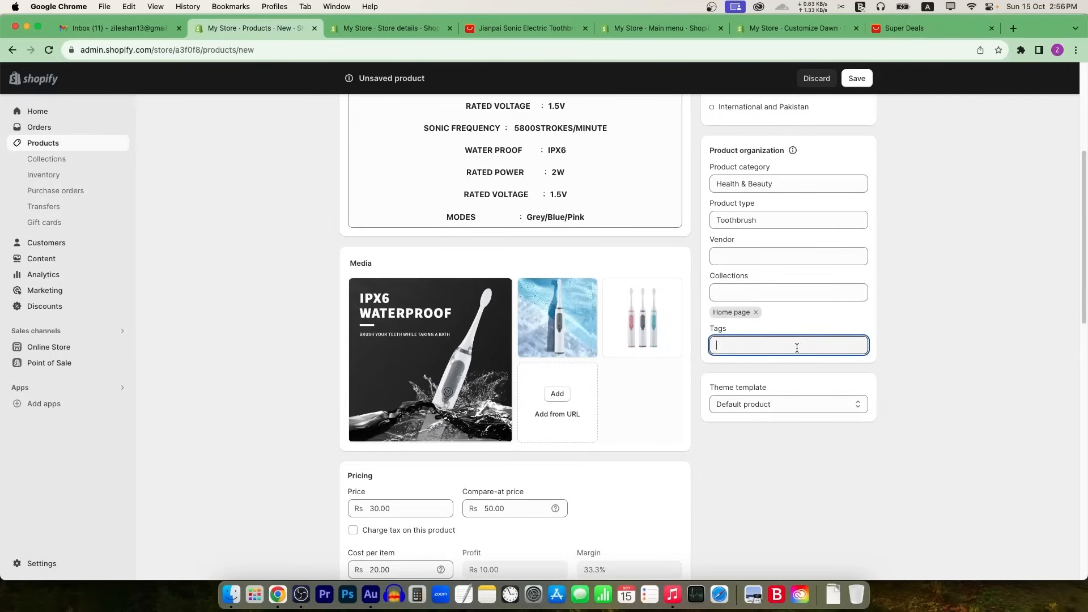
{"action": "type", "text": "beauty"}
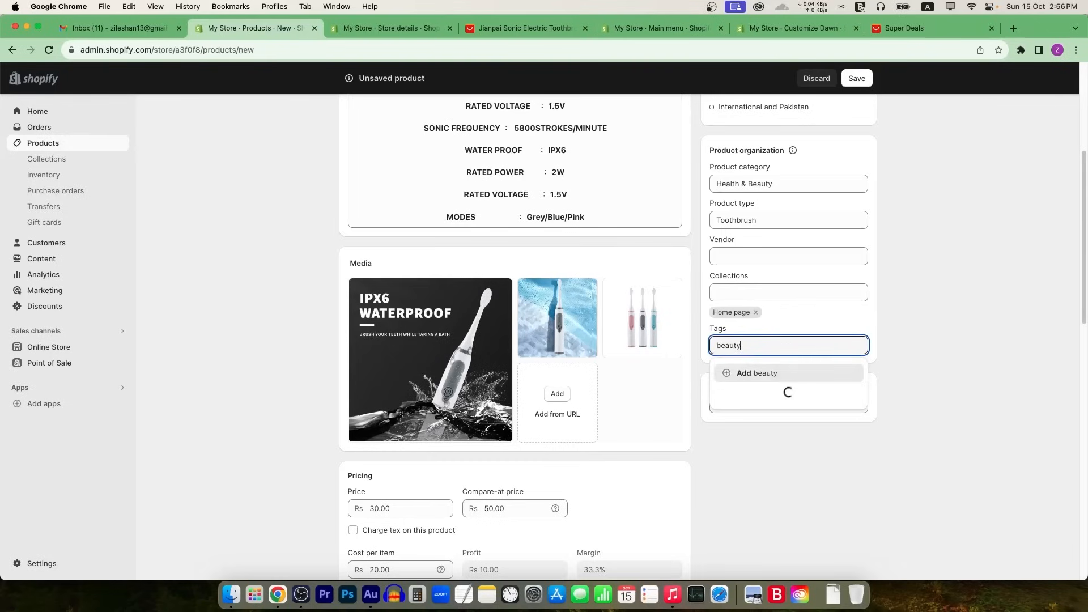
{"action": "left_click", "coordinate": [775, 373]}
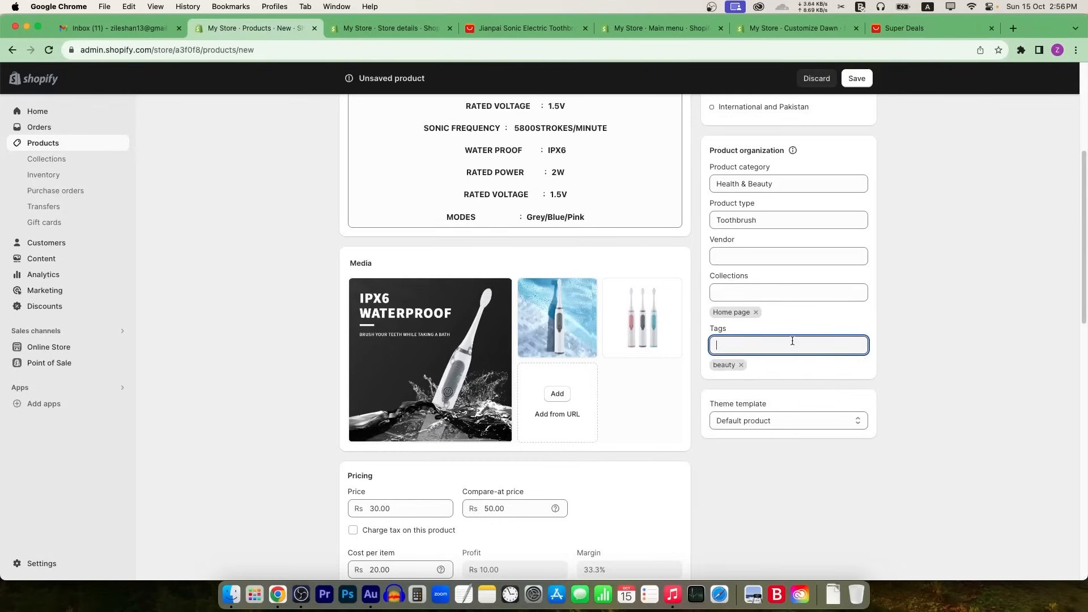
{"action": "type", "text": "tooth car"}
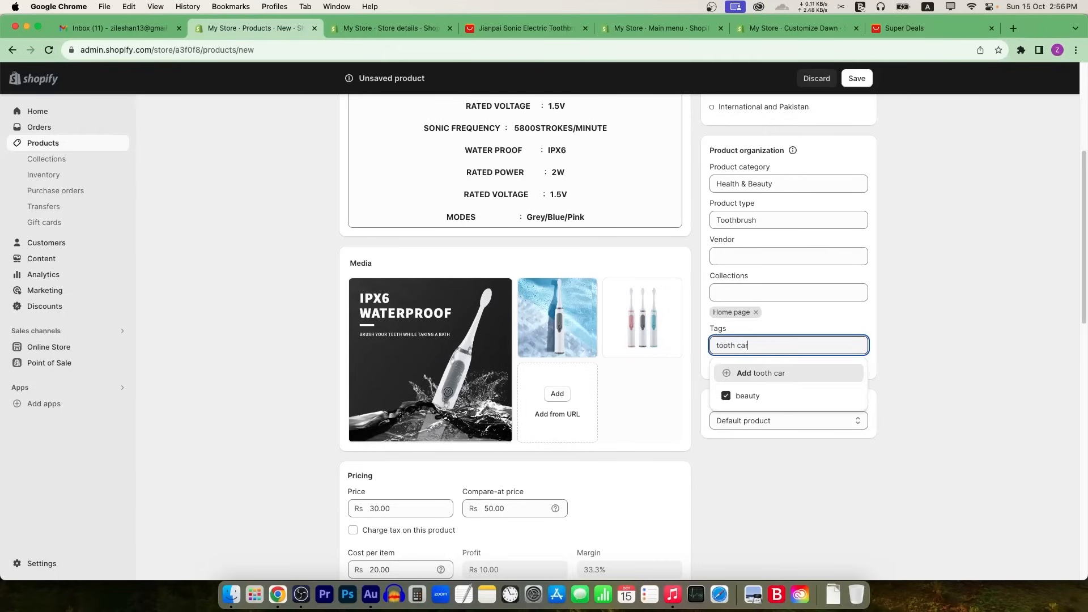
{"action": "type", "text": "e"}
{"action": "key", "text": "Return"}
{"action": "type", "text": "tooth "}
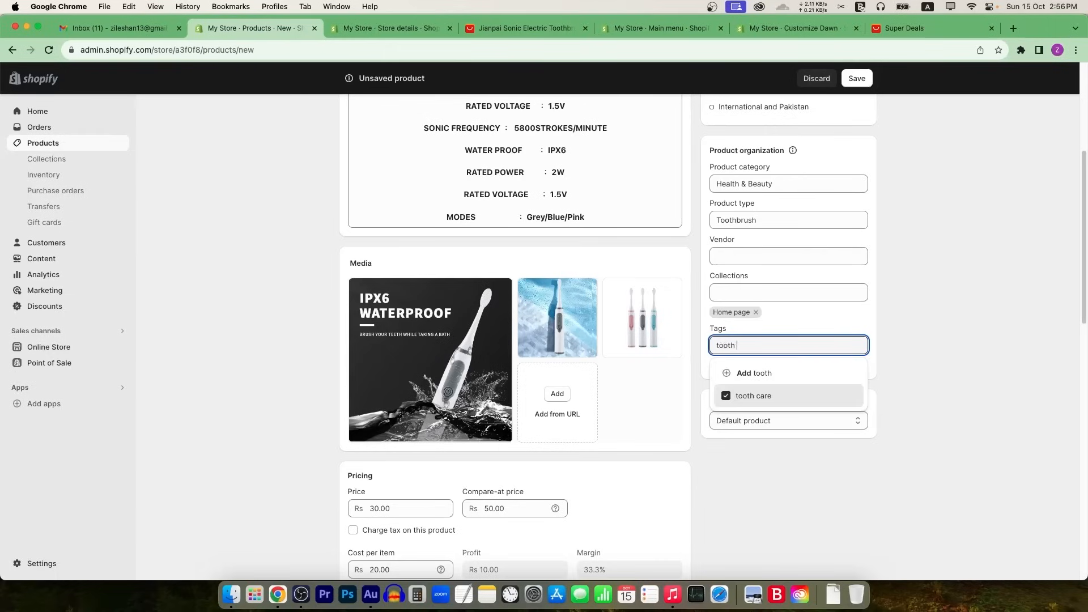
{"action": "type", "text": "brush"}
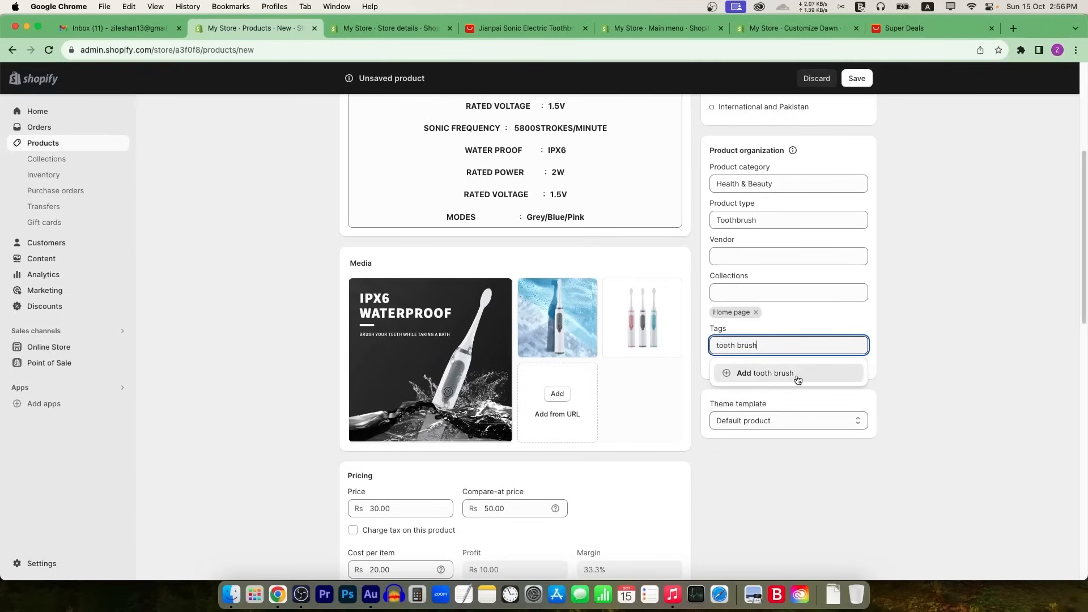
{"action": "left_click", "coordinate": [798, 376]}
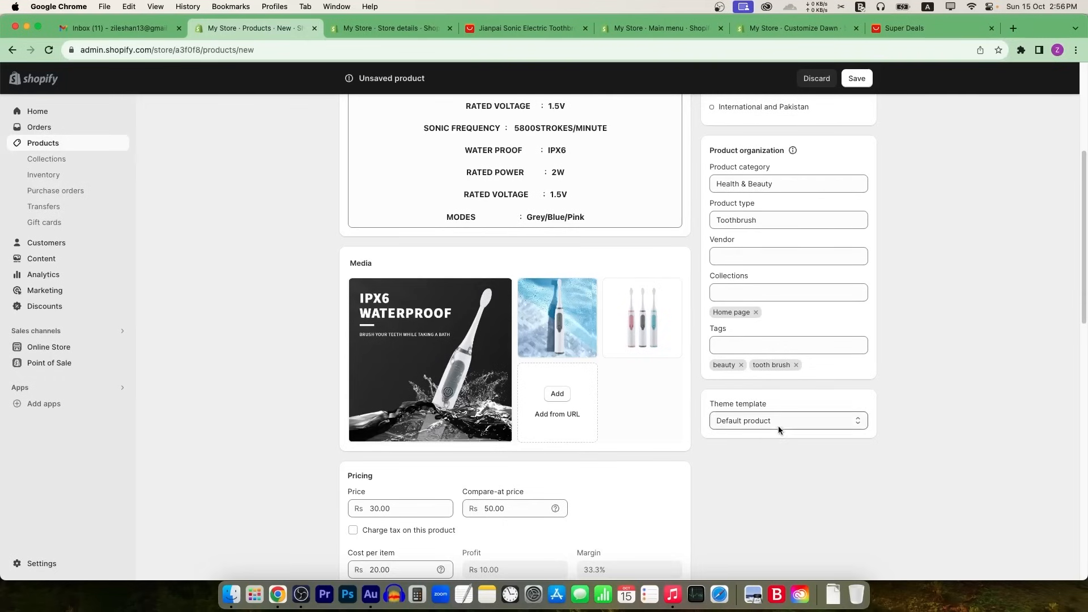
{"action": "left_click", "coordinate": [810, 419]}
Step: Keep the default product template, save the toothbrush product, and go to Collections
{"action": "left_click", "coordinate": [811, 421]}
{"action": "scroll", "coordinate": [817, 430], "scroll_direction": "up", "scroll_amount": 5}
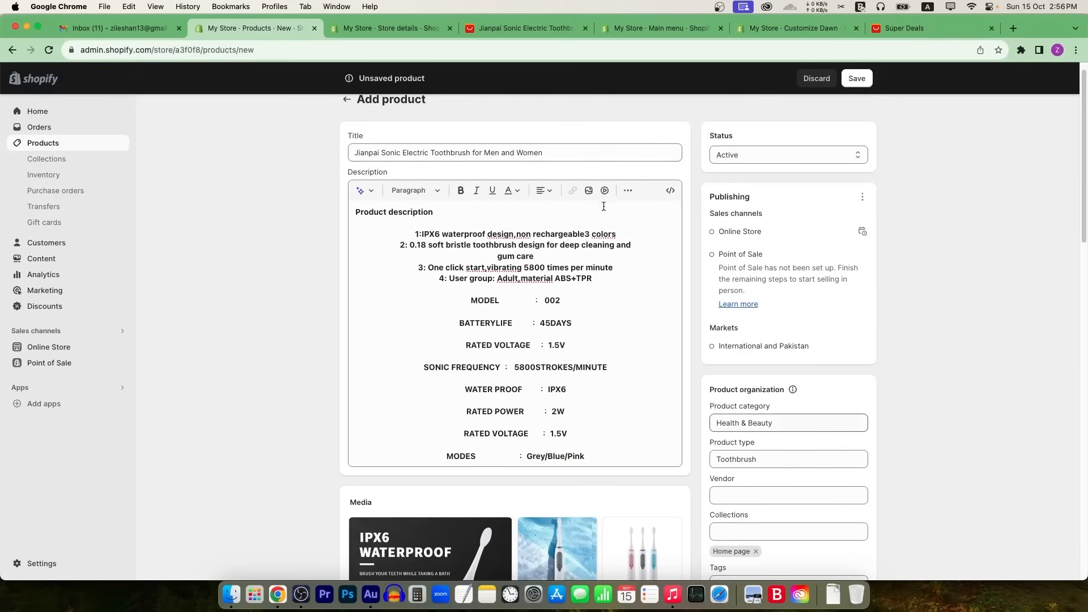
{"action": "left_click", "coordinate": [861, 79]}
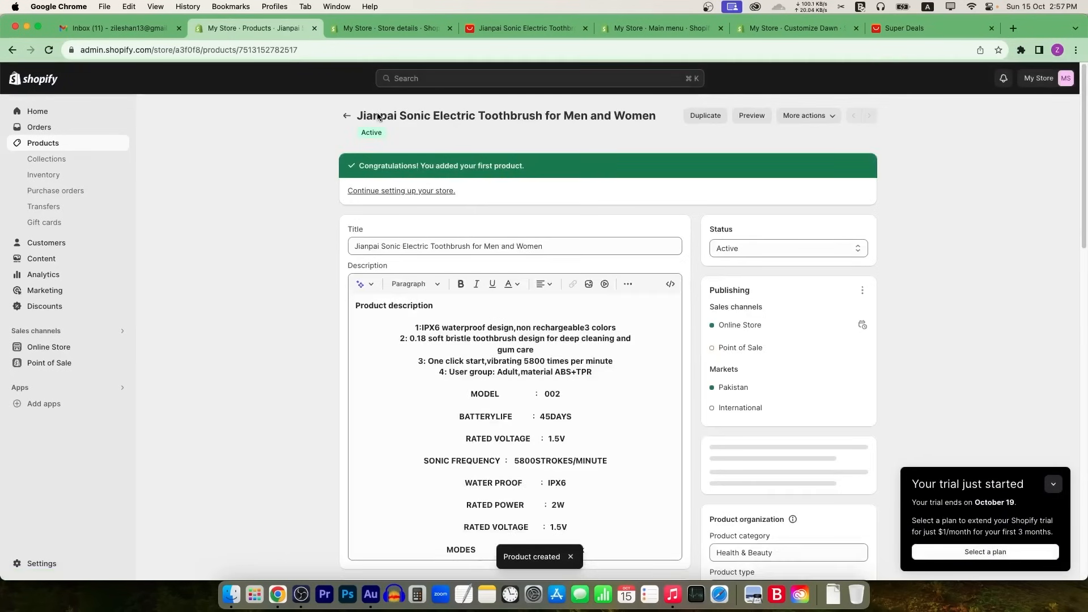
{"action": "left_click", "coordinate": [47, 159]}
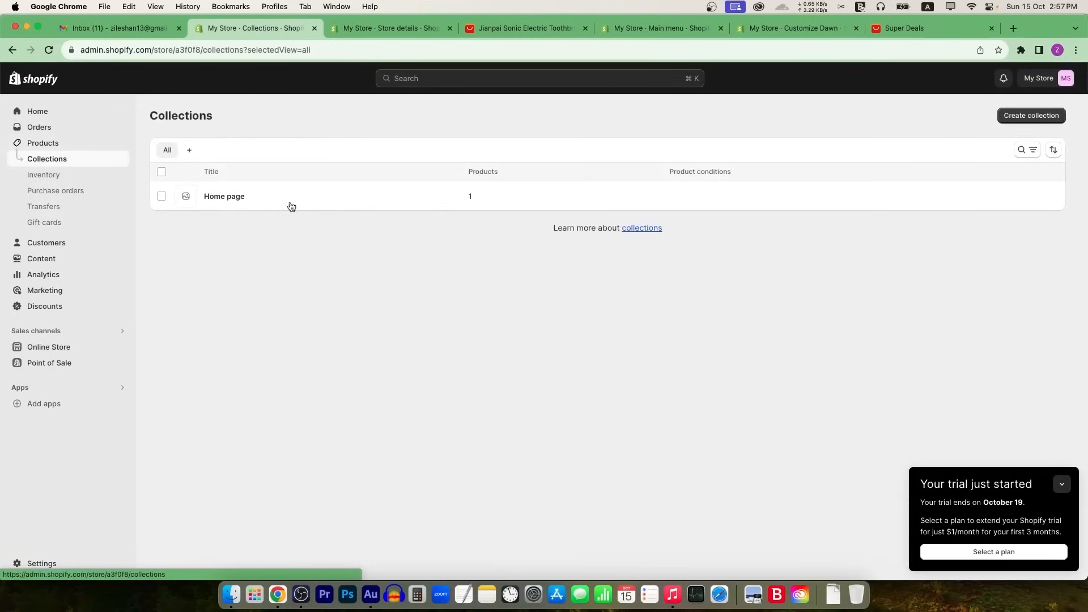
Step: Retitle the Home page collection to 'Beauty', save it, and switch to the Main menu tab
{"action": "left_click", "coordinate": [234, 198]}
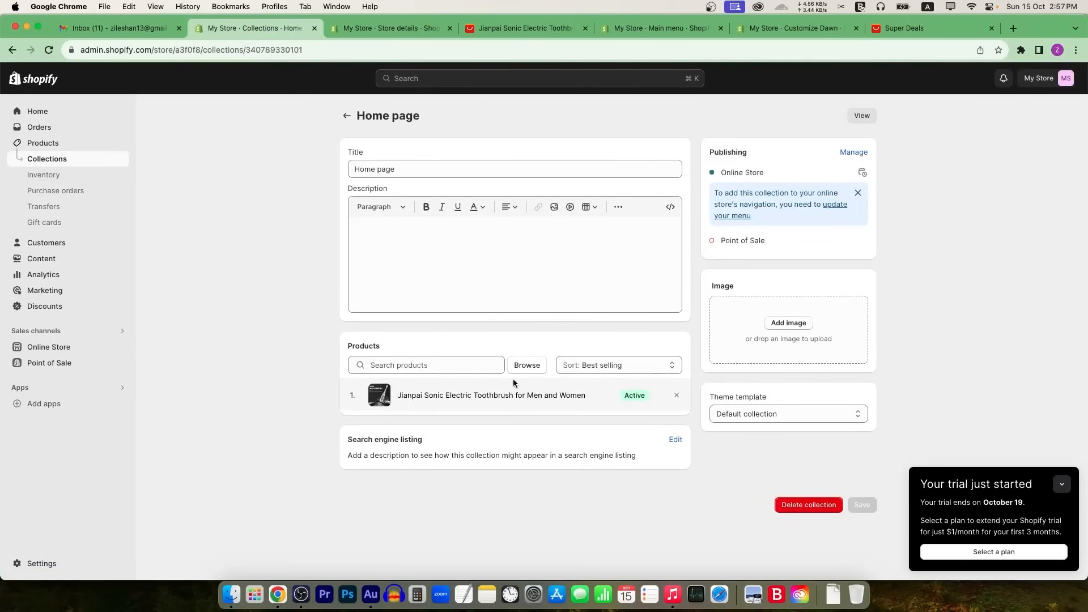
{"action": "double_click", "coordinate": [404, 169]}
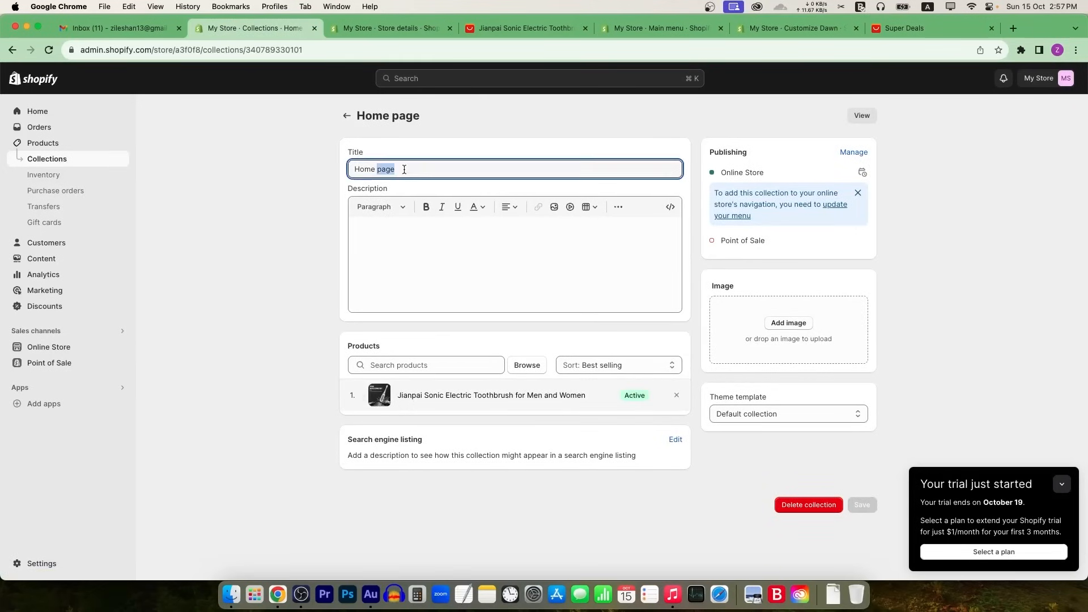
{"action": "triple_click", "coordinate": [404, 170]}
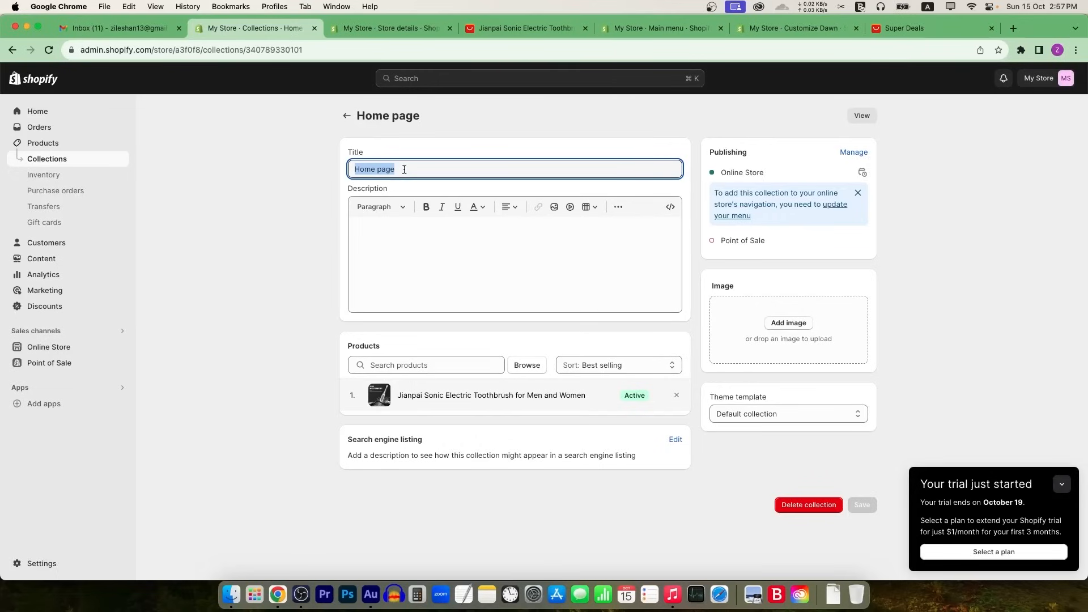
{"action": "type", "text": "Beauty"}
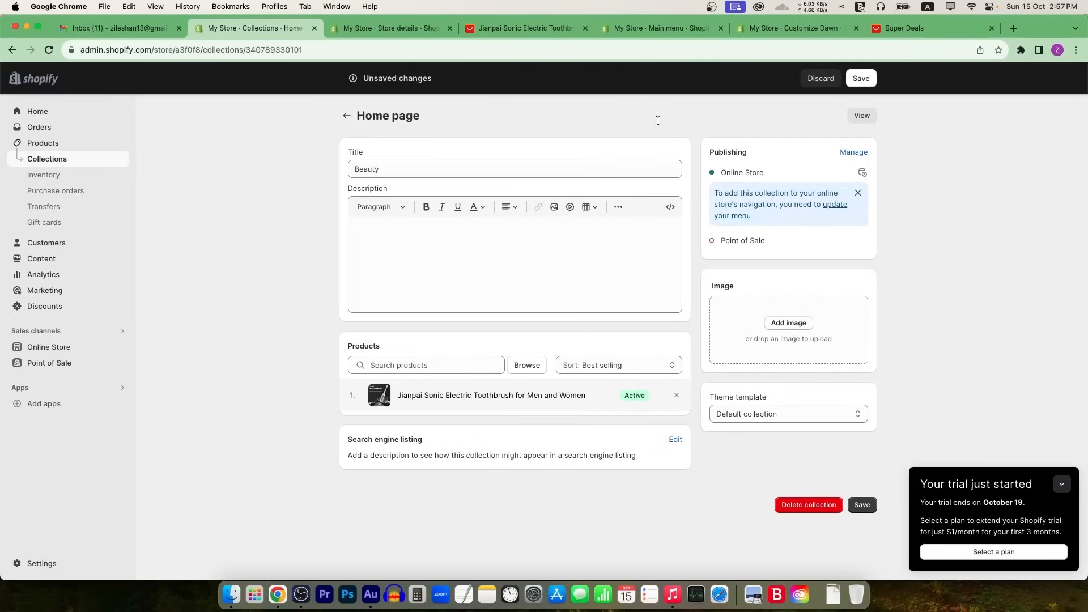
{"action": "left_click", "coordinate": [861, 78]}
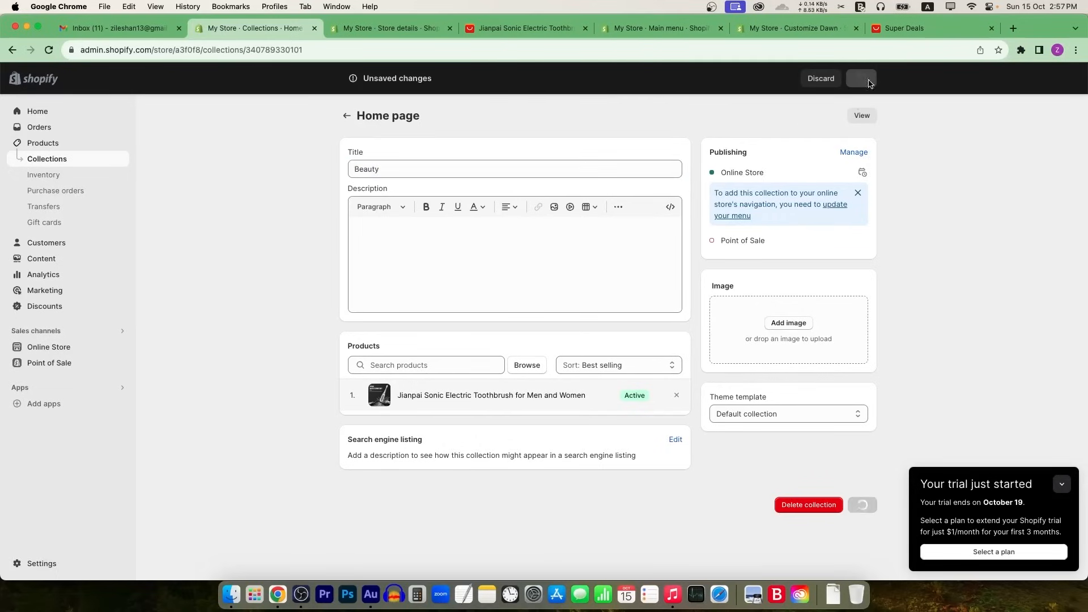
{"action": "left_click", "coordinate": [399, 24]}
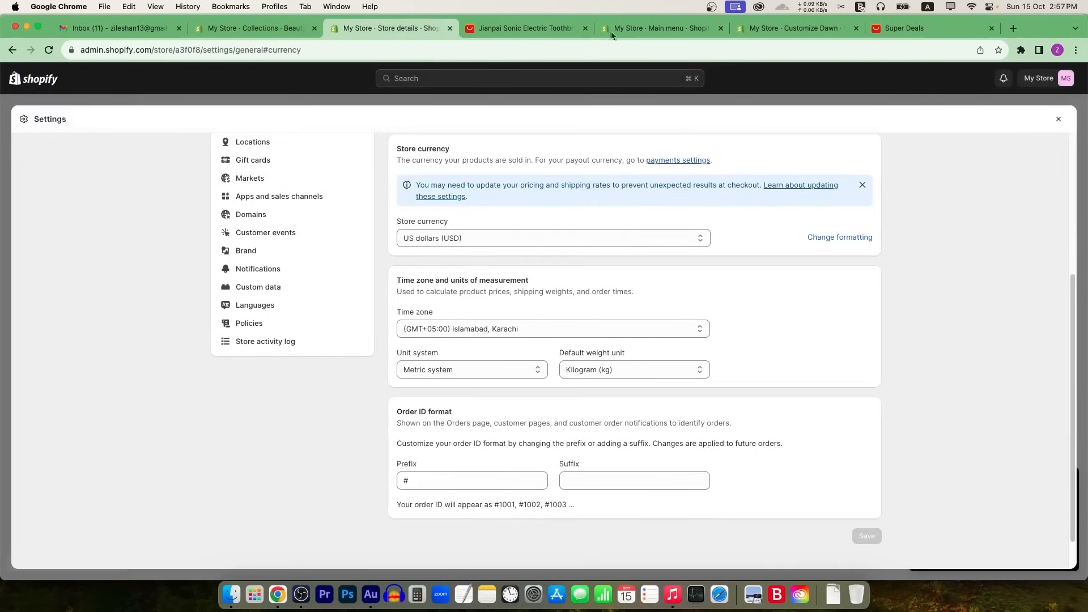
{"action": "left_click", "coordinate": [702, 28]}
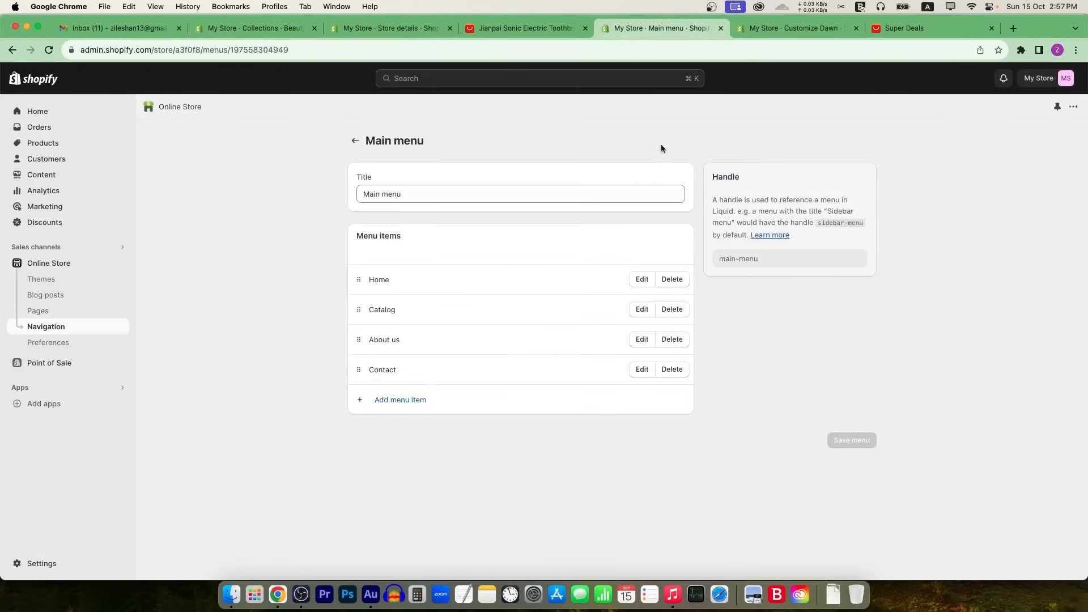
Step: Go to the Online Store themes page and launch 'View your store' in a new tab
{"action": "left_click", "coordinate": [811, 29]}
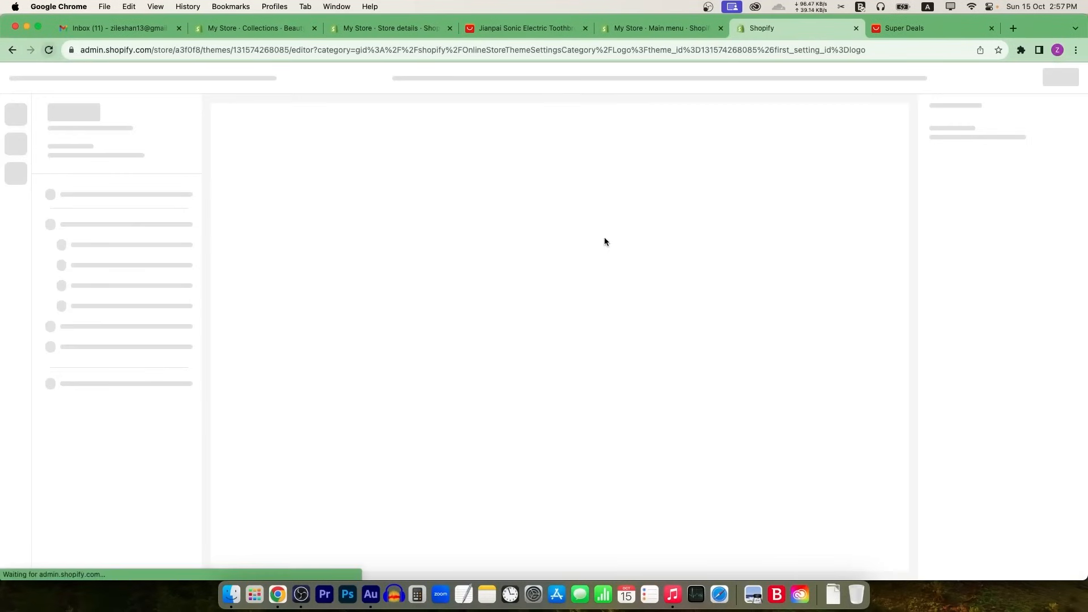
{"action": "left_click", "coordinate": [277, 28]}
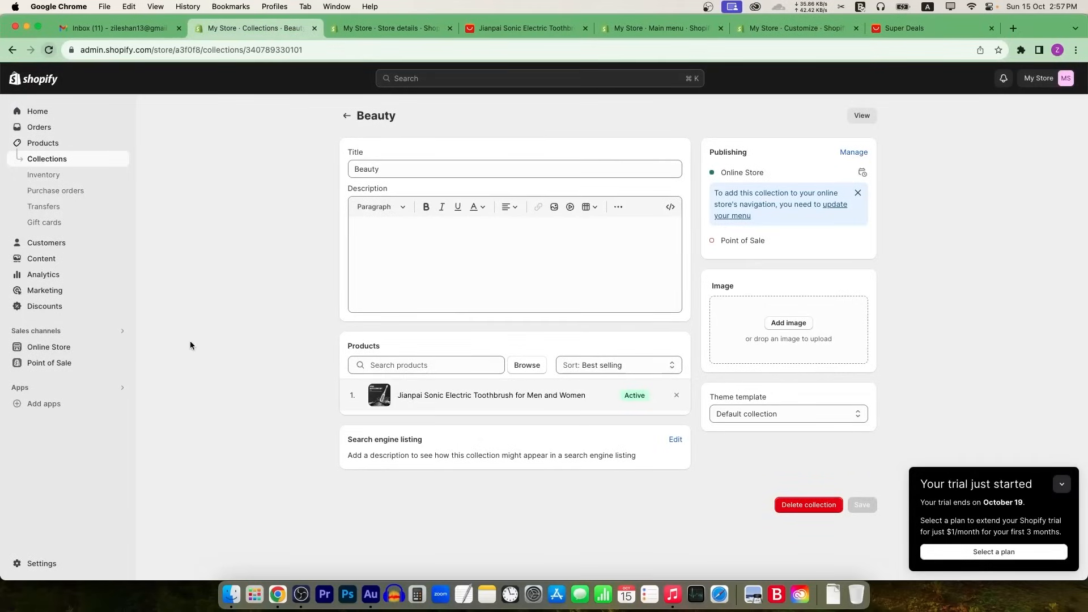
{"action": "left_click", "coordinate": [61, 347]}
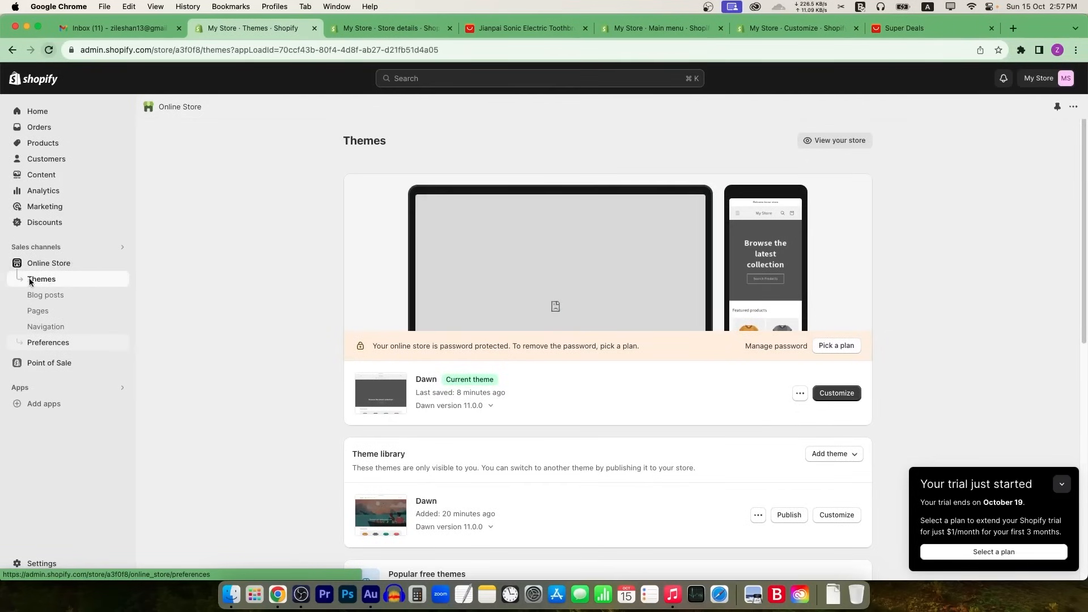
{"action": "left_click", "coordinate": [841, 140]}
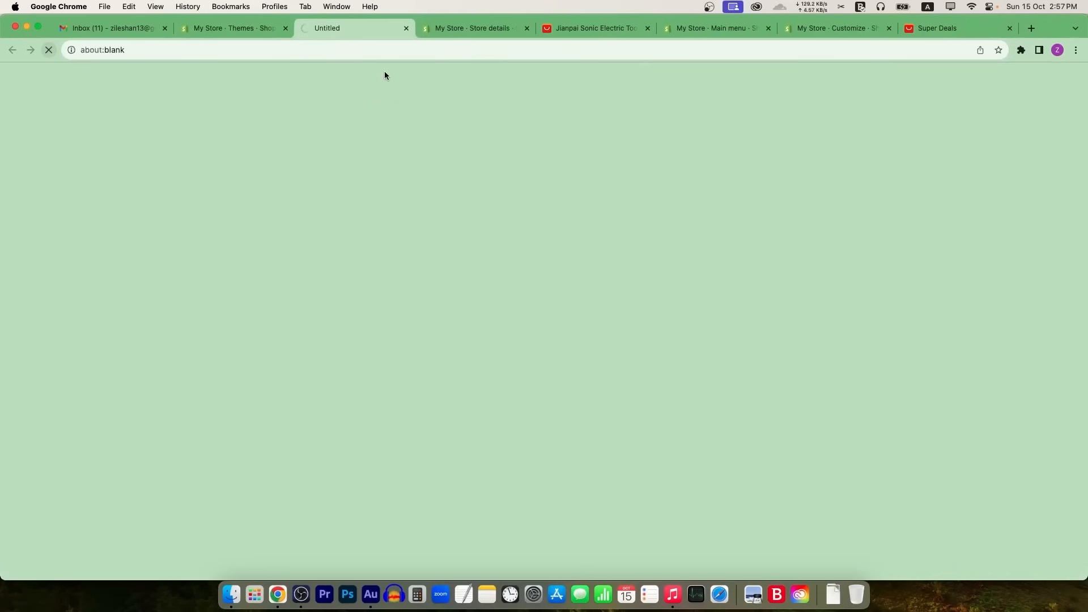
Step: Reload the storefront and open Catalog, showing the toothbrush at $30.00, down from $50.00
{"action": "scroll", "coordinate": [703, 142], "scroll_direction": "down", "scroll_amount": 10}
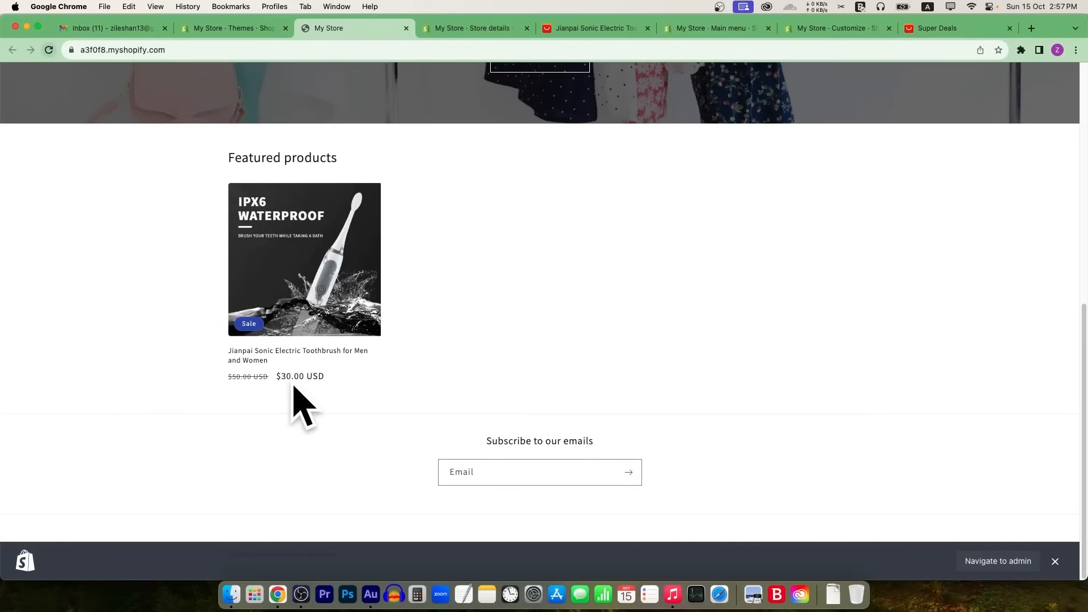
{"action": "scroll", "coordinate": [467, 221], "scroll_direction": "up", "scroll_amount": 7}
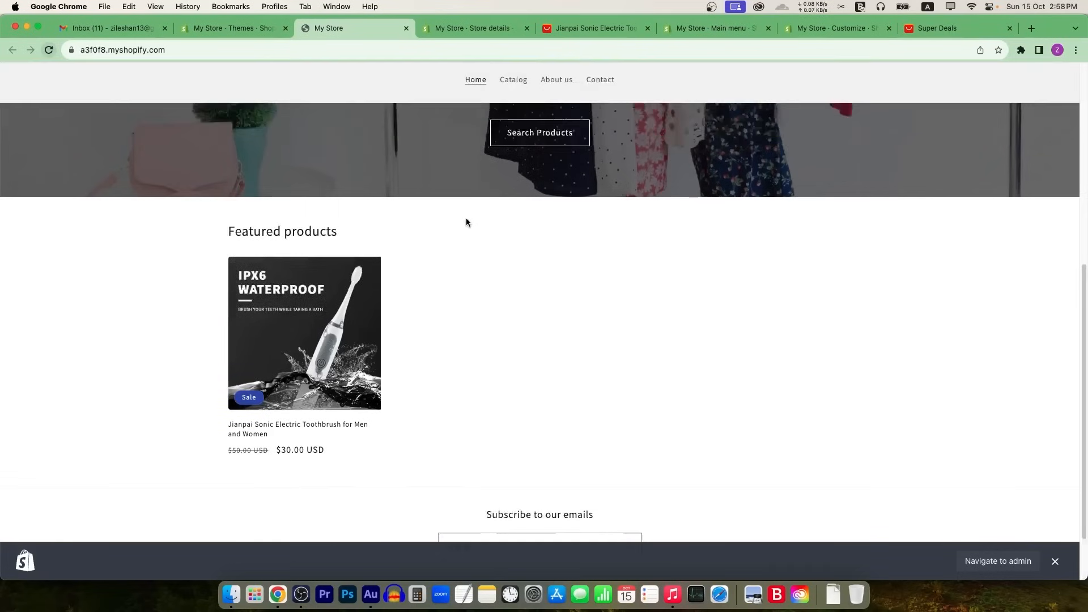
{"action": "scroll", "coordinate": [471, 210], "scroll_direction": "down", "scroll_amount": 7}
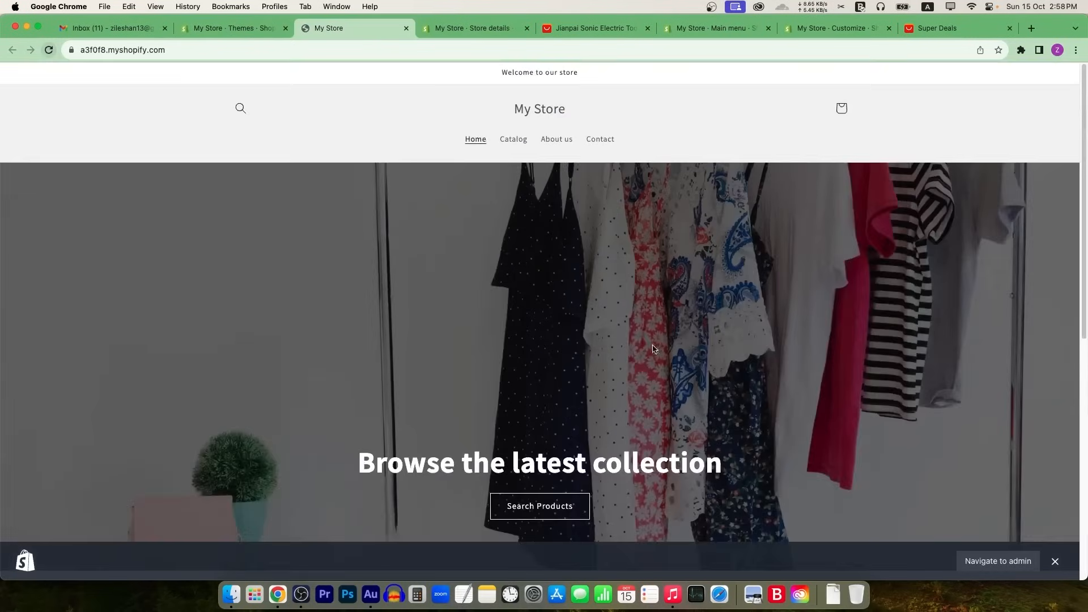
{"action": "scroll", "coordinate": [535, 124], "scroll_direction": "up", "scroll_amount": 10}
{"action": "left_click", "coordinate": [478, 142]}
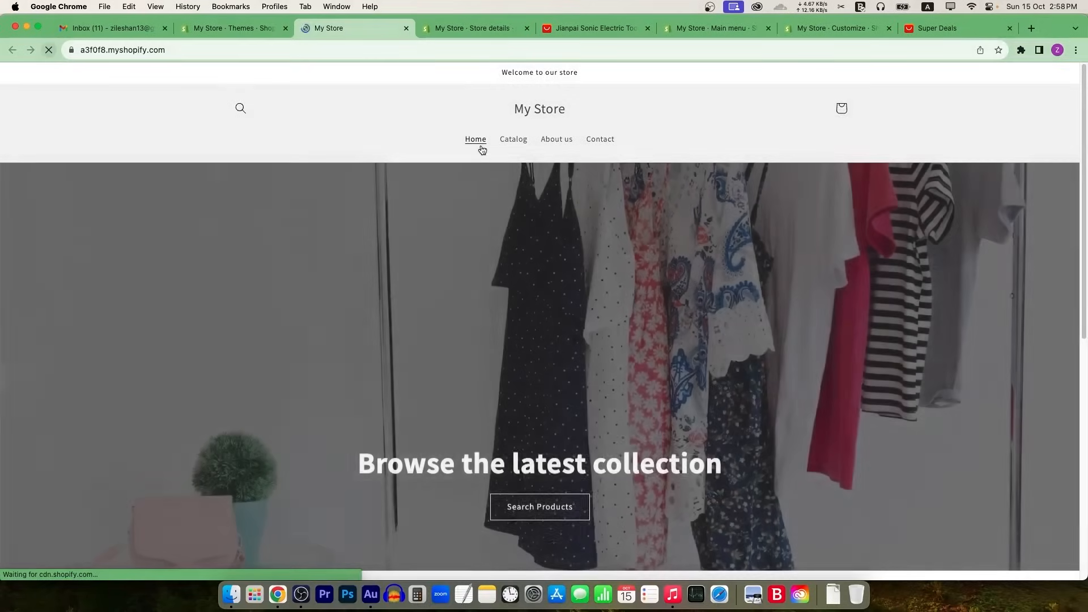
{"action": "left_click", "coordinate": [514, 140]}
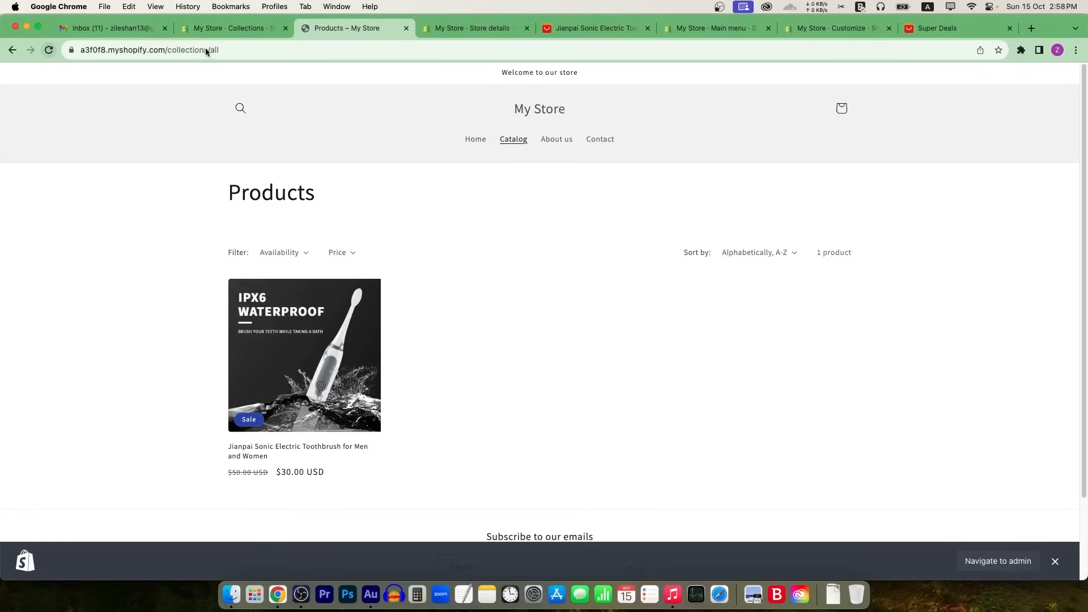
{"action": "left_click_drag", "start_coordinate": [190, 50], "coordinate": [250, 50]}
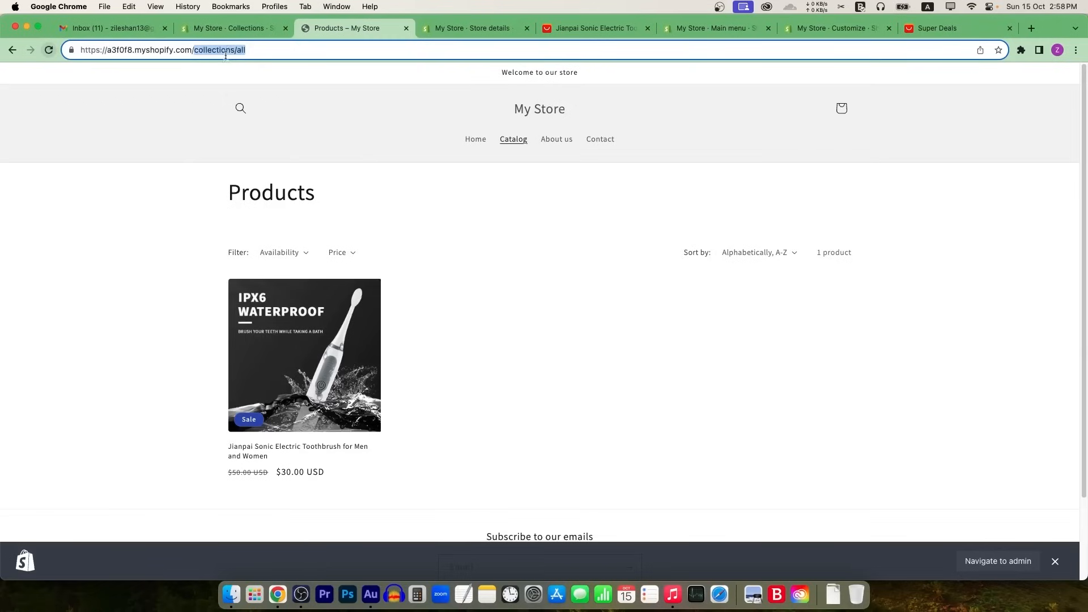
{"action": "left_click", "coordinate": [285, 55]}
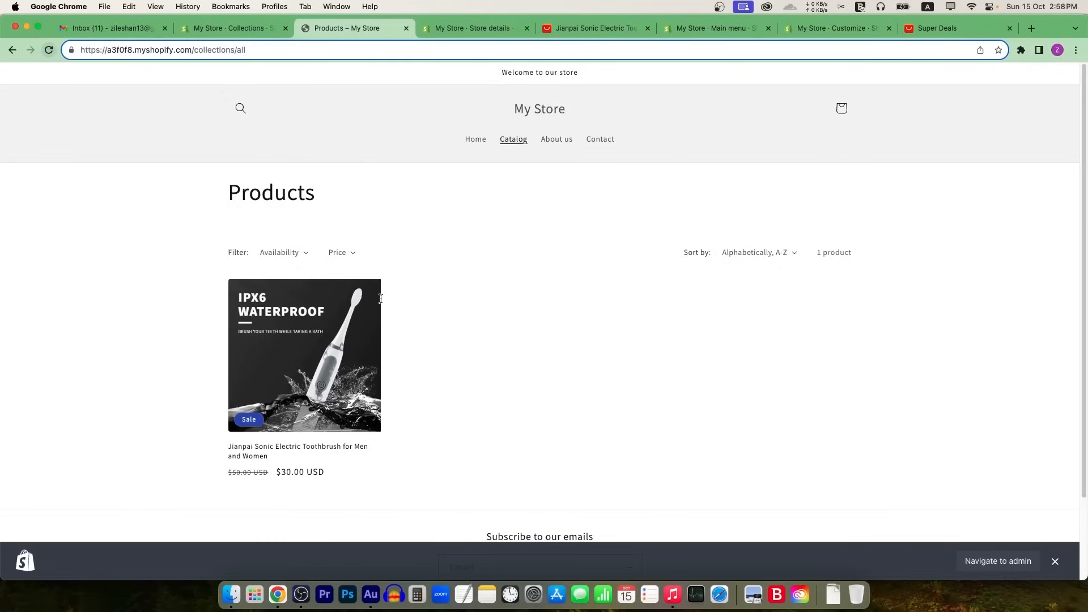
Step: Open the Main menu under Online Store navigation and edit its Catalog item
{"action": "left_click", "coordinate": [247, 27]}
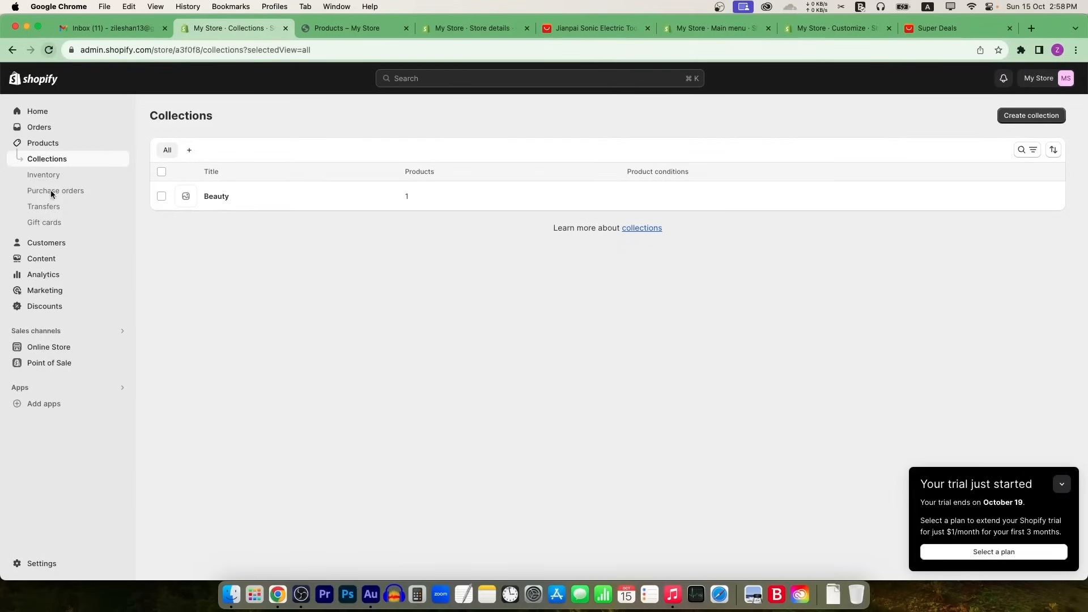
{"action": "left_click", "coordinate": [49, 346]}
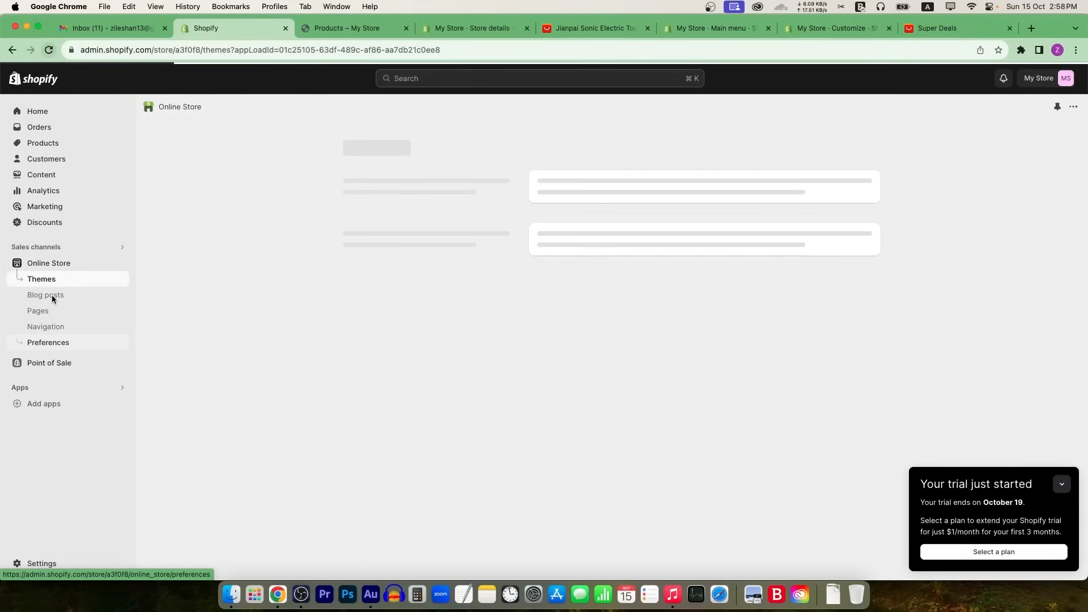
{"action": "left_click", "coordinate": [54, 327]}
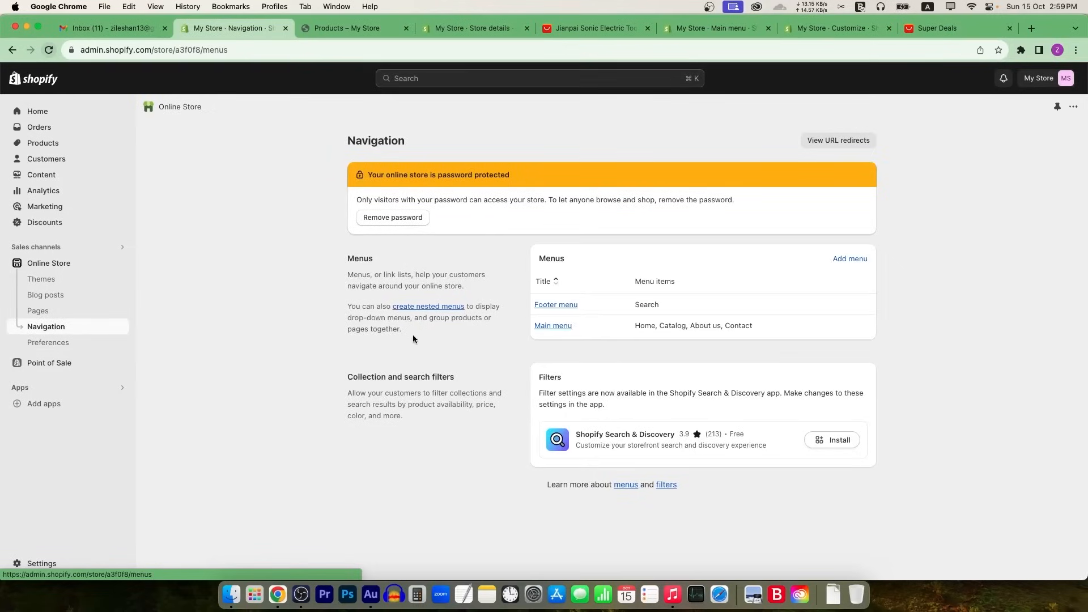
{"action": "left_click", "coordinate": [574, 328]}
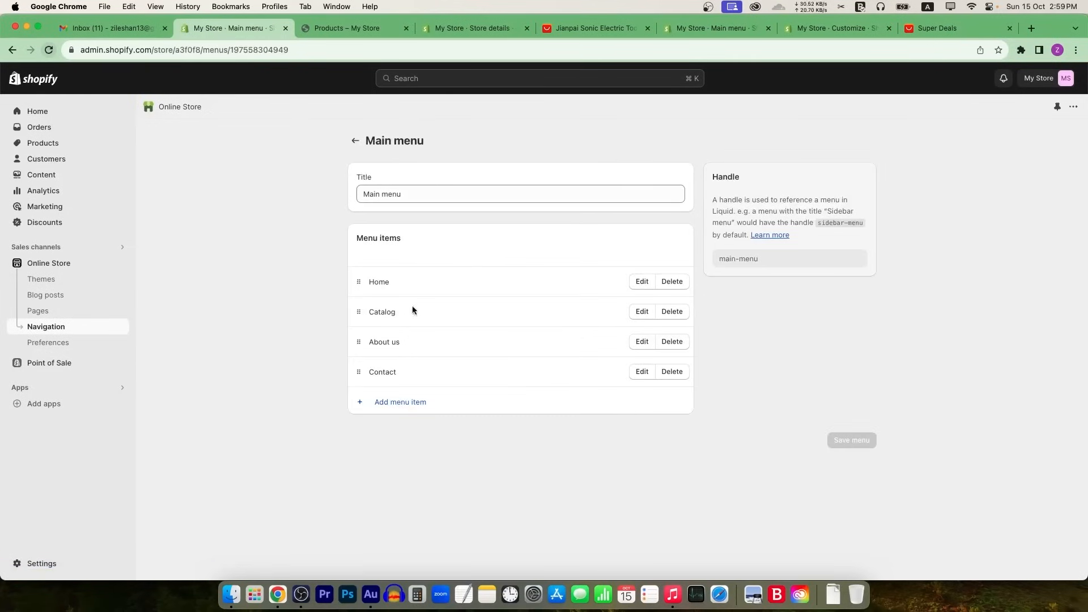
{"action": "left_click", "coordinate": [642, 312]}
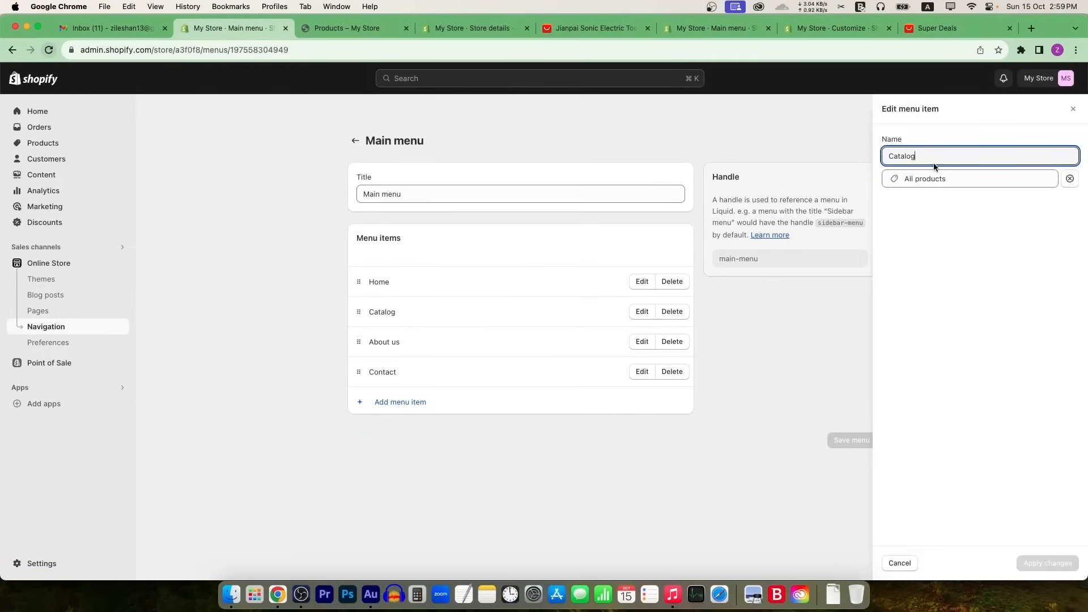
Step: Link the item to Collections > Beauty, rename it Beauty, and apply the changes
{"action": "left_click", "coordinate": [936, 180]}
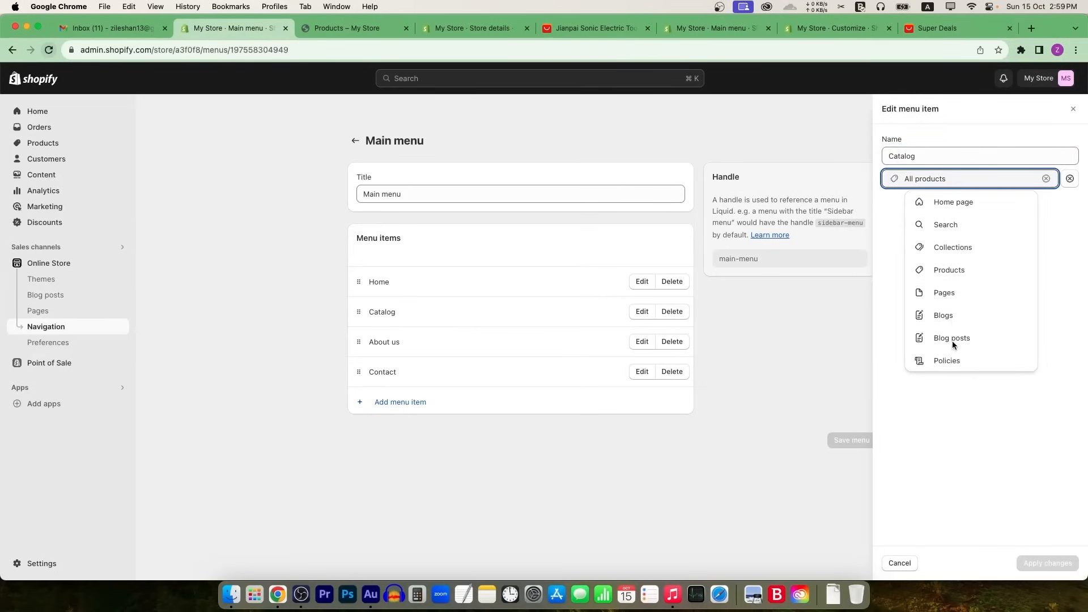
{"action": "left_click", "coordinate": [385, 29]}
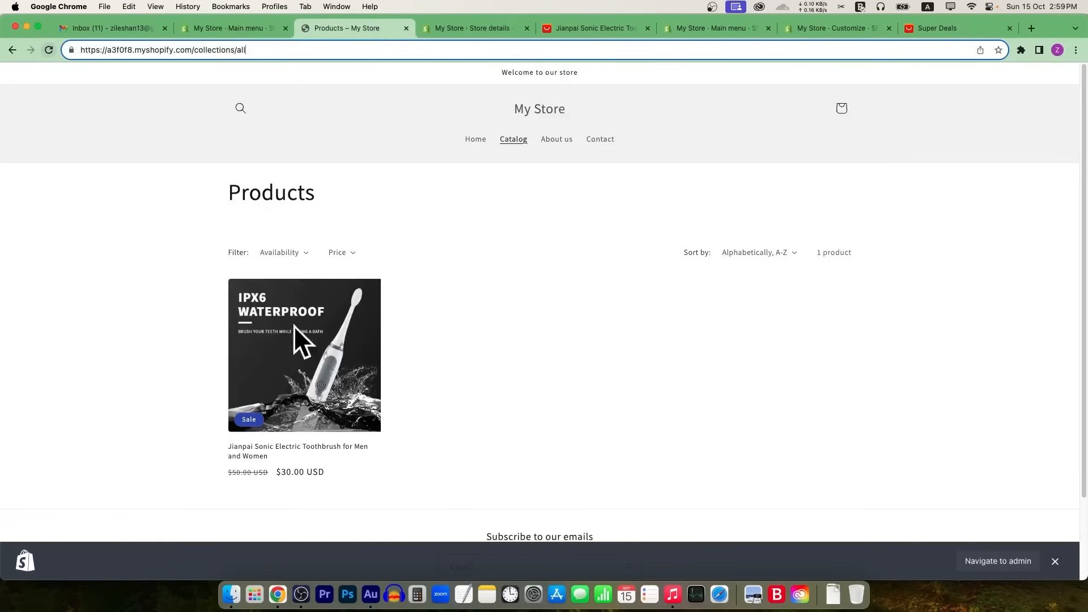
{"action": "left_click", "coordinate": [221, 29]}
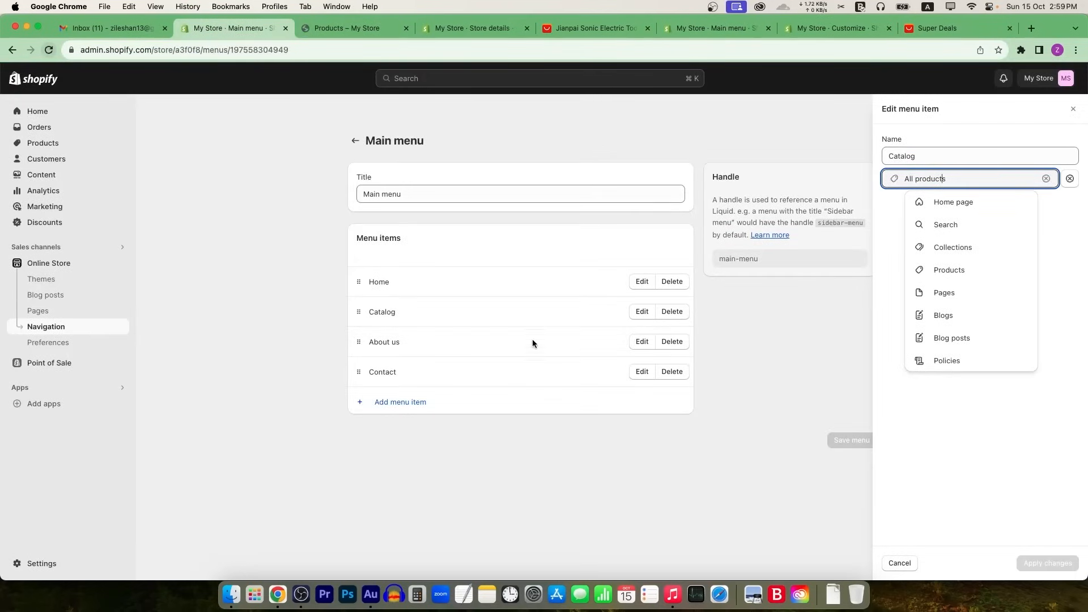
{"action": "left_click", "coordinate": [947, 247]}
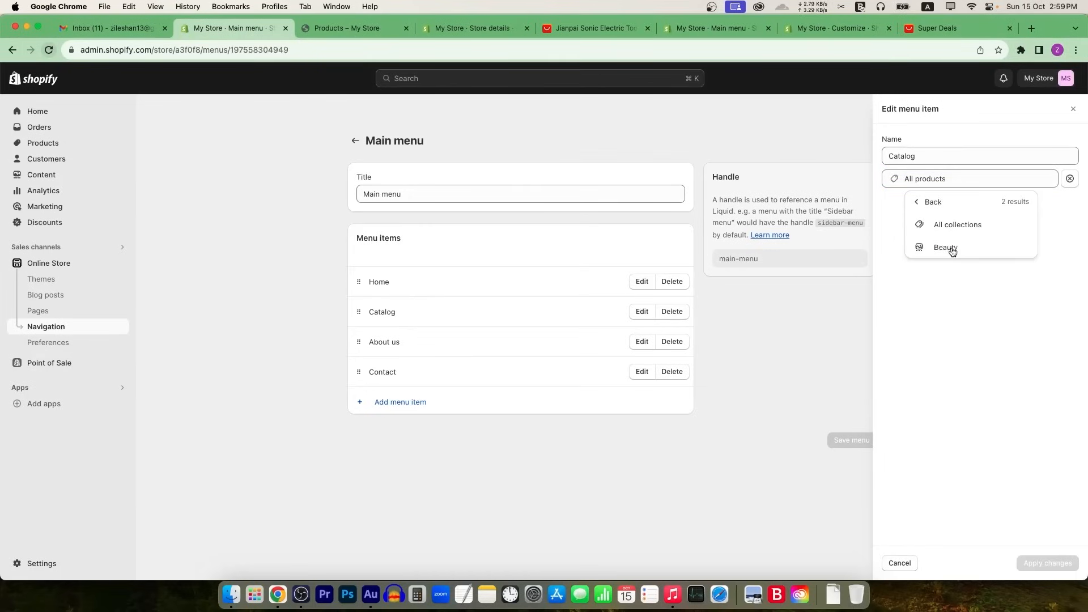
{"action": "left_click", "coordinate": [948, 248]}
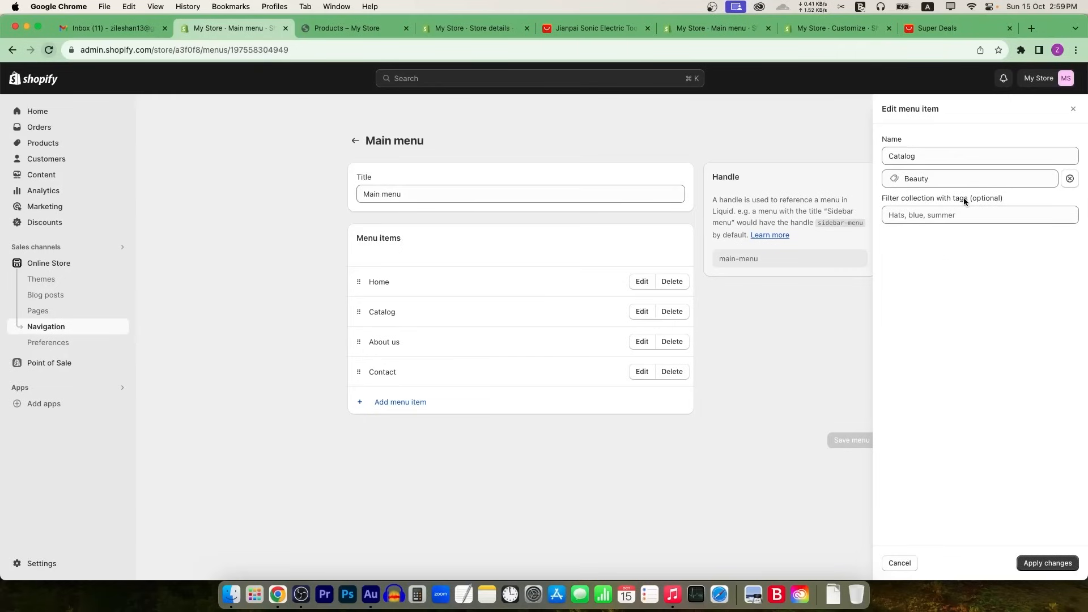
{"action": "triple_click", "coordinate": [925, 163]}
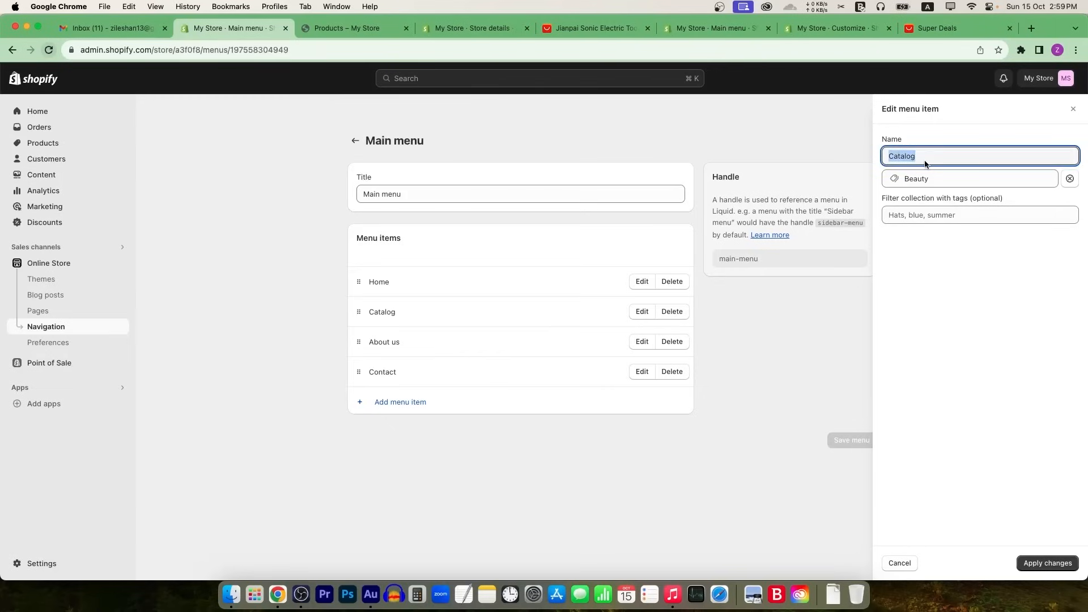
{"action": "type", "text": "Beauty"}
{"action": "left_click", "coordinate": [1059, 566]}
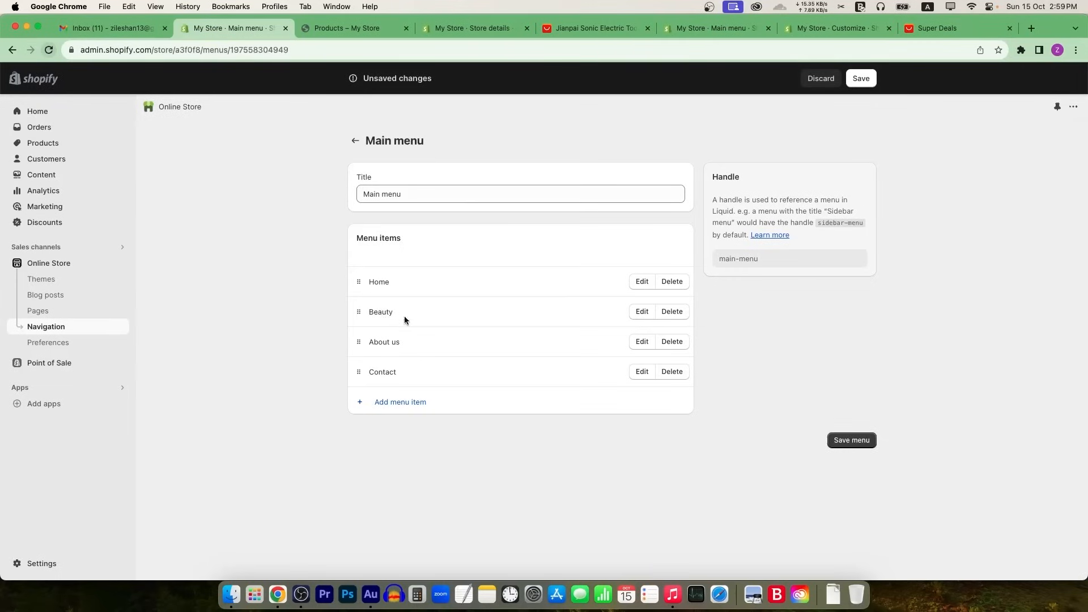
Step: Save the main menu and reload the storefront to check the new Beauty link
{"action": "left_click", "coordinate": [861, 78]}
{"action": "left_click", "coordinate": [334, 28]}
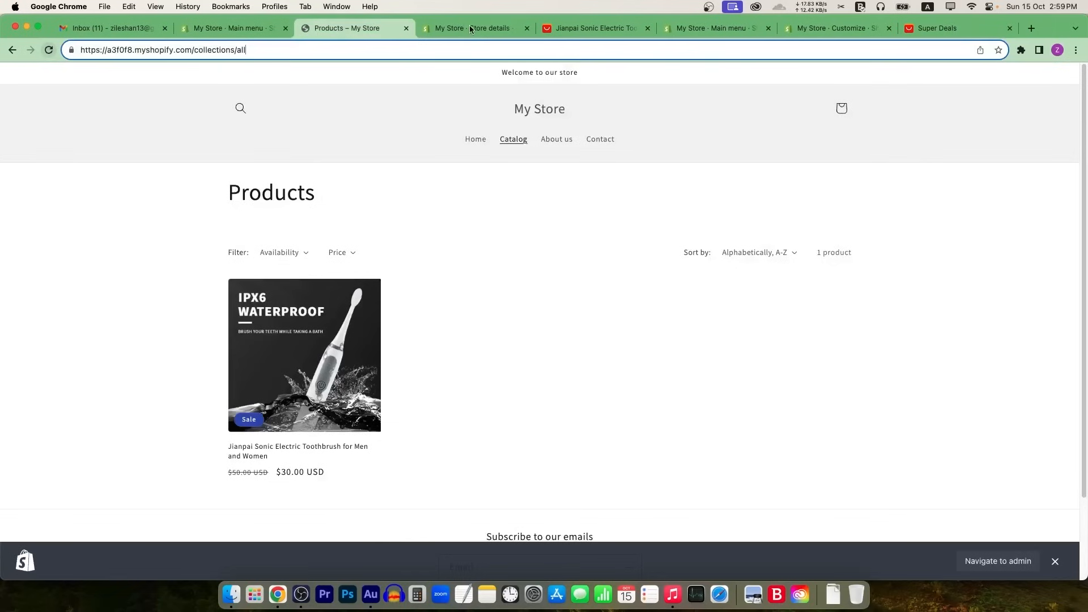
{"action": "left_click", "coordinate": [470, 28]}
{"action": "left_click", "coordinate": [729, 32]}
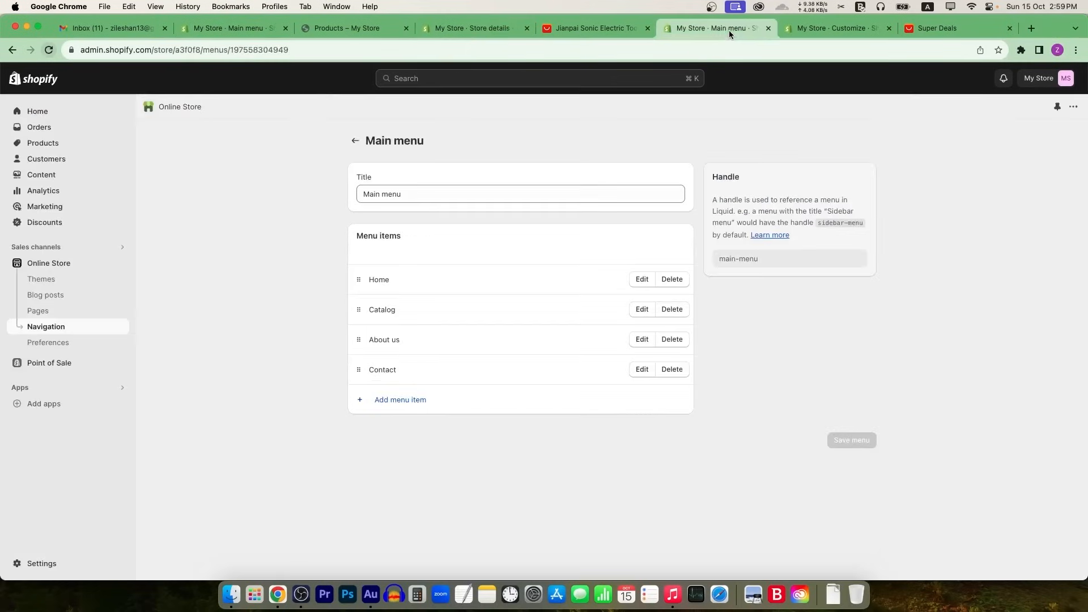
{"action": "left_click", "coordinate": [810, 31]}
{"action": "left_click", "coordinate": [363, 30]}
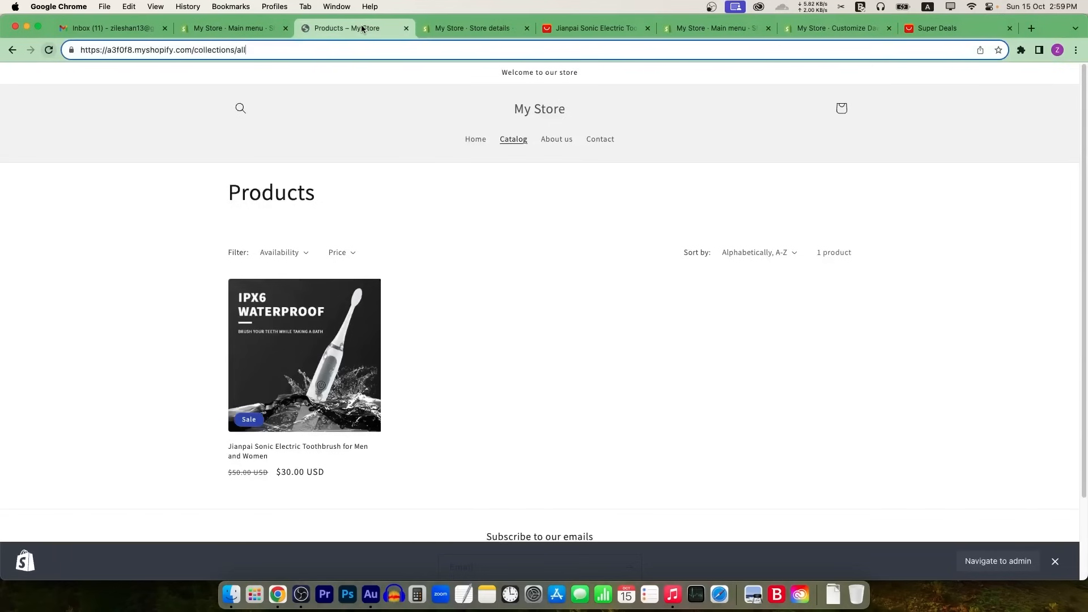
{"action": "left_click", "coordinate": [48, 49]}
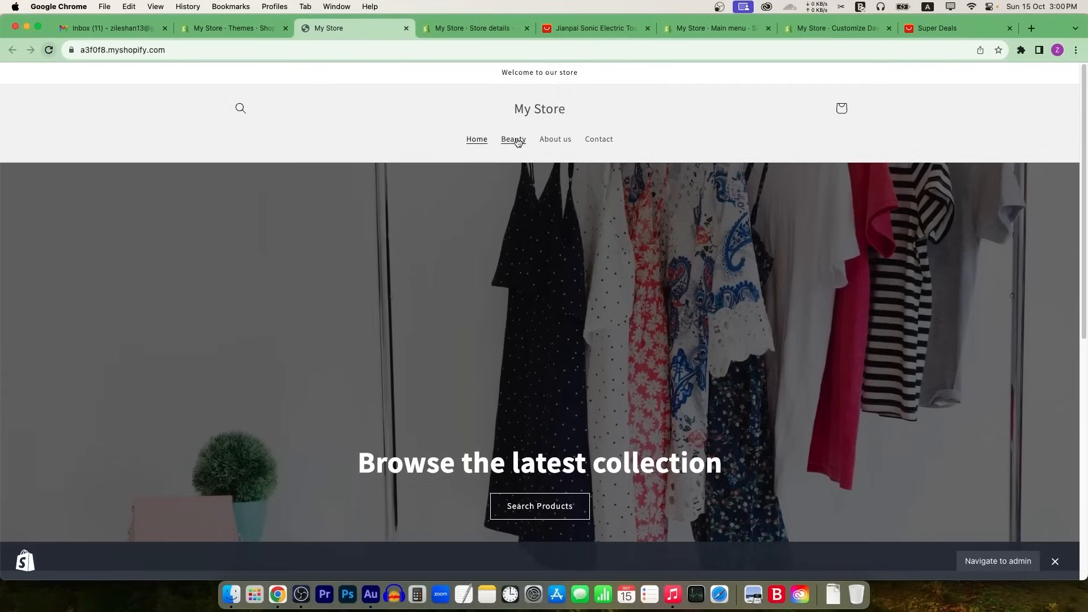
{"action": "left_click", "coordinate": [514, 140]}
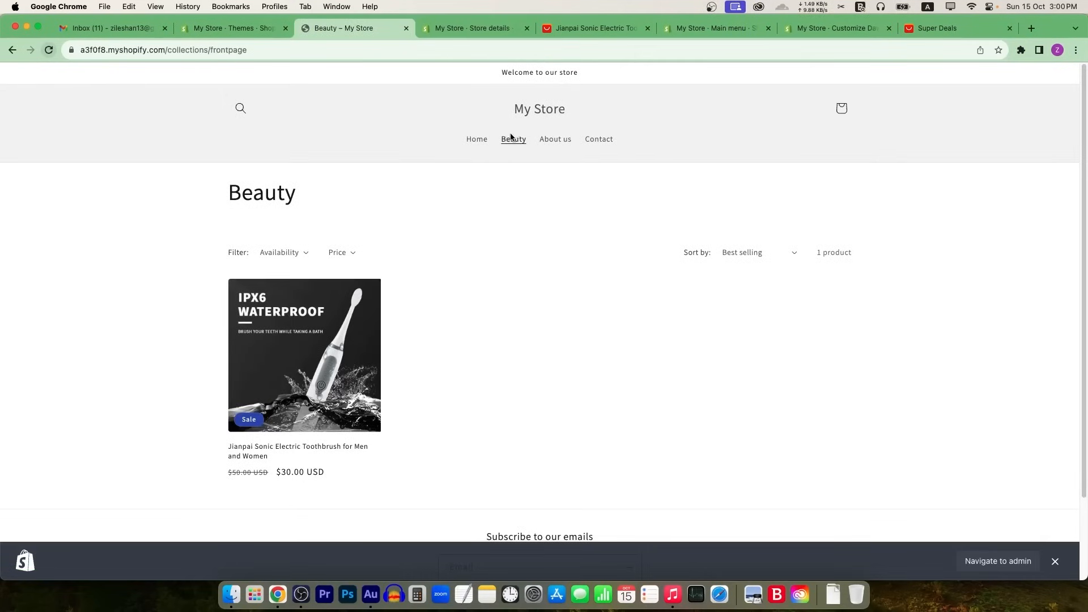
{"action": "left_click", "coordinate": [477, 141]}
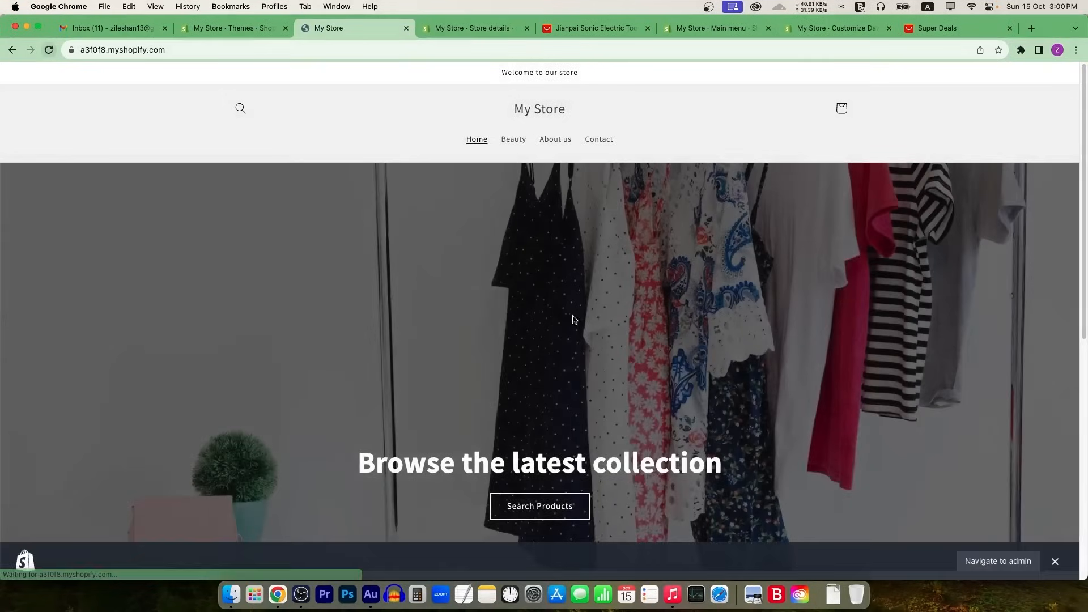
{"action": "scroll", "coordinate": [464, 369], "scroll_direction": "down", "scroll_amount": 7}
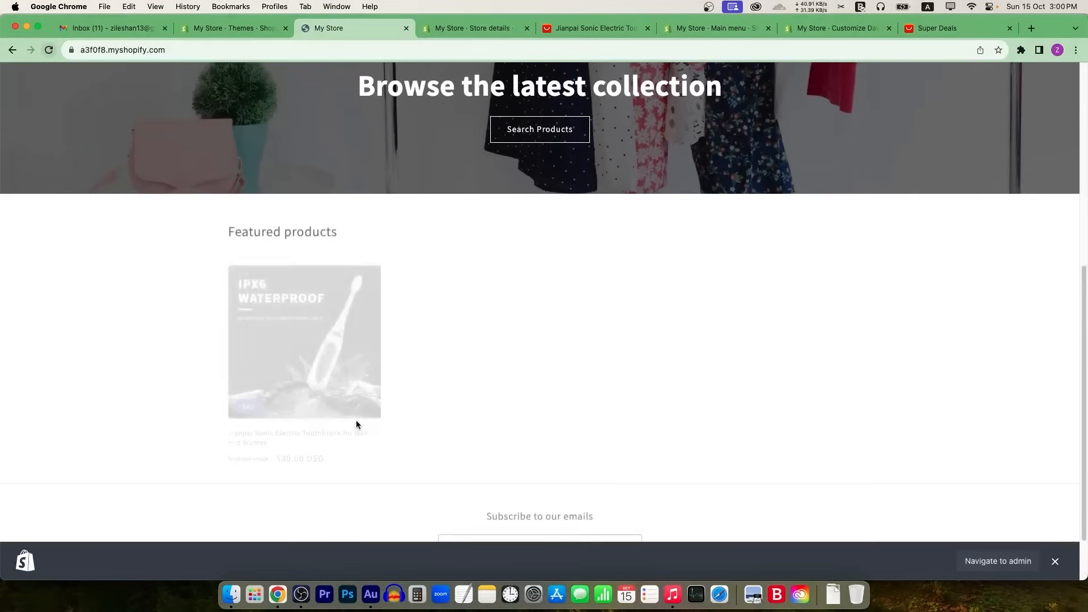
Step: Reload the theme editor and close the toothbrush product and Super Deals tabs
{"action": "left_click", "coordinate": [831, 28]}
{"action": "left_click", "coordinate": [55, 50]}
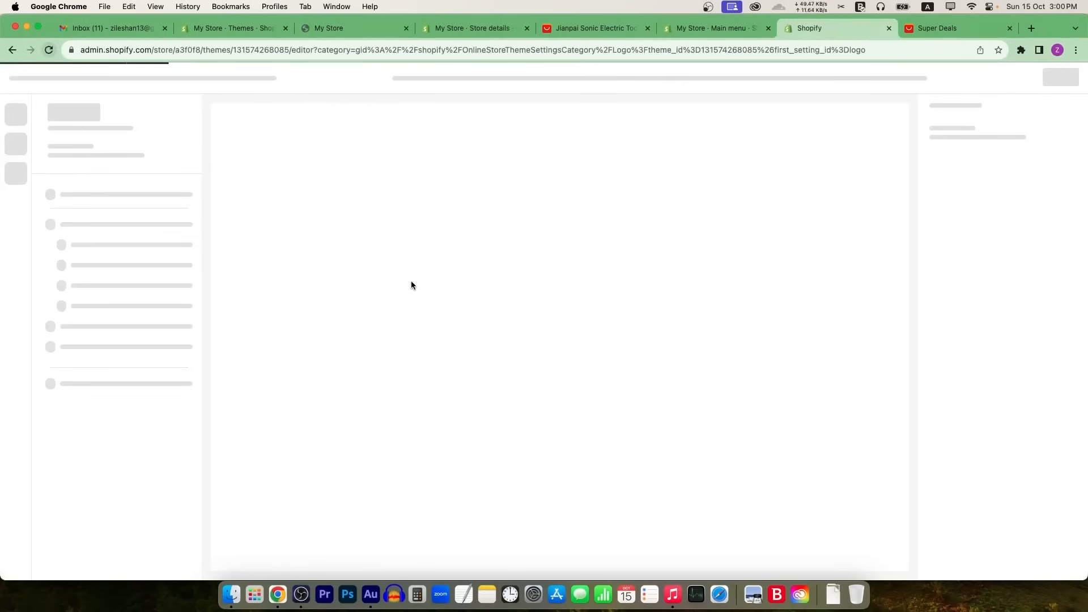
{"action": "left_click", "coordinate": [648, 28]}
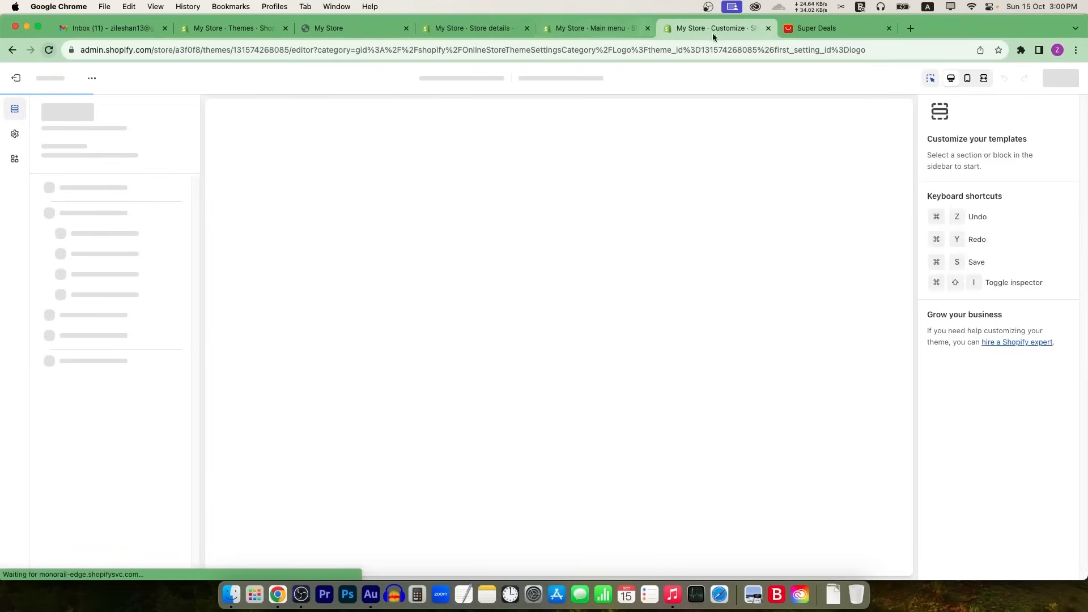
{"action": "middle_click", "coordinate": [835, 29]}
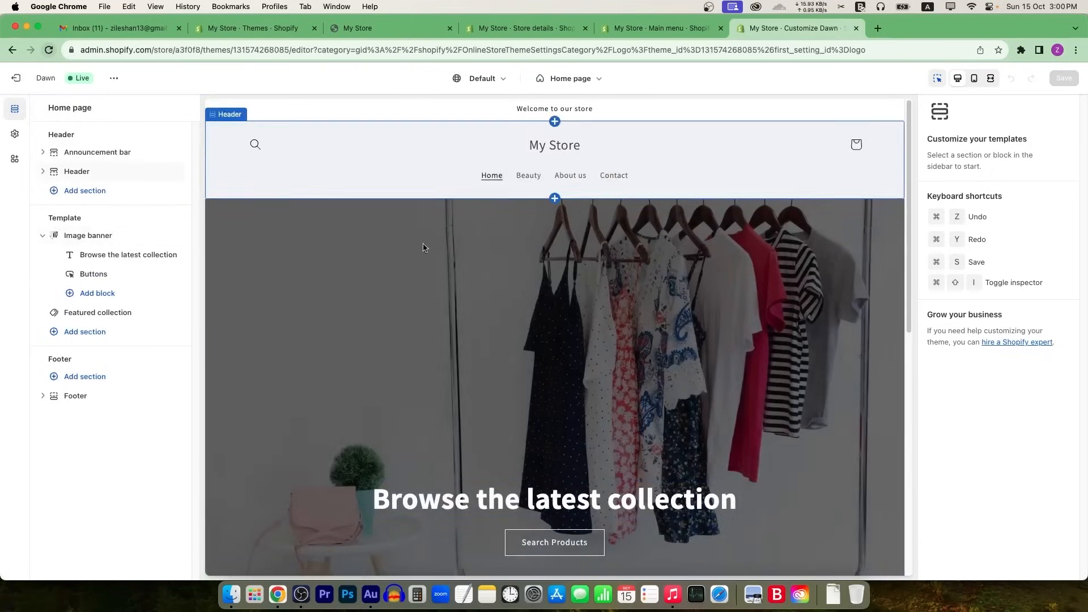
{"action": "left_click", "coordinate": [237, 31]}
Step: Scroll through the online store Preferences settings, then return to the Main menu page
{"action": "left_click", "coordinate": [63, 343]}
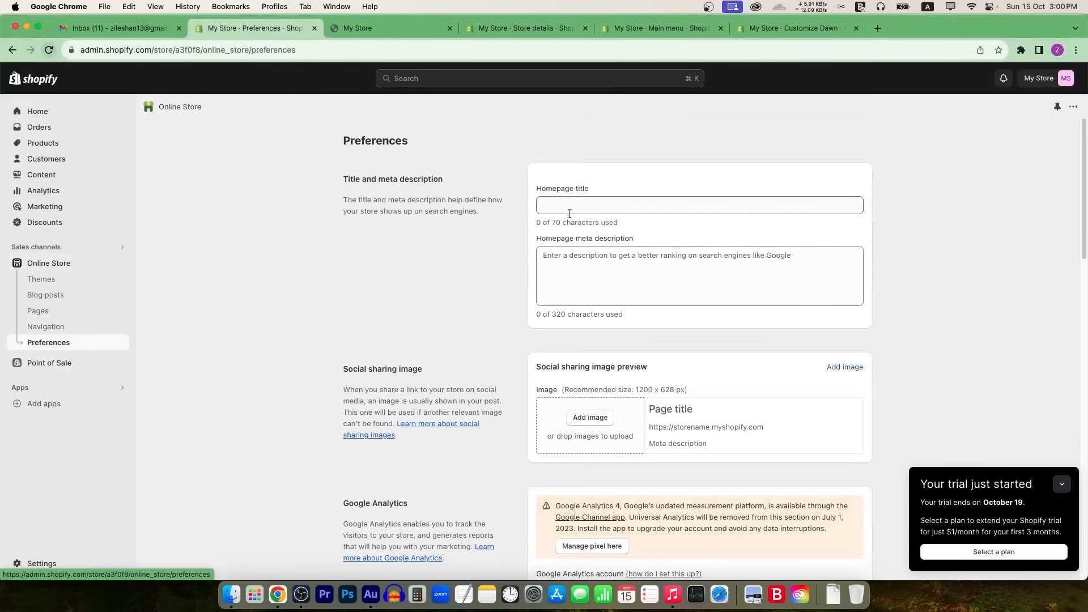
{"action": "scroll", "coordinate": [556, 318], "scroll_direction": "down", "scroll_amount": 3}
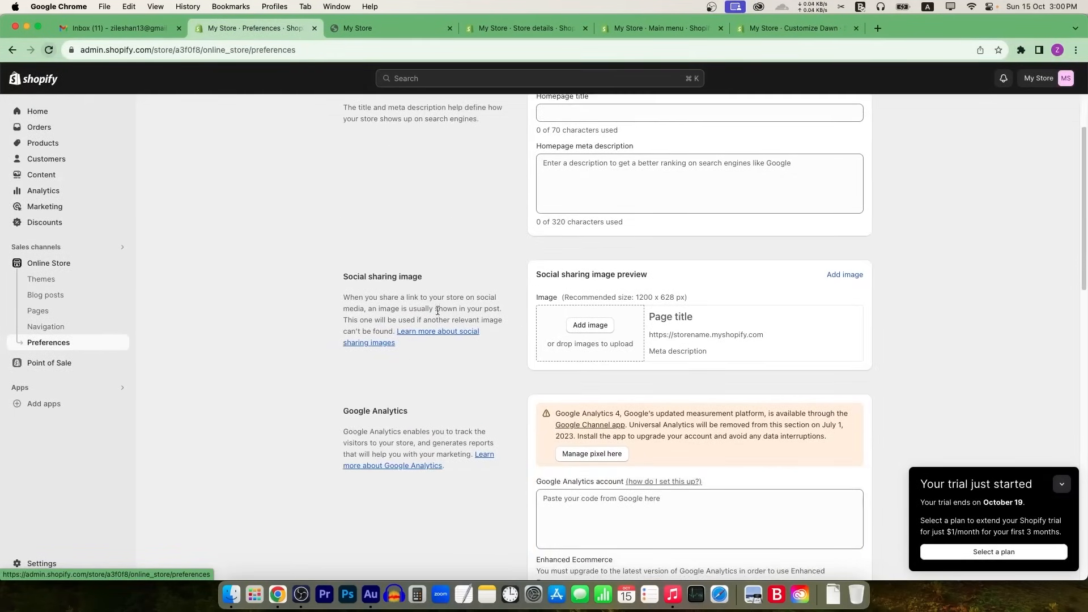
{"action": "scroll", "coordinate": [556, 320], "scroll_direction": "down", "scroll_amount": 10}
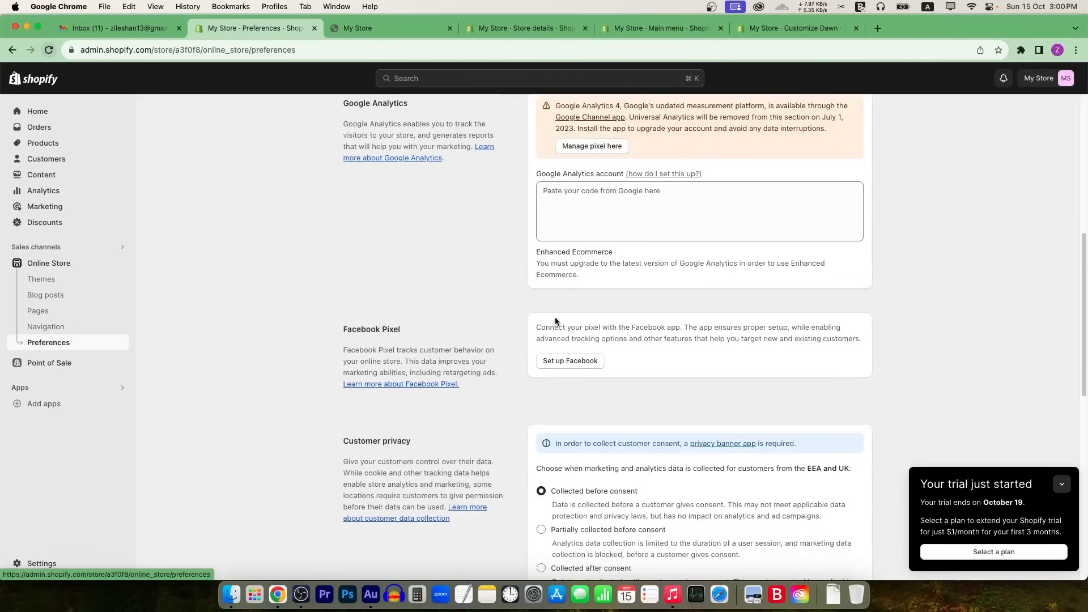
{"action": "scroll", "coordinate": [558, 322], "scroll_direction": "down", "scroll_amount": 13}
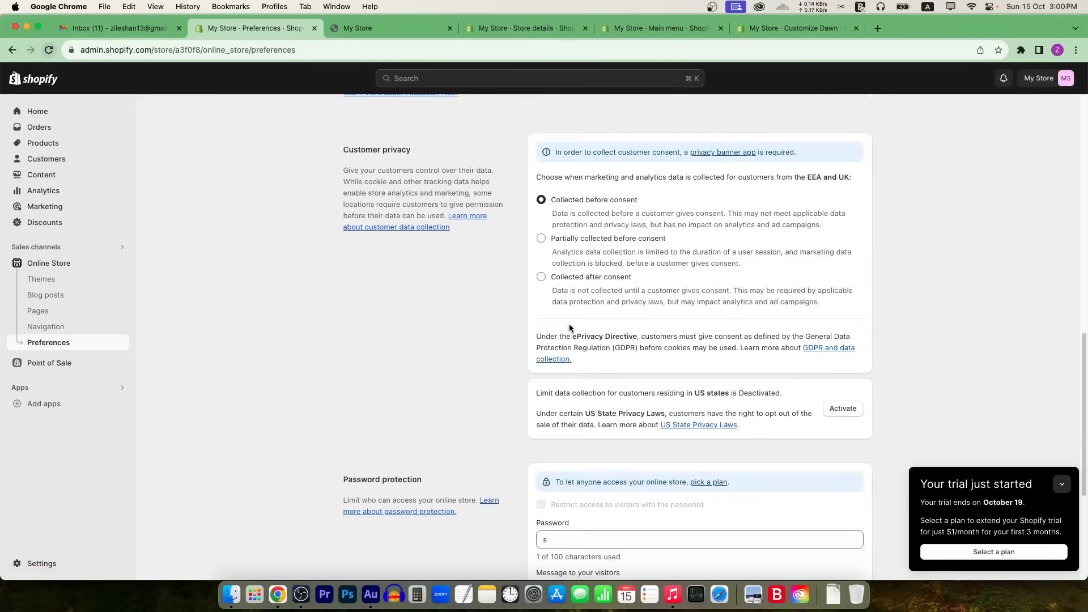
{"action": "scroll", "coordinate": [569, 324], "scroll_direction": "down", "scroll_amount": 4}
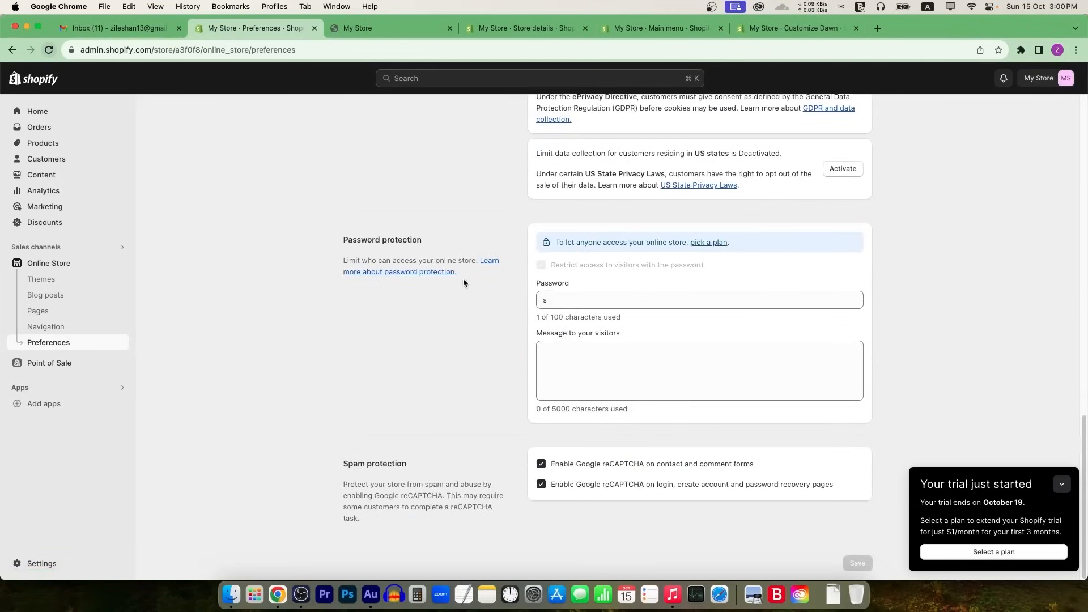
{"action": "scroll", "coordinate": [497, 260], "scroll_direction": "up", "scroll_amount": 11}
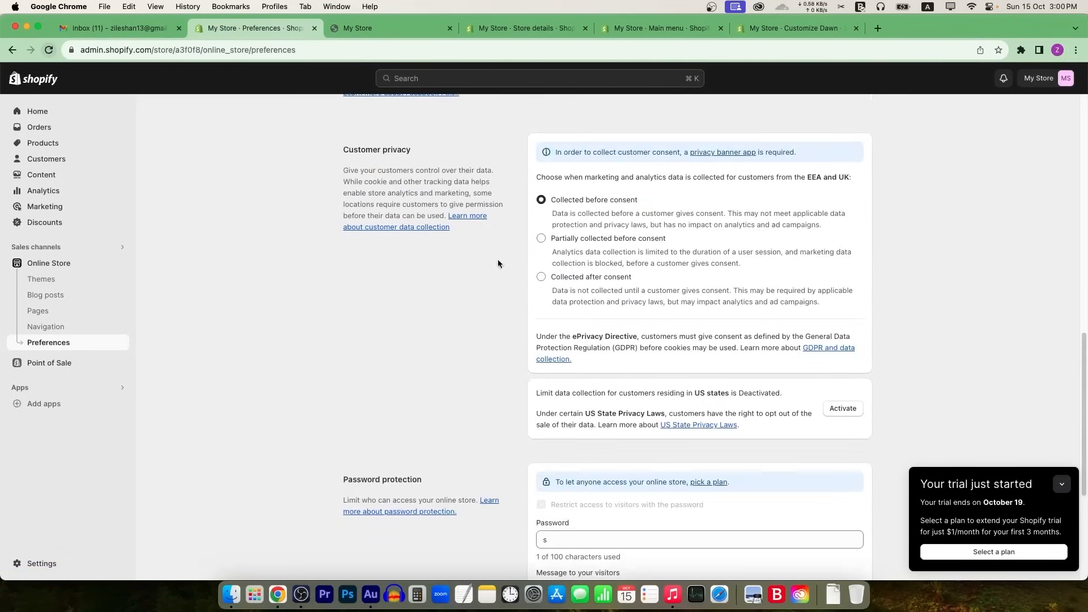
{"action": "scroll", "coordinate": [487, 266], "scroll_direction": "up", "scroll_amount": 1}
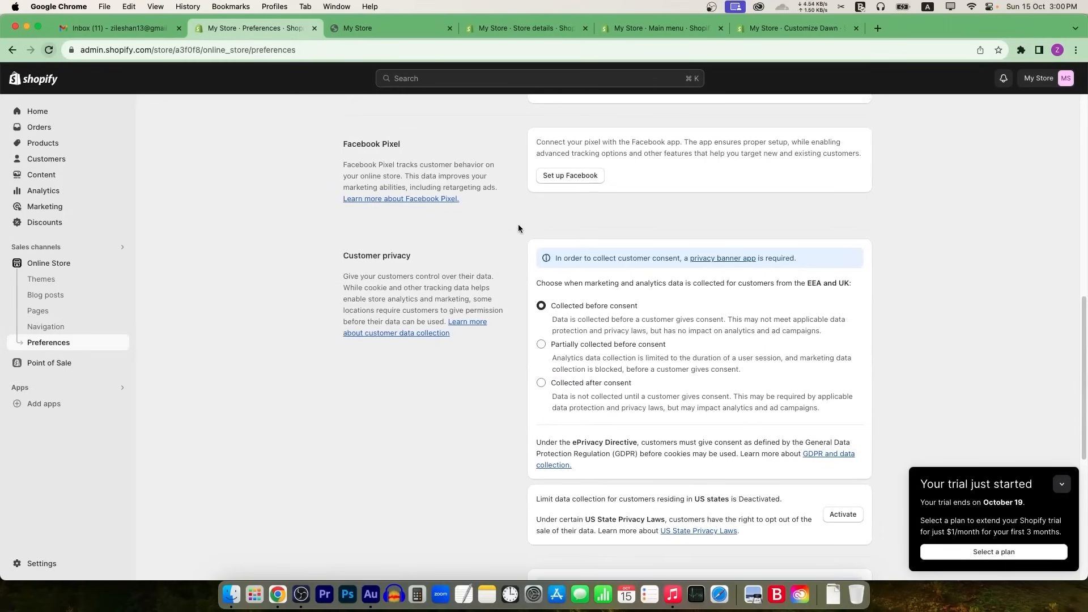
{"action": "scroll", "coordinate": [553, 244], "scroll_direction": "up", "scroll_amount": 12}
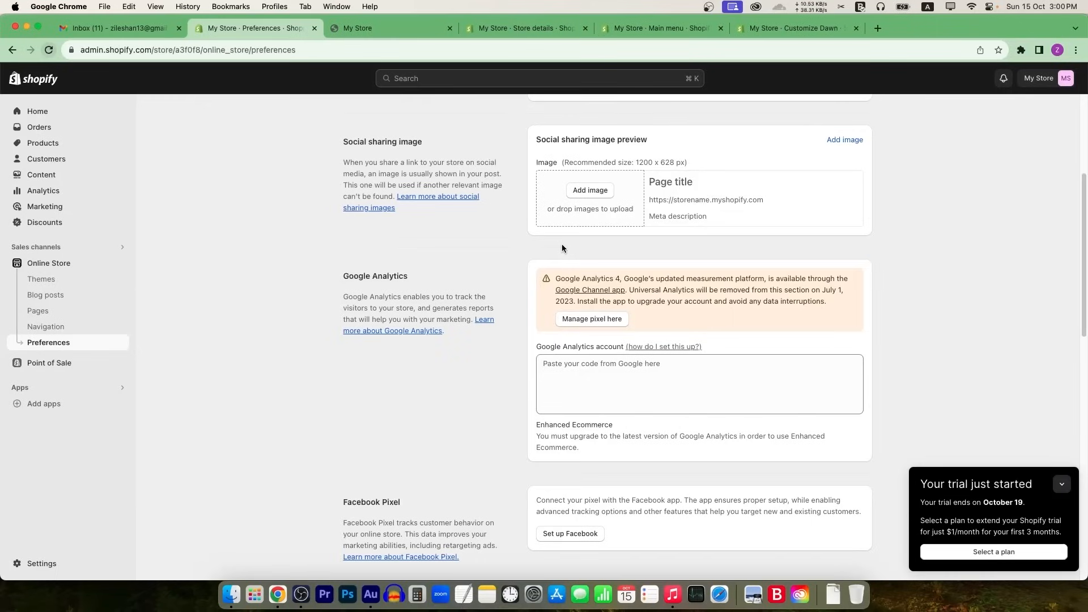
{"action": "scroll", "coordinate": [563, 248], "scroll_direction": "up", "scroll_amount": 8}
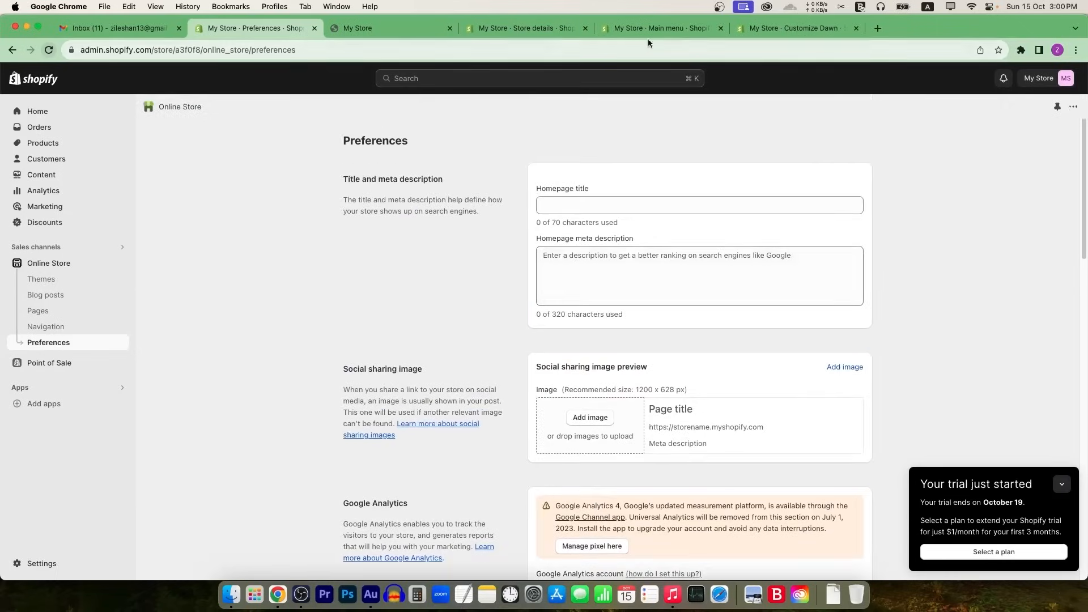
{"action": "left_click", "coordinate": [674, 32]}
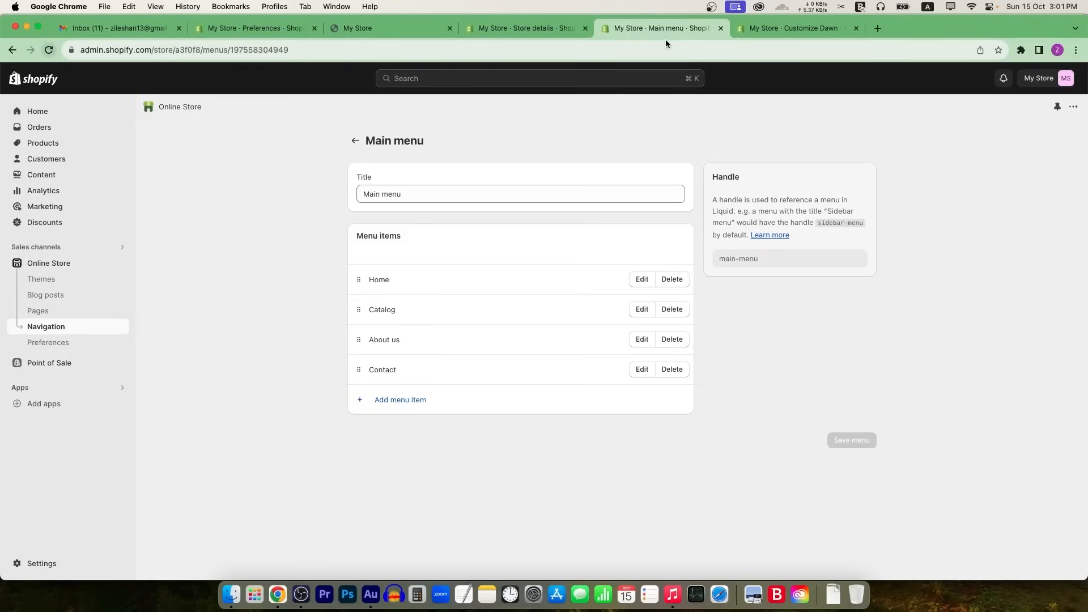
Step: Switch between the Preferences and Store details tabs, then close the Store details tab
{"action": "left_click", "coordinate": [278, 30]}
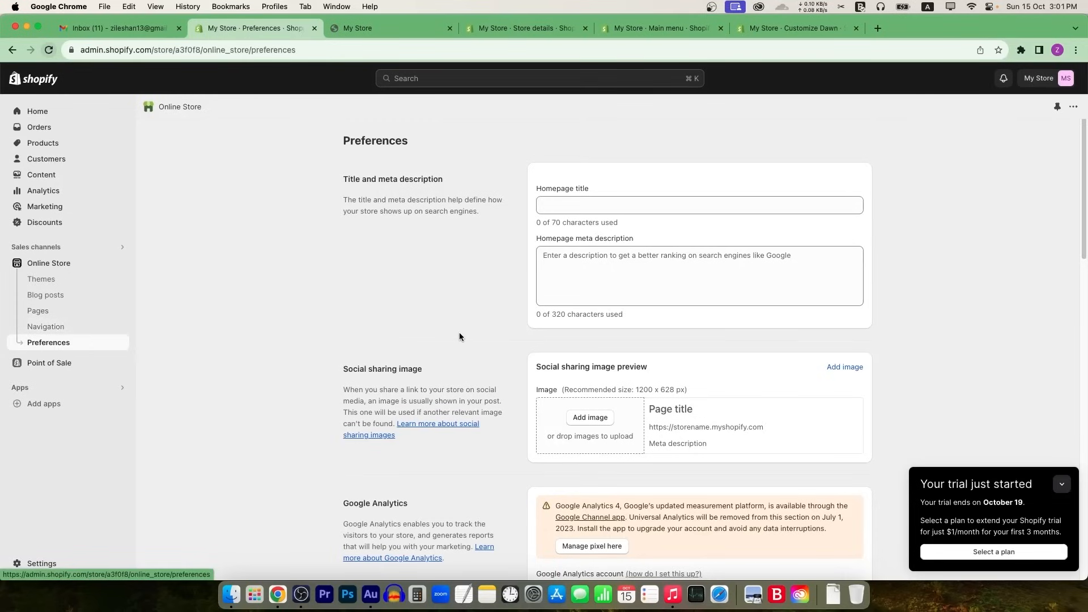
{"action": "left_click", "coordinate": [572, 29]}
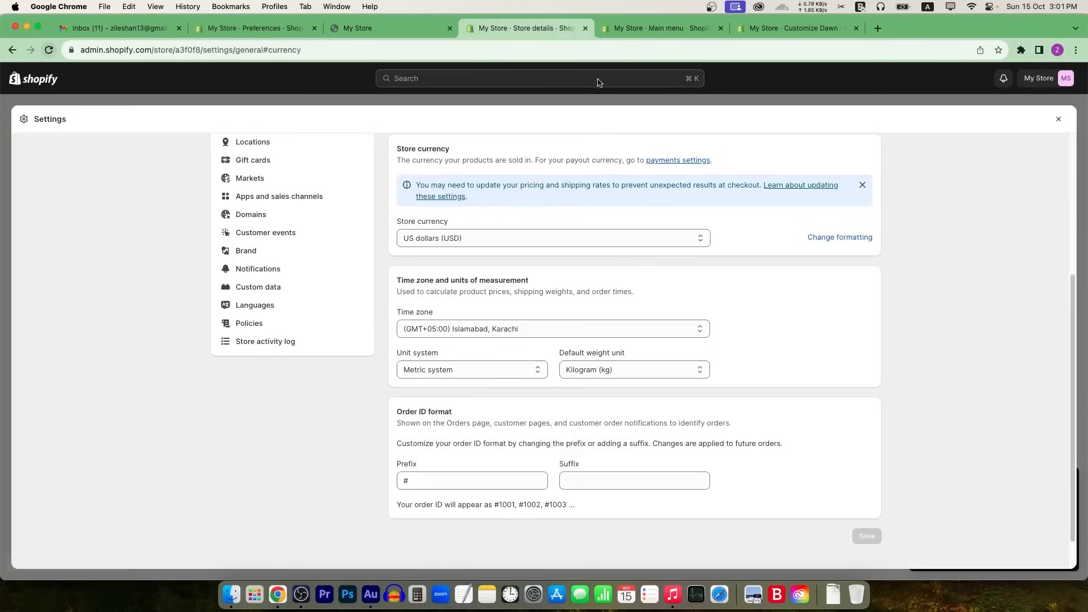
{"action": "left_click", "coordinate": [644, 29]}
{"action": "middle_click", "coordinate": [550, 27]}
Step: Reload the Dawn editor and open the Featured collection section showing 'Featured products' with 8 items
{"action": "left_click", "coordinate": [640, 30]}
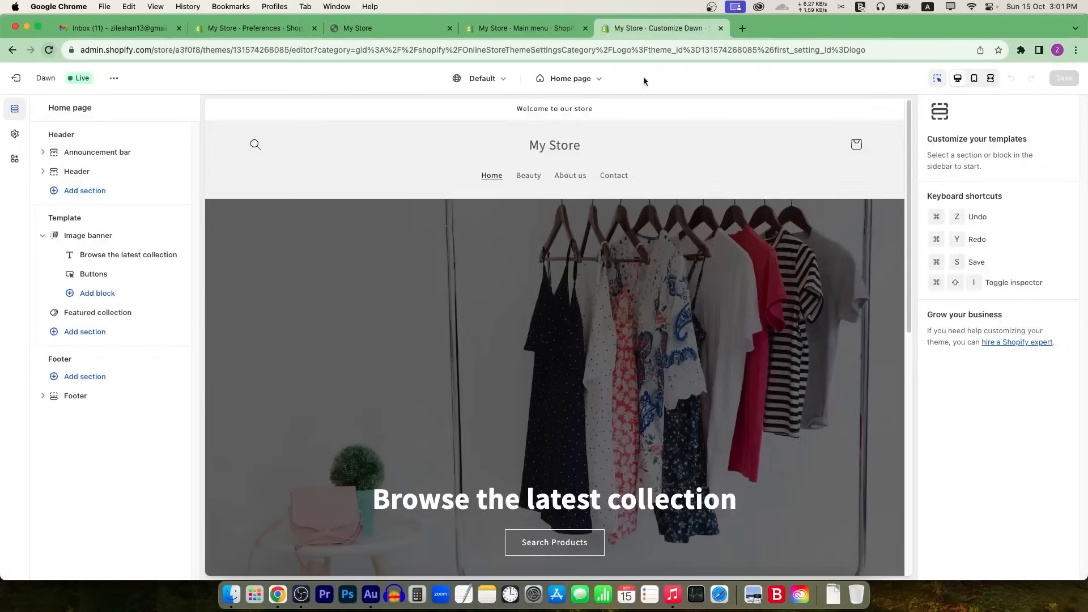
{"action": "left_click", "coordinate": [48, 49]}
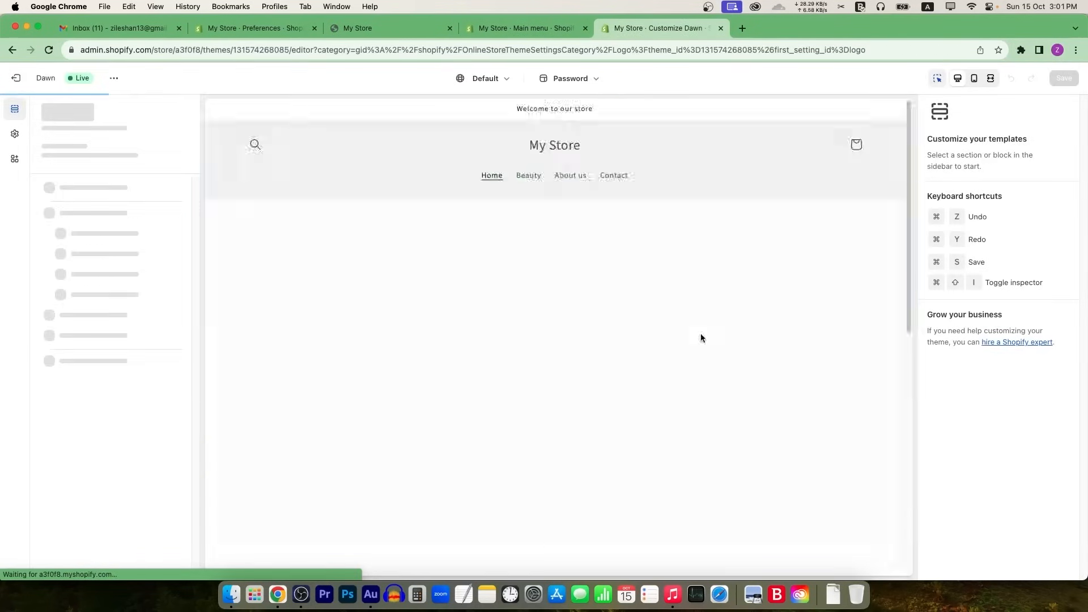
{"action": "scroll", "coordinate": [561, 320], "scroll_direction": "down", "scroll_amount": 7}
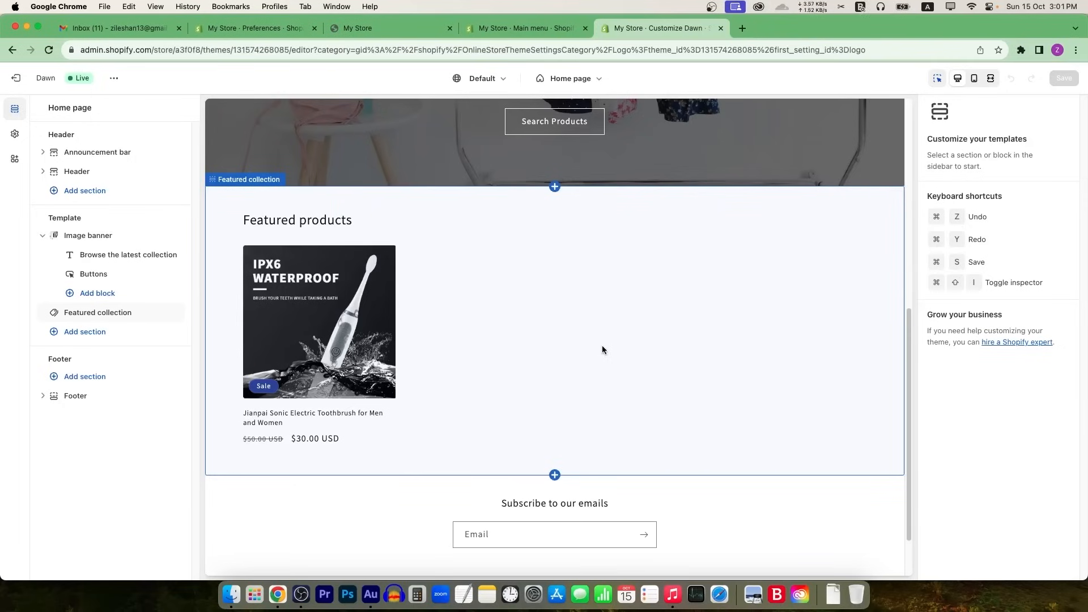
{"action": "left_click", "coordinate": [493, 295]}
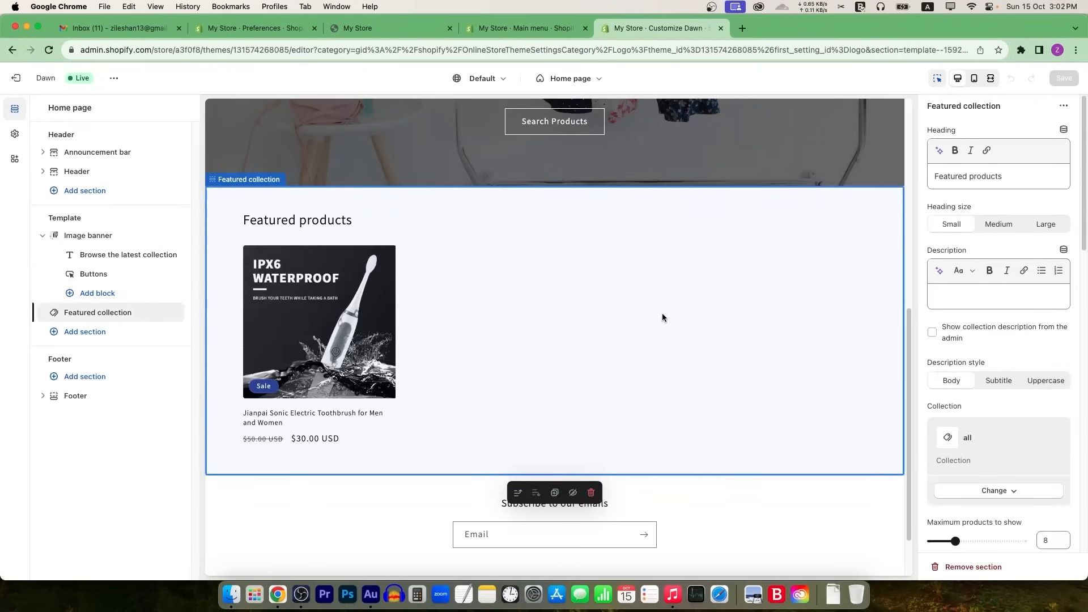
Step: Look at the featured collection options without changing them, then hide the Footer section
{"action": "left_click", "coordinate": [1008, 492]}
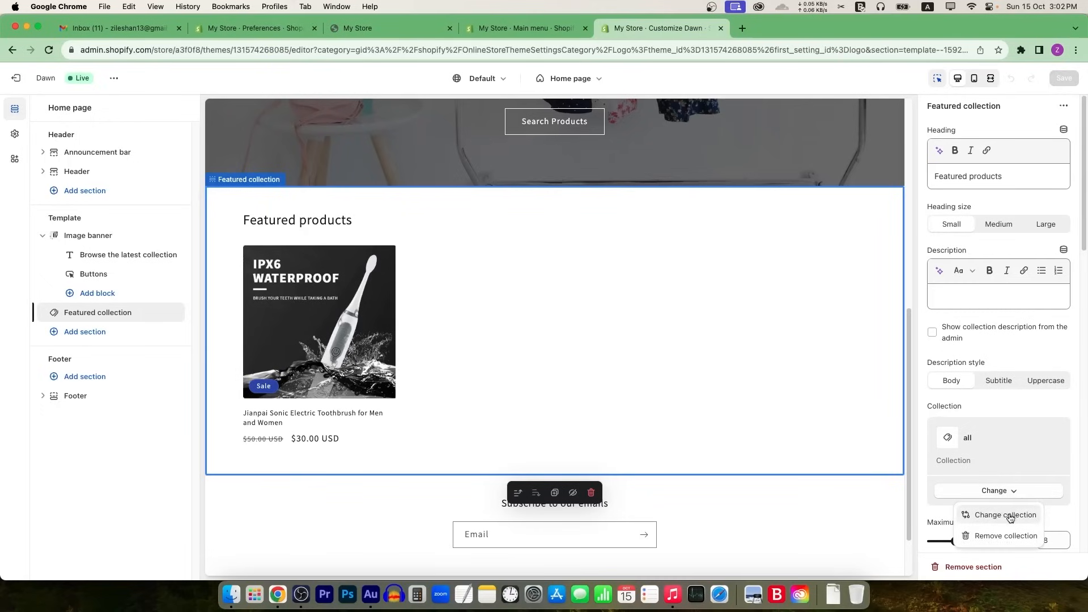
{"action": "left_click", "coordinate": [1018, 406]}
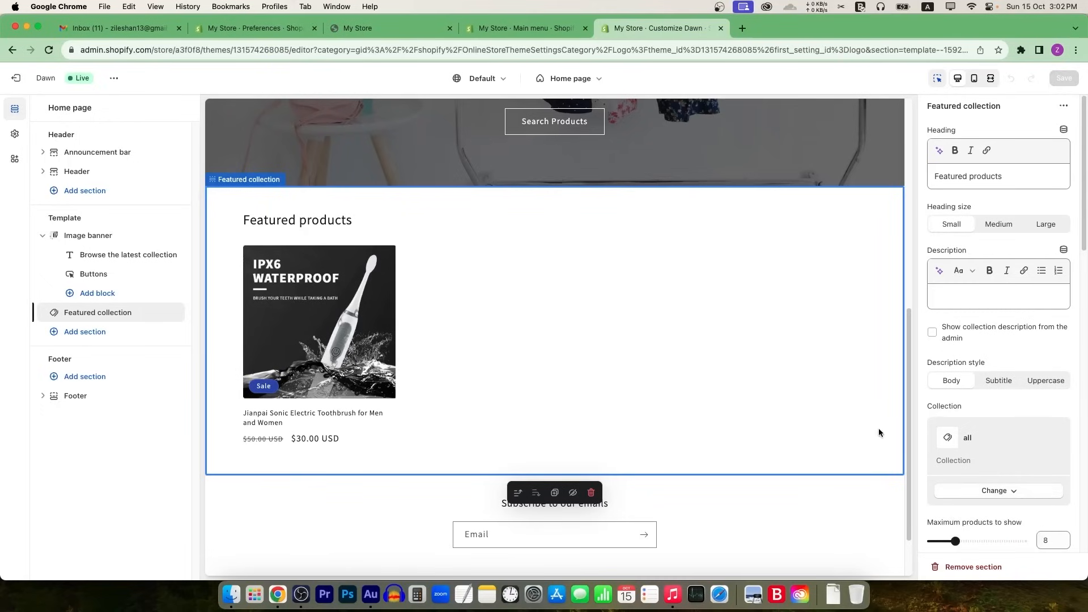
{"action": "scroll", "coordinate": [570, 350], "scroll_direction": "down", "scroll_amount": 2}
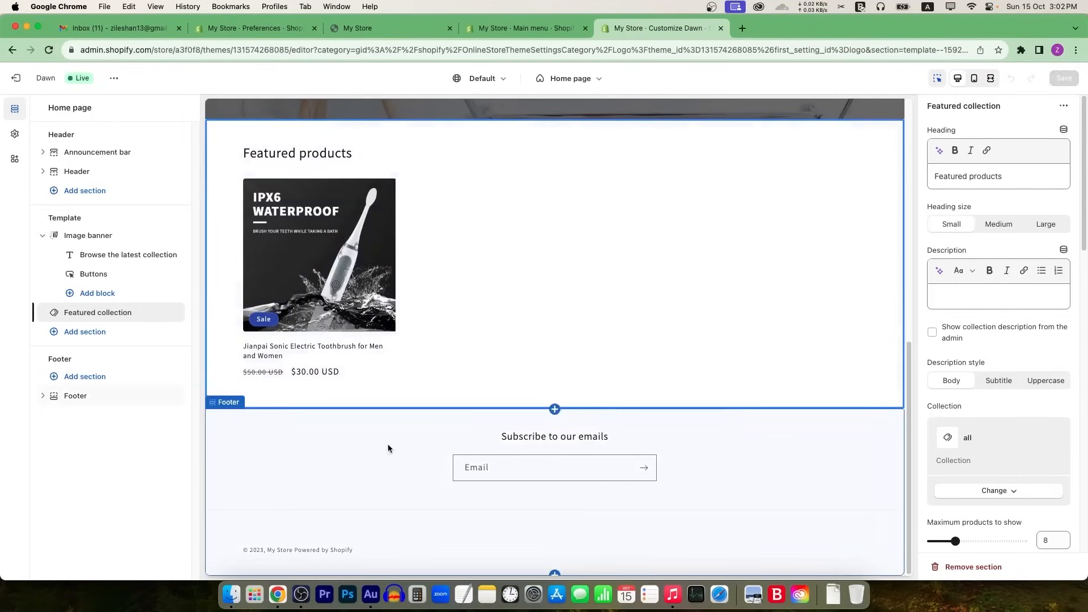
{"action": "left_click", "coordinate": [736, 467]}
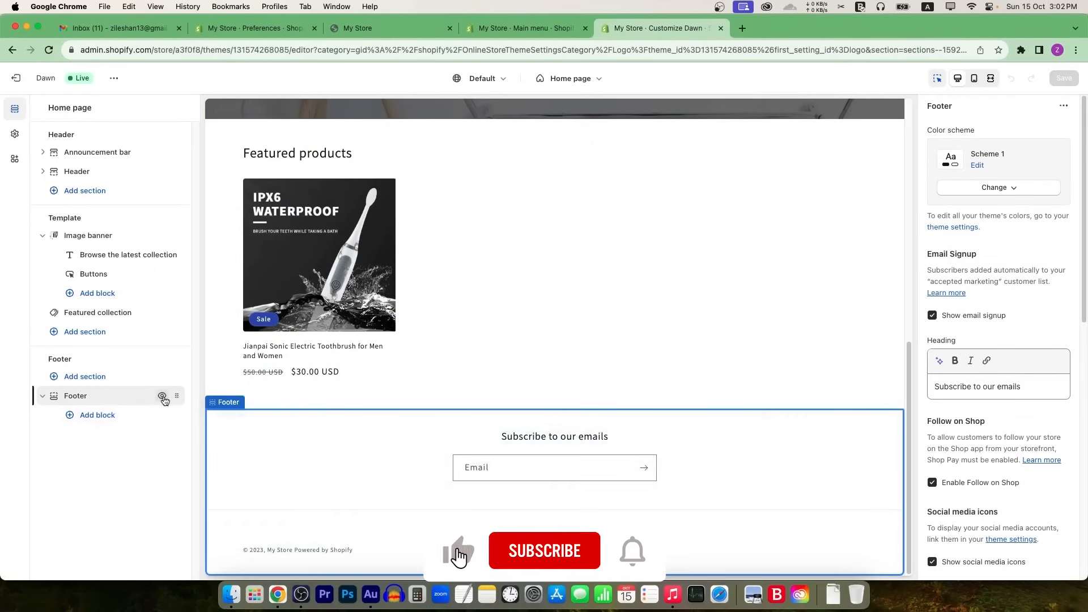
{"action": "left_click", "coordinate": [162, 396]}
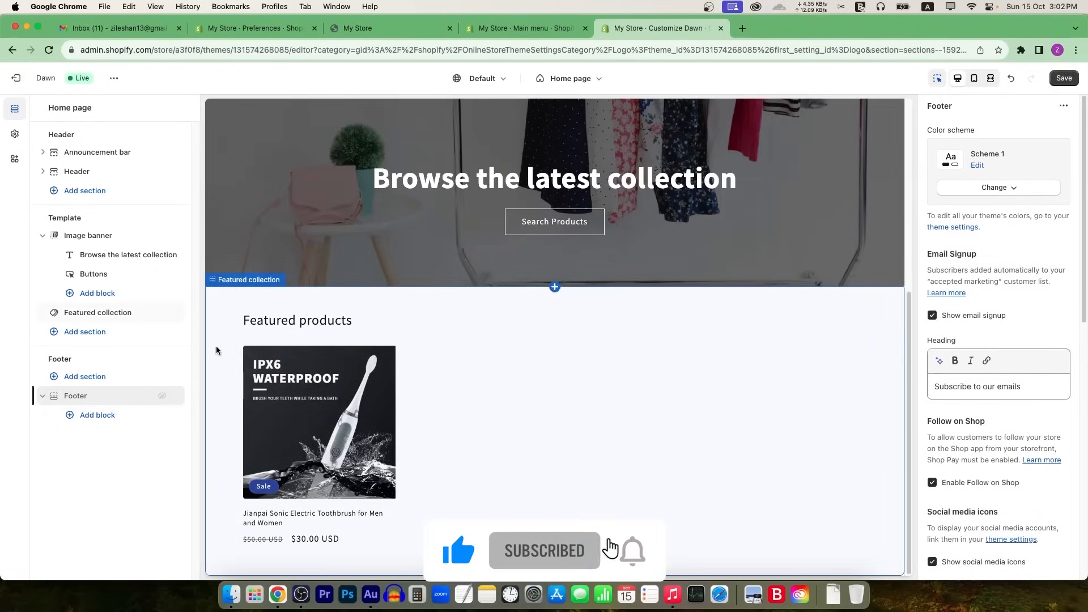
Step: Insert a Featured product section below the Featured collection
{"action": "left_click", "coordinate": [86, 335]}
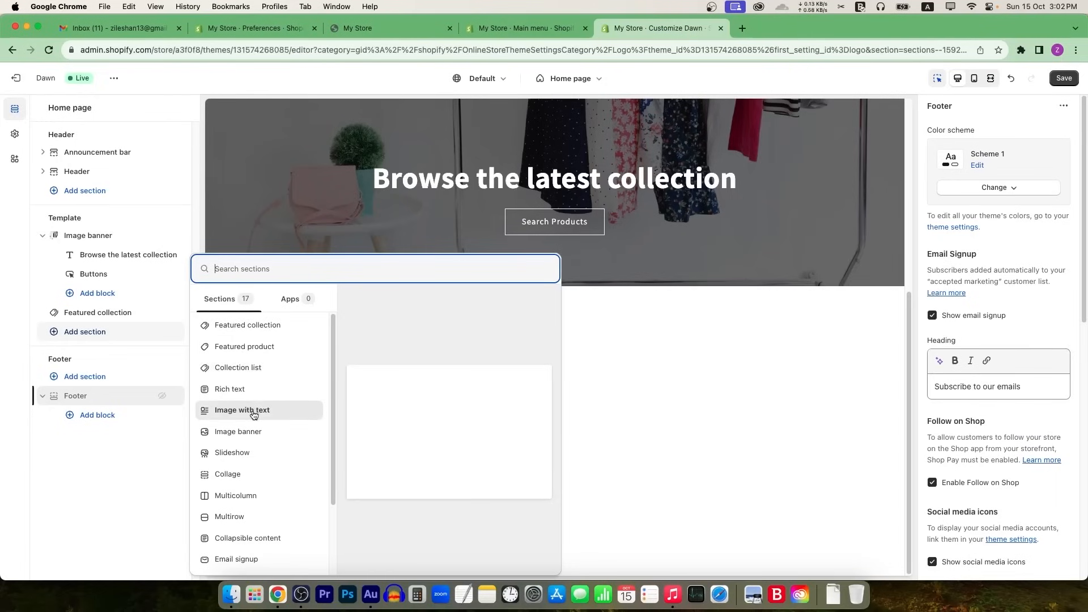
{"action": "left_click", "coordinate": [268, 349]}
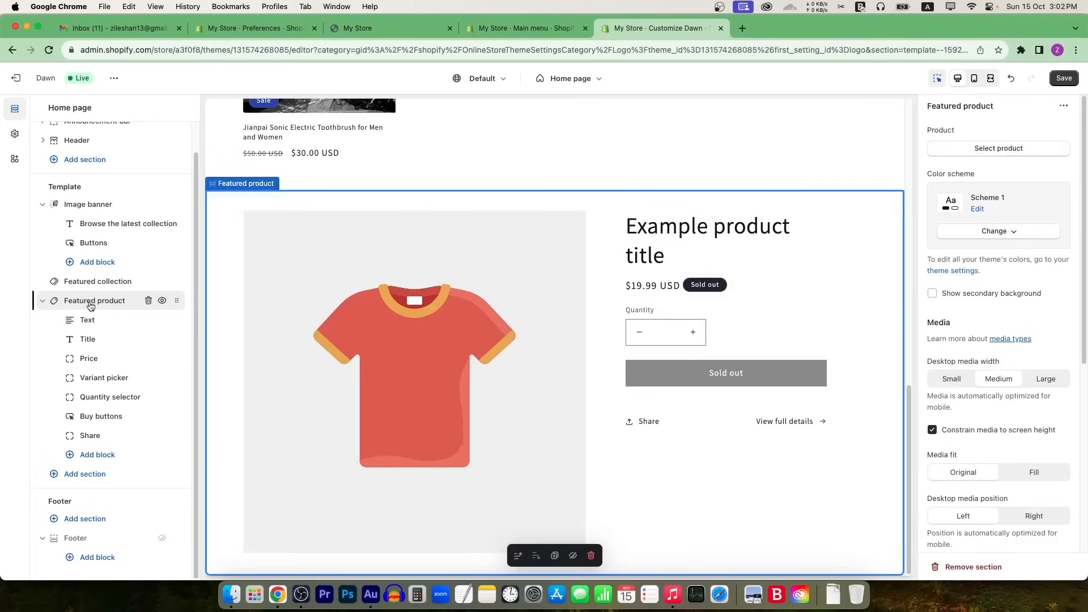
Step: Choose the Jianpai Sonic Electric Toothbrush as the featured product
{"action": "left_click", "coordinate": [999, 148]}
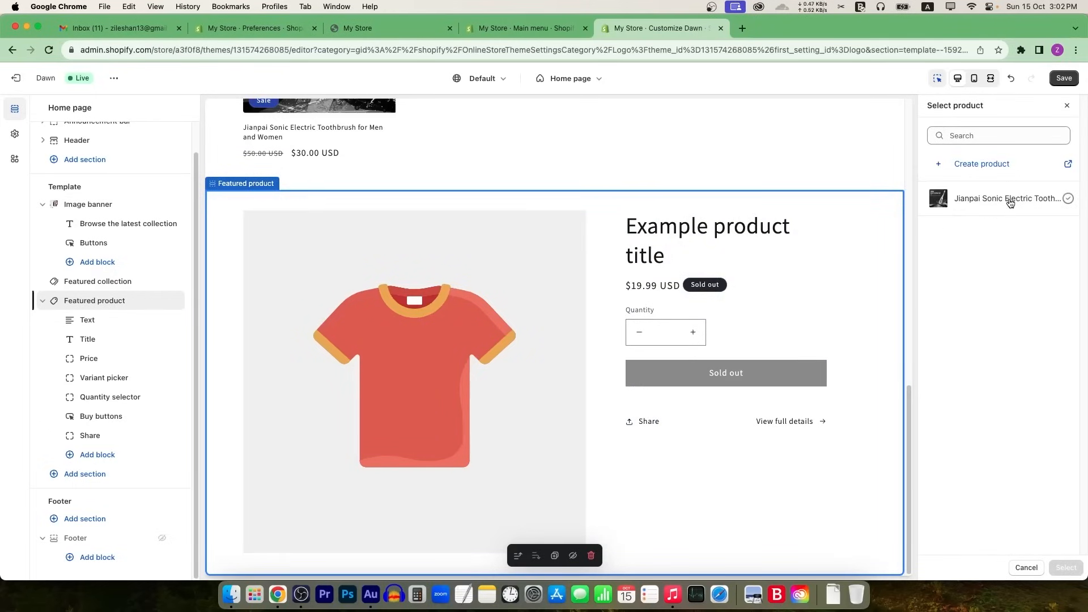
{"action": "left_click", "coordinate": [1010, 199]}
{"action": "left_click", "coordinate": [1066, 567]}
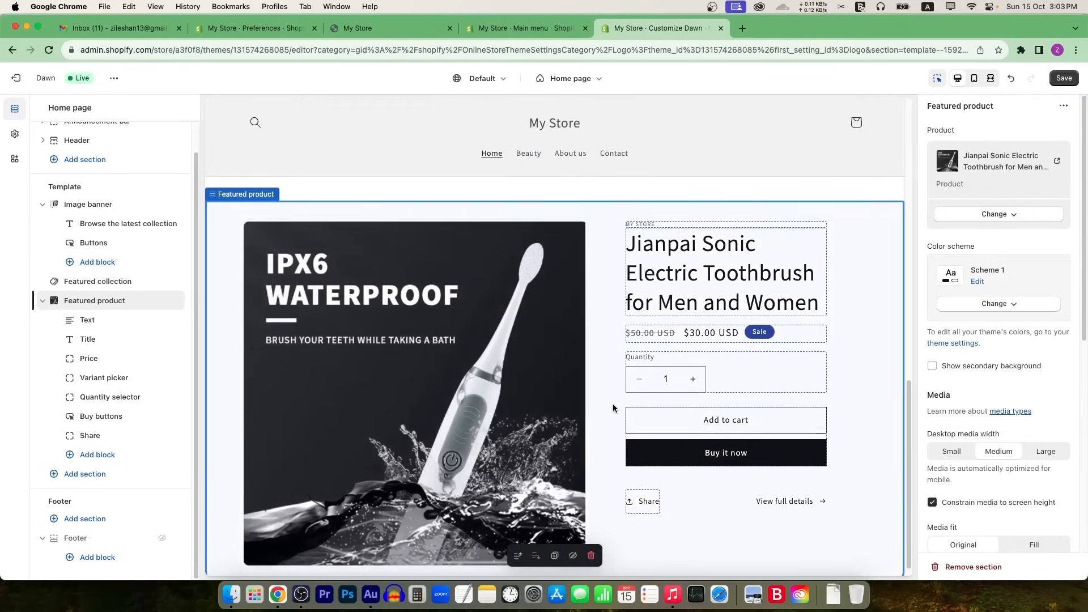
Step: Set desktop media position to Right, increase top padding, and save the theme
{"action": "scroll", "coordinate": [963, 440], "scroll_direction": "down", "scroll_amount": 4}
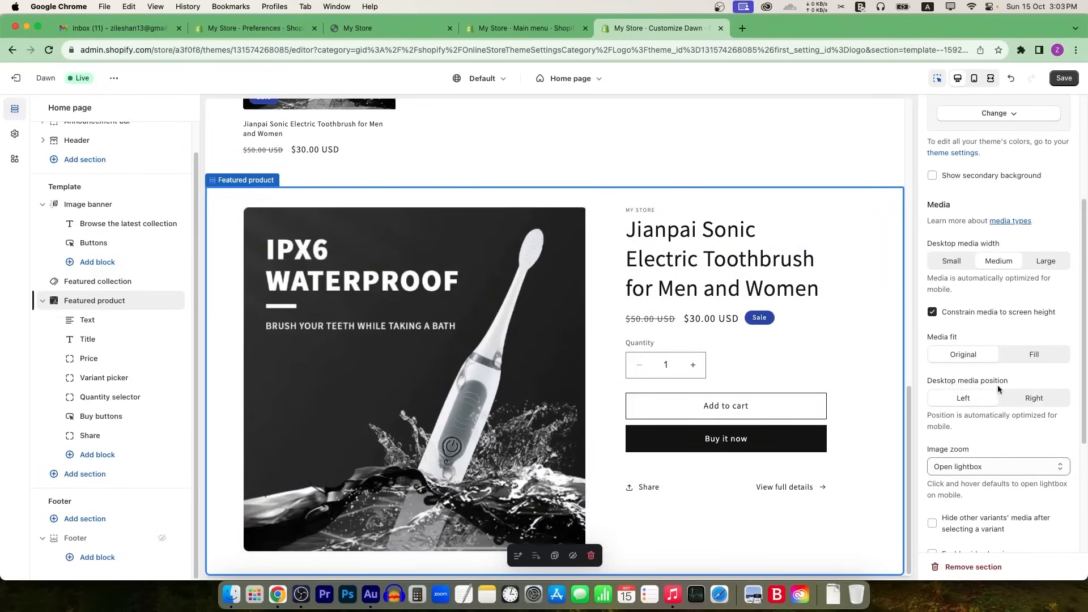
{"action": "left_click", "coordinate": [1042, 402]}
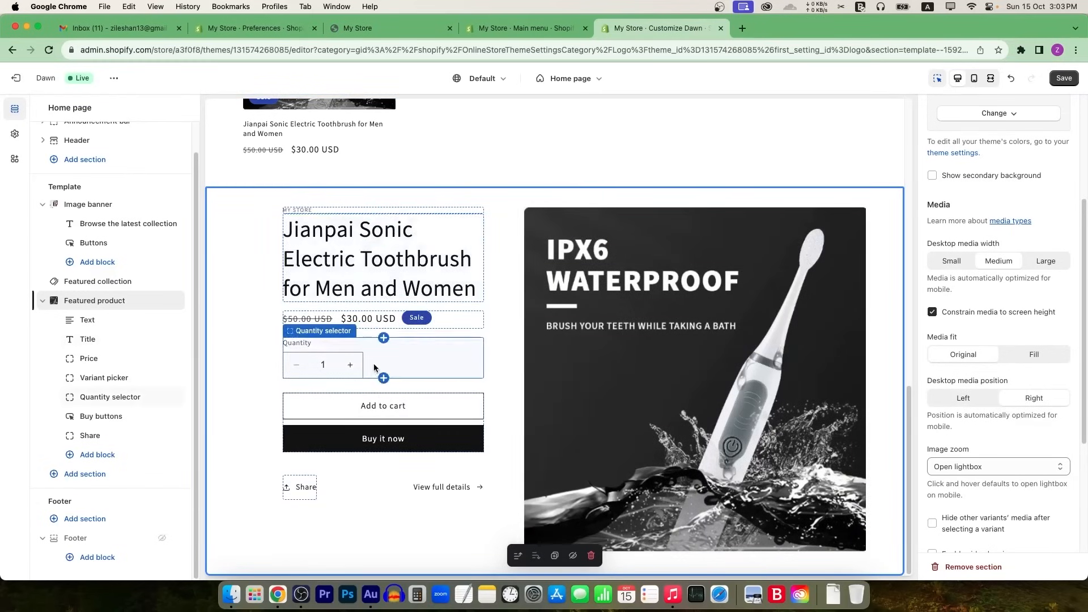
{"action": "scroll", "coordinate": [1020, 334], "scroll_direction": "down", "scroll_amount": 4}
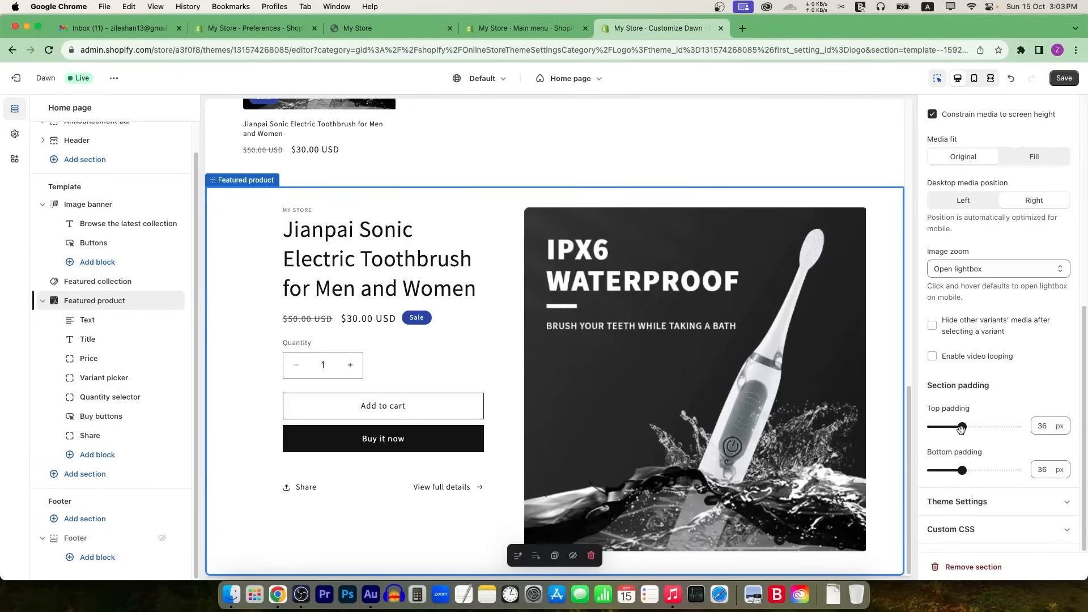
{"action": "mouse_move", "coordinate": [963, 427]}
{"action": "left_mouse_down"}
{"action": "mouse_move", "coordinate": [981, 427]}
{"action": "mouse_move", "coordinate": [962, 426]}
{"action": "left_mouse_up"}
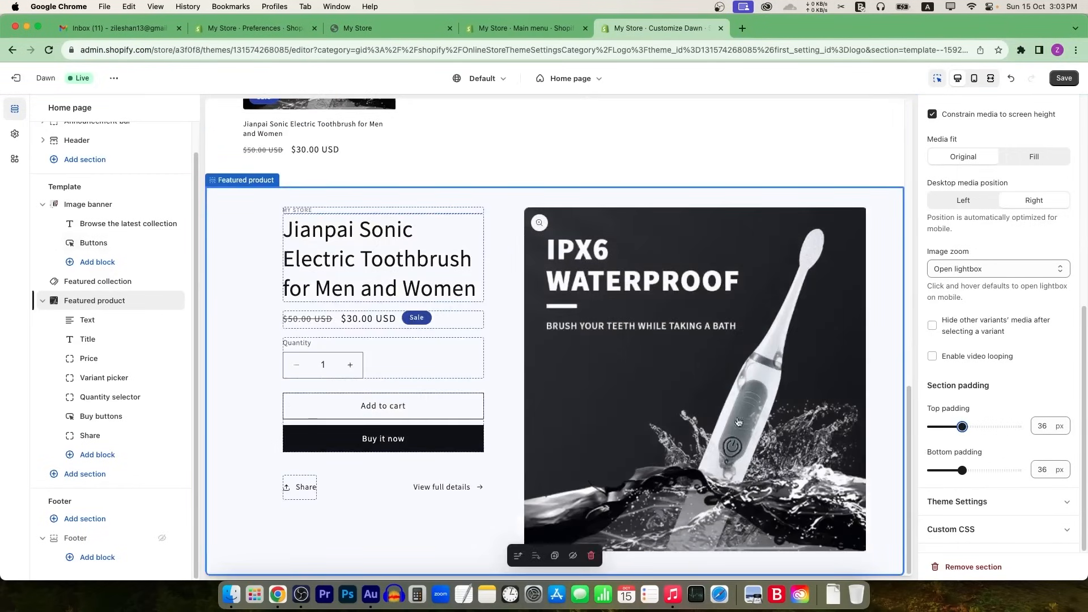
{"action": "left_click", "coordinate": [1057, 76]}
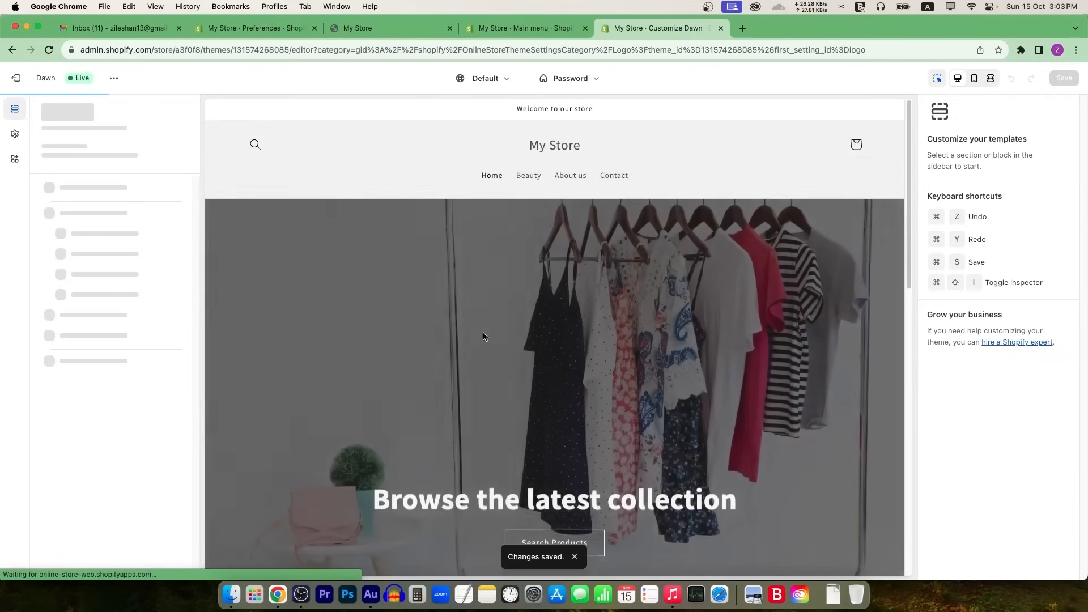
Step: Insert an Image banner section below the featured toothbrush
{"action": "scroll", "coordinate": [484, 348], "scroll_direction": "down", "scroll_amount": 12}
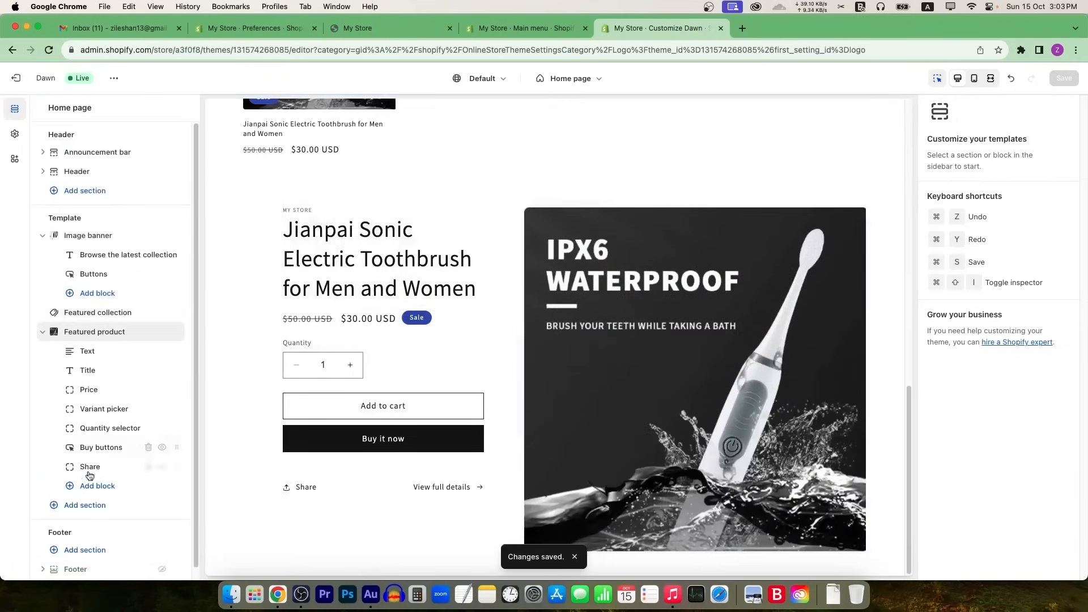
{"action": "left_click", "coordinate": [83, 510]}
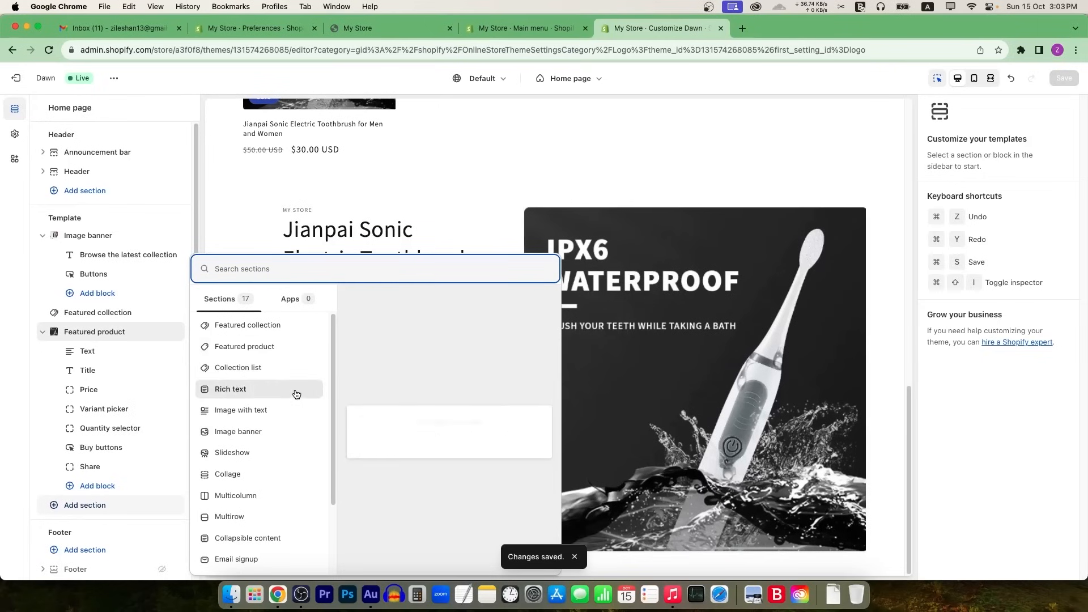
{"action": "left_click", "coordinate": [267, 432]}
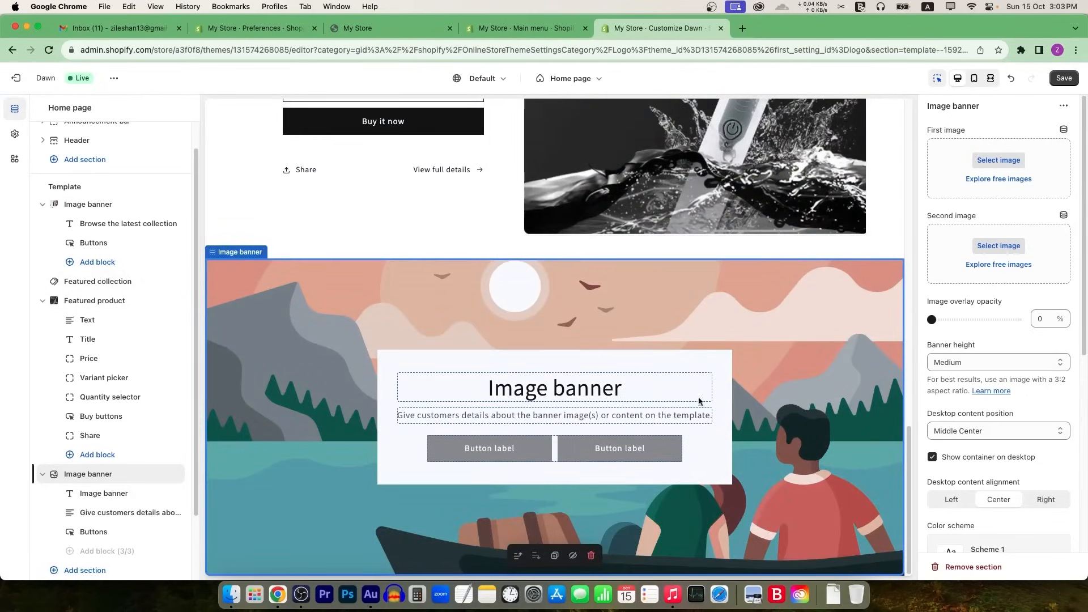
Step: Select and edit the image banner's heading text in the Text block settings
{"action": "left_click", "coordinate": [586, 390]}
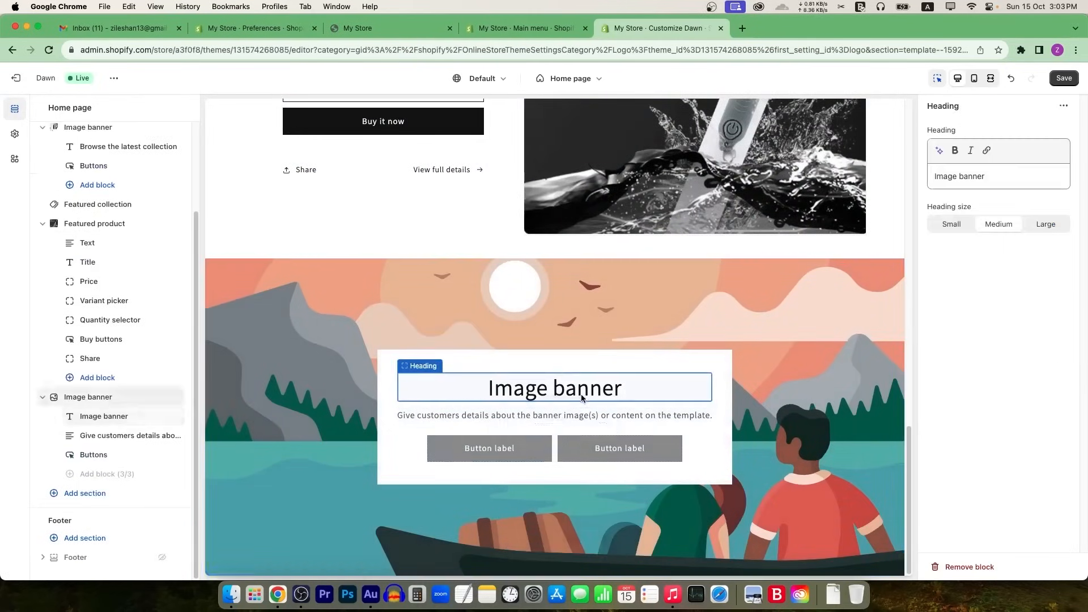
{"action": "left_click", "coordinate": [1001, 179]}
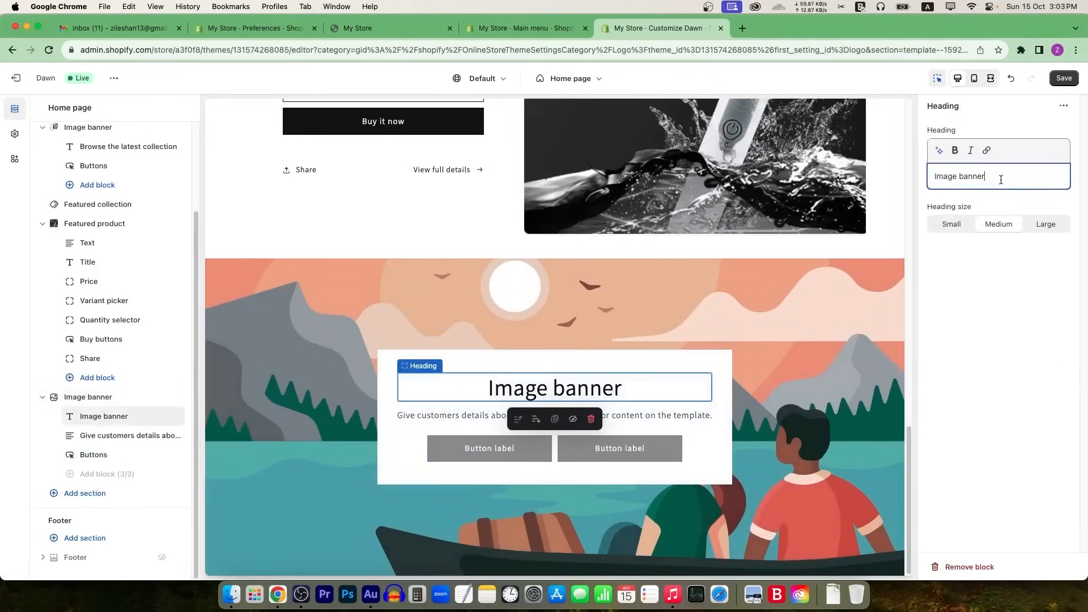
{"action": "triple_click", "coordinate": [969, 175]}
{"action": "type", "text": "Shop"}
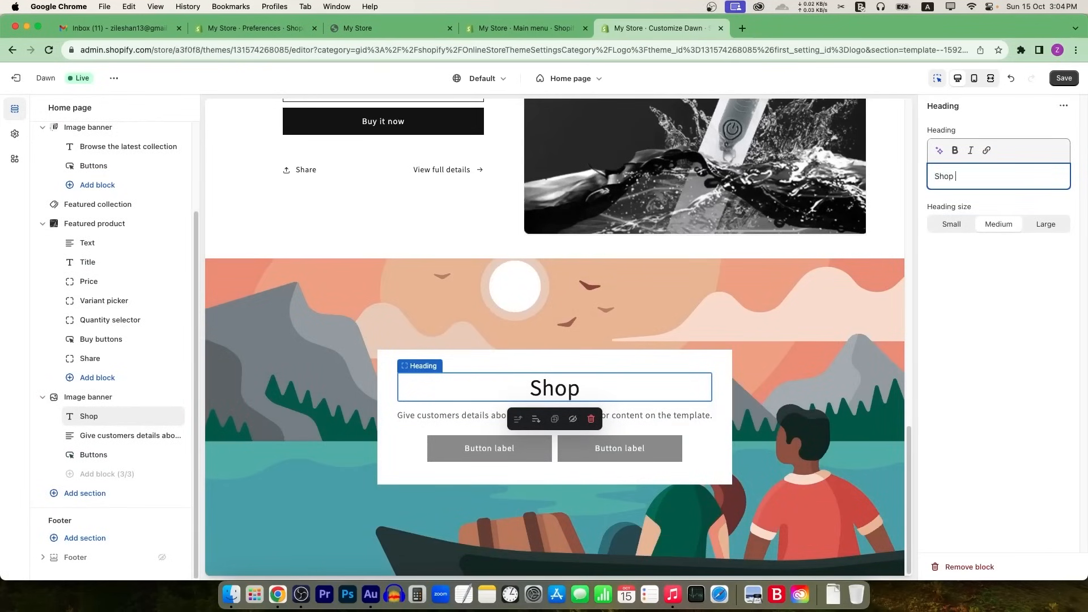
{"action": "key", "text": "cmd+a"}
Step: Replace the banner description with '70% off on all products'
{"action": "left_click", "coordinate": [635, 417]}
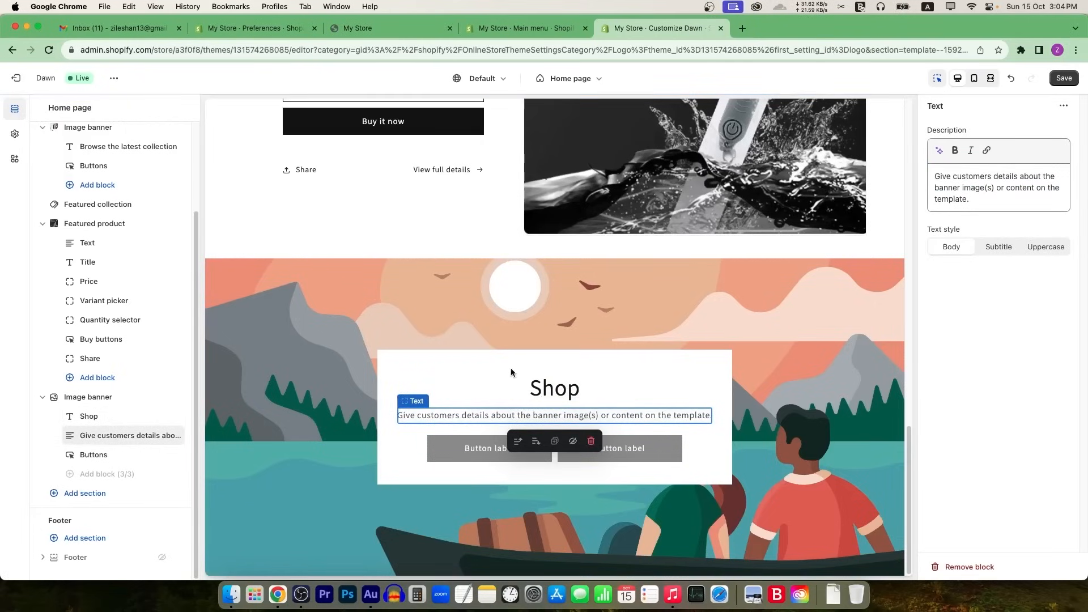
{"action": "scroll", "coordinate": [531, 401], "scroll_direction": "up", "scroll_amount": 15}
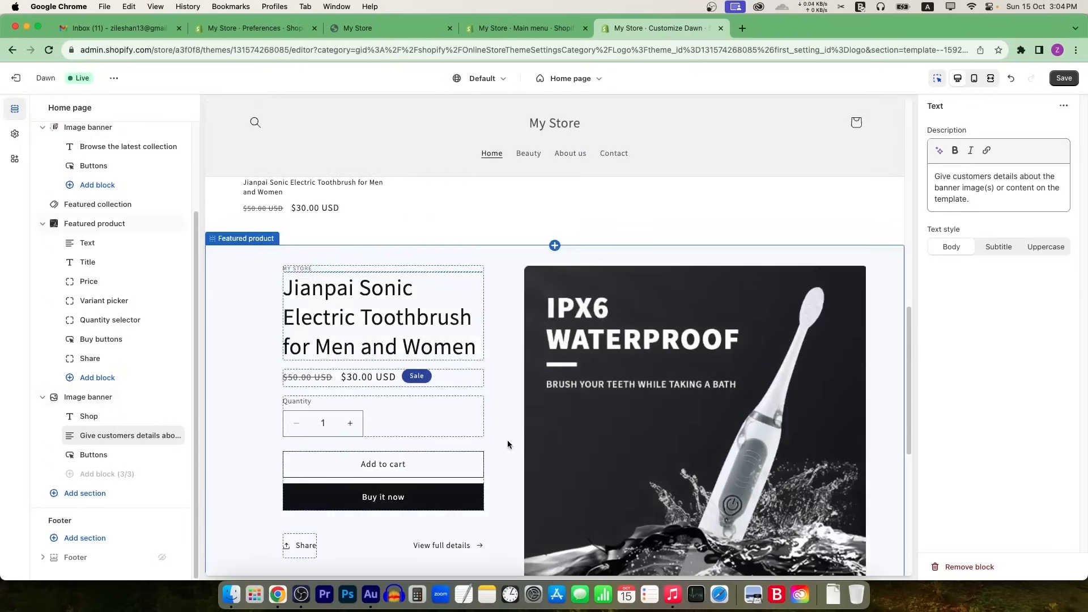
{"action": "scroll", "coordinate": [498, 448], "scroll_direction": "down", "scroll_amount": 15}
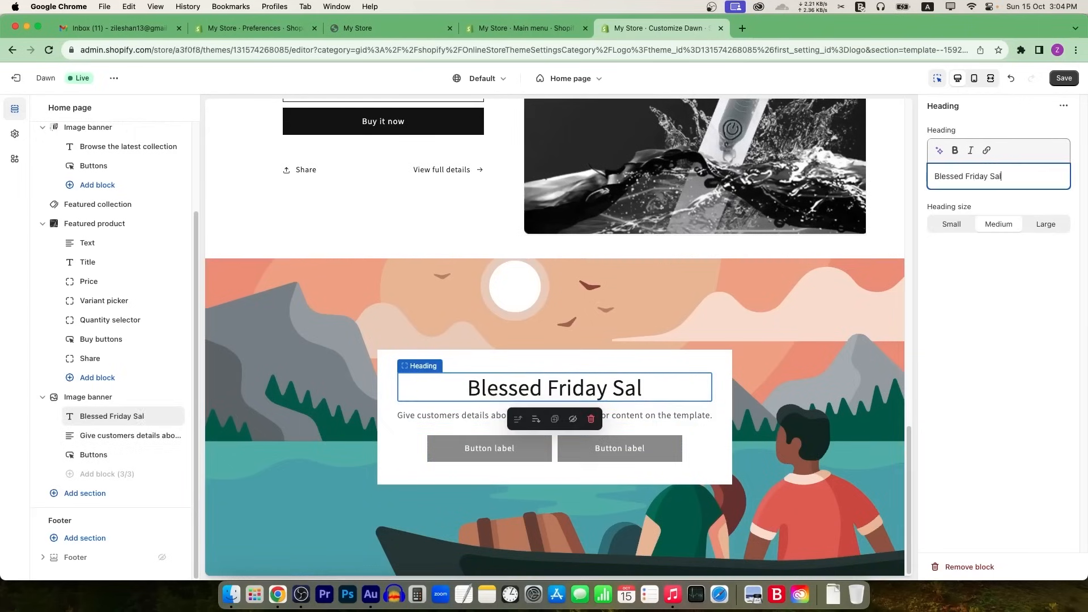
{"action": "type", "text": "essed Friday Sale"}
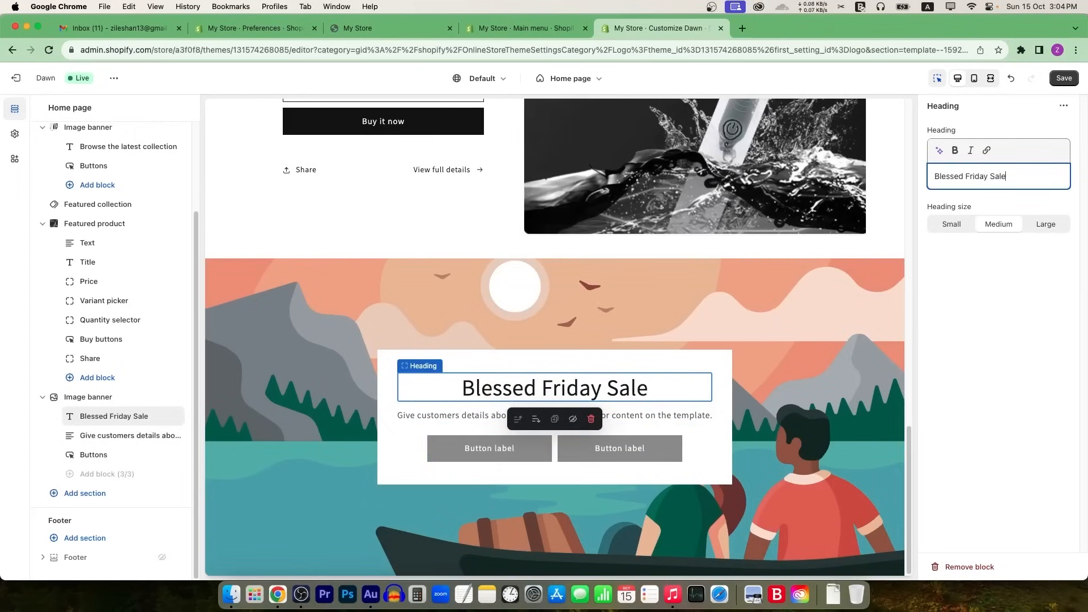
{"action": "left_click", "coordinate": [687, 416]}
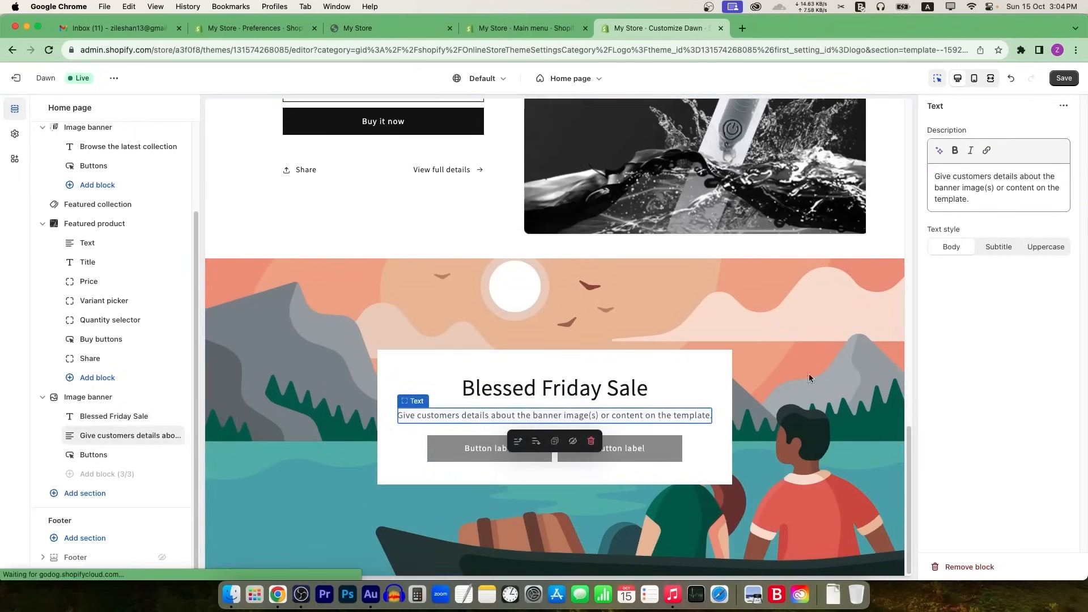
{"action": "left_click_drag", "start_coordinate": [977, 212], "coordinate": [906, 169]}
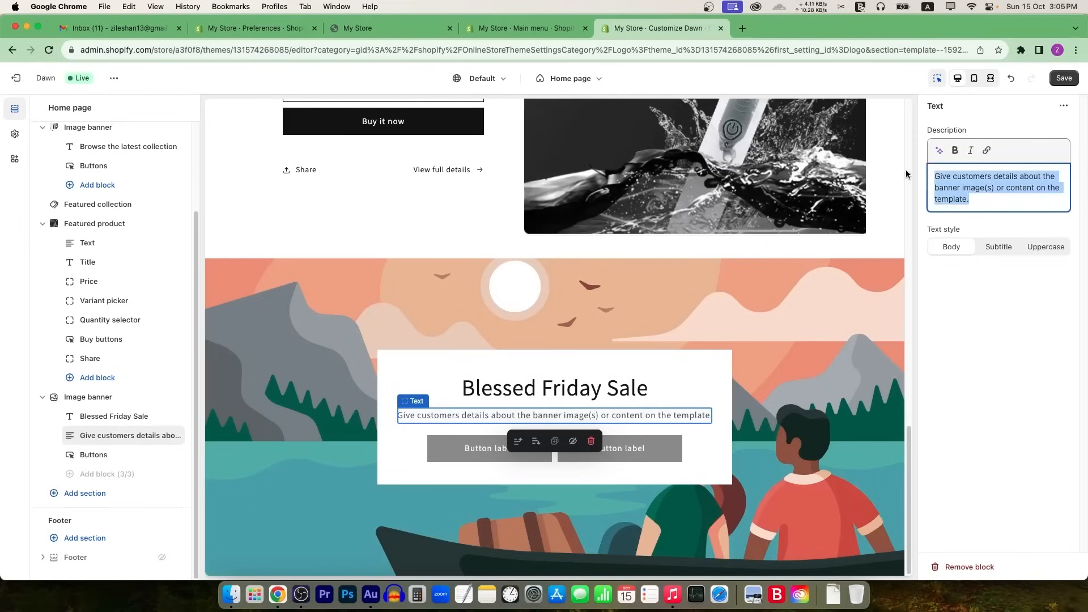
{"action": "type", "text": "5"}
{"action": "key", "text": "BackSpace"}
{"action": "type", "text": "70%"}
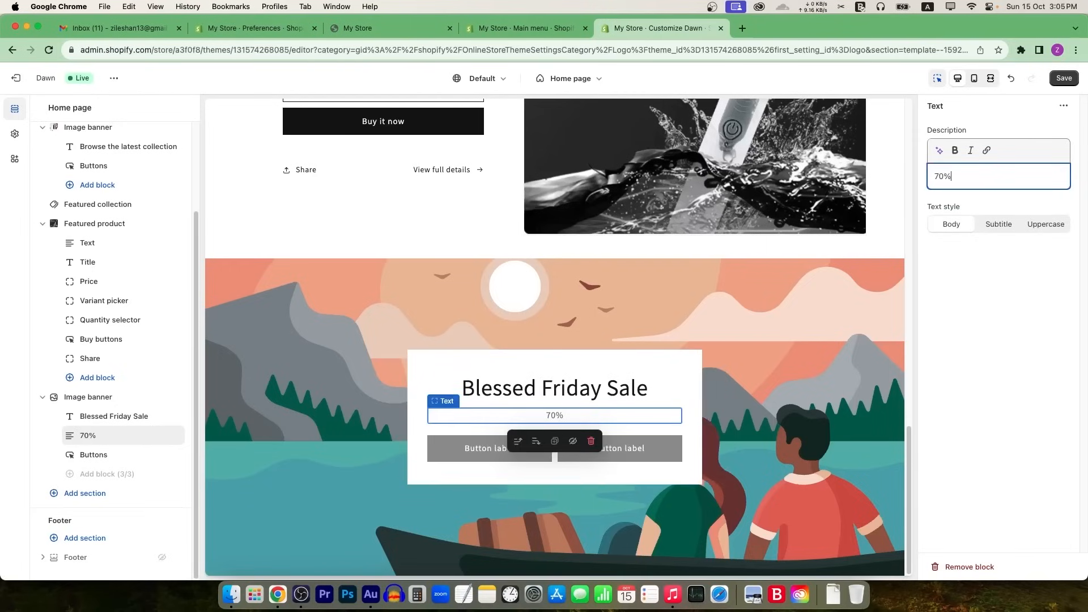
{"action": "type", "text": " off on all products"}
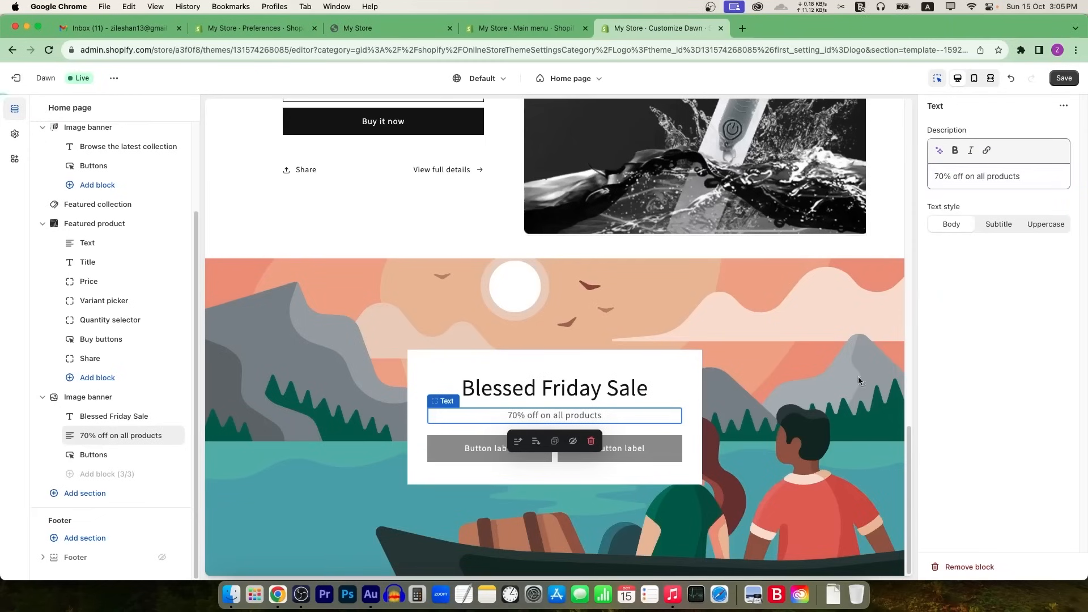
Step: Clear the second button's label in the banner's Buttons block to hide it
{"action": "left_click", "coordinate": [462, 447]}
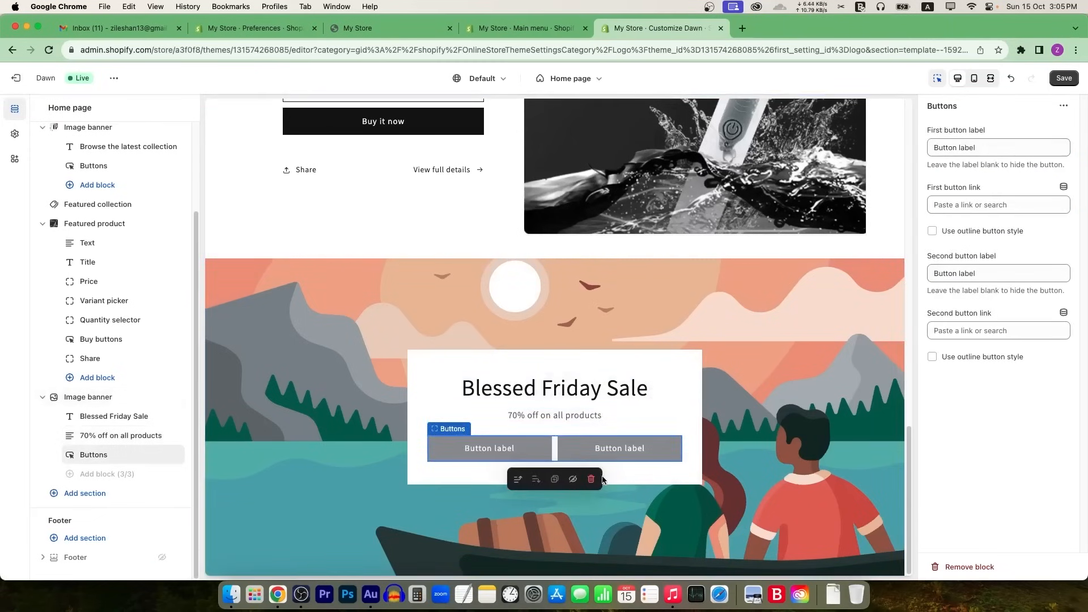
{"action": "left_click", "coordinate": [638, 374]}
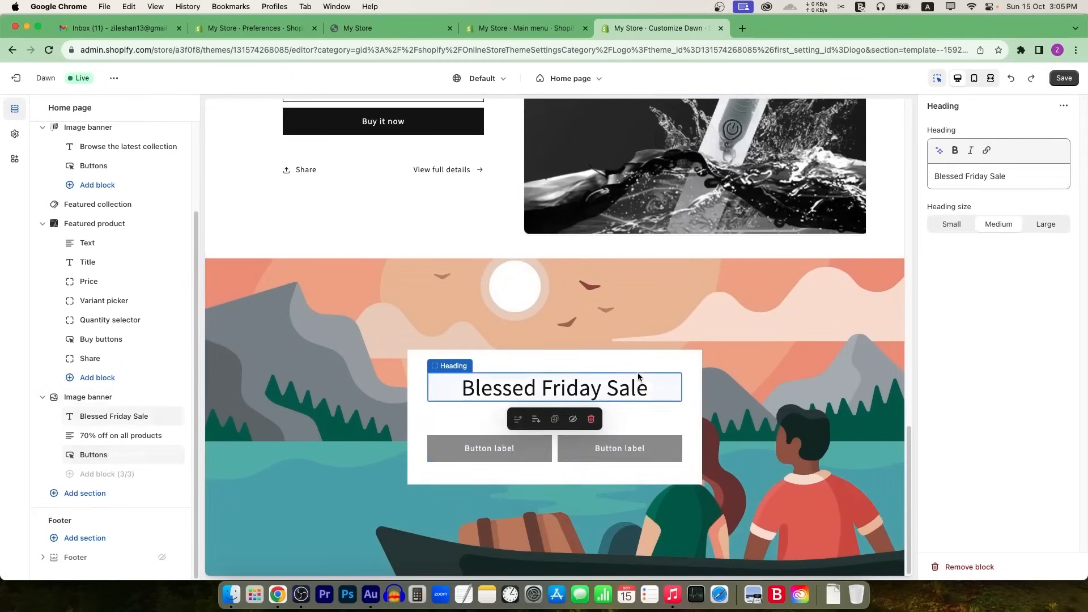
{"action": "left_click", "coordinate": [604, 436]}
{"action": "left_click_drag", "start_coordinate": [592, 456], "coordinate": [570, 449]}
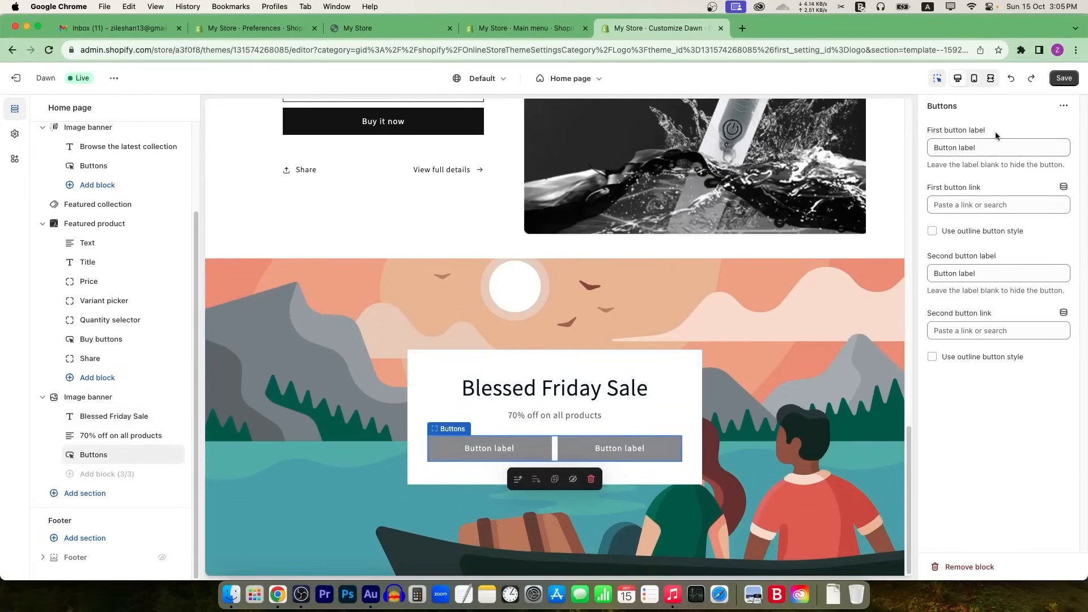
{"action": "triple_click", "coordinate": [983, 273]}
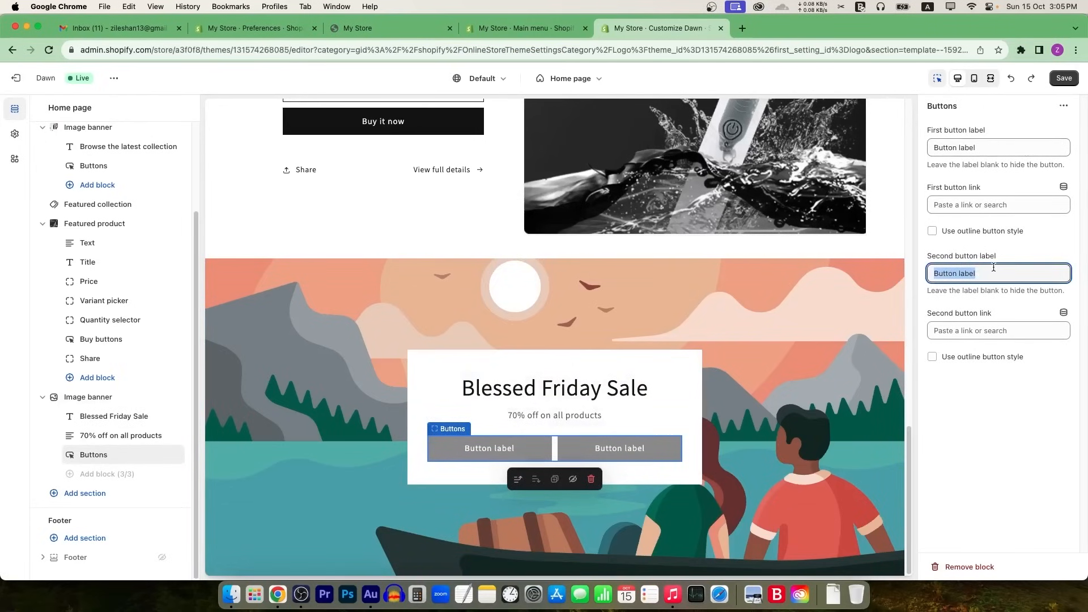
{"action": "key", "text": "BackSpace"}
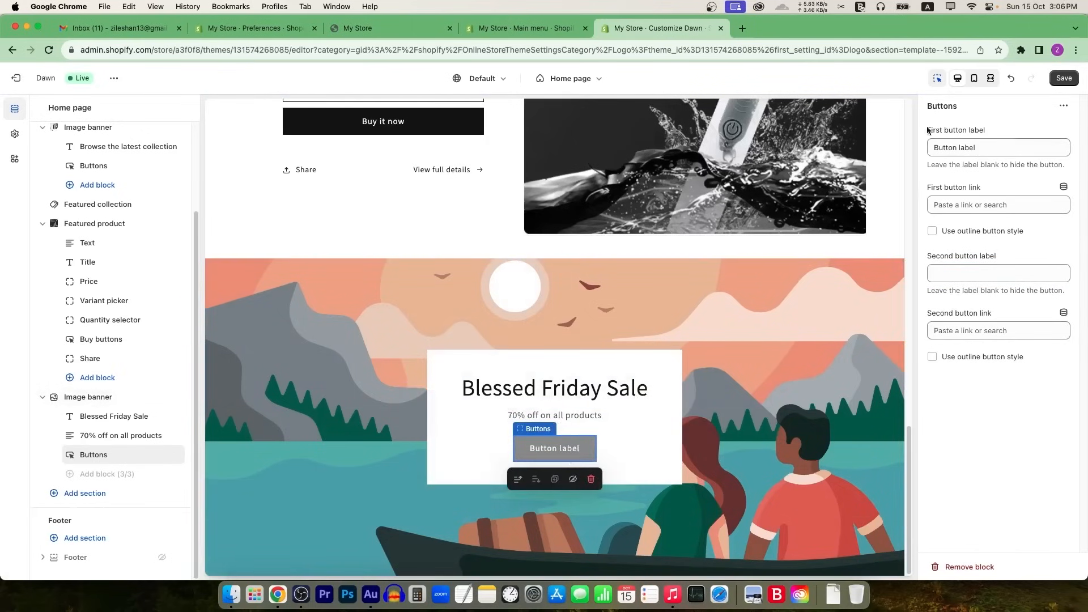
Step: Rename the first button's label to 'Shop Now'
{"action": "double_click", "coordinate": [983, 147]}
{"action": "key", "text": "super+a"}
{"action": "type", "text": "Sh"}
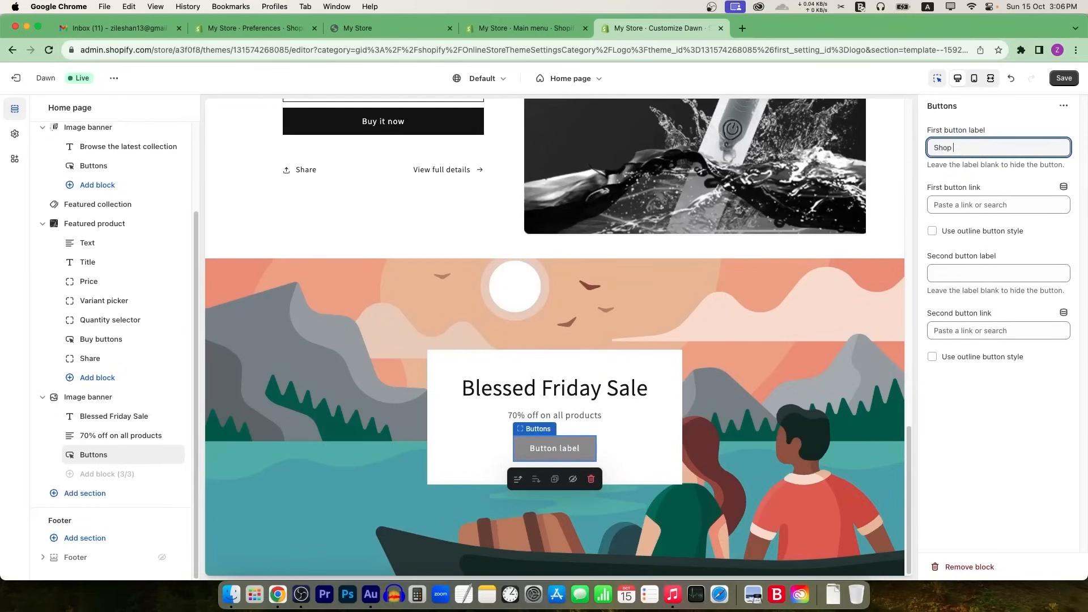
{"action": "left_click", "coordinate": [1014, 409]}
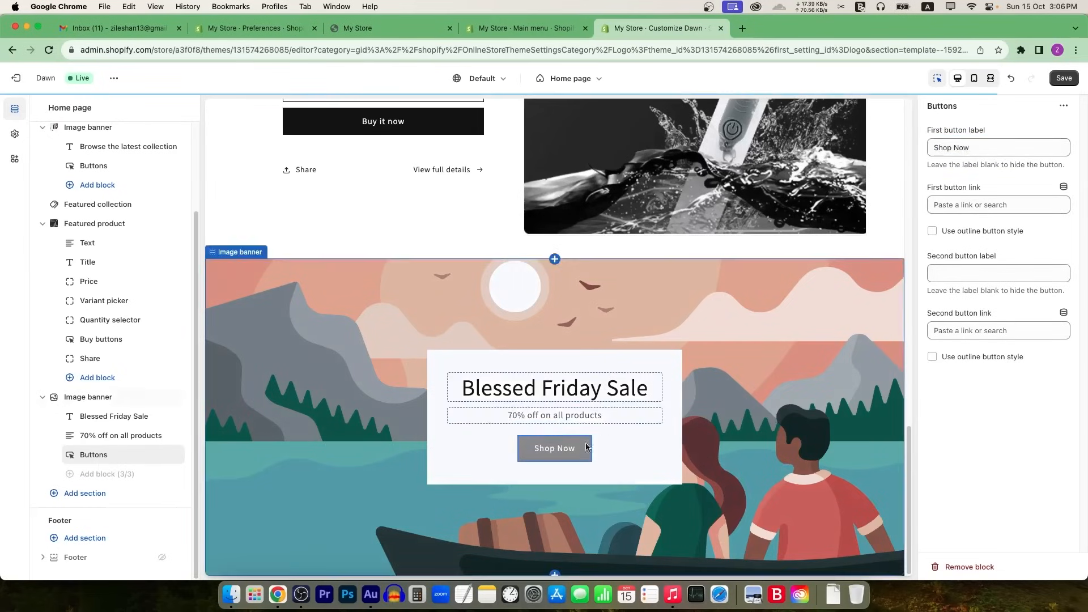
Step: Link the Shop Now button to the Jianpai Sonic Electric Toothbrush product
{"action": "left_click", "coordinate": [554, 432]}
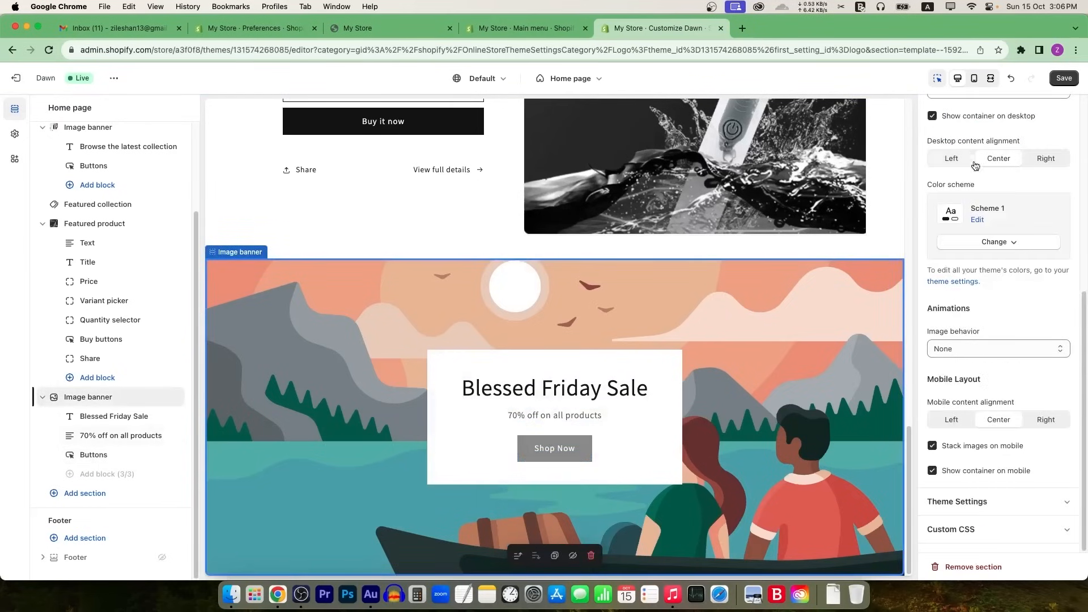
{"action": "left_click", "coordinate": [978, 221]}
{"action": "left_click", "coordinate": [555, 447]}
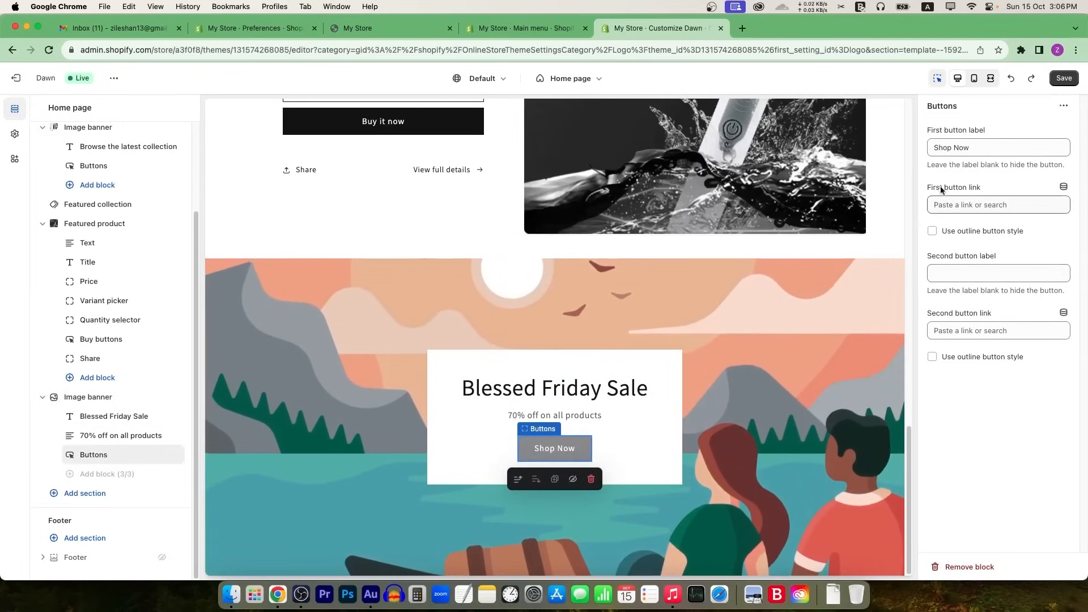
{"action": "left_click", "coordinate": [970, 205]}
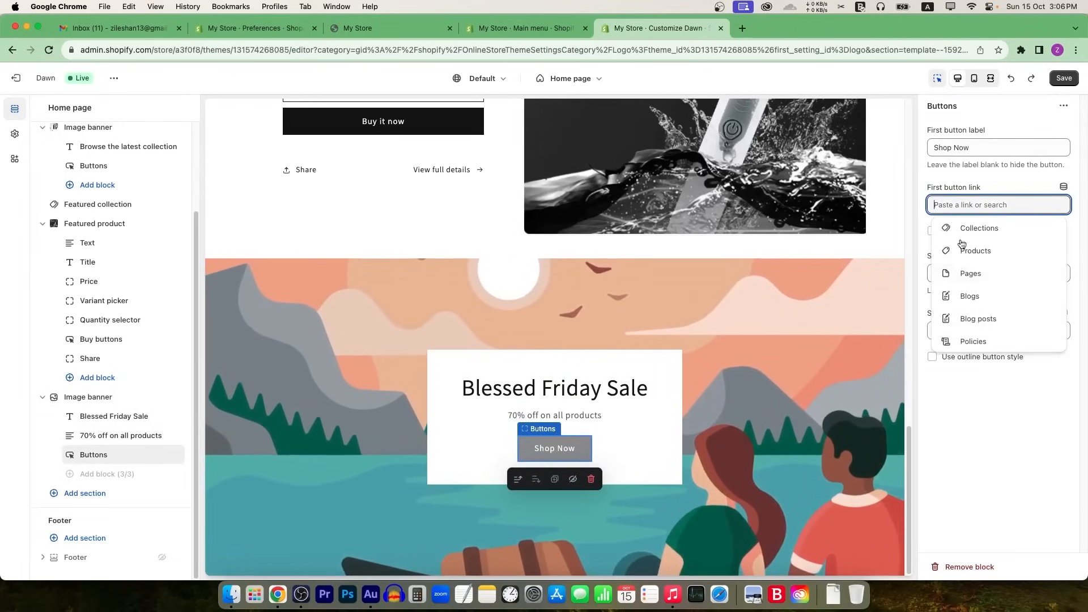
{"action": "left_click", "coordinate": [964, 180]}
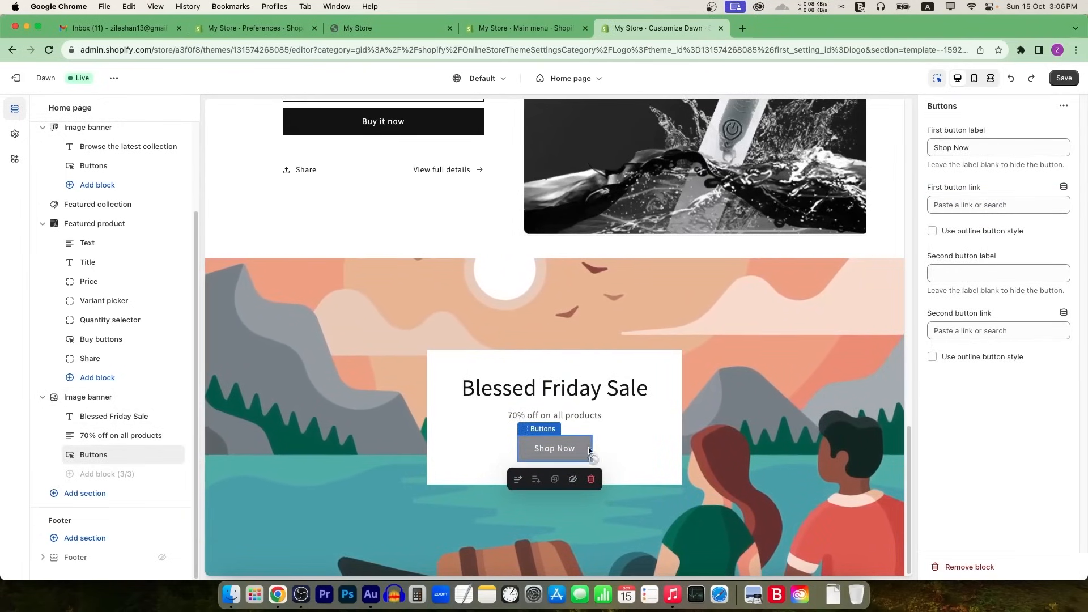
{"action": "left_click", "coordinate": [983, 205]}
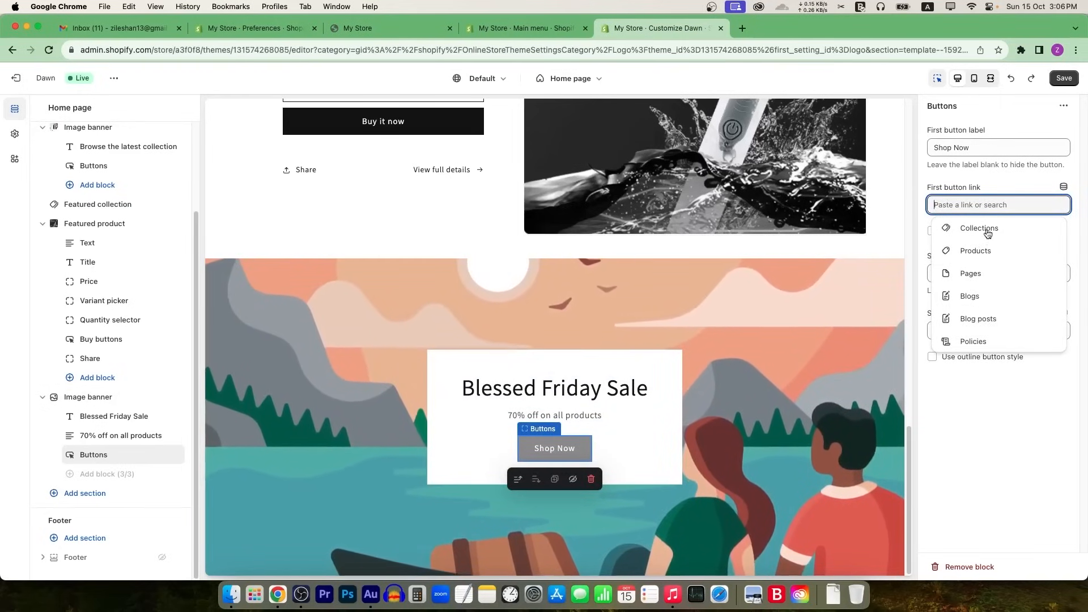
{"action": "left_click", "coordinate": [983, 251]}
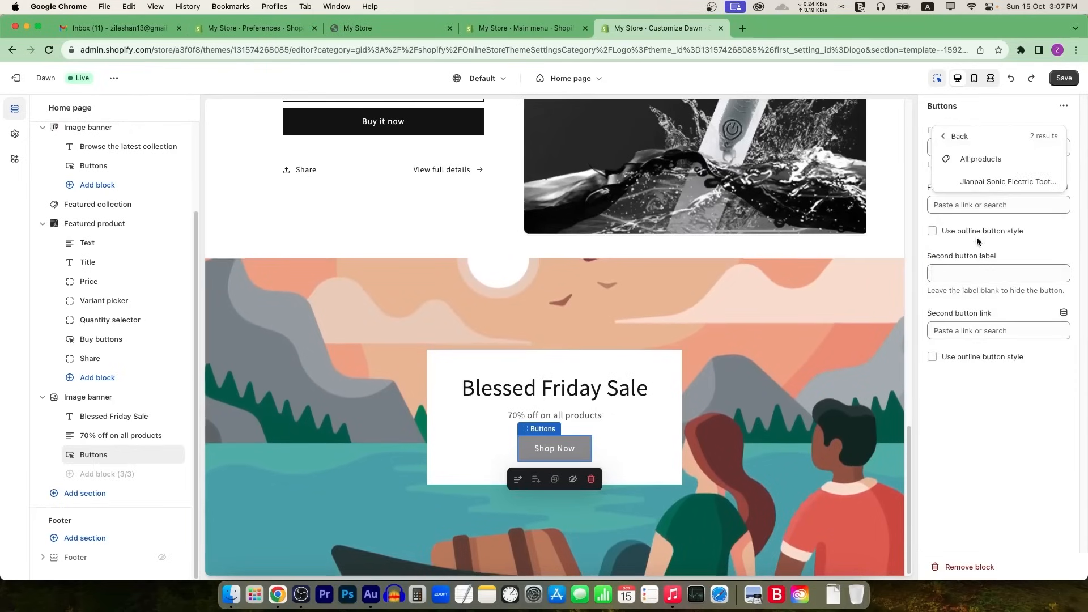
{"action": "left_click", "coordinate": [983, 181]}
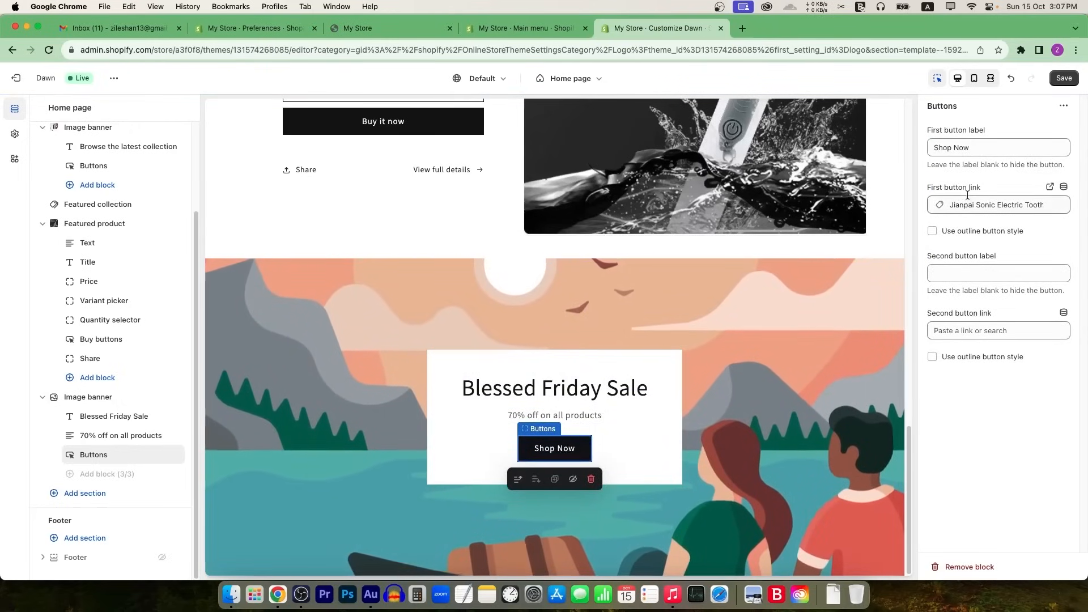
Step: Try Schemes 3 and 5, then apply the black Scheme 4 to the banner box
{"action": "left_click", "coordinate": [645, 420]}
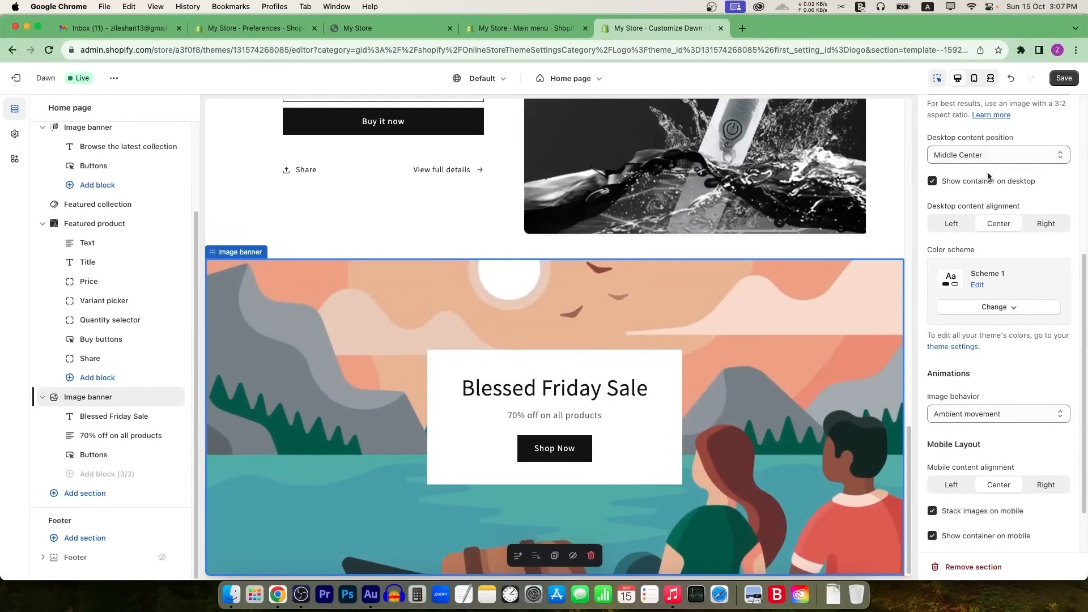
{"action": "left_click", "coordinate": [996, 307]}
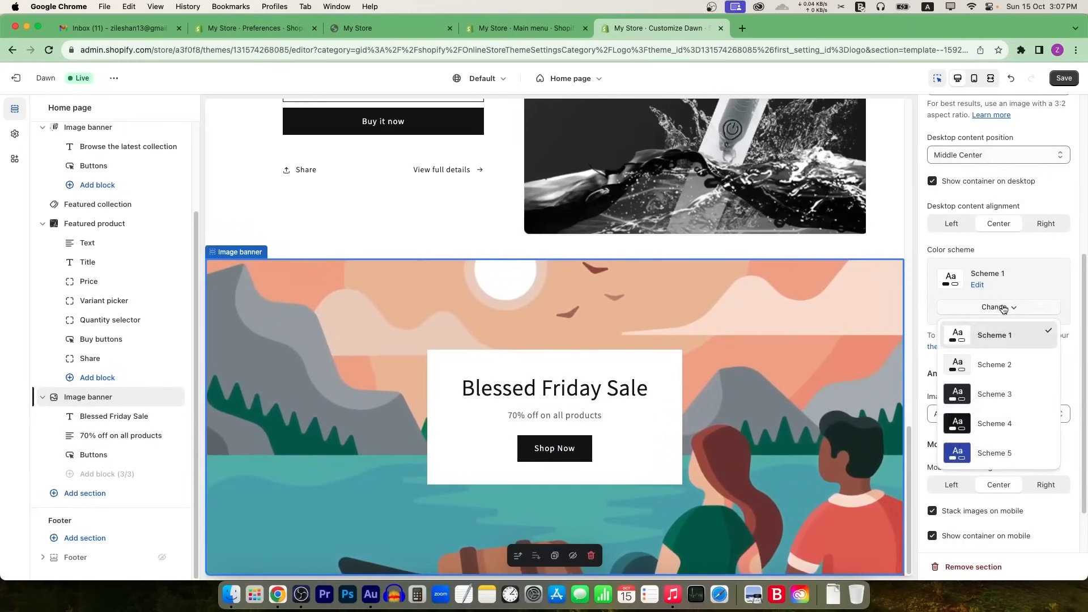
{"action": "left_click", "coordinate": [989, 395]}
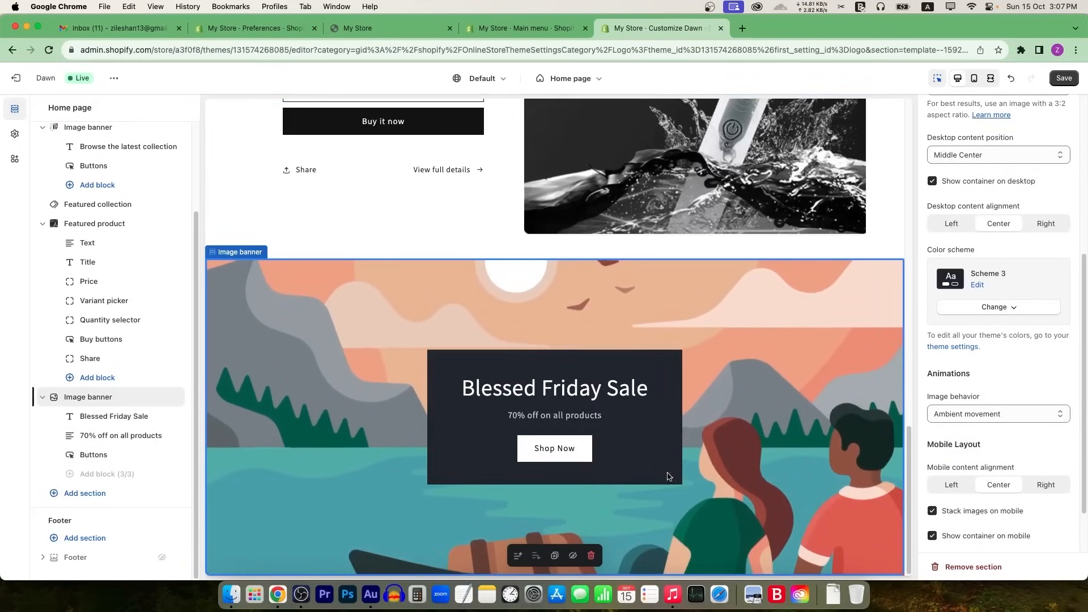
{"action": "left_click", "coordinate": [1004, 309]}
{"action": "left_click", "coordinate": [989, 453]}
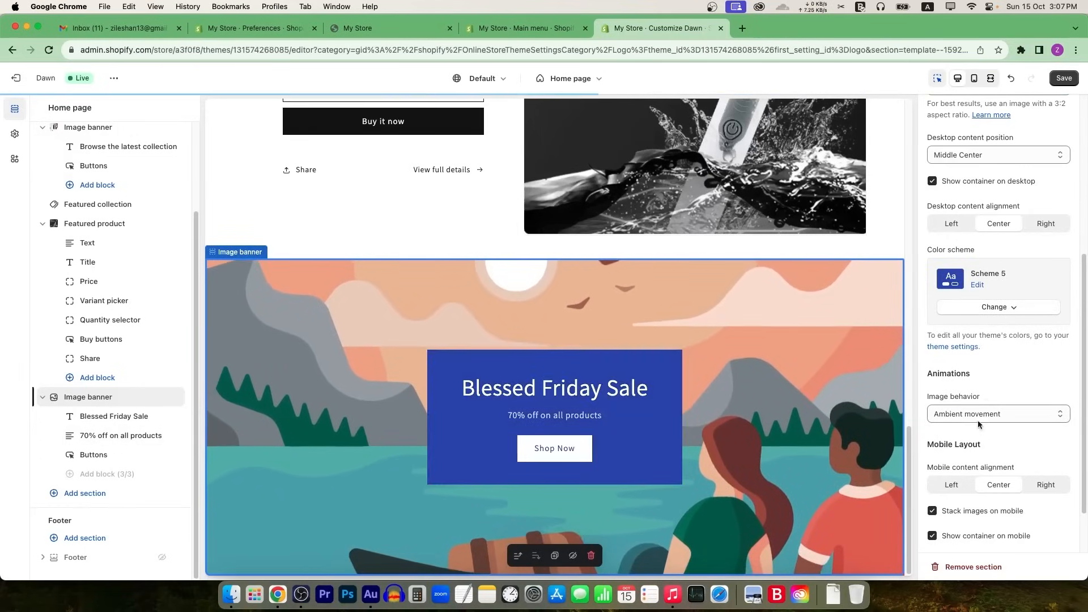
{"action": "left_click", "coordinate": [1027, 312]}
{"action": "left_click", "coordinate": [989, 424]}
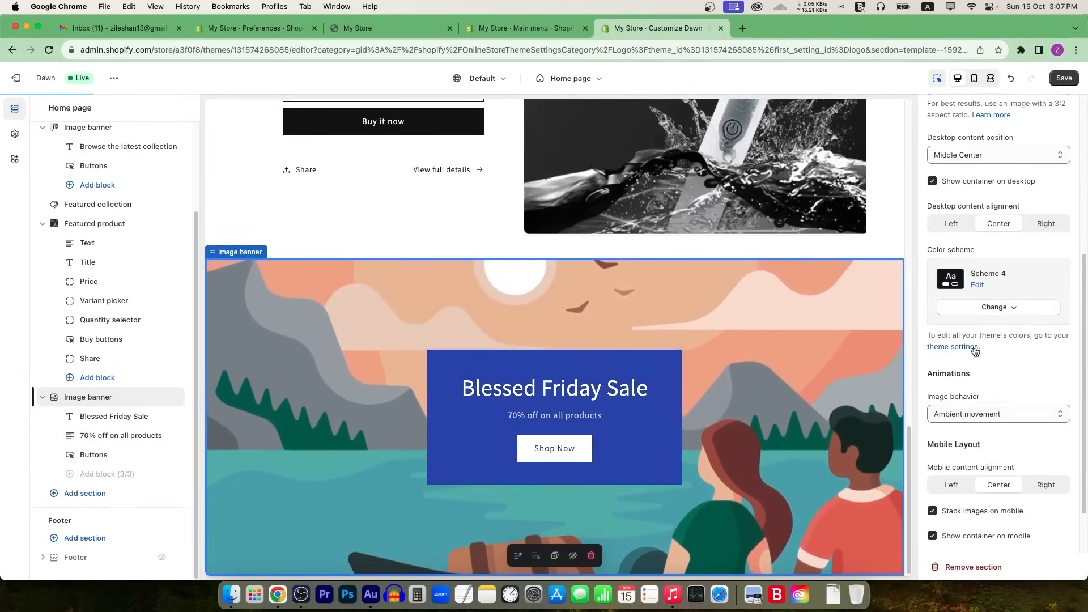
Step: Try the fixed and zoom-on-scroll image behaviours, then settle on Ambient movement
{"action": "scroll", "coordinate": [969, 426], "scroll_direction": "down", "scroll_amount": 2}
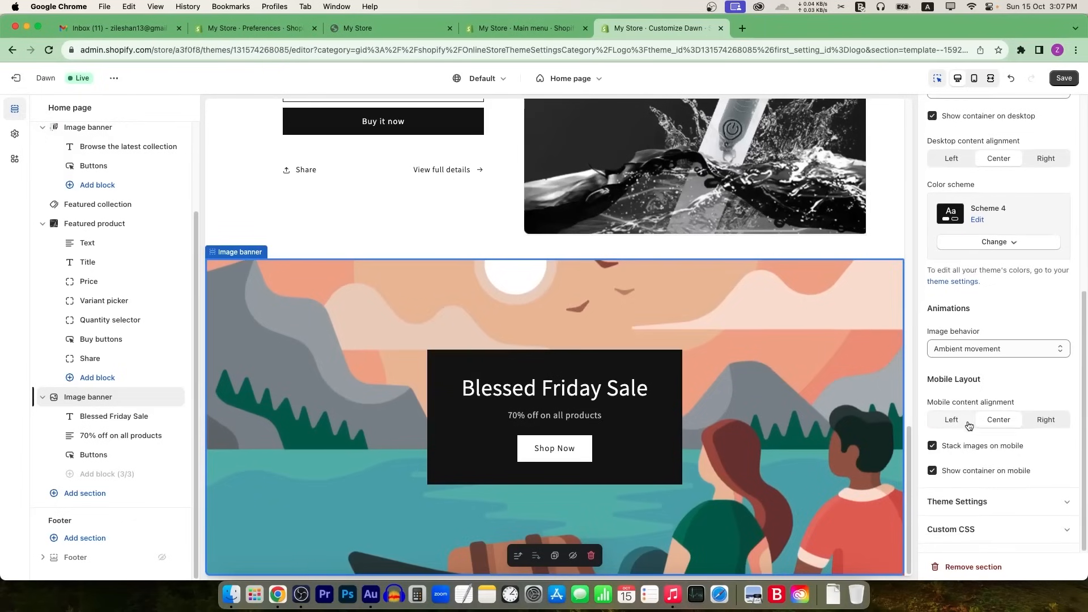
{"action": "left_click", "coordinate": [972, 347]}
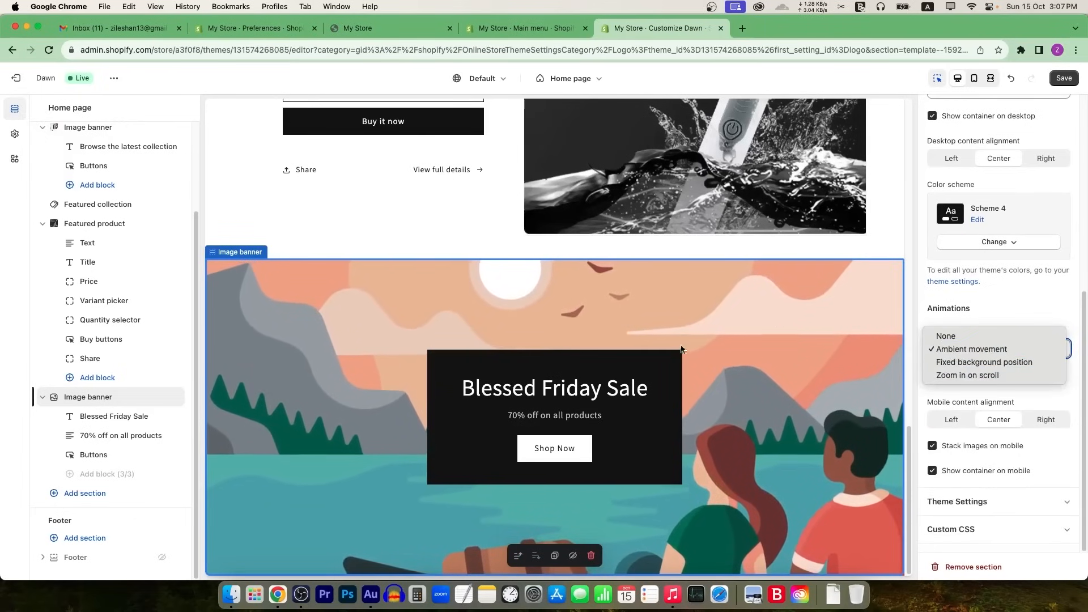
{"action": "left_click", "coordinate": [963, 361]}
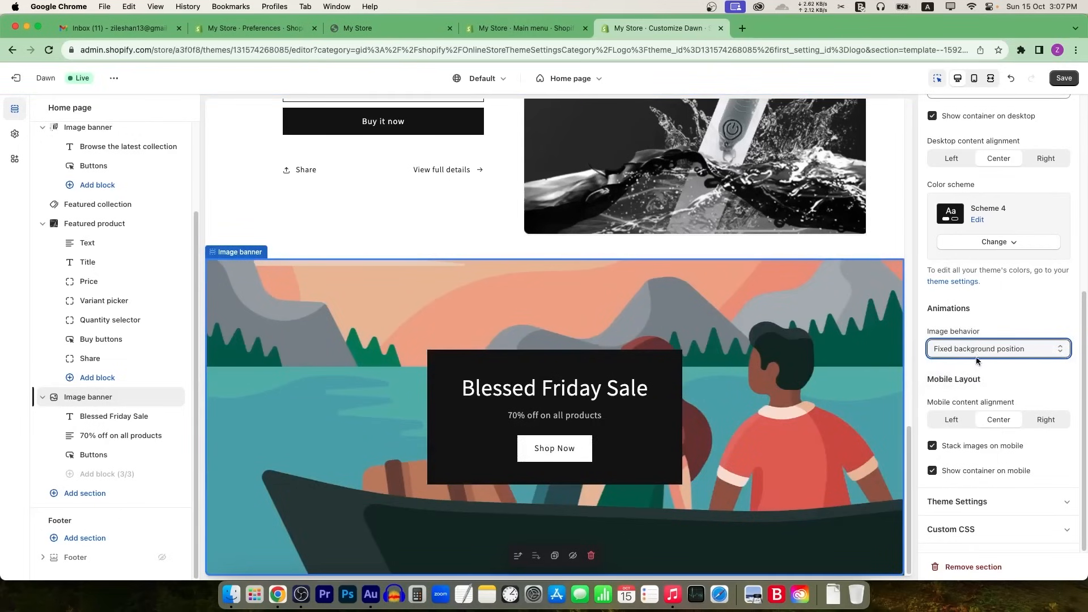
{"action": "left_click", "coordinate": [977, 357]}
{"action": "left_click", "coordinate": [974, 363]}
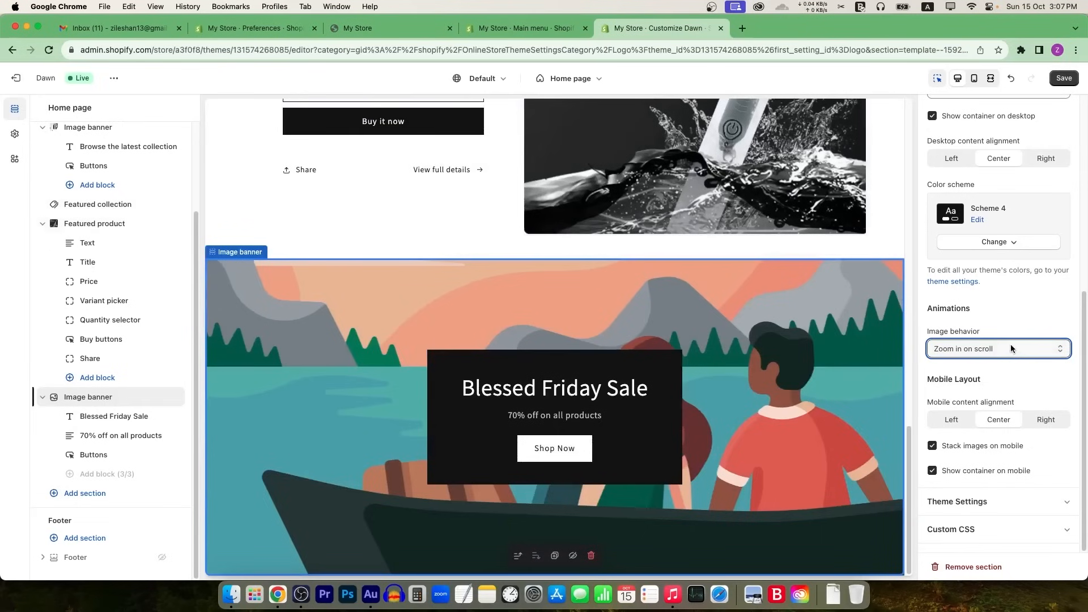
{"action": "left_click", "coordinate": [1011, 347]}
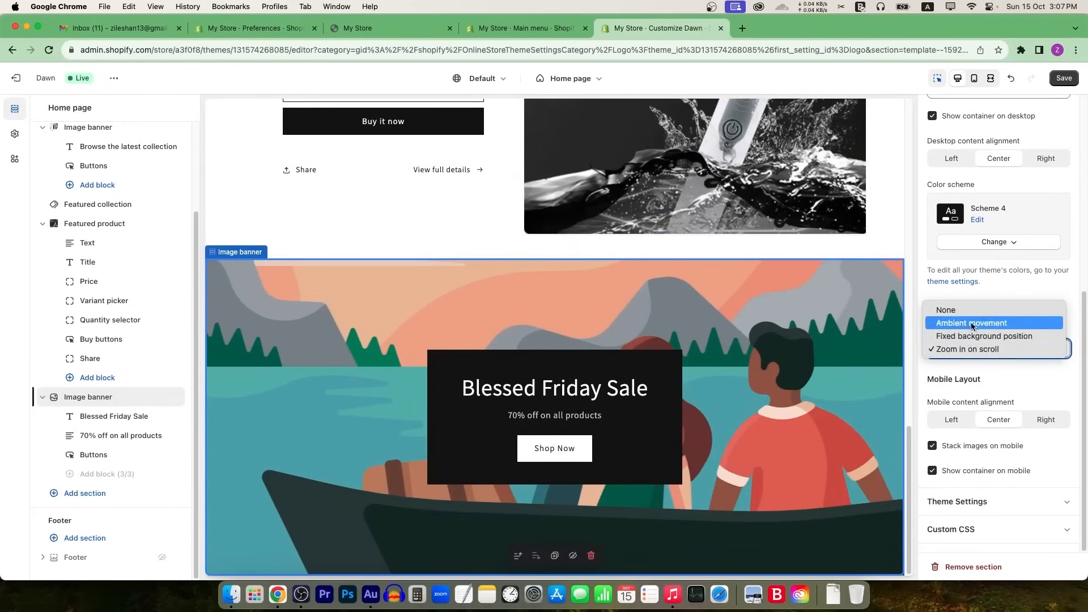
{"action": "key", "text": "Escape"}
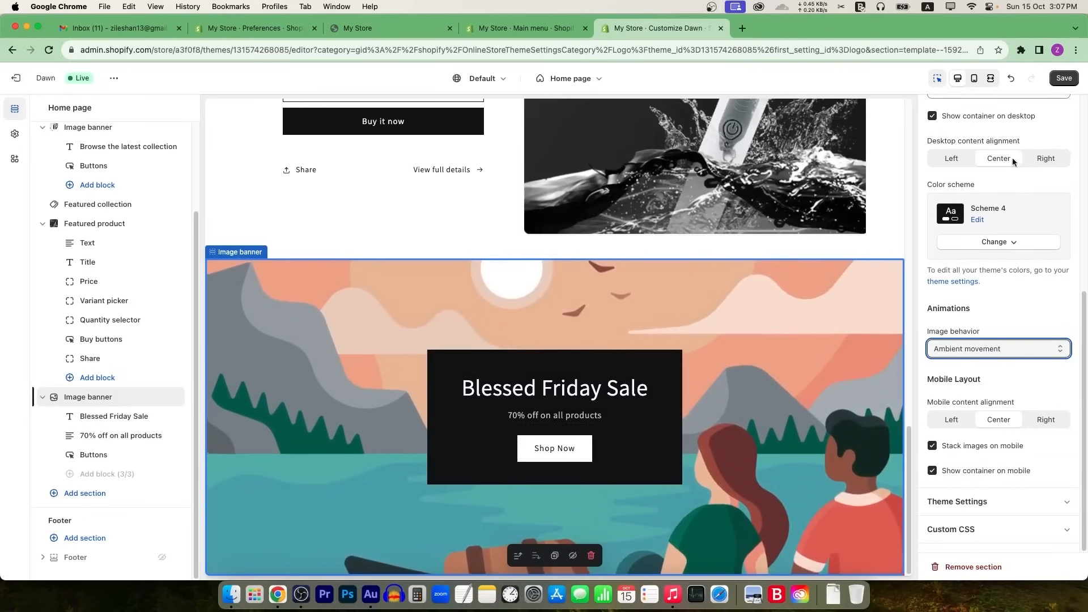
{"action": "scroll", "coordinate": [1002, 267], "scroll_direction": "up", "scroll_amount": 4}
{"action": "scroll", "coordinate": [1002, 268], "scroll_direction": "up", "scroll_amount": 3}
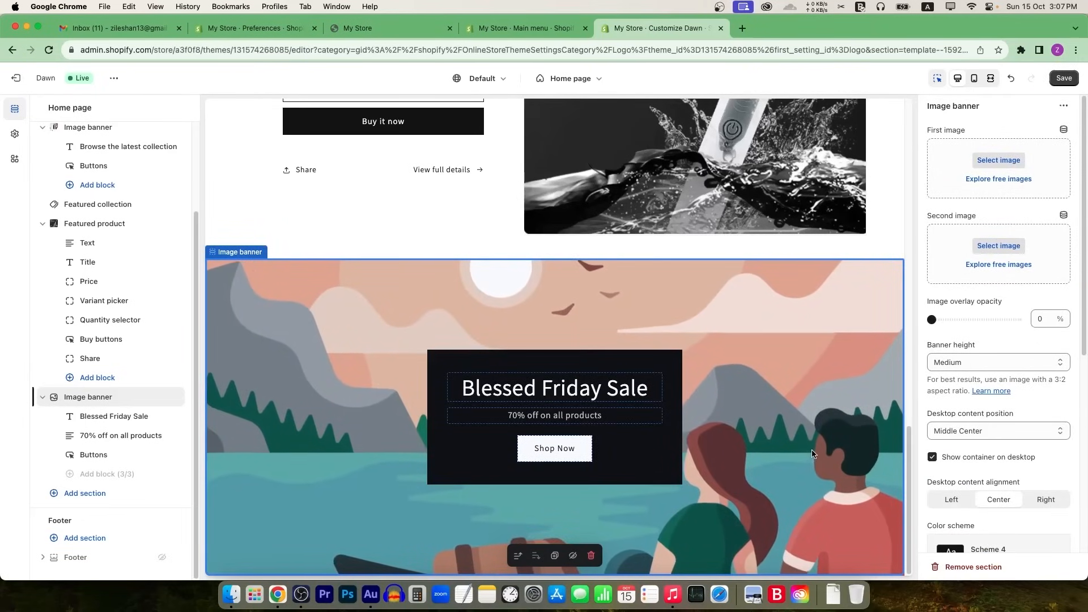
Step: Set the banner's first image to the purple bridge photo from Staff Favorites
{"action": "left_click", "coordinate": [1012, 180]}
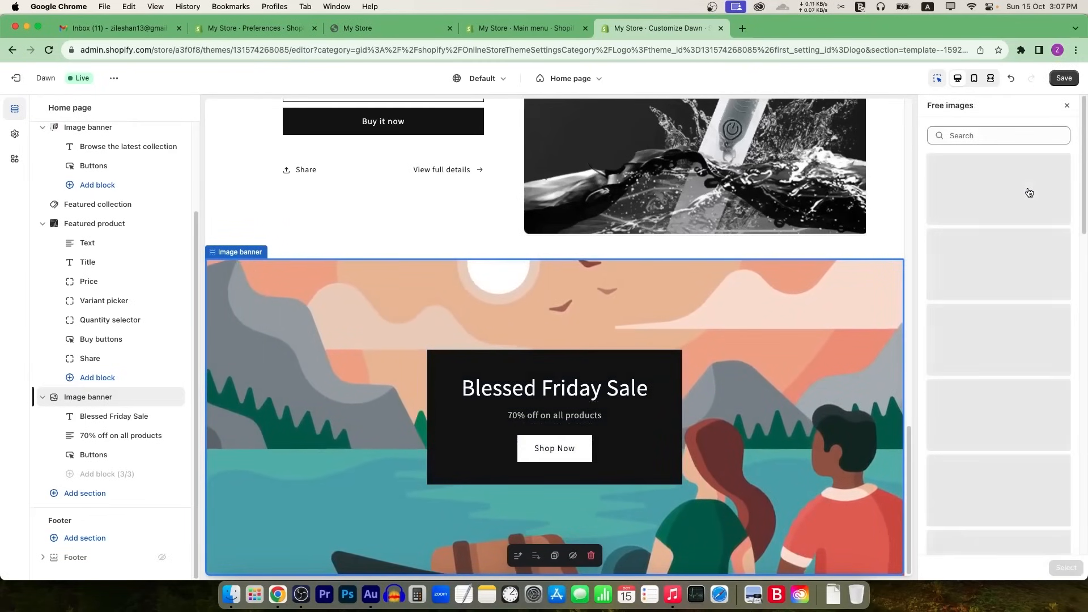
{"action": "left_click", "coordinate": [1009, 183]}
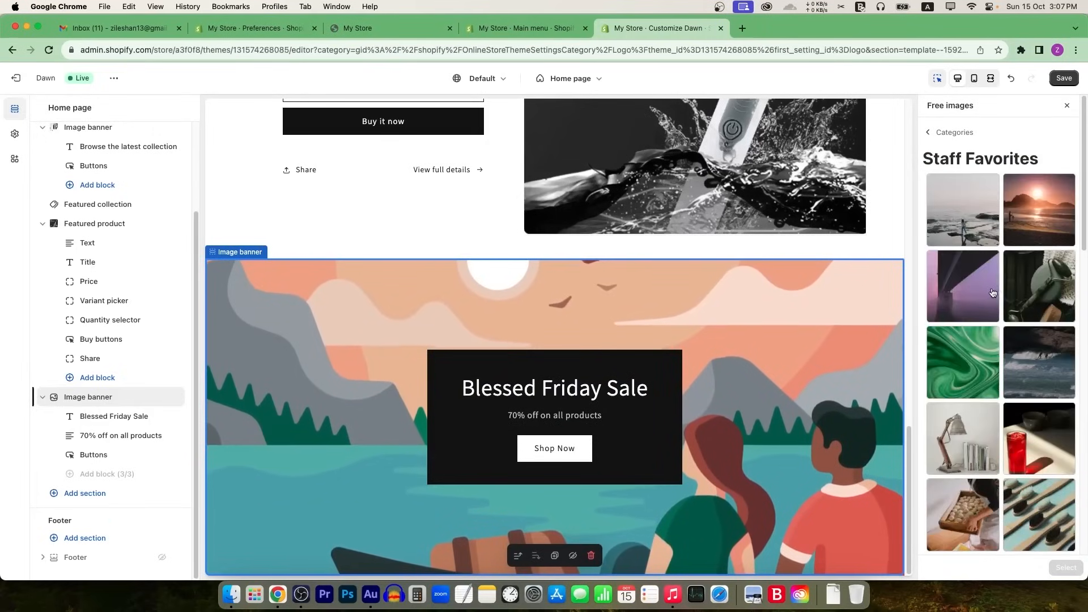
{"action": "left_click", "coordinate": [986, 313]}
{"action": "left_click", "coordinate": [1065, 567]}
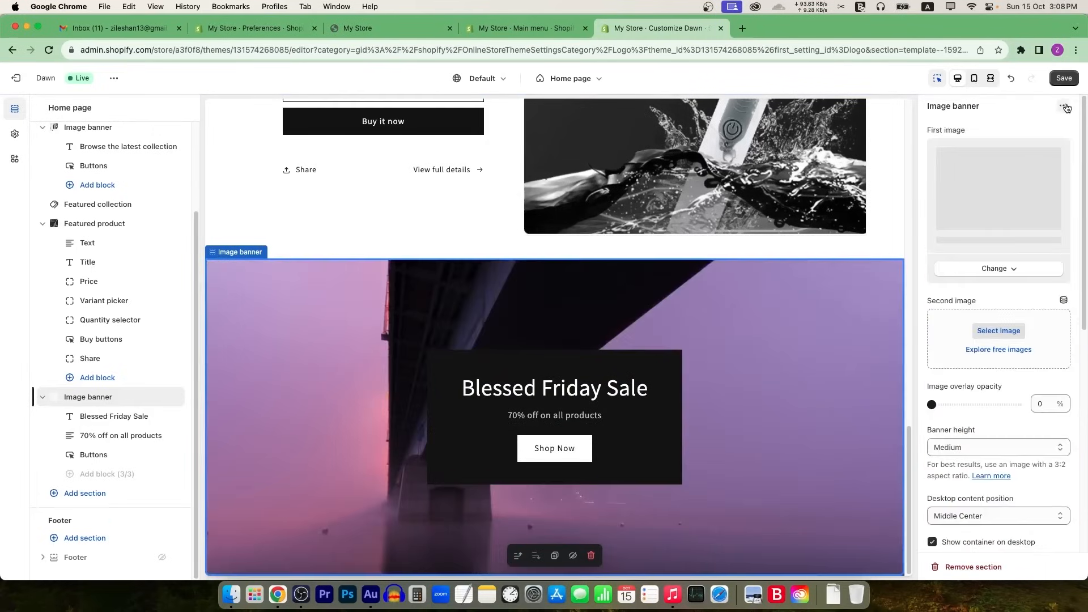
Step: Add the studded-flats photo from Women's Fashion as the second banner image
{"action": "left_click", "coordinate": [998, 375]}
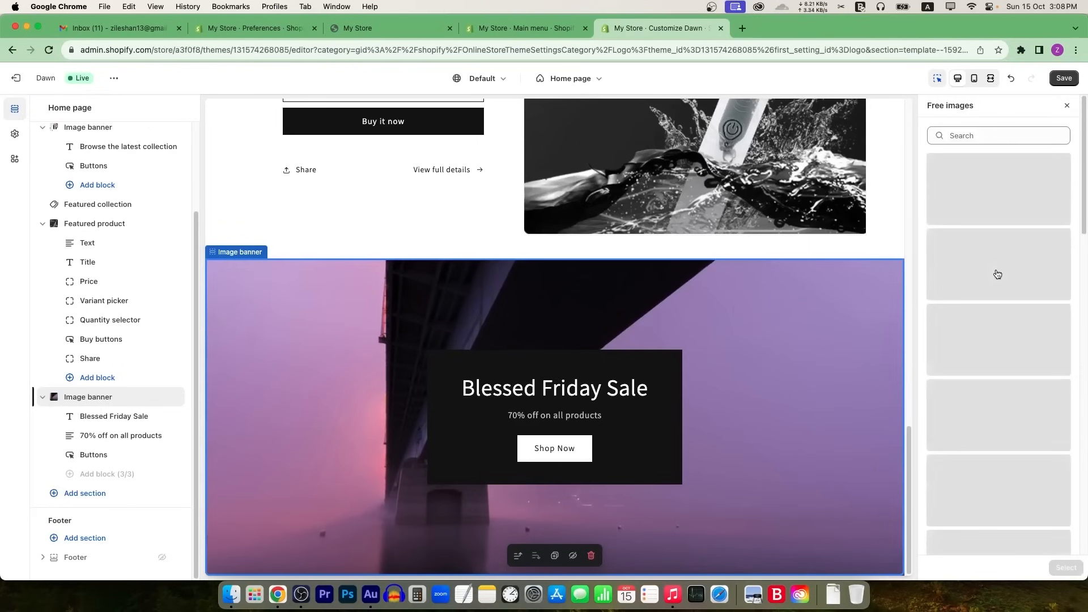
{"action": "left_click", "coordinate": [1004, 347]}
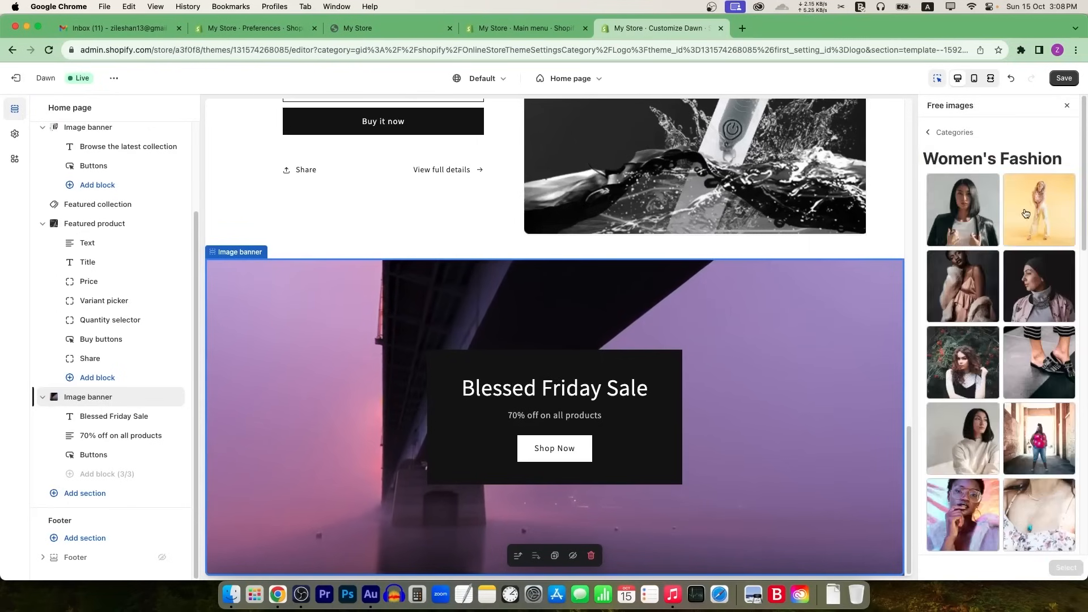
{"action": "left_click", "coordinate": [1039, 363]}
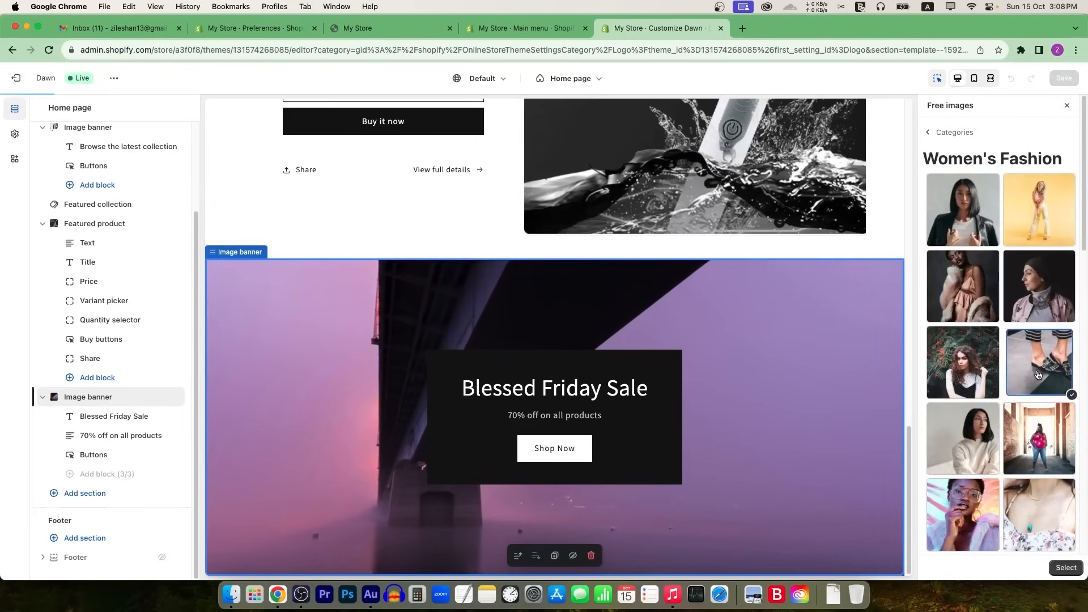
{"action": "left_click", "coordinate": [1066, 567]}
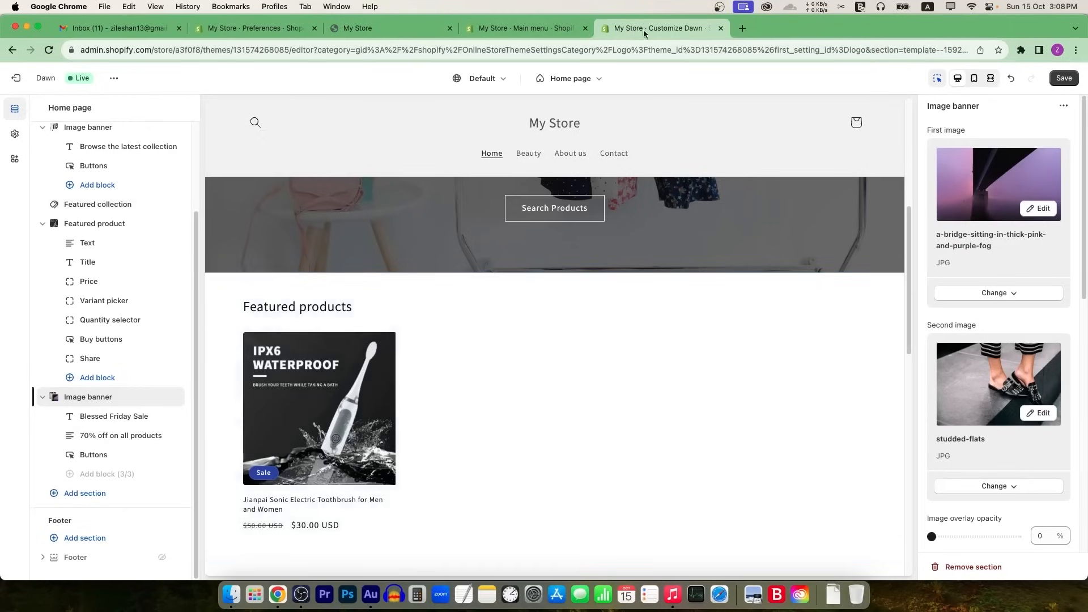
Step: Save the theme editor changes that include the two-image Blessed Friday Sale banner
{"action": "left_click", "coordinate": [274, 31]}
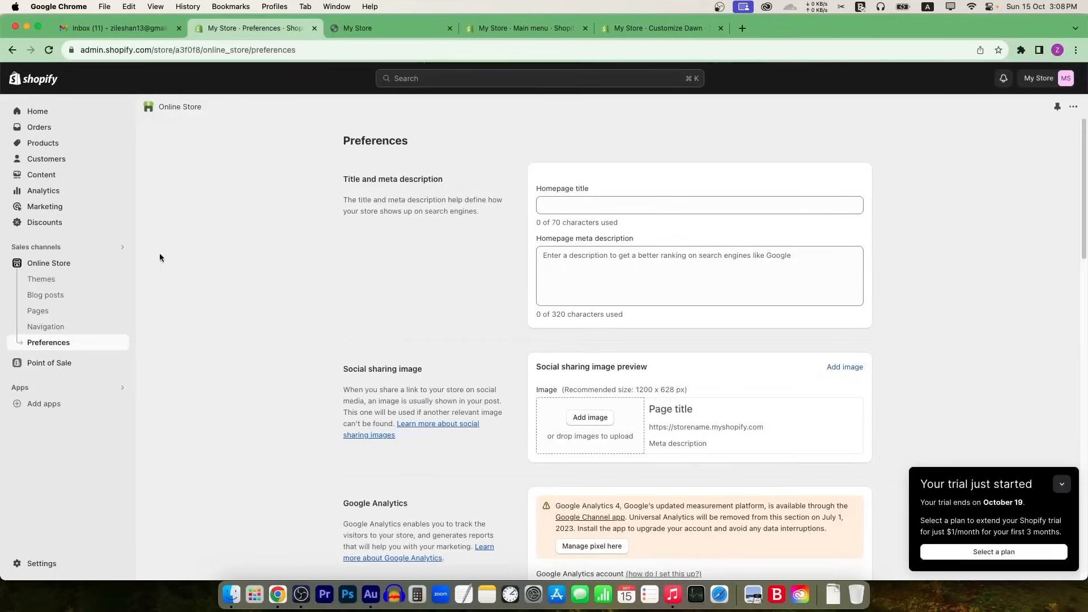
{"action": "left_click", "coordinate": [58, 144]}
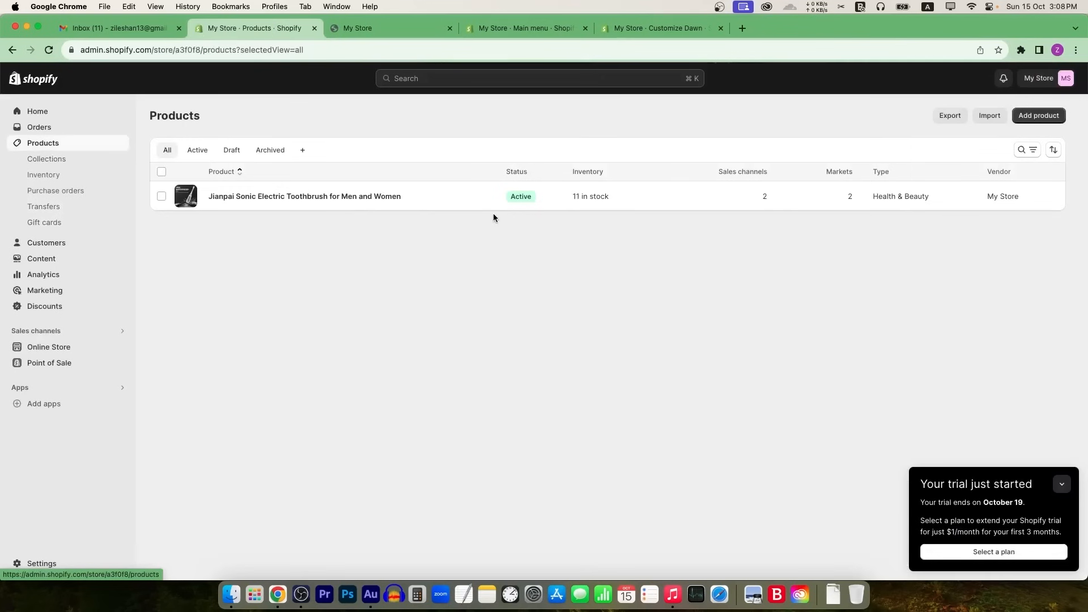
{"action": "left_click", "coordinate": [658, 28]}
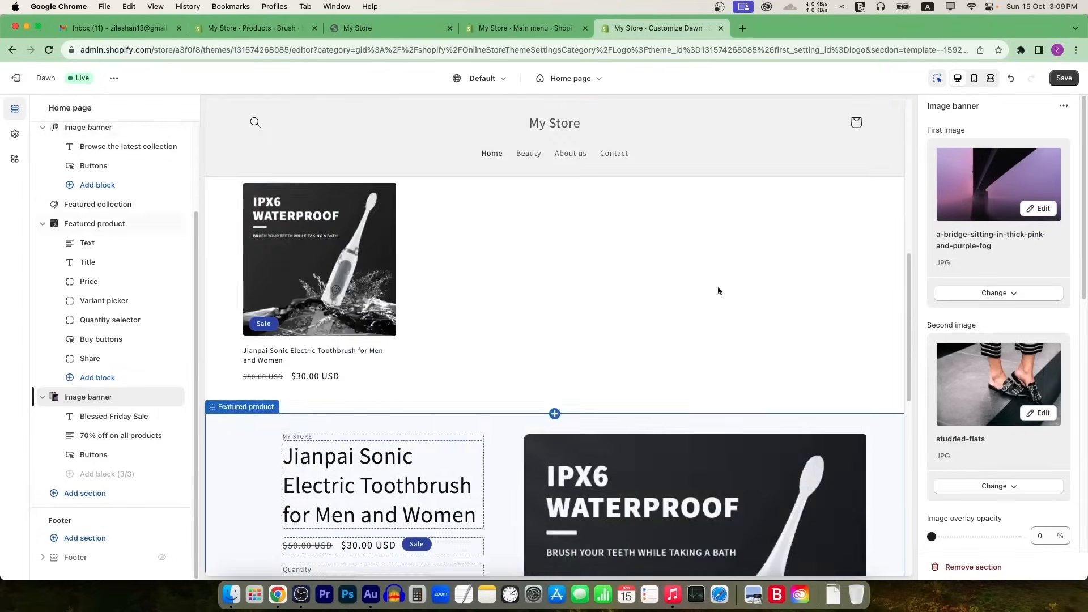
{"action": "left_click", "coordinate": [1065, 78]}
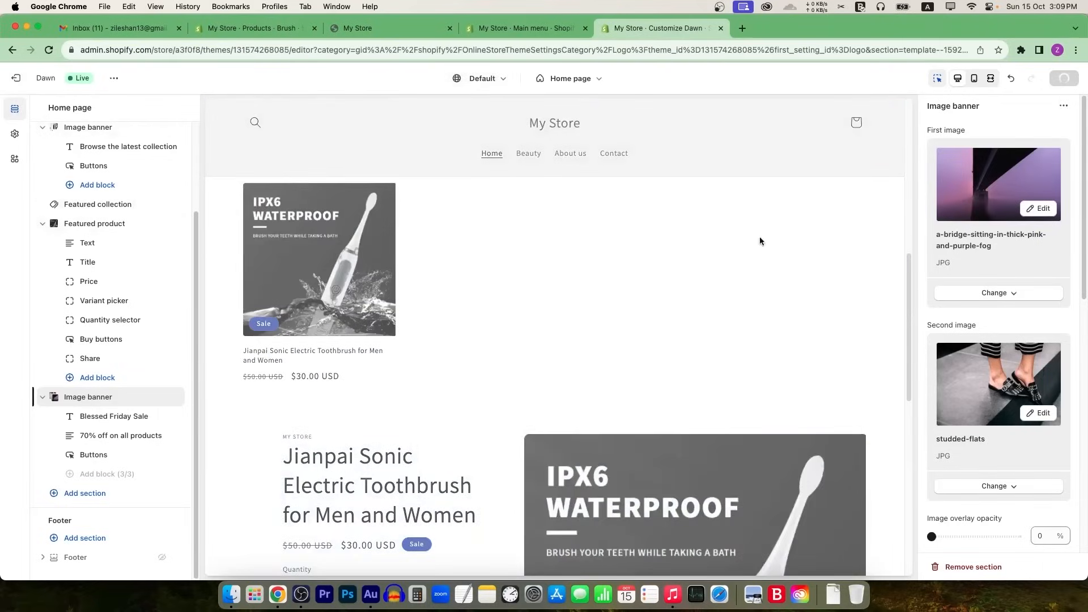
Step: Reload the live storefront to confirm the Blessed Friday Sale banner shows both images
{"action": "left_click", "coordinate": [386, 29]}
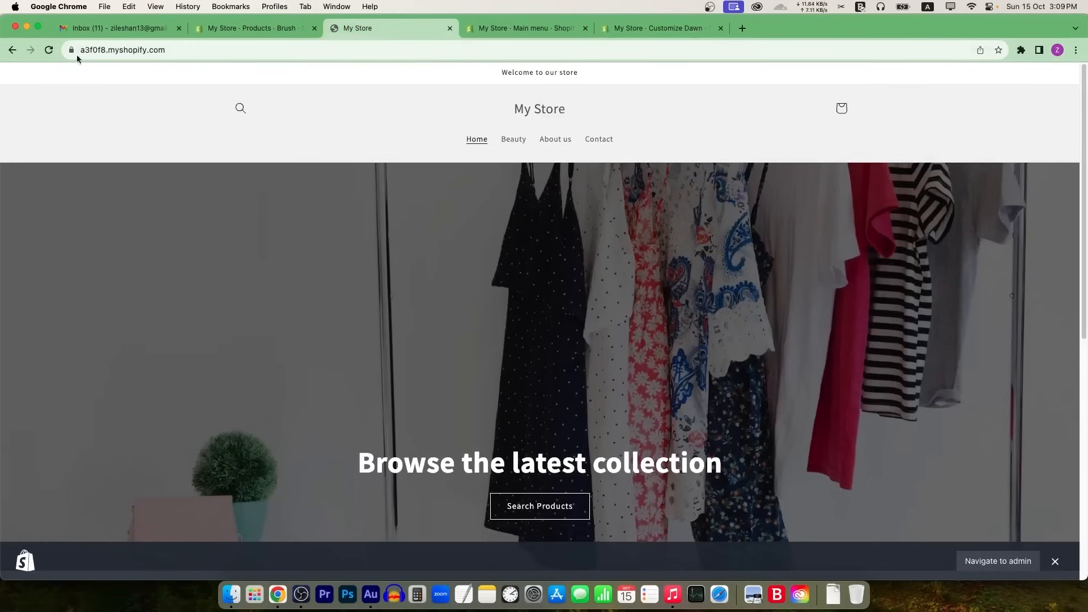
{"action": "left_click", "coordinate": [48, 50]}
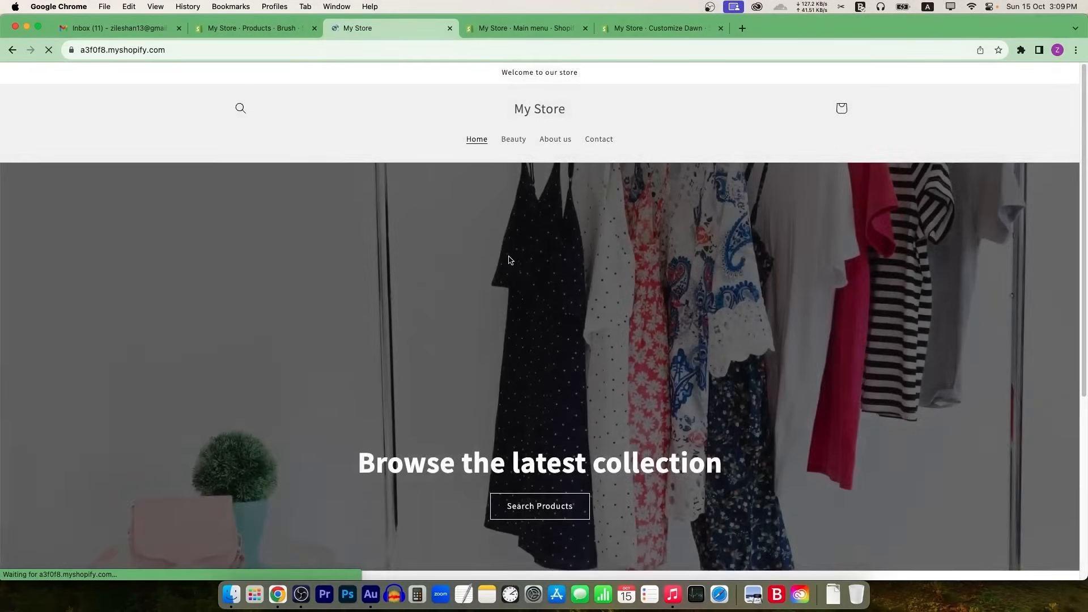
{"action": "scroll", "coordinate": [591, 292], "scroll_direction": "down", "scroll_amount": 10}
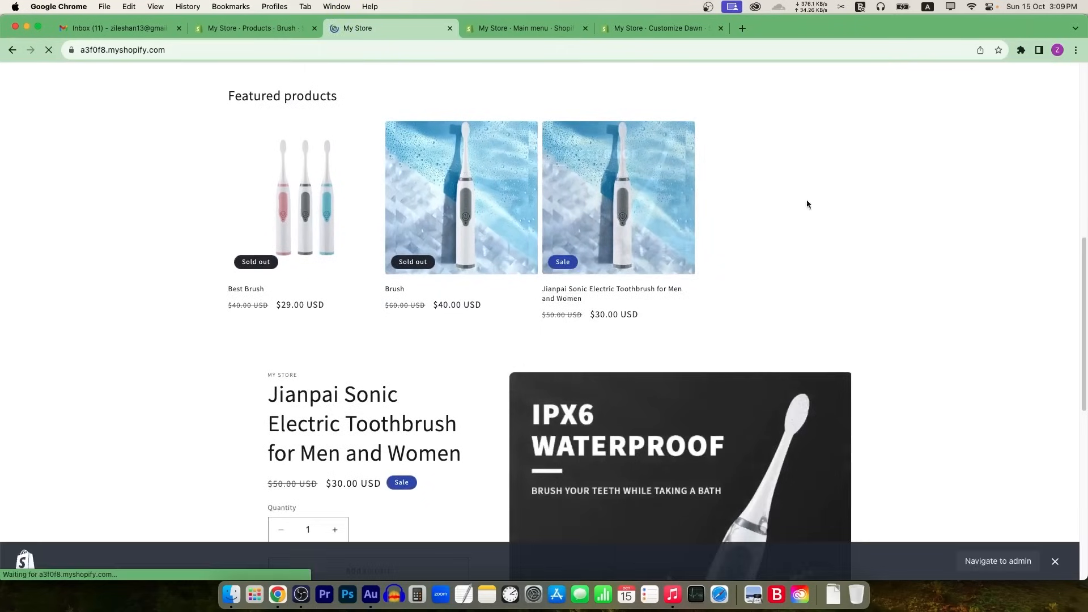
{"action": "scroll", "coordinate": [634, 325], "scroll_direction": "down", "scroll_amount": 8}
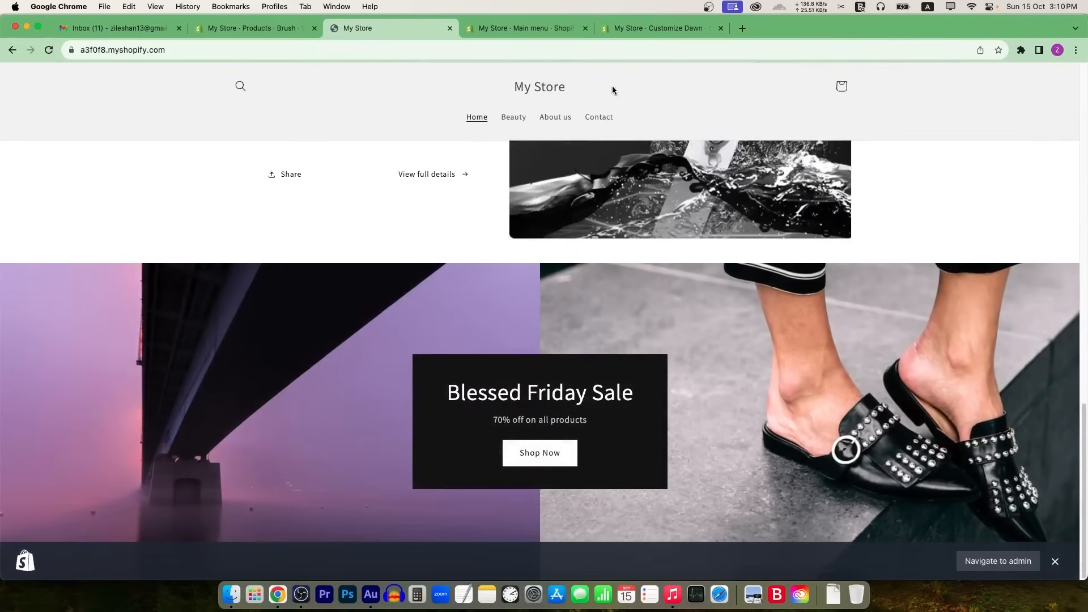
{"action": "scroll", "coordinate": [625, 272], "scroll_direction": "up", "scroll_amount": 10}
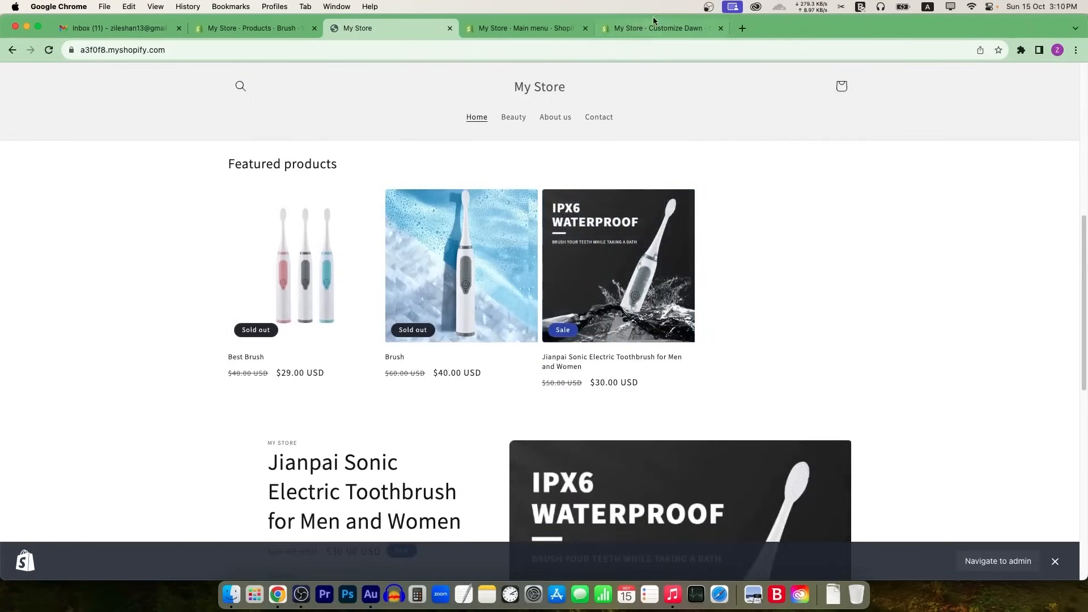
{"action": "left_click", "coordinate": [656, 28]}
{"action": "scroll", "coordinate": [540, 338], "scroll_direction": "down", "scroll_amount": 10}
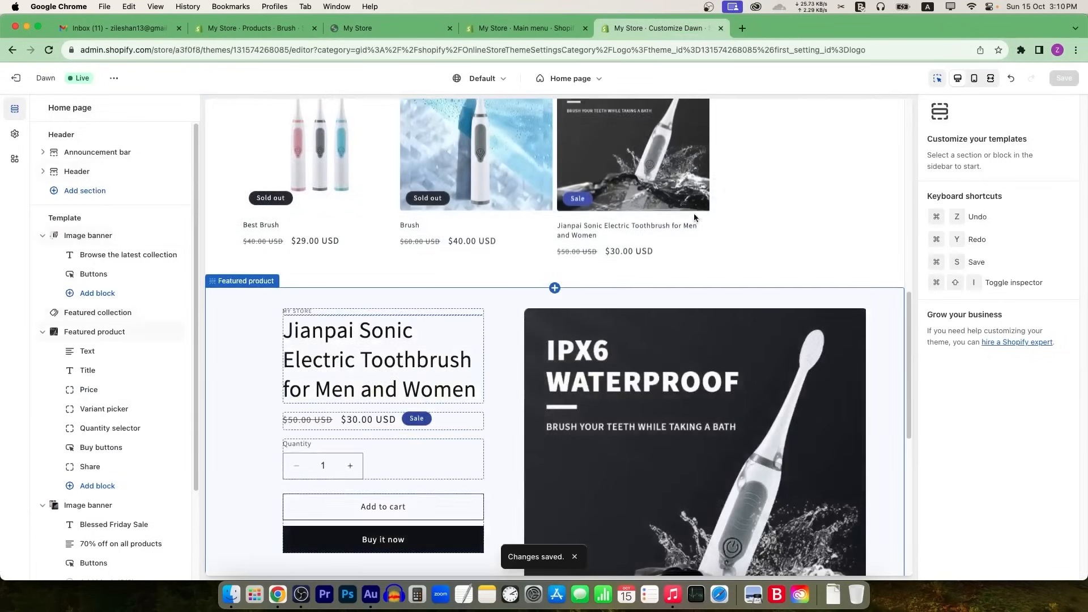
Step: Set the Featured collection section's Maximum products to show from 8 down to 6
{"action": "left_click", "coordinate": [814, 179]}
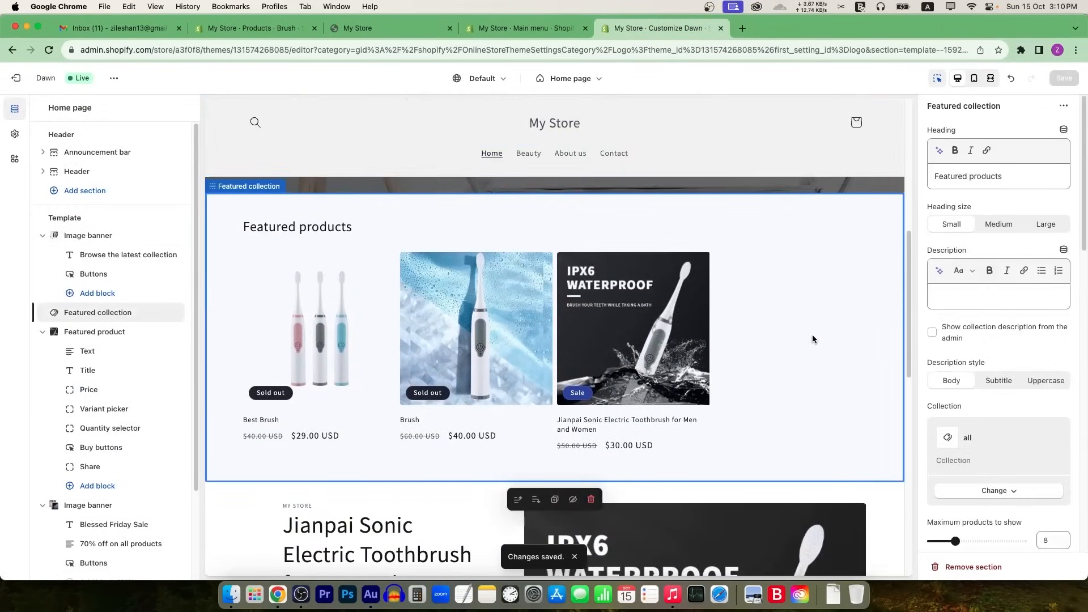
{"action": "scroll", "coordinate": [1023, 368], "scroll_direction": "down", "scroll_amount": 2}
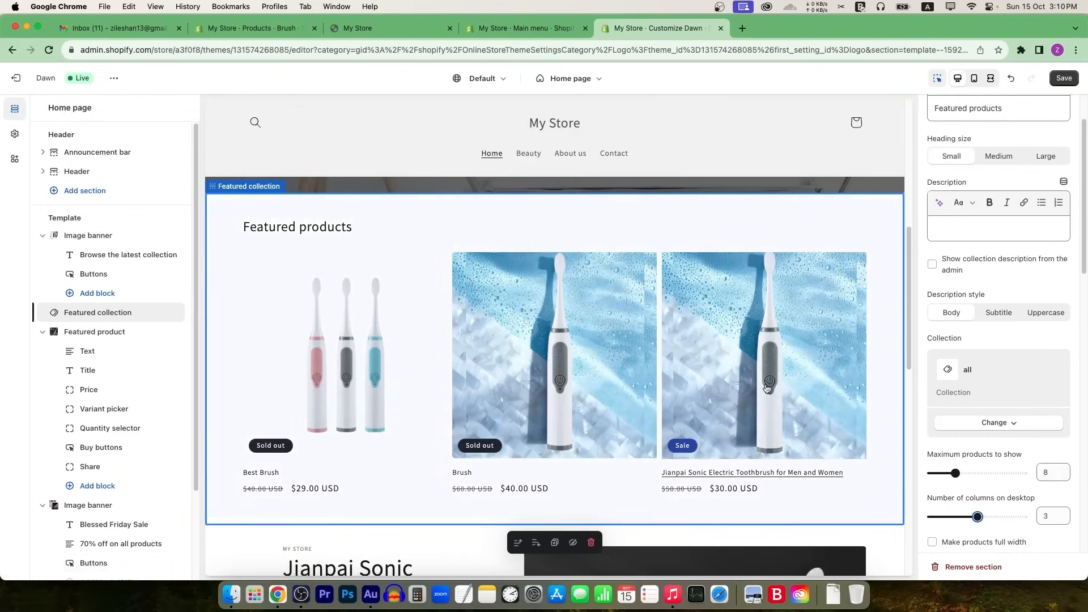
{"action": "scroll", "coordinate": [763, 379], "scroll_direction": "down", "scroll_amount": 4}
{"action": "scroll", "coordinate": [490, 335], "scroll_direction": "up", "scroll_amount": 4}
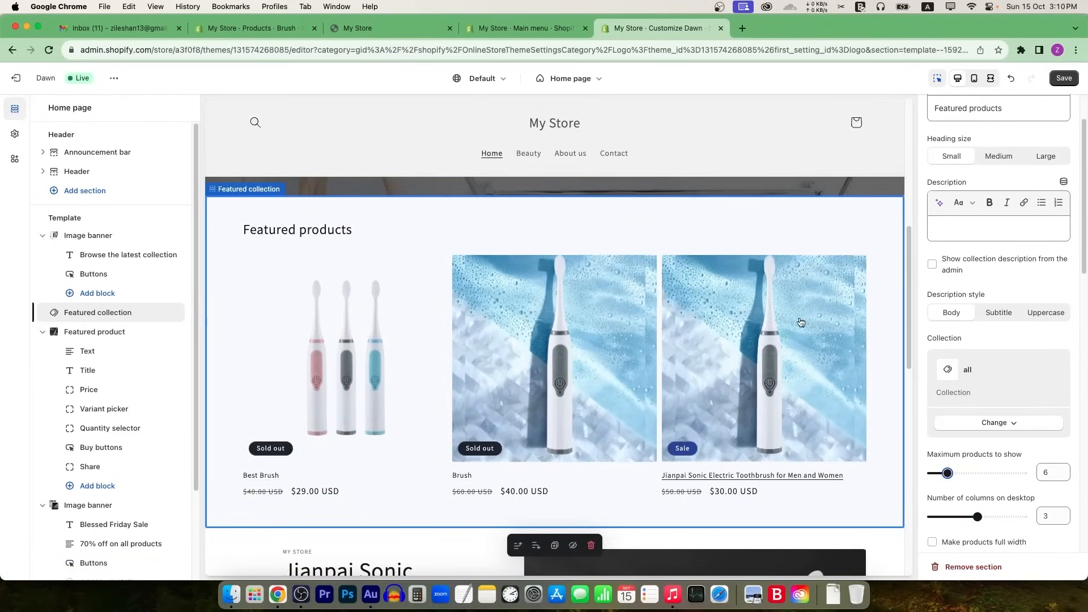
{"action": "scroll", "coordinate": [800, 323], "scroll_direction": "down", "scroll_amount": 3}
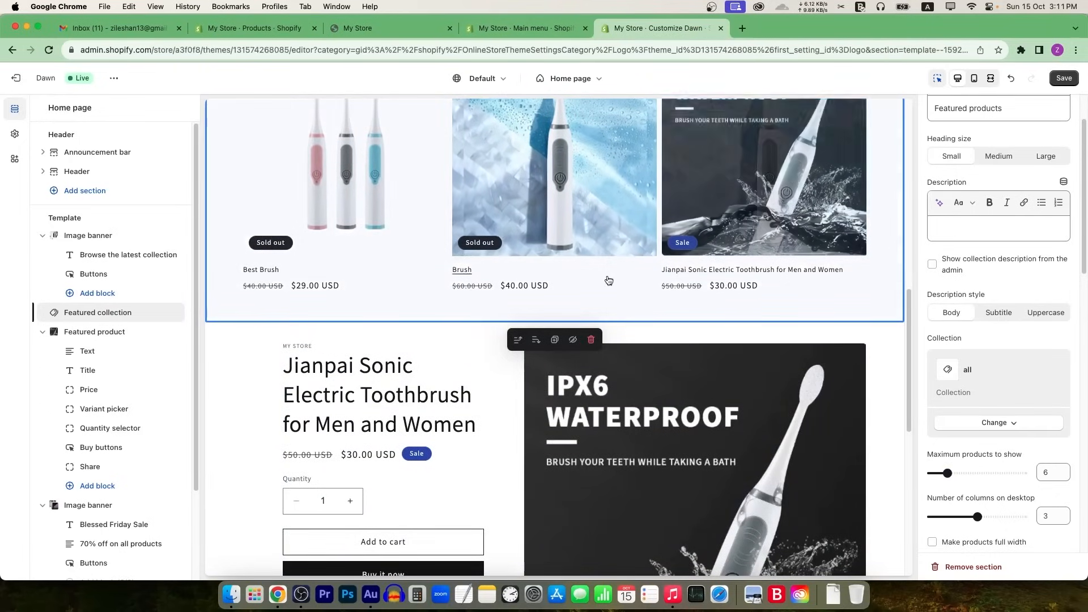
{"action": "scroll", "coordinate": [608, 280], "scroll_direction": "up", "scroll_amount": 2}
{"action": "scroll", "coordinate": [778, 357], "scroll_direction": "down", "scroll_amount": 8}
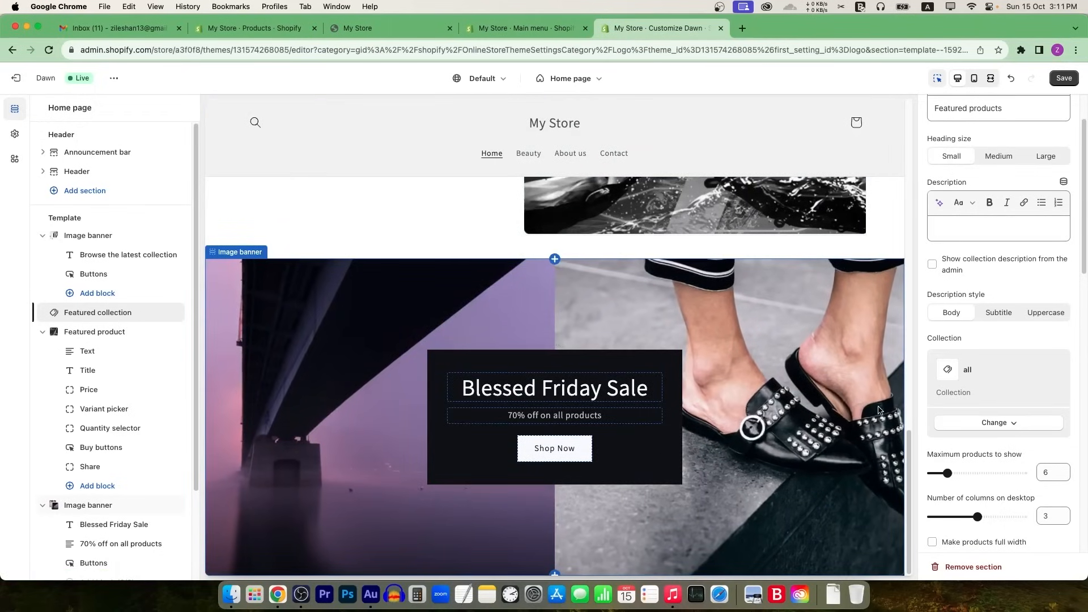
{"action": "scroll", "coordinate": [92, 468], "scroll_direction": "down", "scroll_amount": 3}
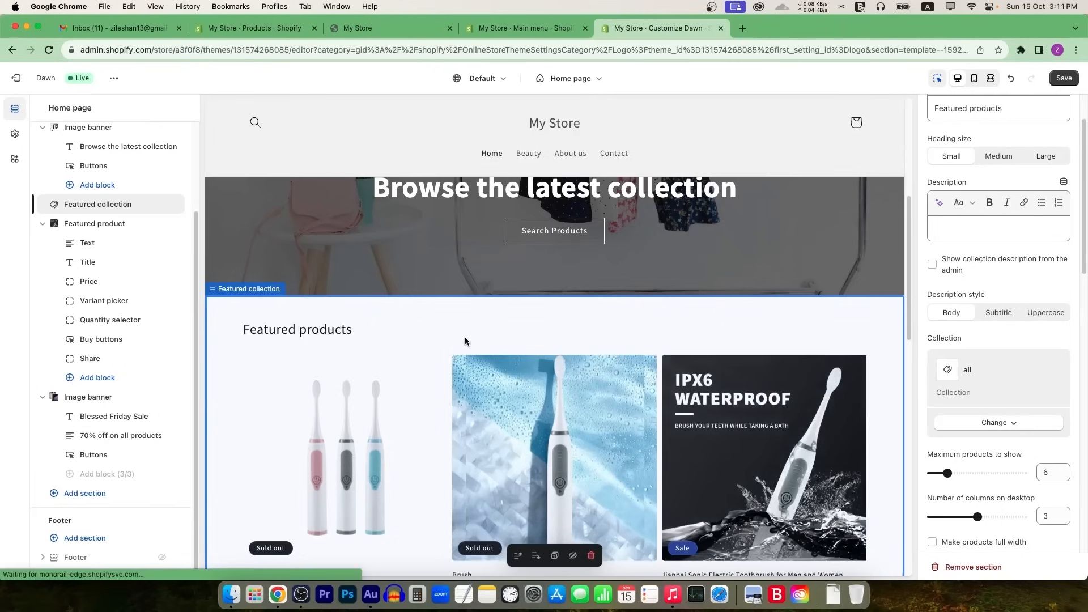
{"action": "scroll", "coordinate": [1014, 302], "scroll_direction": "up", "scroll_amount": 3}
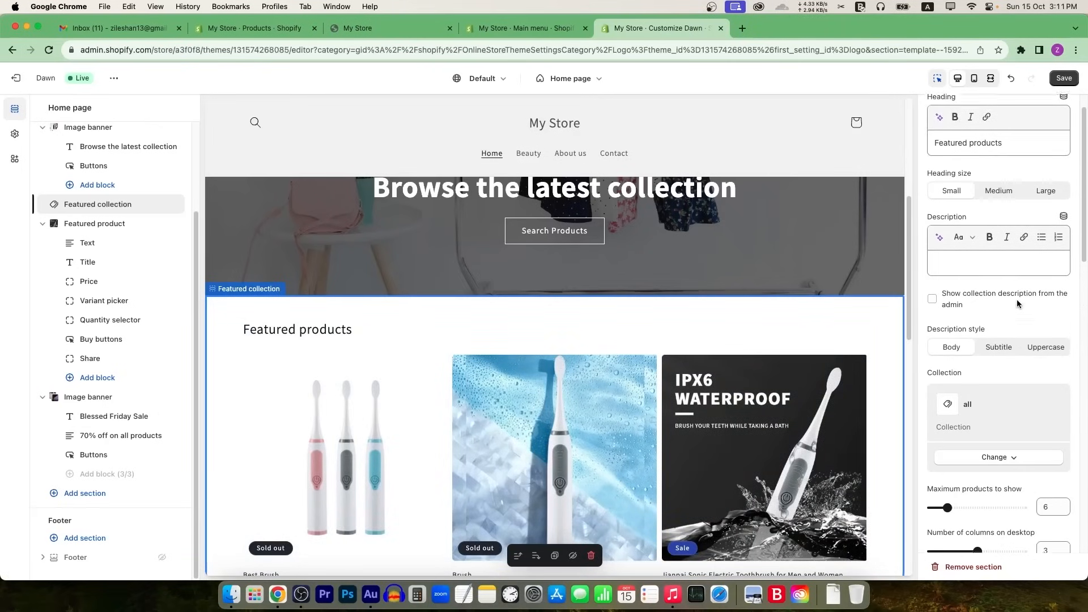
{"action": "scroll", "coordinate": [1000, 300], "scroll_direction": "down", "scroll_amount": 5}
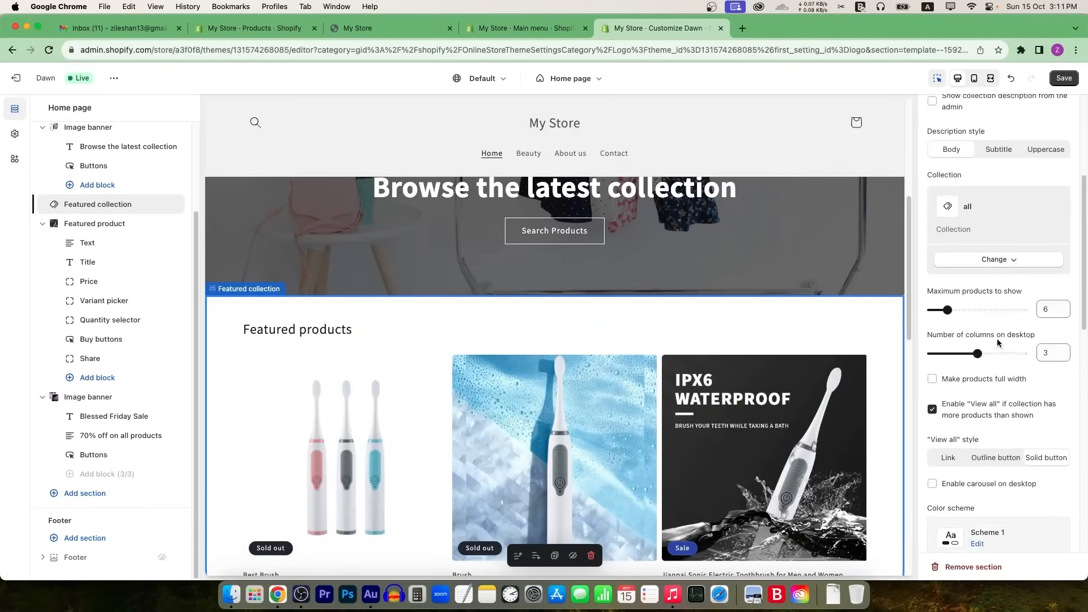
{"action": "scroll", "coordinate": [957, 268], "scroll_direction": "up", "scroll_amount": 5}
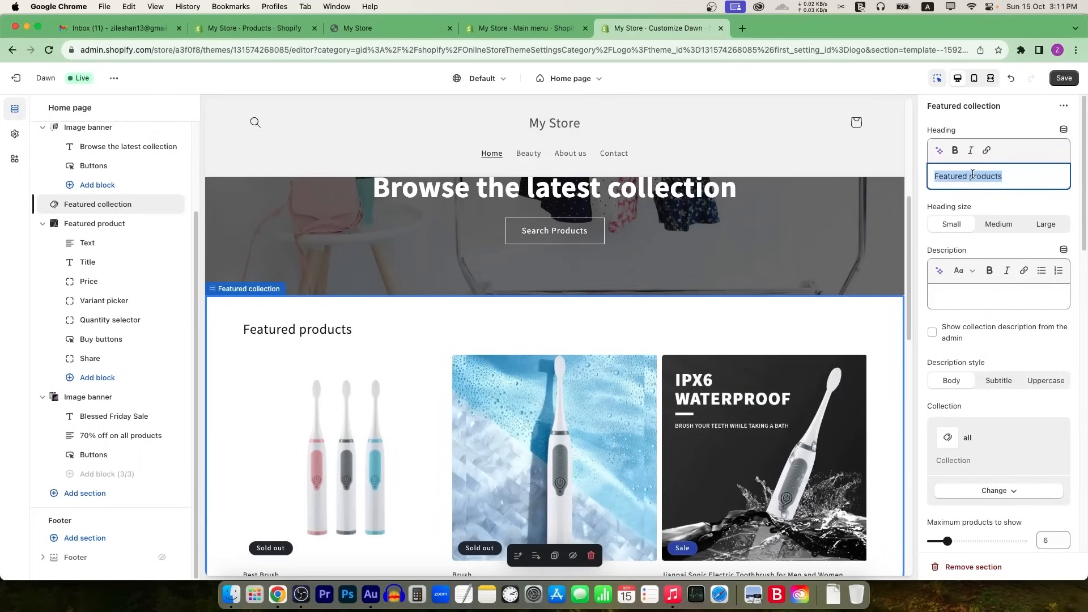
Step: Change the featured collection heading to 'Best Selling Products', bold with italic turned off
{"action": "type", "text": "Best Selling"}
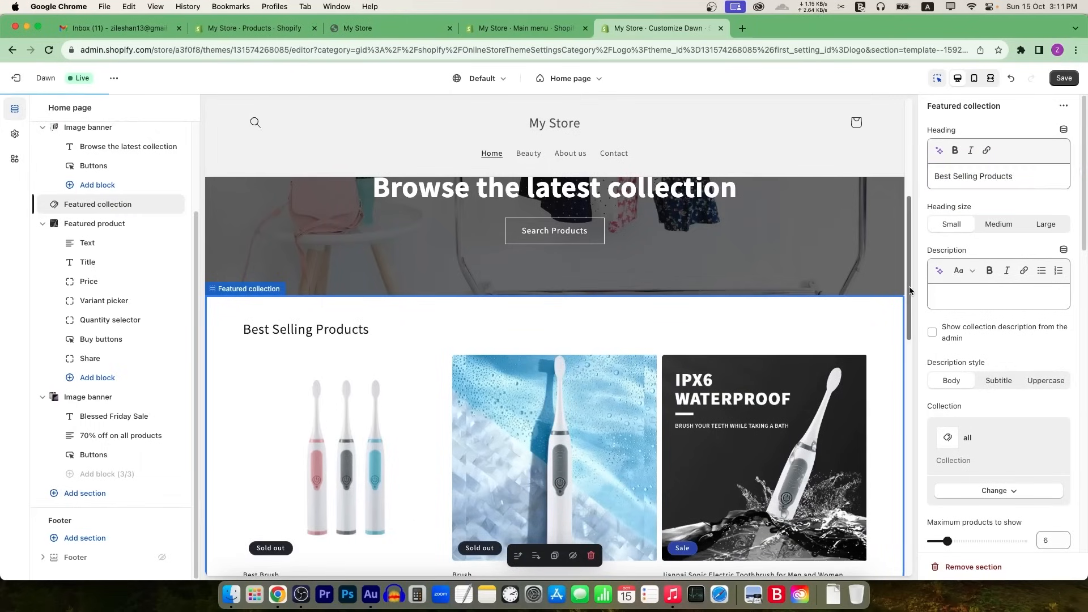
{"action": "scroll", "coordinate": [909, 290], "scroll_direction": "down", "scroll_amount": 3}
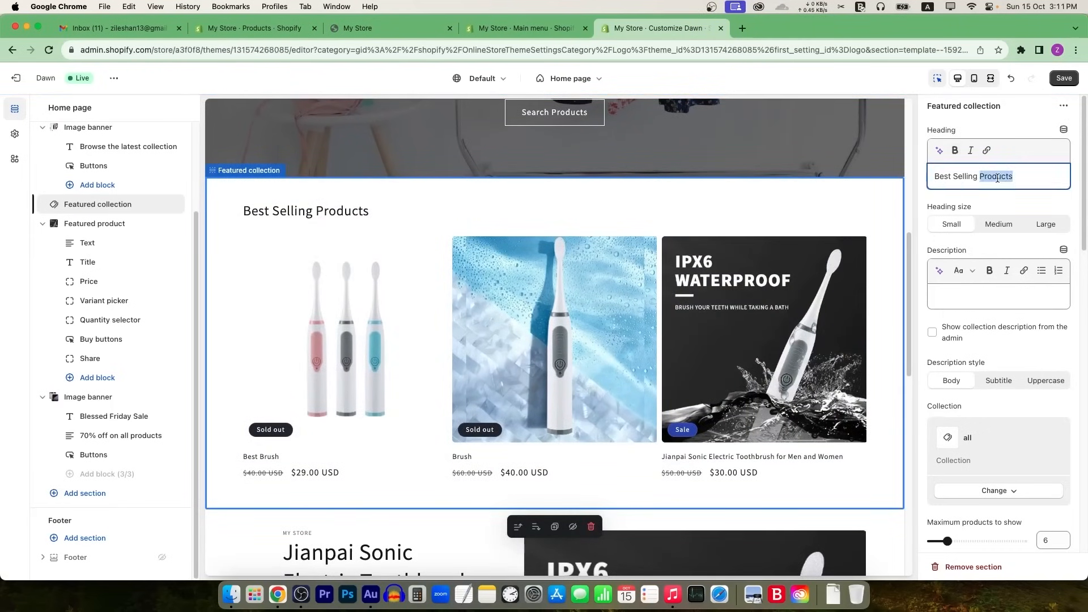
{"action": "left_click", "coordinate": [956, 151]}
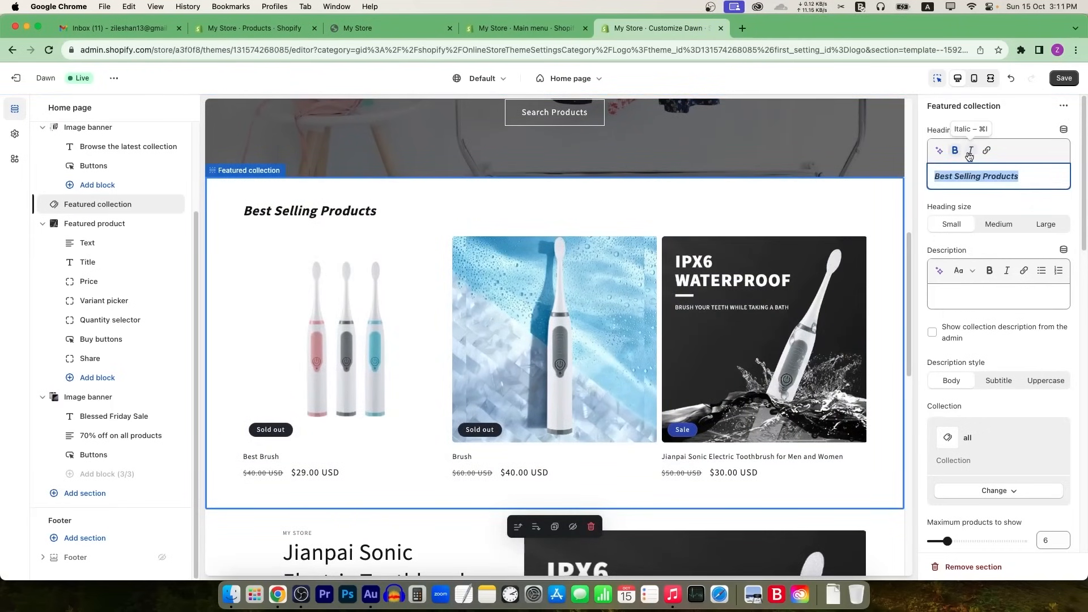
{"action": "left_click", "coordinate": [968, 151]}
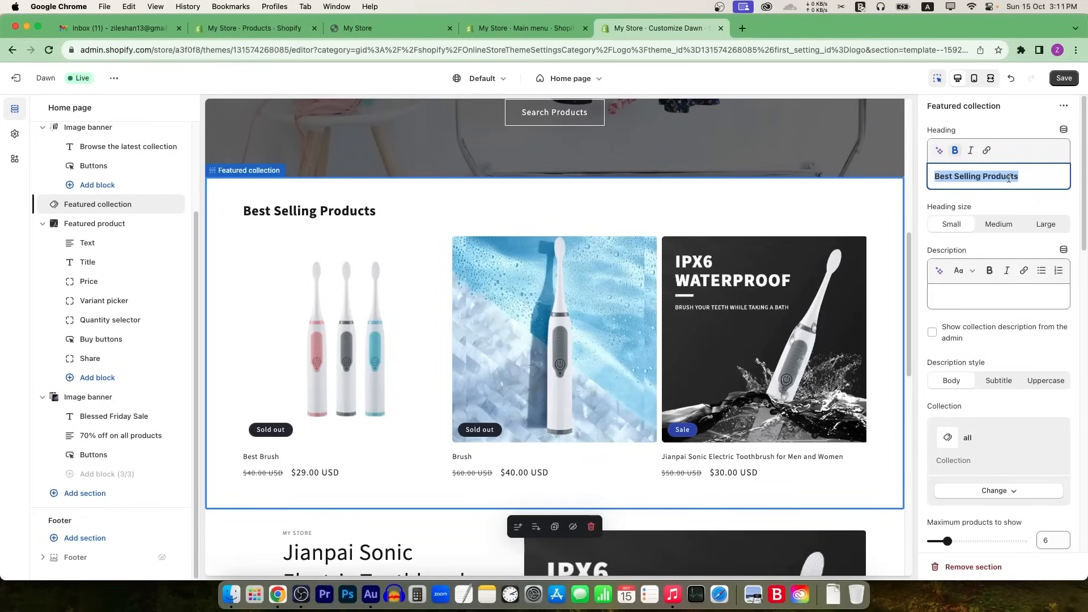
{"action": "scroll", "coordinate": [948, 313], "scroll_direction": "down", "scroll_amount": 3}
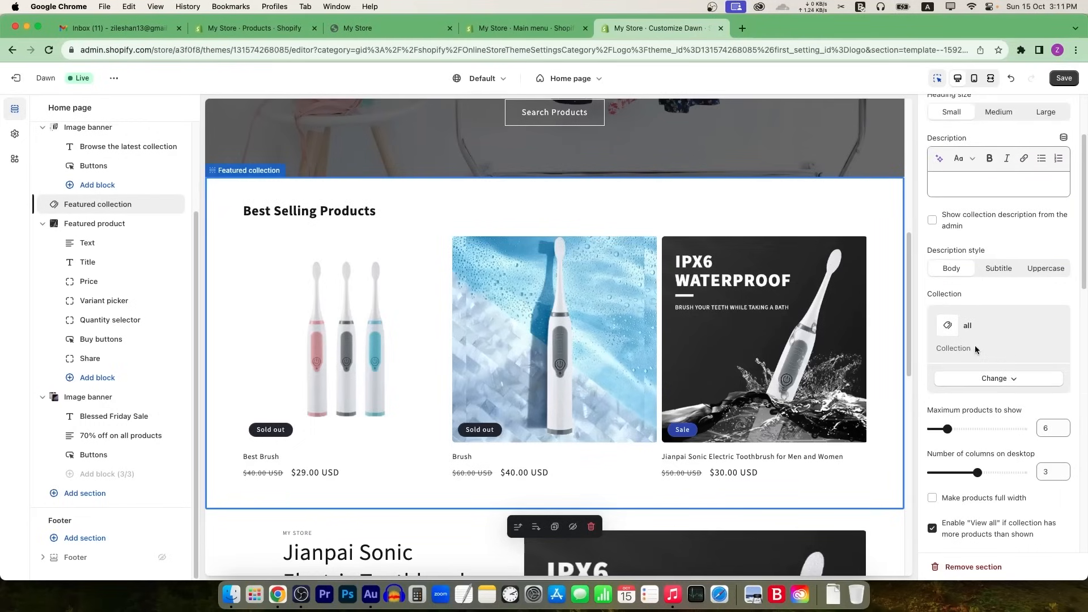
{"action": "left_click", "coordinate": [986, 377]}
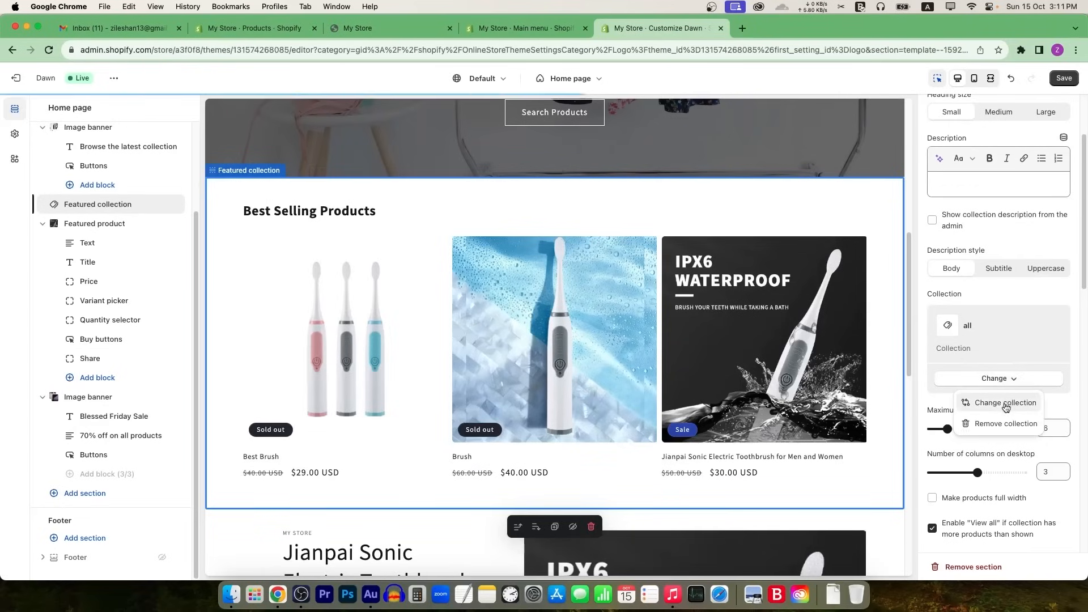
{"action": "left_click", "coordinate": [1008, 400]}
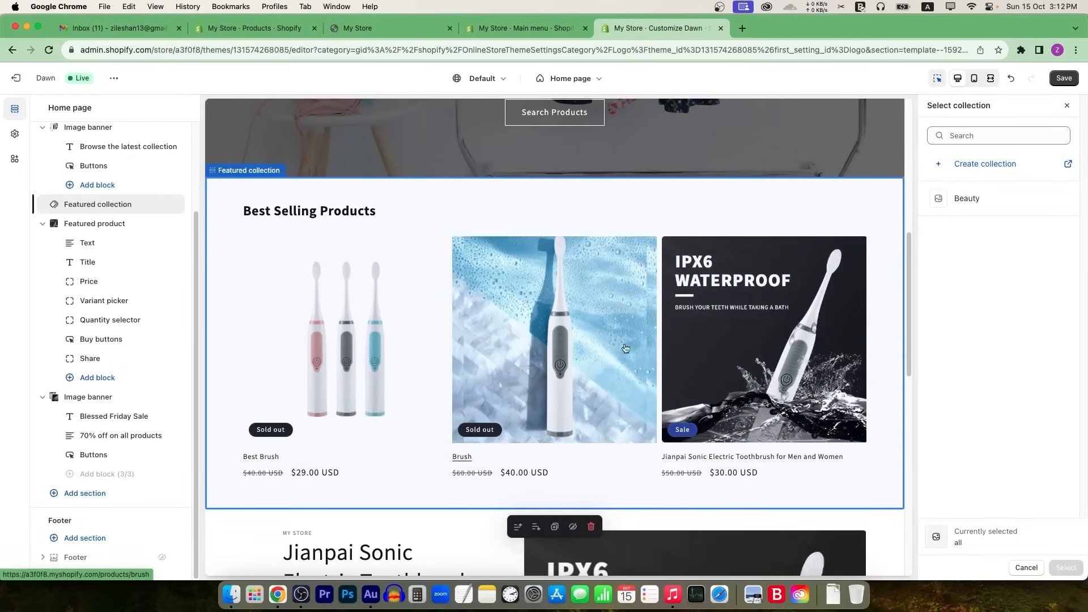
{"action": "left_click", "coordinate": [1068, 106]}
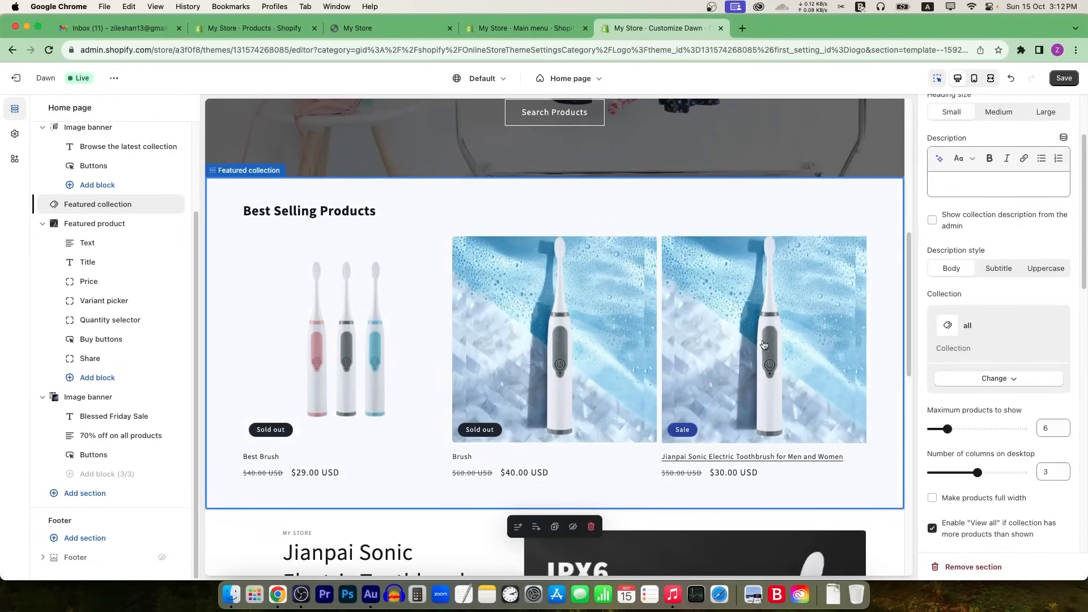
{"action": "scroll", "coordinate": [759, 348], "scroll_direction": "down", "scroll_amount": 10}
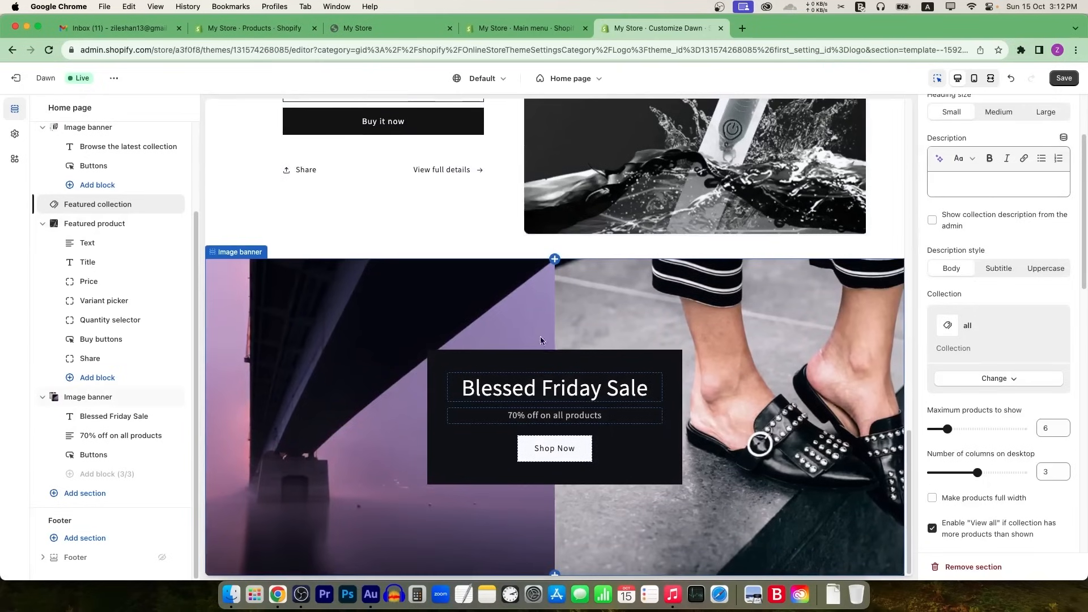
{"action": "scroll", "coordinate": [406, 432], "scroll_direction": "up", "scroll_amount": 6}
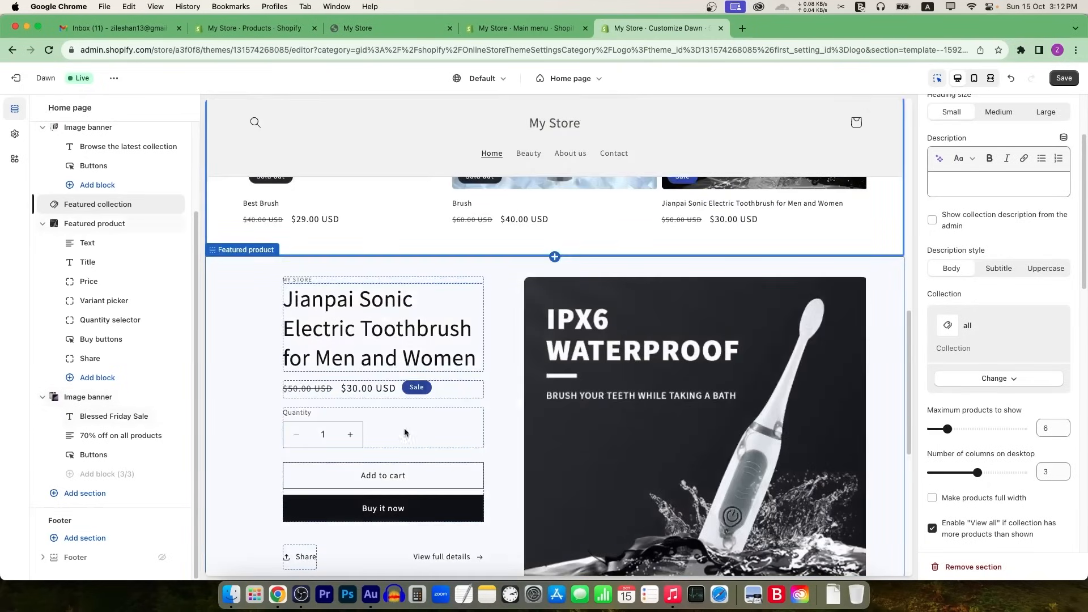
{"action": "scroll", "coordinate": [631, 395], "scroll_direction": "up", "scroll_amount": 7}
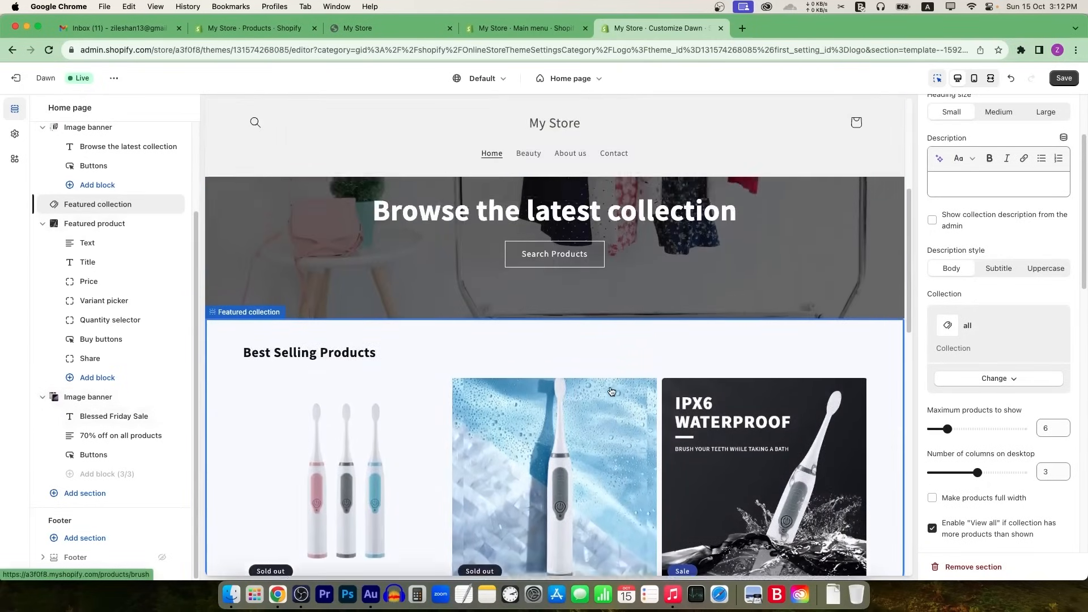
{"action": "scroll", "coordinate": [611, 390], "scroll_direction": "down", "scroll_amount": 7}
{"action": "scroll", "coordinate": [612, 391], "scroll_direction": "down", "scroll_amount": 5}
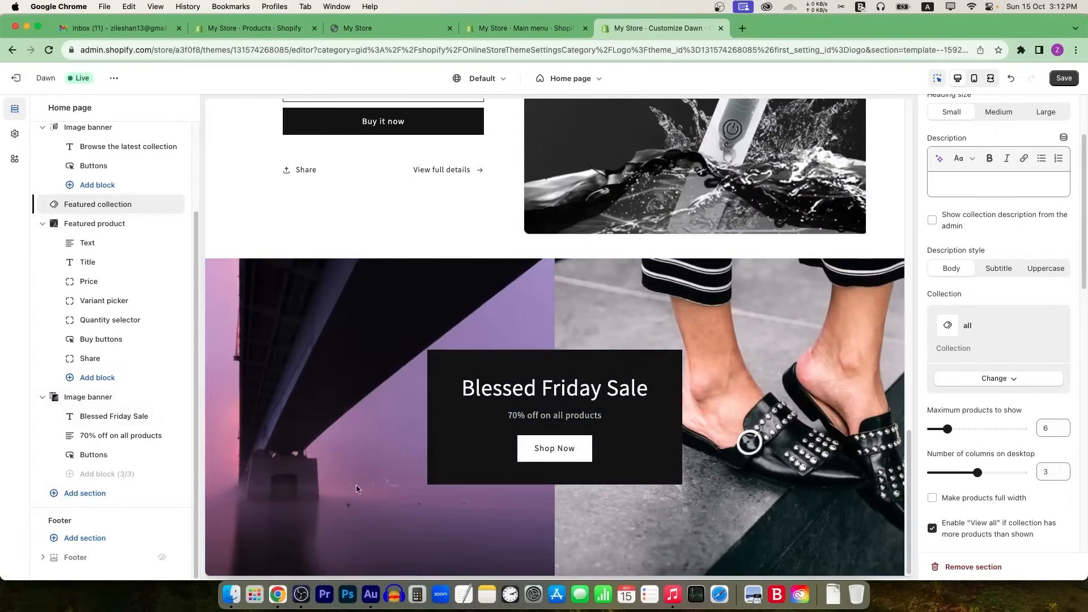
Step: Add a Featured product section below the sale banner showing Best Brush at $29.00
{"action": "left_click", "coordinate": [93, 501]}
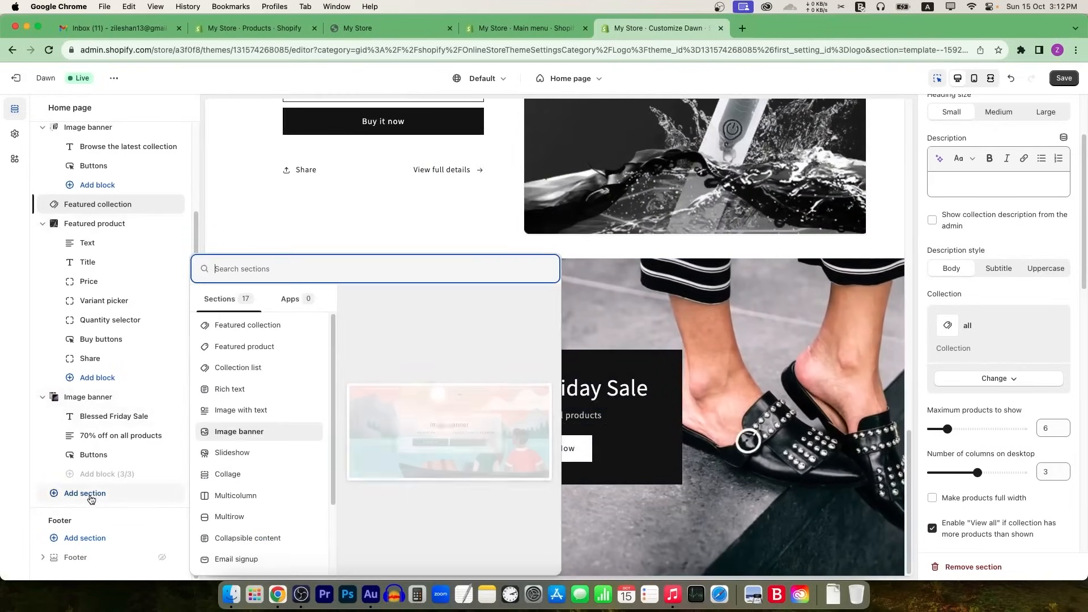
{"action": "left_click", "coordinate": [257, 347]}
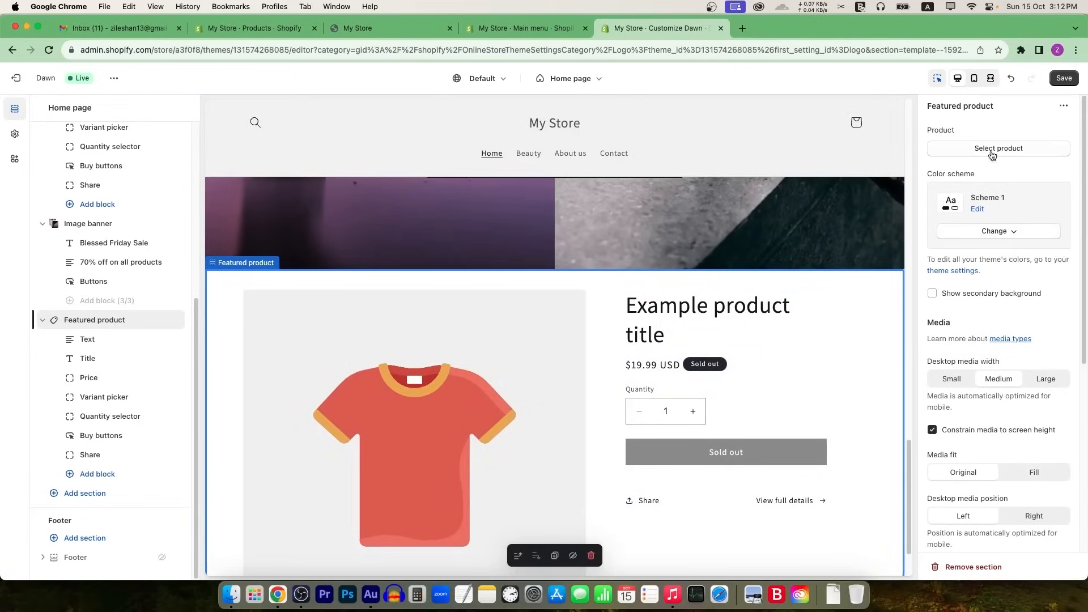
{"action": "left_click", "coordinate": [993, 149]}
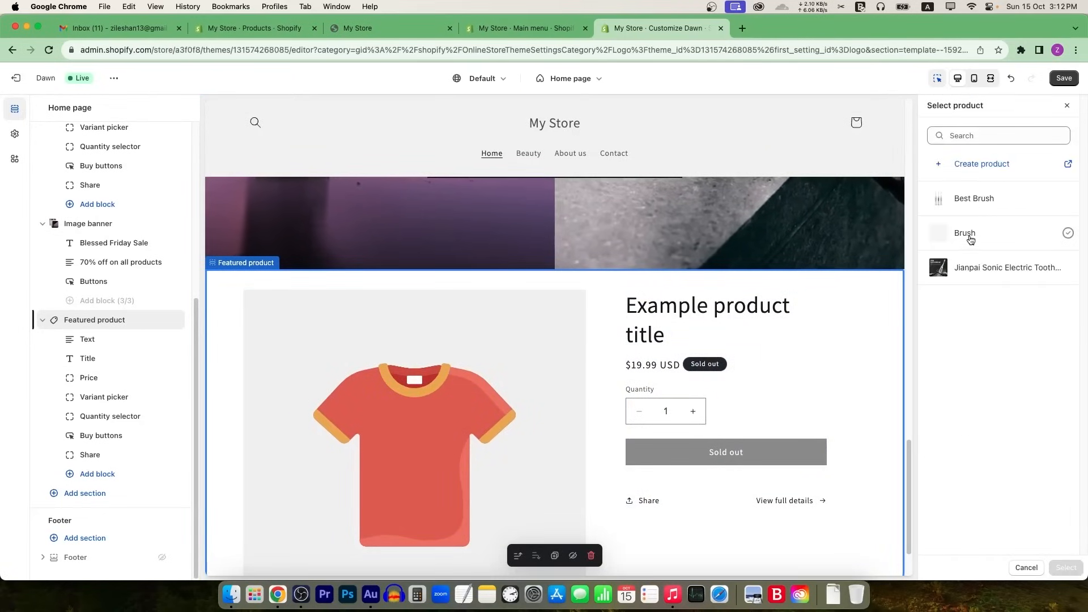
{"action": "left_click", "coordinate": [977, 207]}
{"action": "left_click", "coordinate": [1066, 567]}
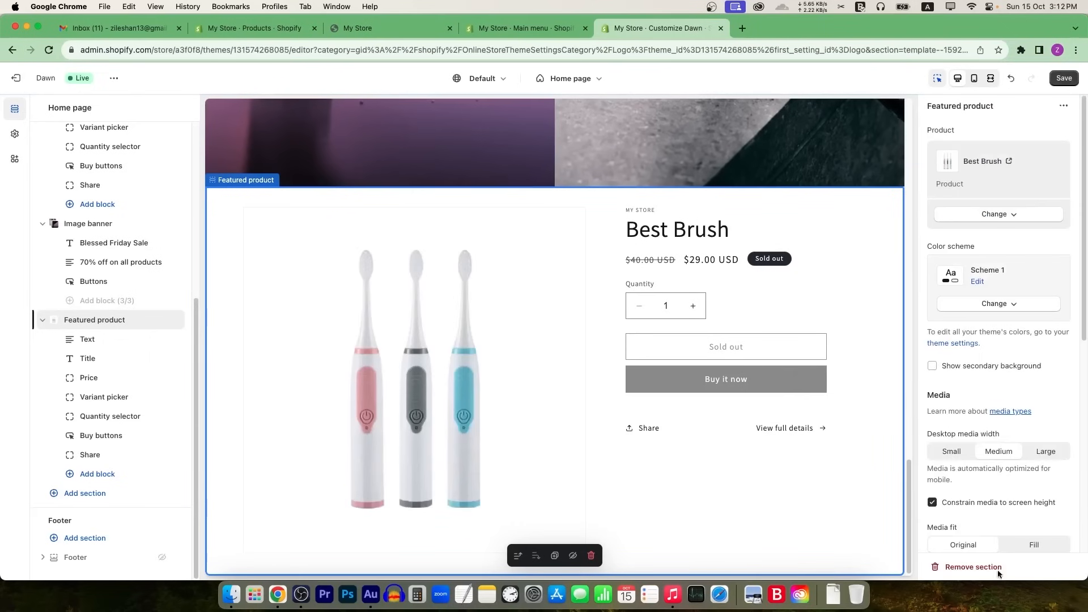
{"action": "scroll", "coordinate": [566, 408], "scroll_direction": "up", "scroll_amount": 14}
{"action": "scroll", "coordinate": [584, 397], "scroll_direction": "down", "scroll_amount": 4}
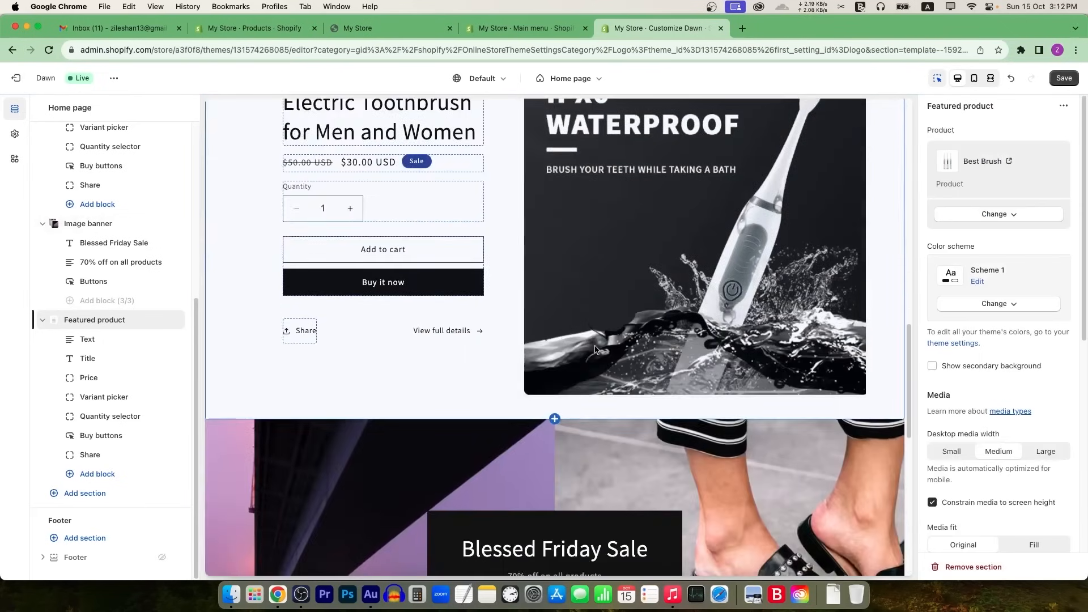
{"action": "scroll", "coordinate": [601, 354], "scroll_direction": "up", "scroll_amount": 10}
{"action": "scroll", "coordinate": [607, 360], "scroll_direction": "down", "scroll_amount": 6}
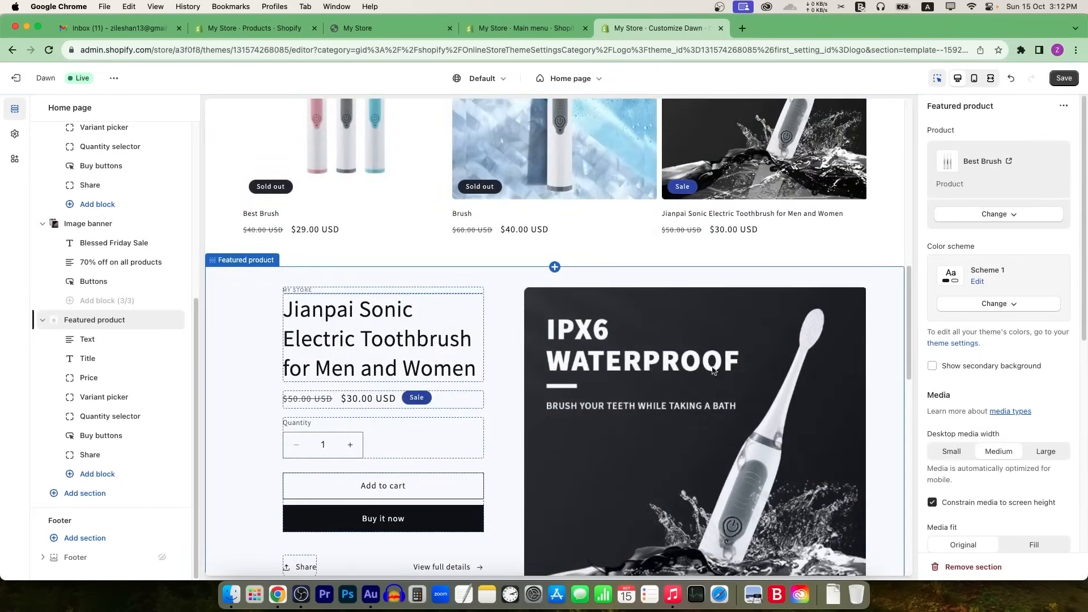
{"action": "scroll", "coordinate": [713, 371], "scroll_direction": "down", "scroll_amount": 10}
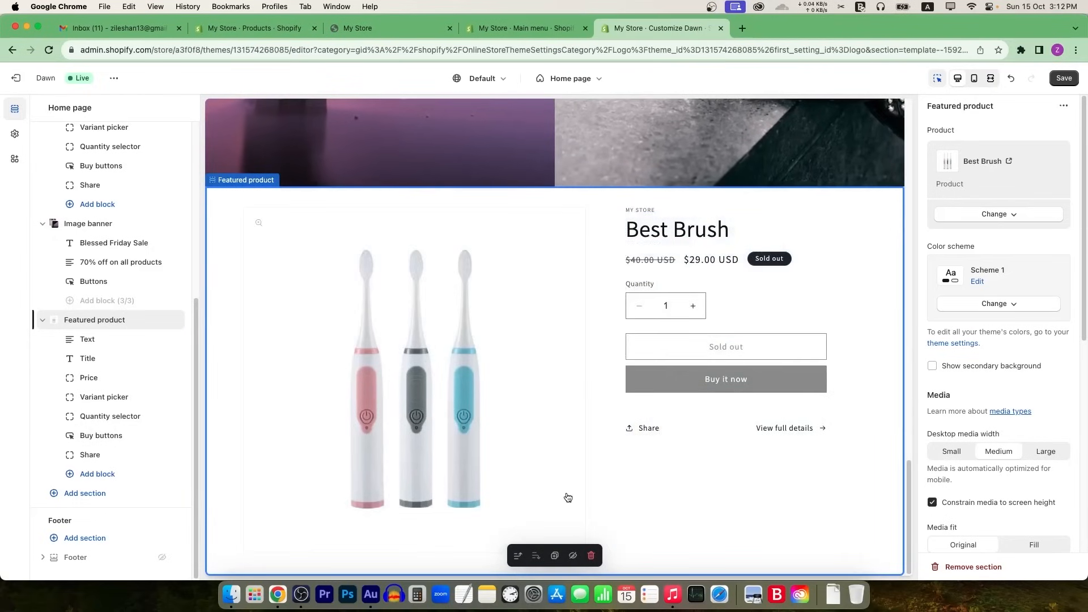
Step: Insert a Rich text section with 'Talk about your brand' placeholder below Best Brush
{"action": "left_click", "coordinate": [71, 497]}
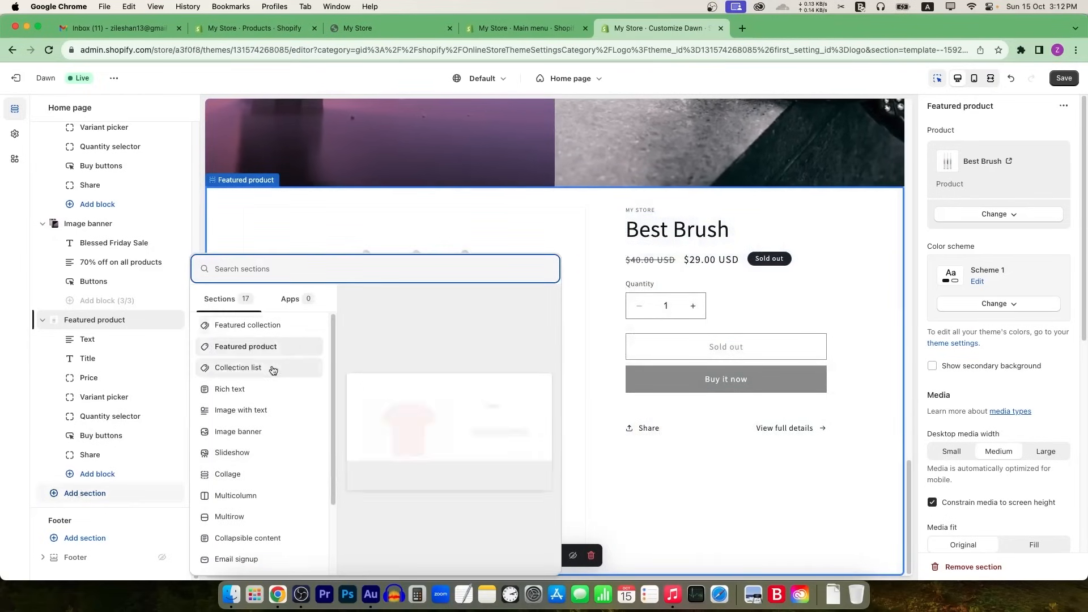
{"action": "left_click", "coordinate": [251, 388]}
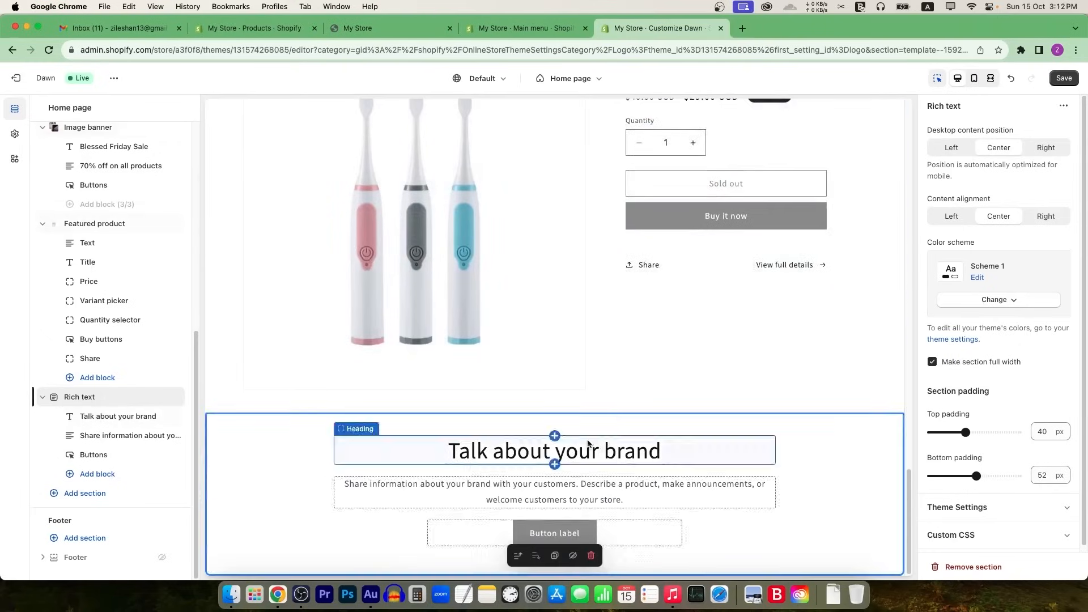
{"action": "scroll", "coordinate": [658, 335], "scroll_direction": "up", "scroll_amount": 10}
{"action": "scroll", "coordinate": [499, 449], "scroll_direction": "down", "scroll_amount": 1}
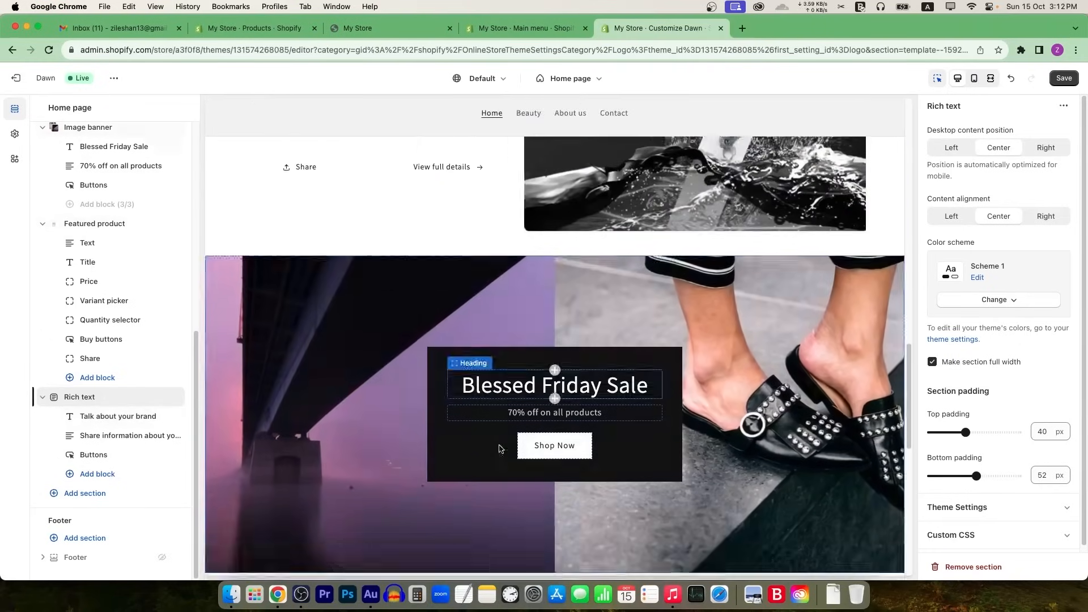
{"action": "scroll", "coordinate": [499, 449], "scroll_direction": "down", "scroll_amount": 3}
{"action": "scroll", "coordinate": [732, 485], "scroll_direction": "down", "scroll_amount": 7}
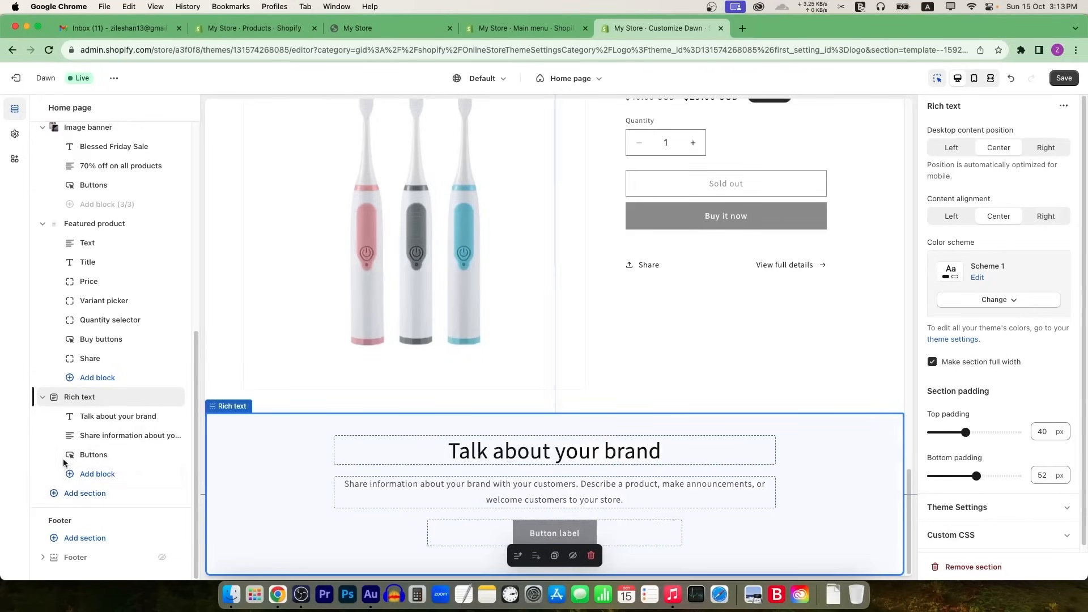
Step: Insert a Collage section with 'Multimedia collage' placeholder content below the Rich text section
{"action": "left_click", "coordinate": [85, 494]}
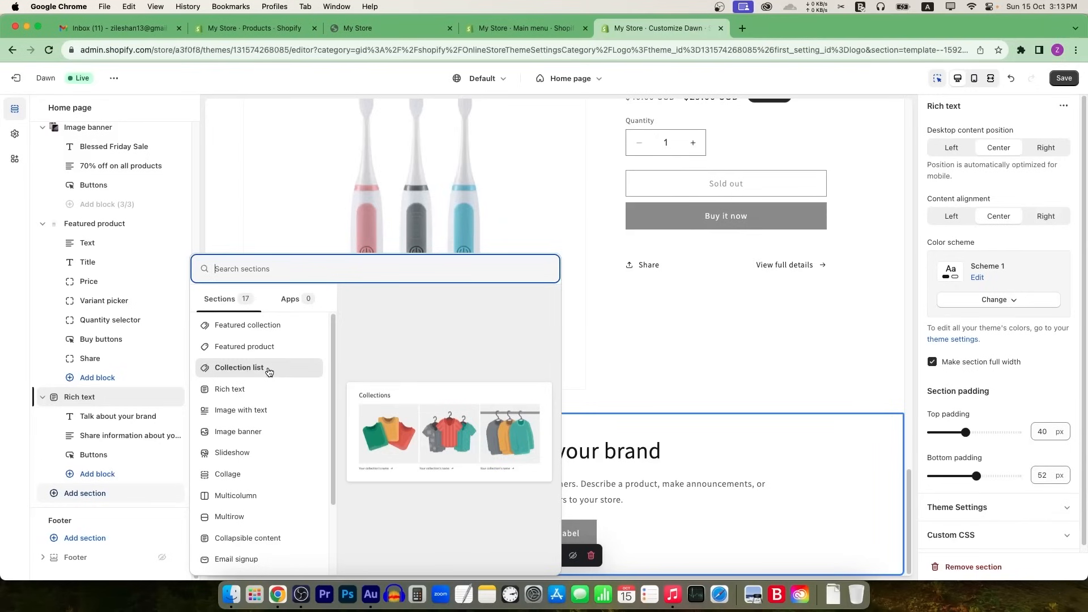
{"action": "scroll", "coordinate": [261, 374], "scroll_direction": "down", "scroll_amount": 4}
{"action": "scroll", "coordinate": [252, 385], "scroll_direction": "up", "scroll_amount": 2}
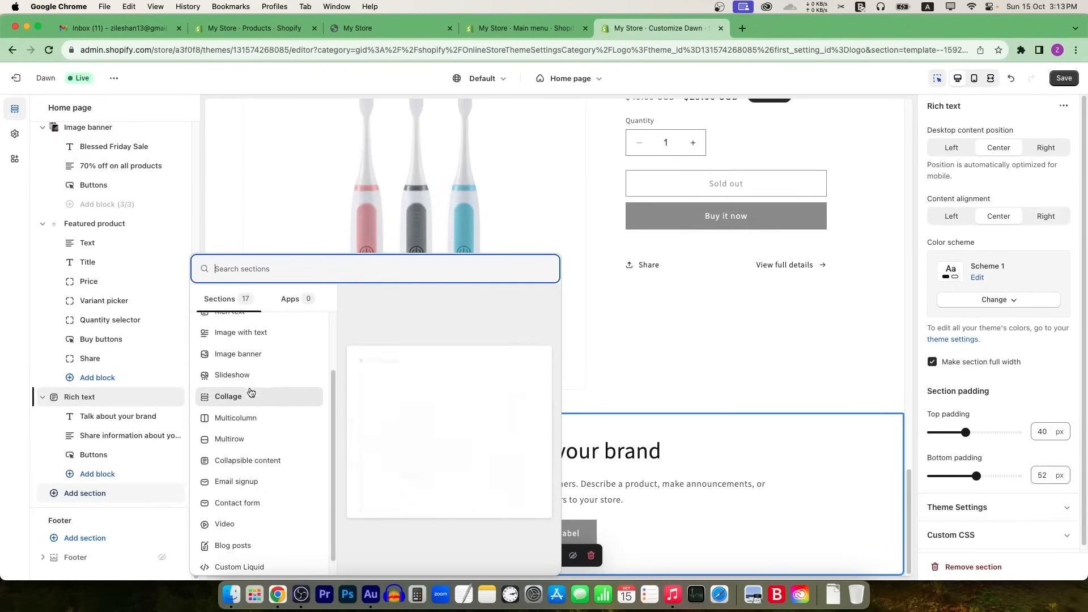
{"action": "scroll", "coordinate": [258, 374], "scroll_direction": "up", "scroll_amount": 3}
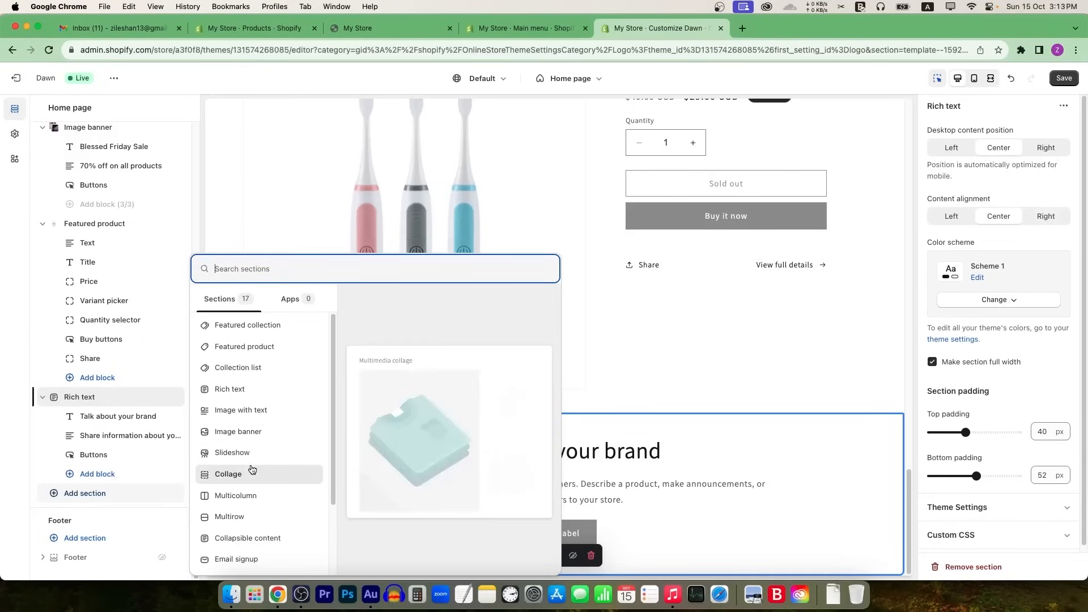
{"action": "scroll", "coordinate": [255, 467], "scroll_direction": "down", "scroll_amount": 1}
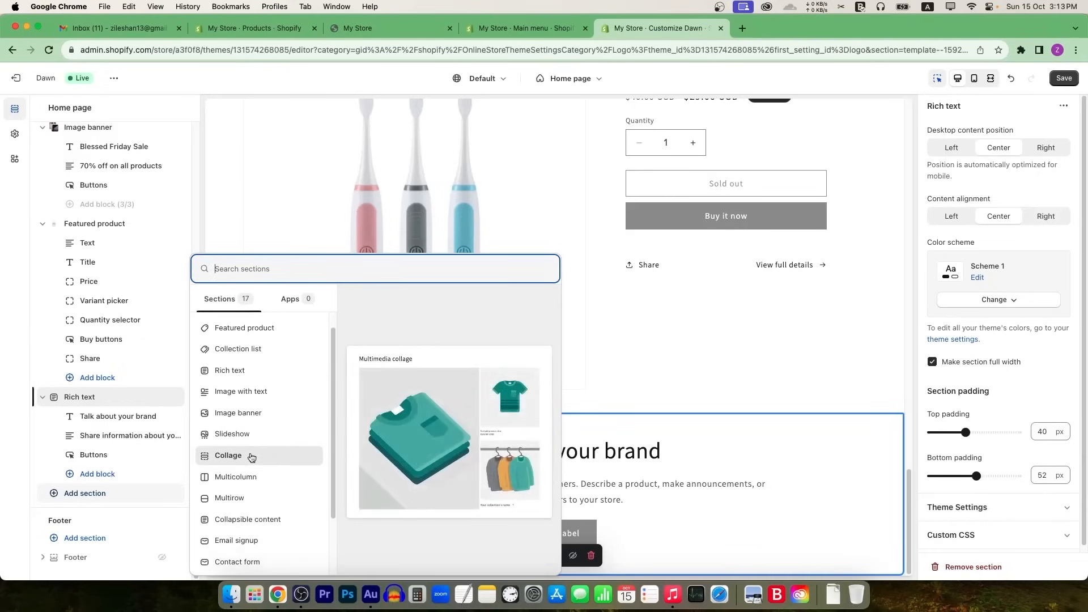
{"action": "key", "text": "Escape"}
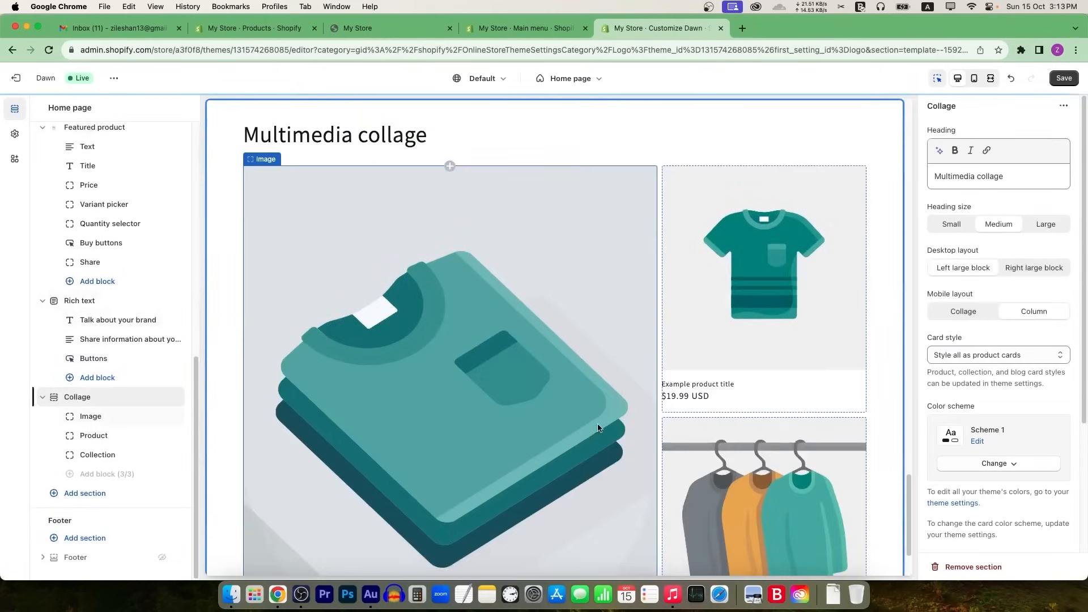
Step: Set the collage's large image to the Shop Local photo of a phone scanning a tag
{"action": "left_click", "coordinate": [383, 268]}
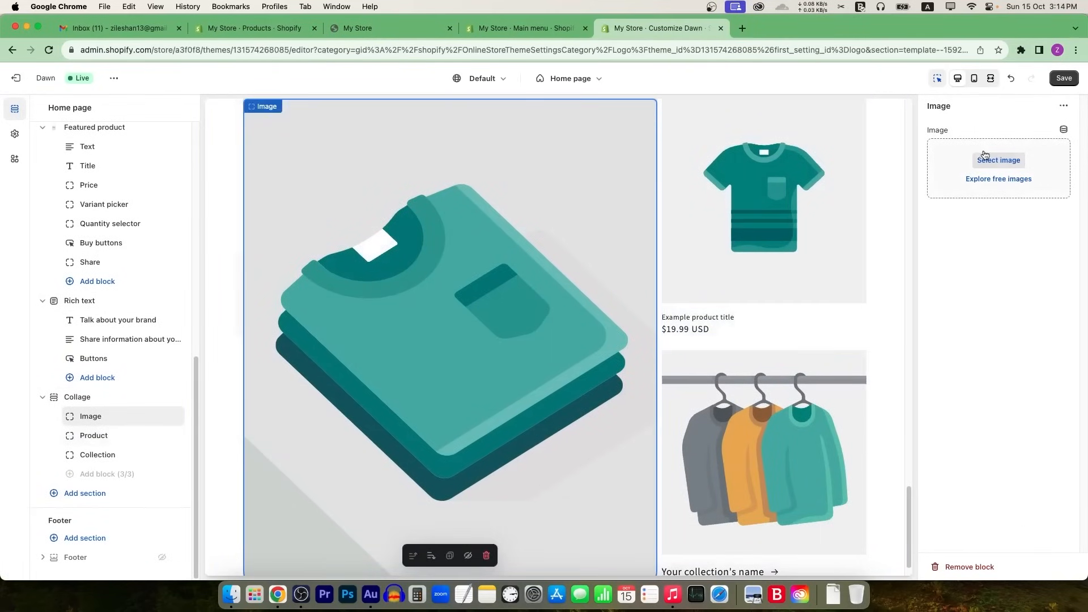
{"action": "left_click", "coordinate": [999, 179]}
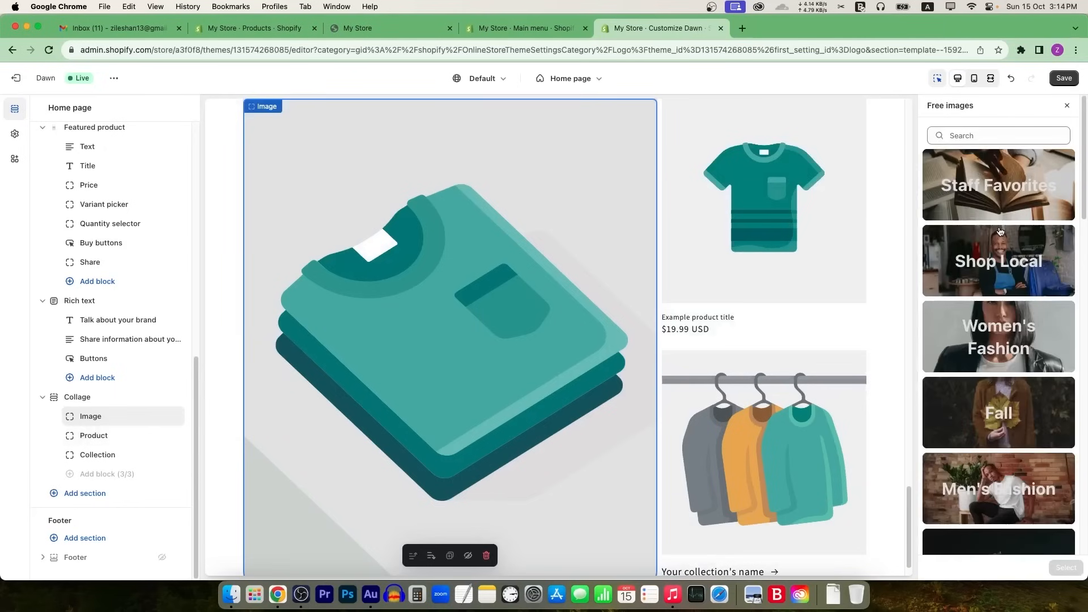
{"action": "left_click", "coordinate": [999, 283]}
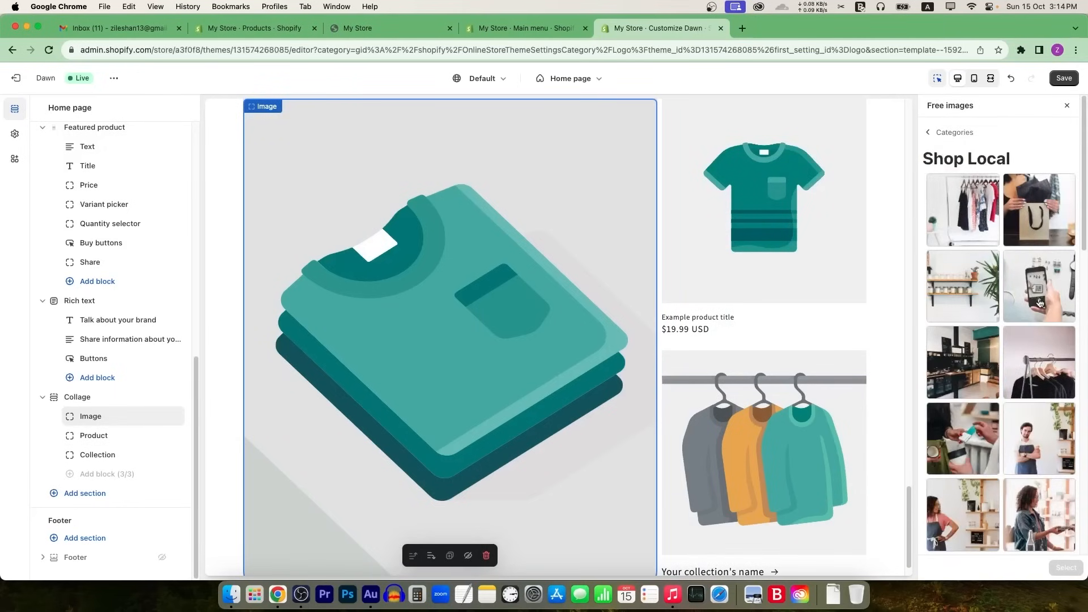
{"action": "left_click", "coordinate": [1032, 288]}
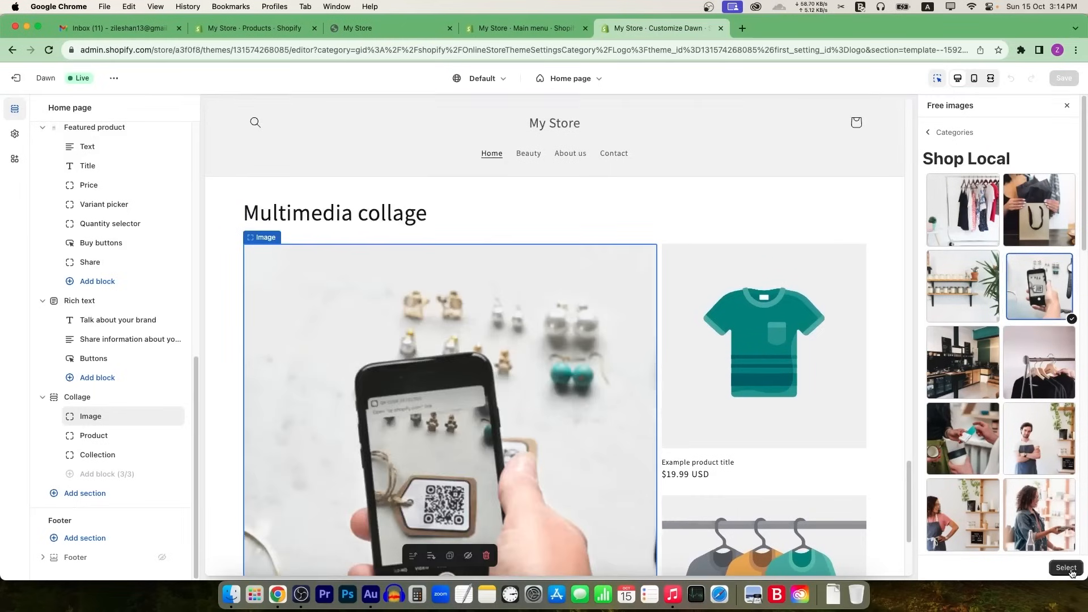
{"action": "left_click", "coordinate": [1065, 567]}
{"action": "scroll", "coordinate": [733, 423], "scroll_direction": "down", "scroll_amount": 3}
Step: Set the collage's product block to Best Brush
{"action": "left_click", "coordinate": [739, 201]}
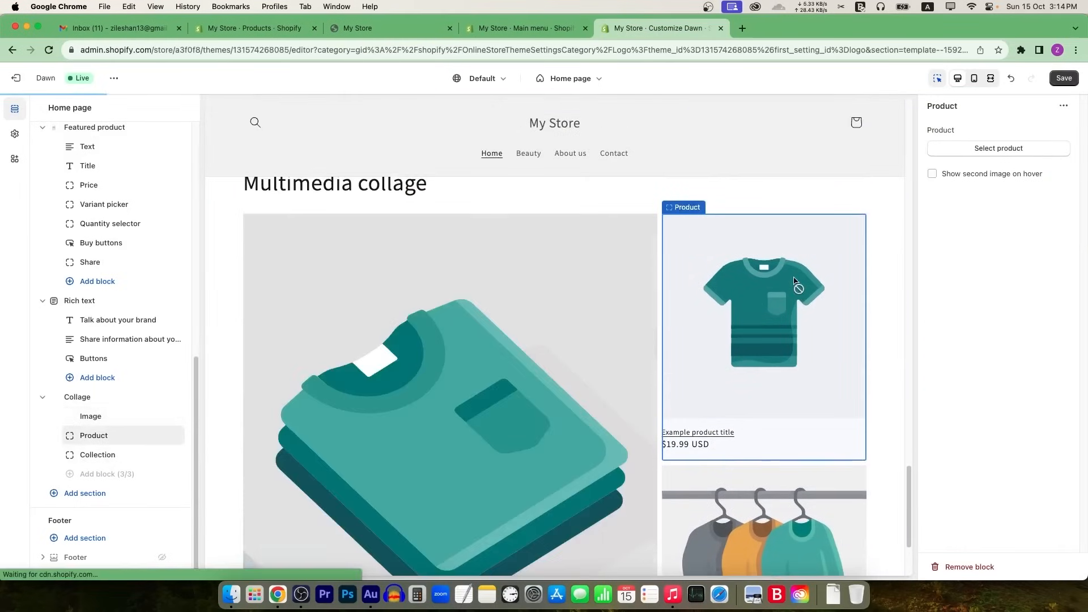
{"action": "left_click", "coordinate": [989, 147]}
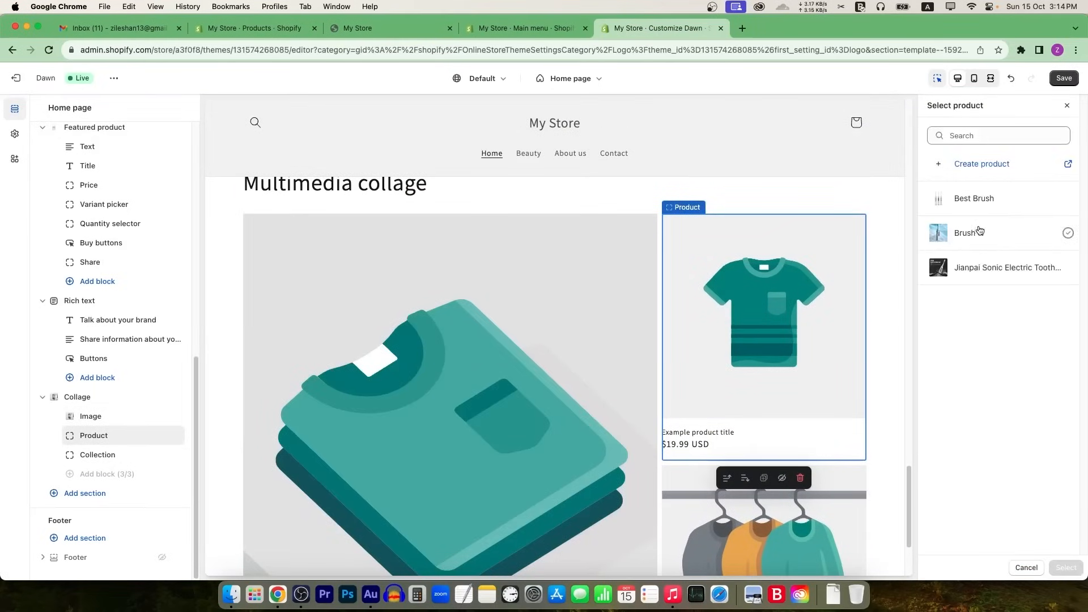
{"action": "left_click", "coordinate": [999, 207]}
{"action": "scroll", "coordinate": [809, 396], "scroll_direction": "down", "scroll_amount": 3}
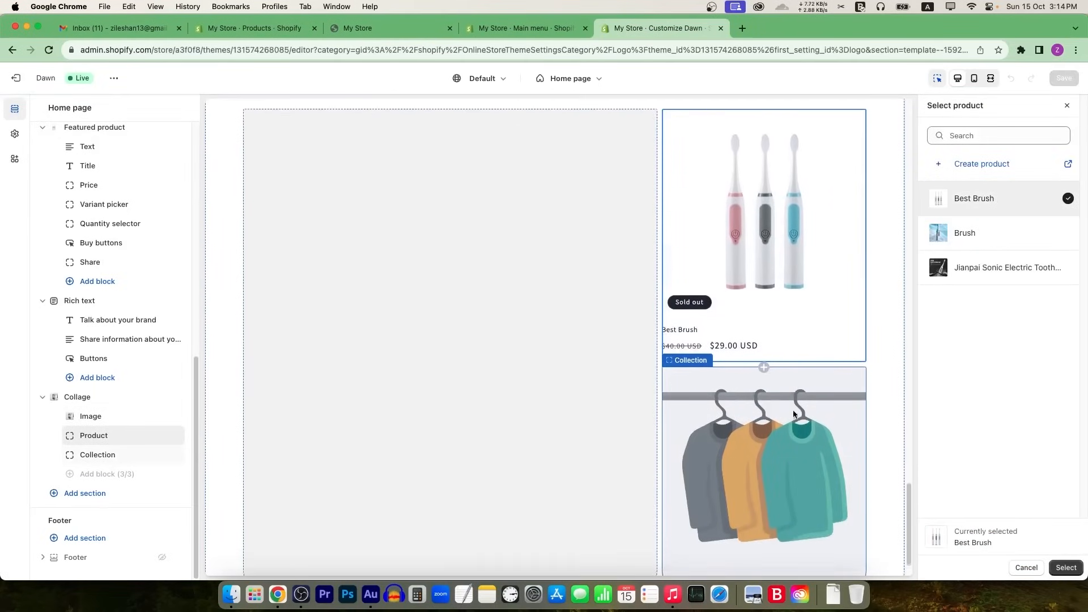
Step: Link the collage's collection block to Beauty and save the theme
{"action": "left_click", "coordinate": [810, 418]}
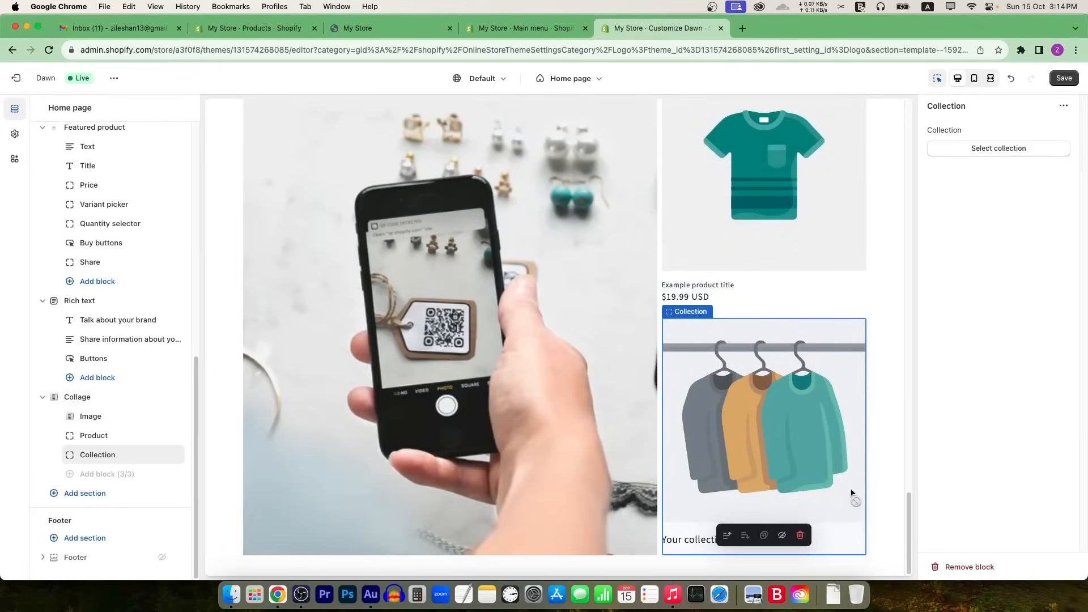
{"action": "left_click", "coordinate": [1000, 152]}
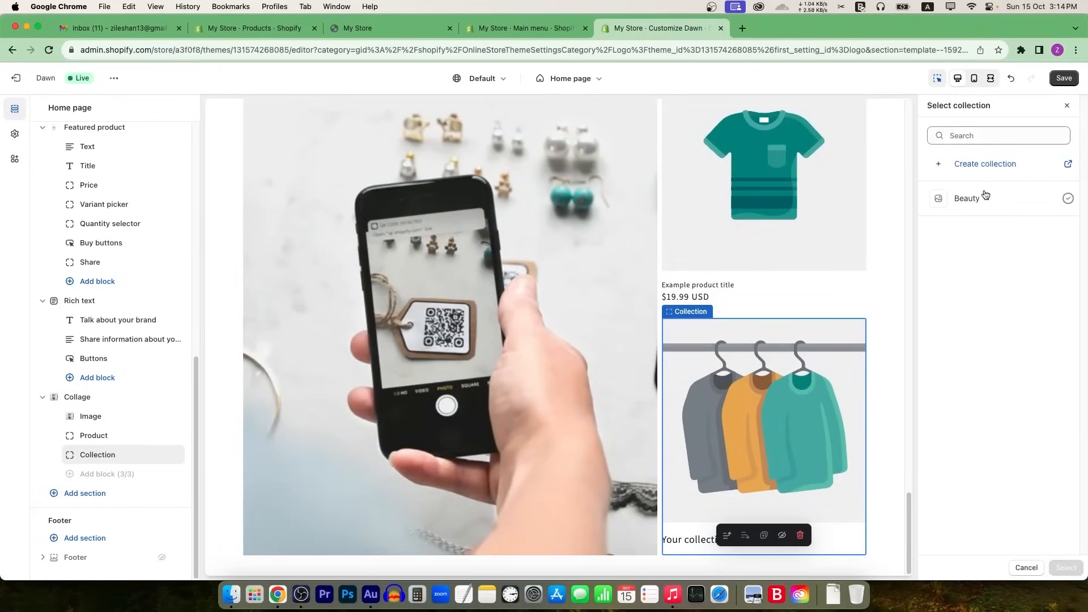
{"action": "left_click", "coordinate": [976, 201]}
{"action": "left_click", "coordinate": [1066, 568]}
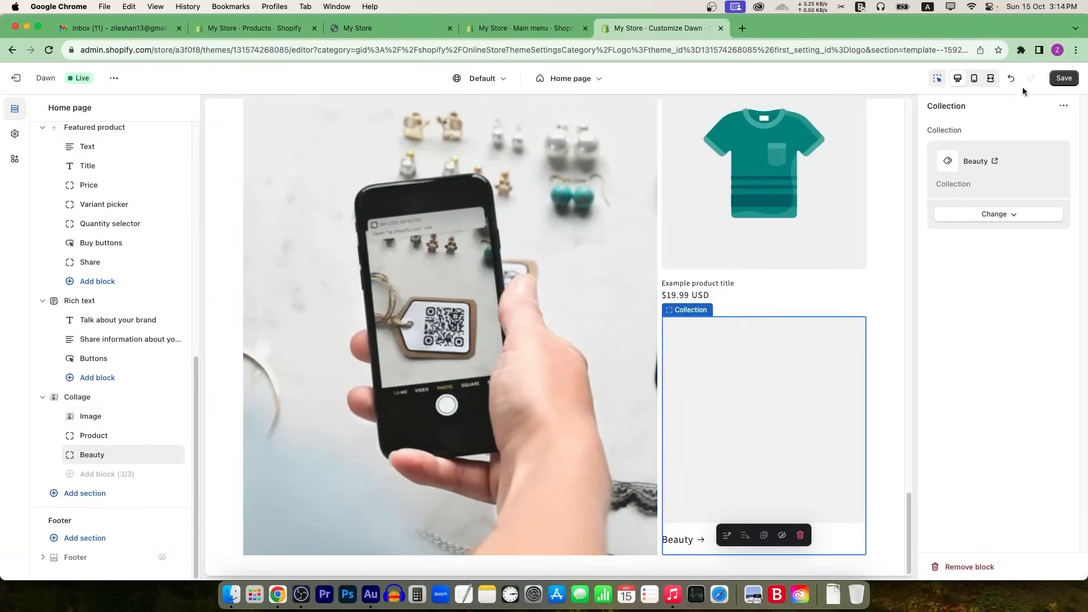
{"action": "left_click", "coordinate": [1065, 79]}
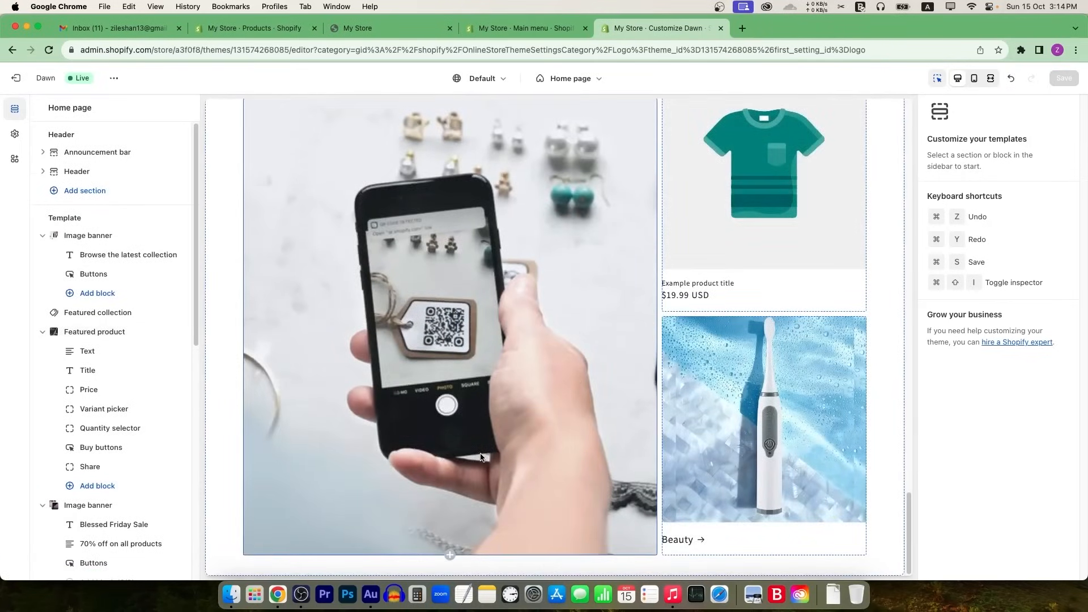
Step: Replace the collage heading 'Multimedia collage' with 'Your Beauty Collage'
{"action": "scroll", "coordinate": [538, 370], "scroll_direction": "up", "scroll_amount": 4}
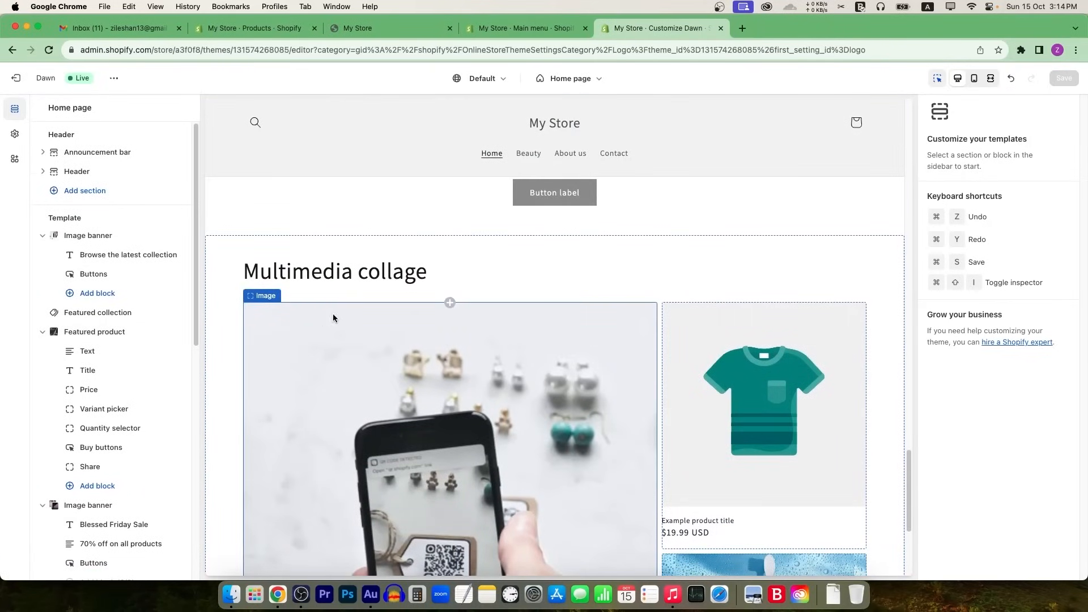
{"action": "left_click", "coordinate": [366, 274]}
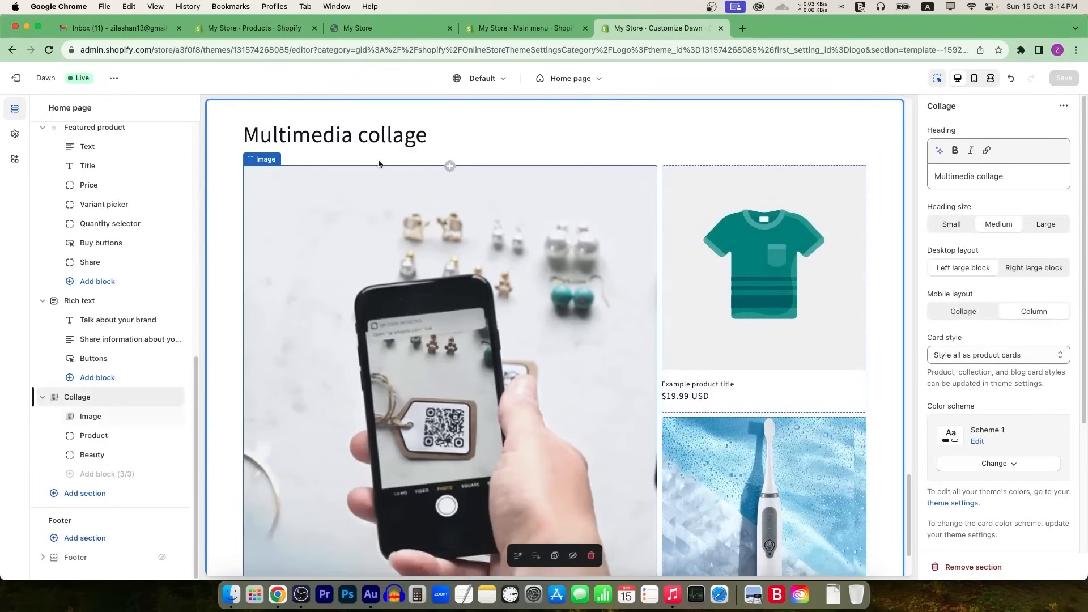
{"action": "triple_click", "coordinate": [970, 181]}
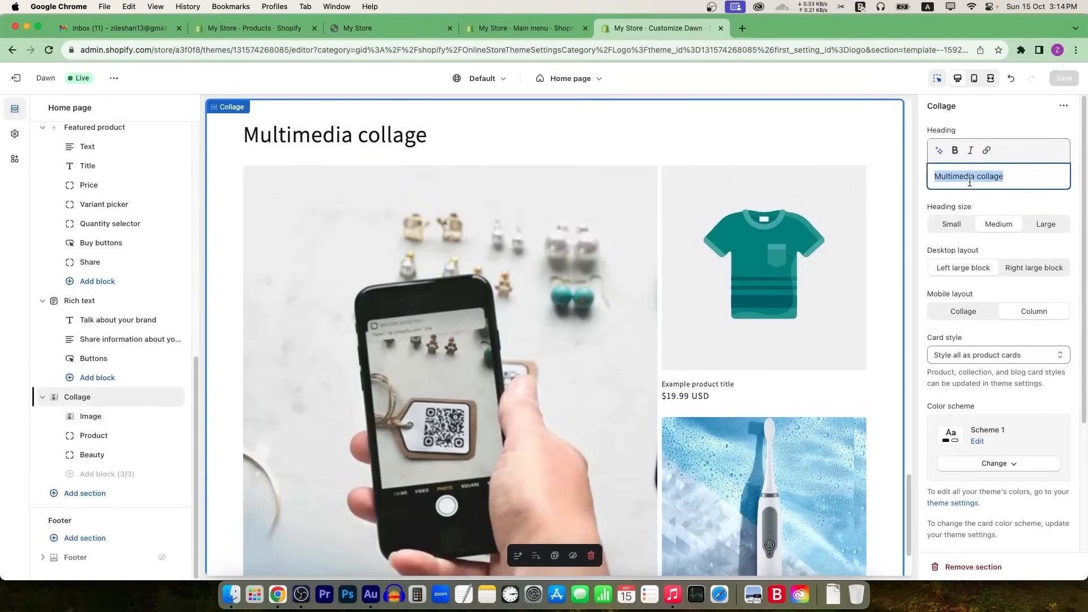
{"action": "type", "text": "Your Beauty Collage"}
{"action": "left_click", "coordinate": [115, 392]}
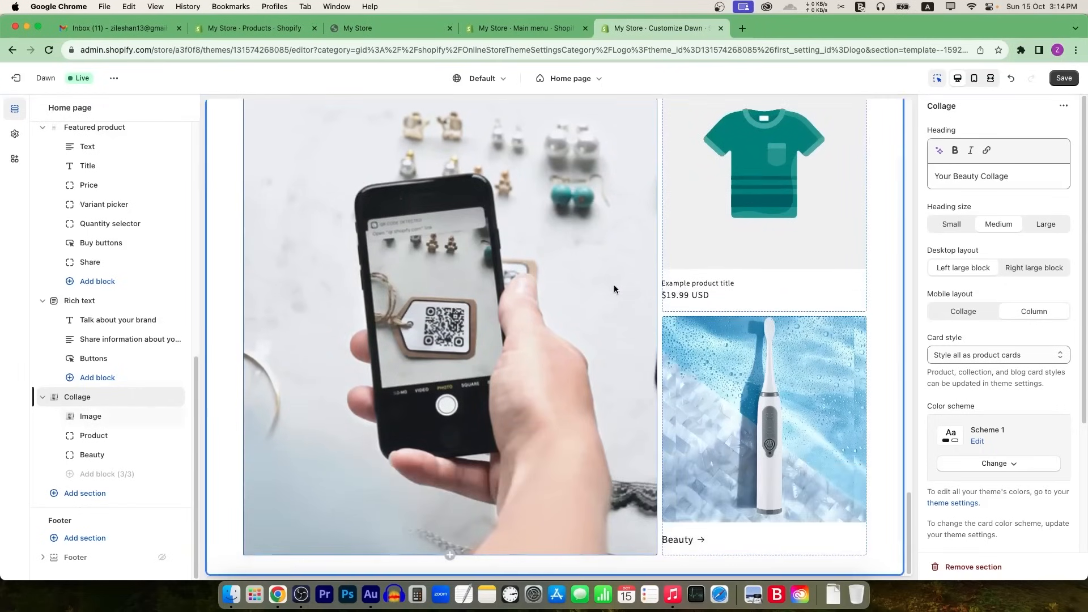
{"action": "left_click", "coordinate": [85, 493]}
{"action": "scroll", "coordinate": [272, 431], "scroll_direction": "down", "scroll_amount": 3}
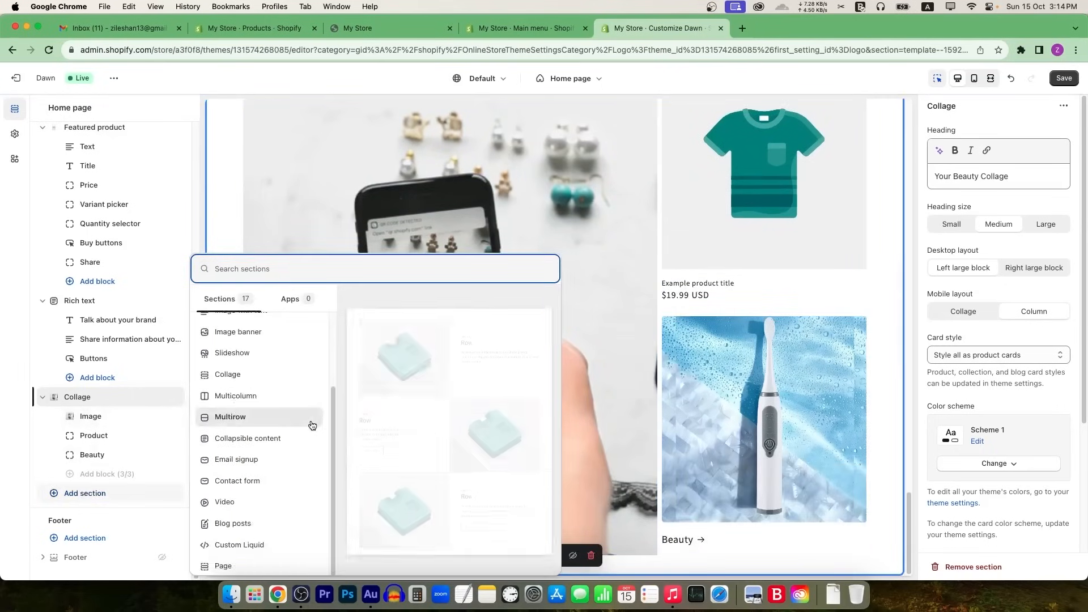
Step: Add a Video section after the collage and replace its link with a YouTube video URL
{"action": "left_click", "coordinate": [262, 501]}
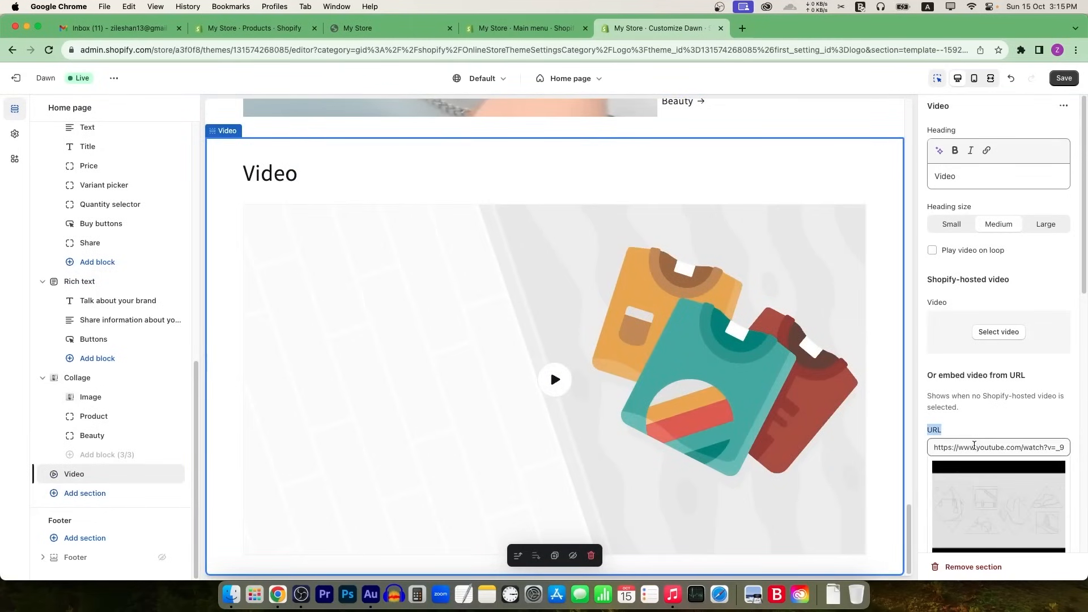
{"action": "left_click", "coordinate": [975, 447]}
{"action": "key", "text": "cmd+a"}
{"action": "left_click", "coordinate": [742, 28]}
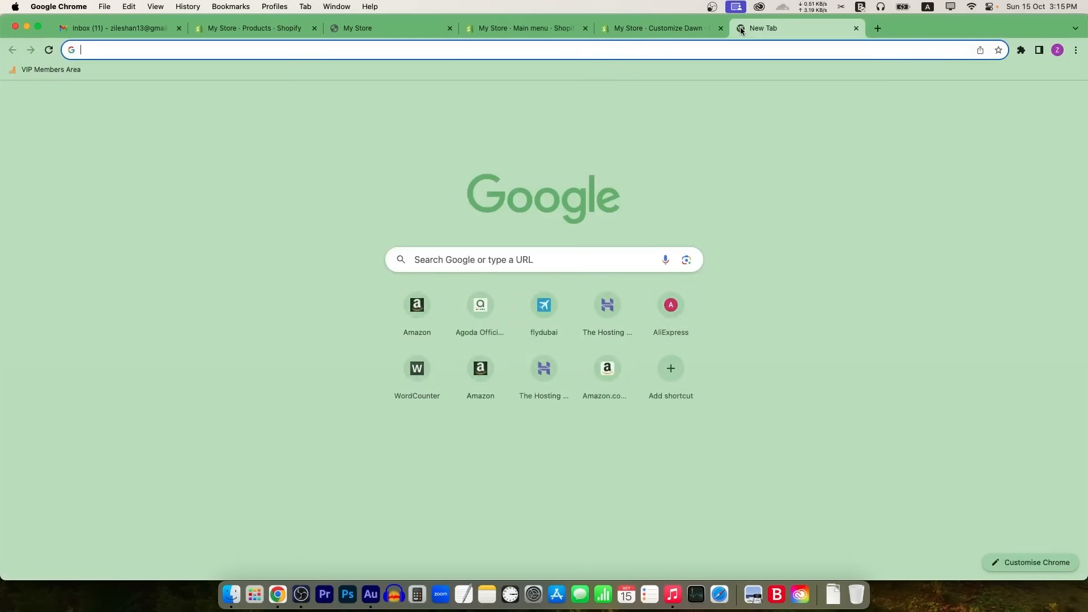
{"action": "type", "text": "youtube.com/watch?v=_9"}
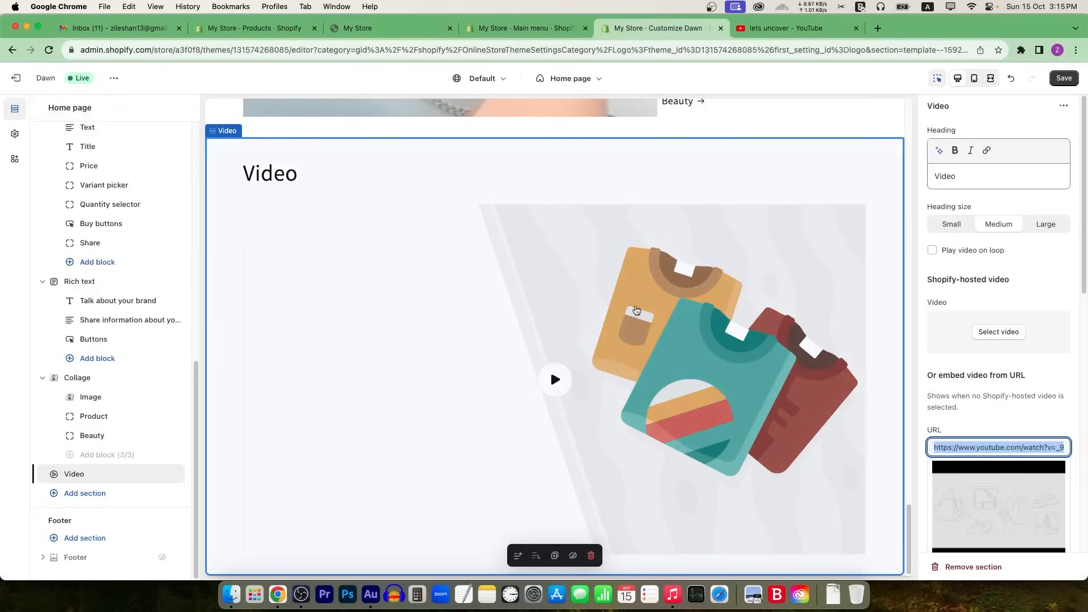
{"action": "key", "text": "cmd+v"}
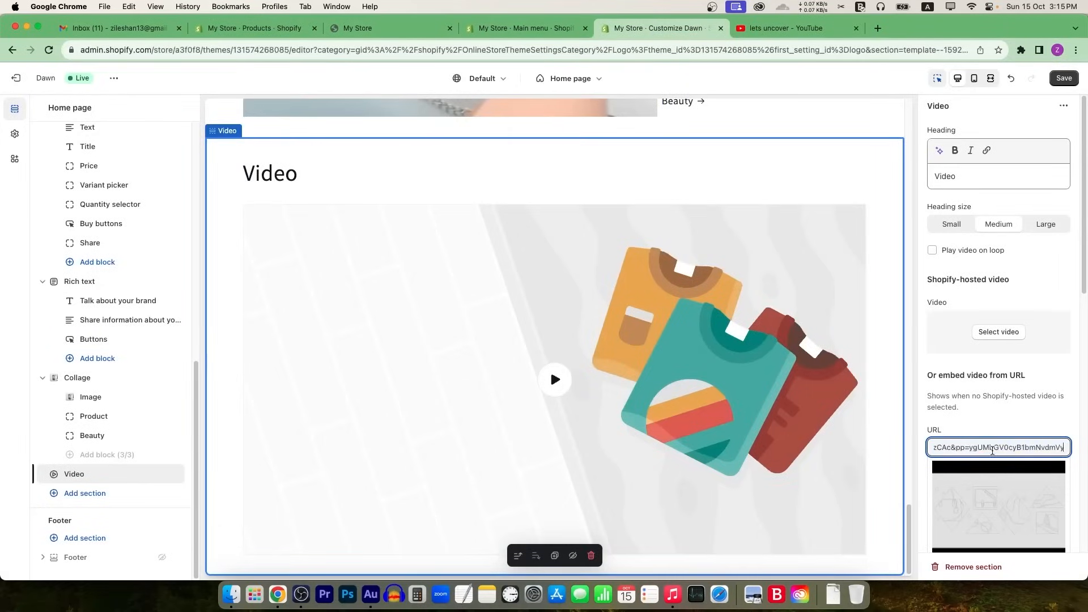
{"action": "left_click", "coordinate": [993, 416]}
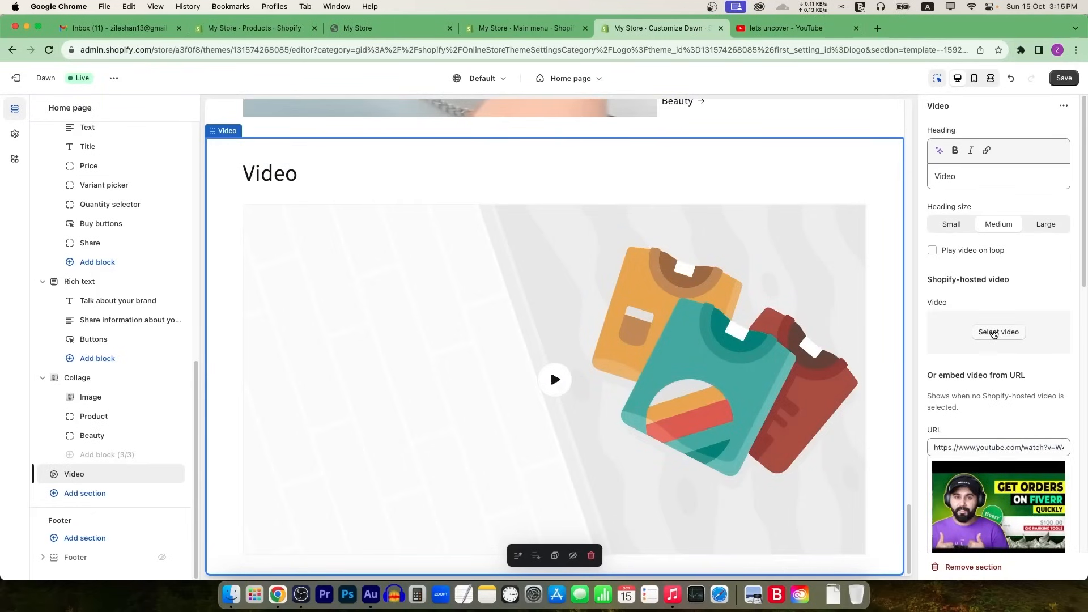
Step: Play the embedded Fiverr gig video in the preview and save the theme
{"action": "scroll", "coordinate": [962, 433], "scroll_direction": "down", "scroll_amount": 6}
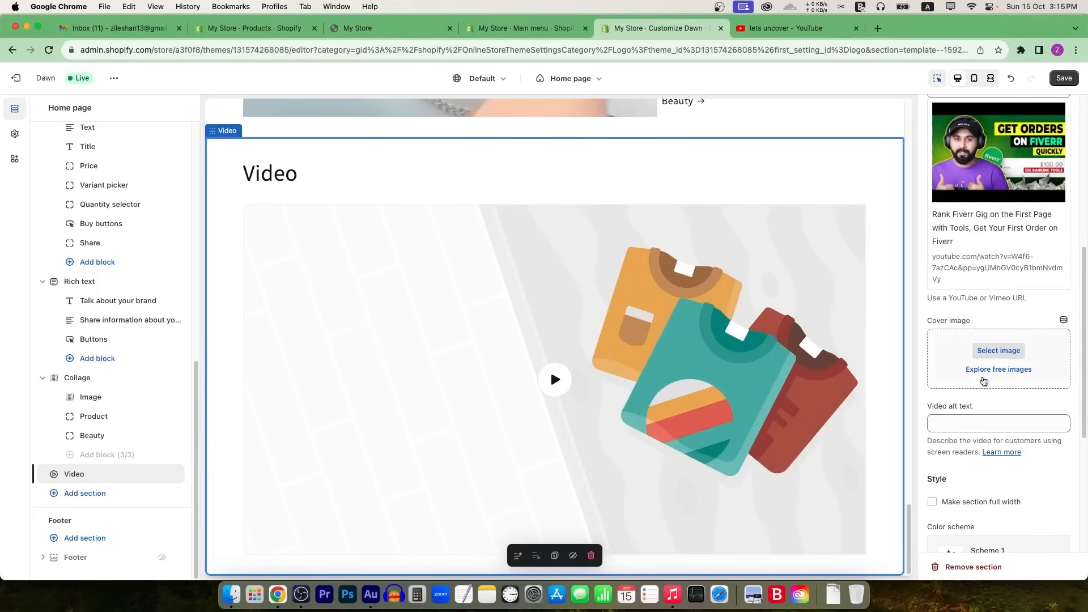
{"action": "scroll", "coordinate": [978, 336], "scroll_direction": "up", "scroll_amount": 1}
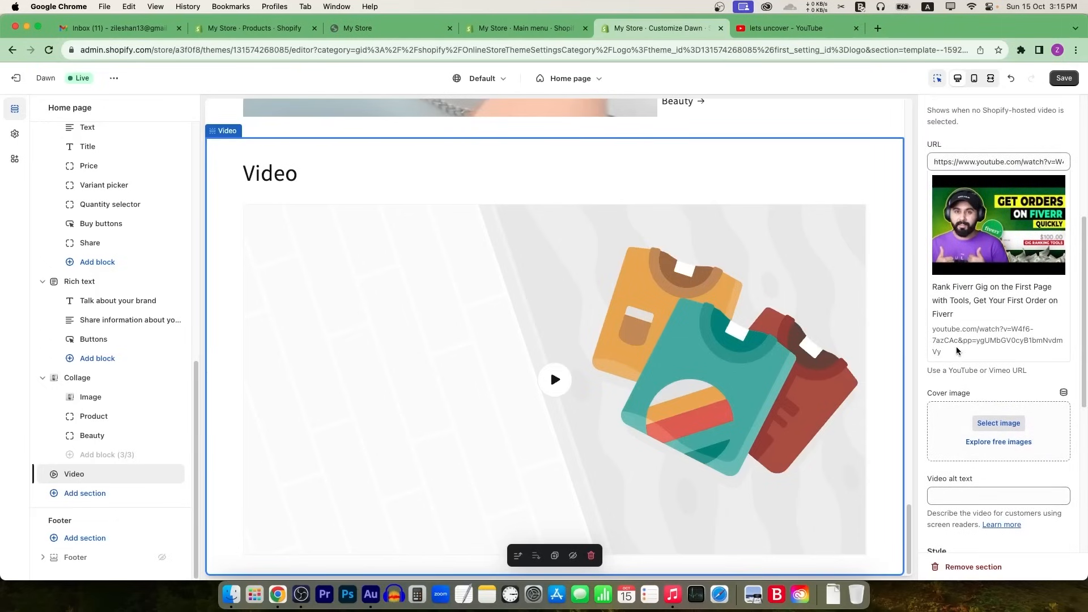
{"action": "left_click", "coordinate": [557, 381]}
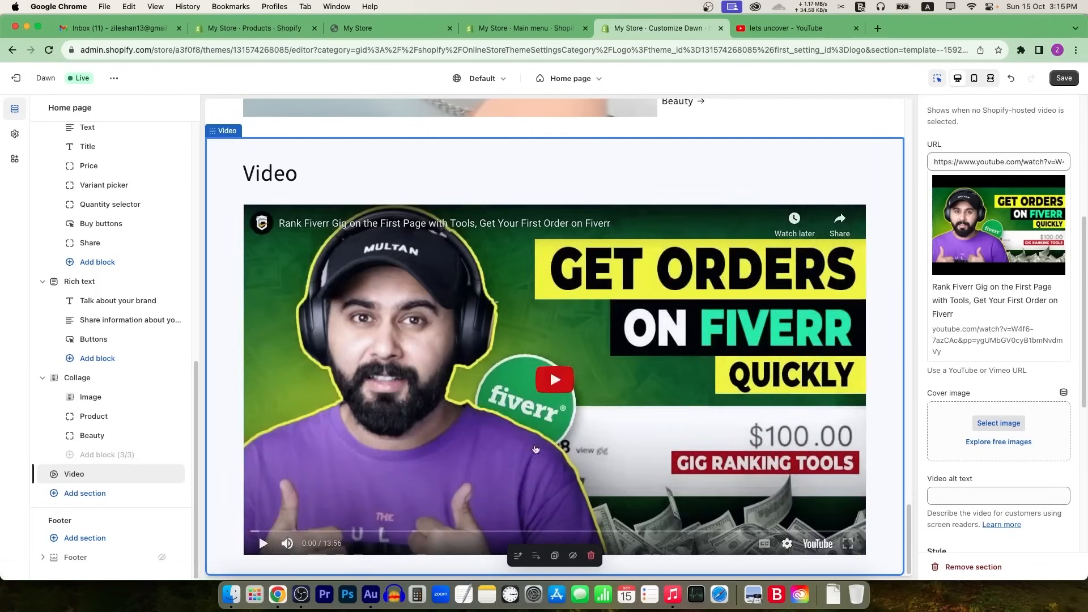
{"action": "left_click", "coordinate": [1071, 77]}
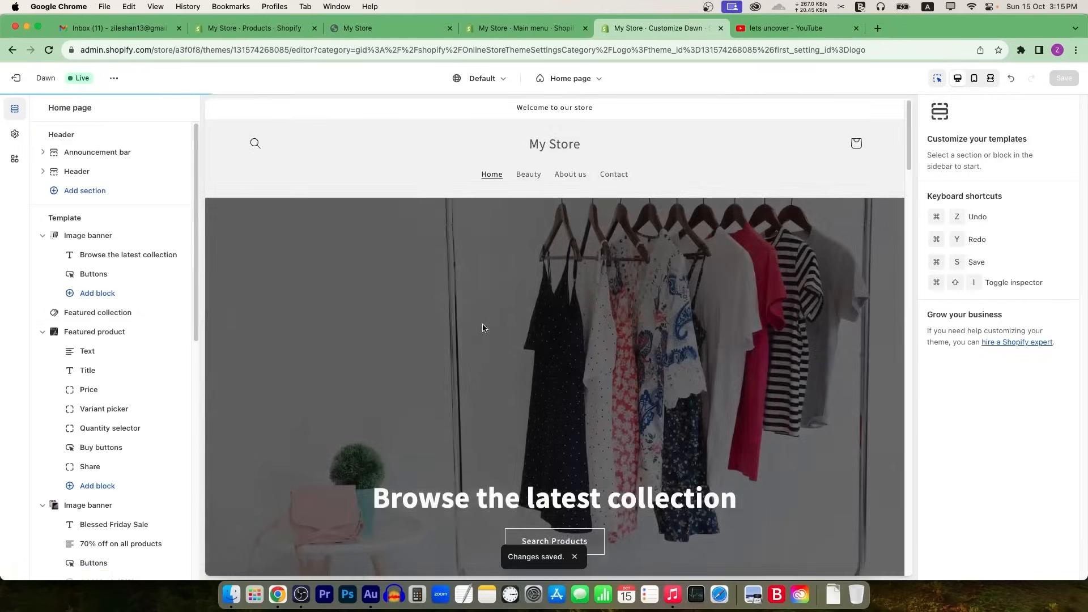
{"action": "scroll", "coordinate": [481, 327], "scroll_direction": "down", "scroll_amount": 20}
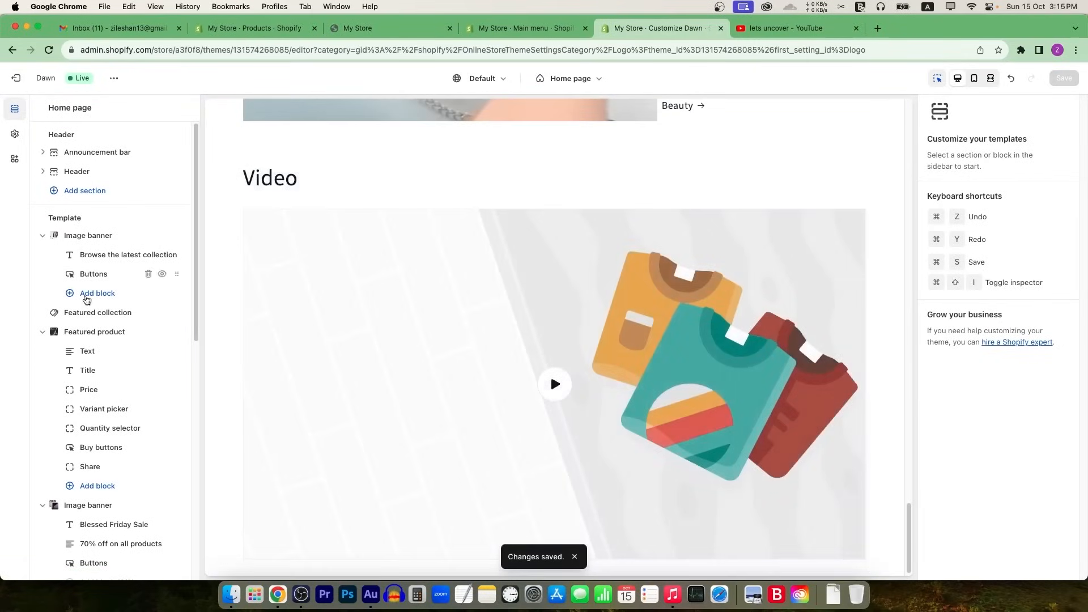
{"action": "scroll", "coordinate": [91, 395], "scroll_direction": "down", "scroll_amount": 5}
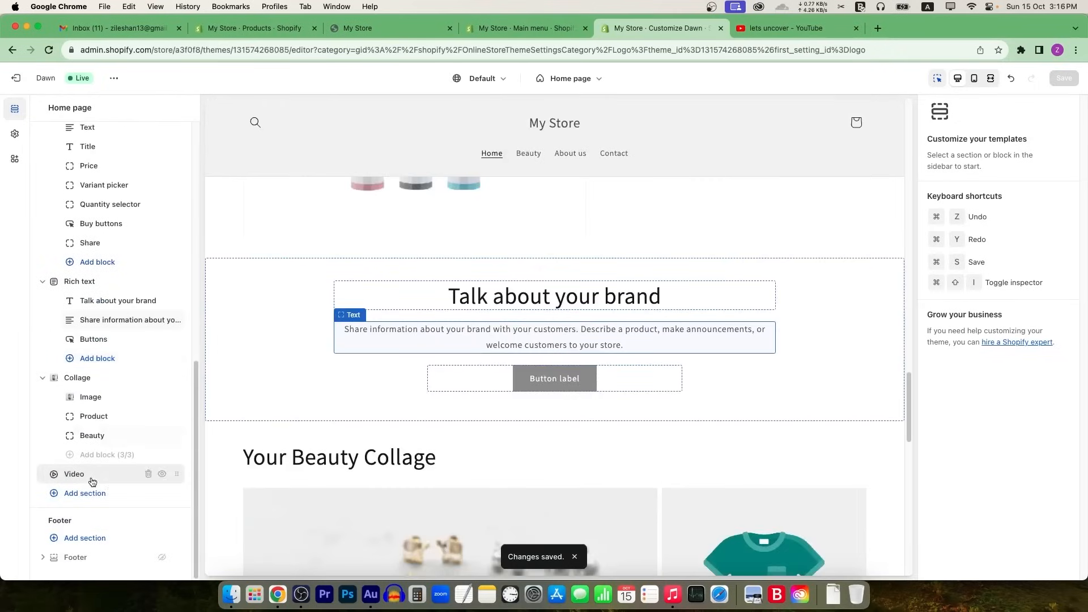
{"action": "left_click", "coordinate": [84, 494]}
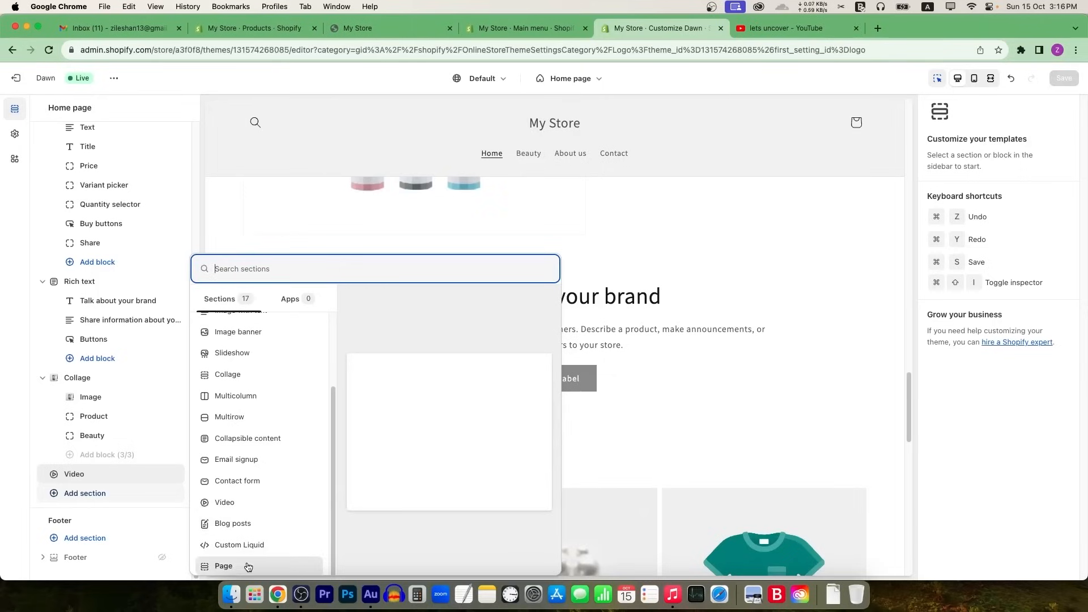
{"action": "left_click", "coordinate": [23, 435]}
{"action": "left_click", "coordinate": [95, 538]}
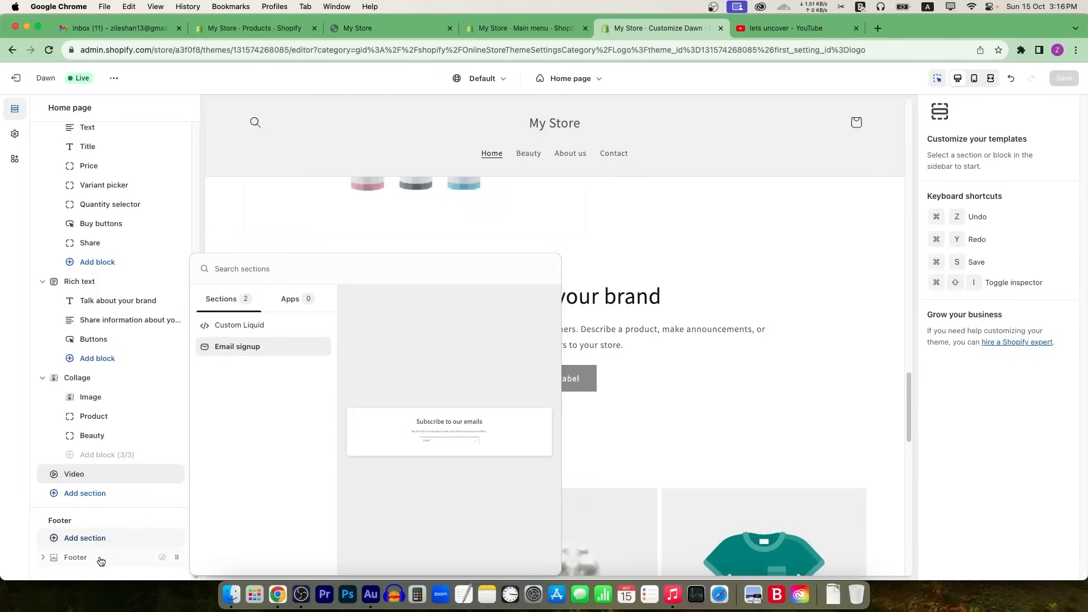
{"action": "left_click", "coordinate": [160, 559]}
{"action": "scroll", "coordinate": [433, 440], "scroll_direction": "down", "scroll_amount": 3}
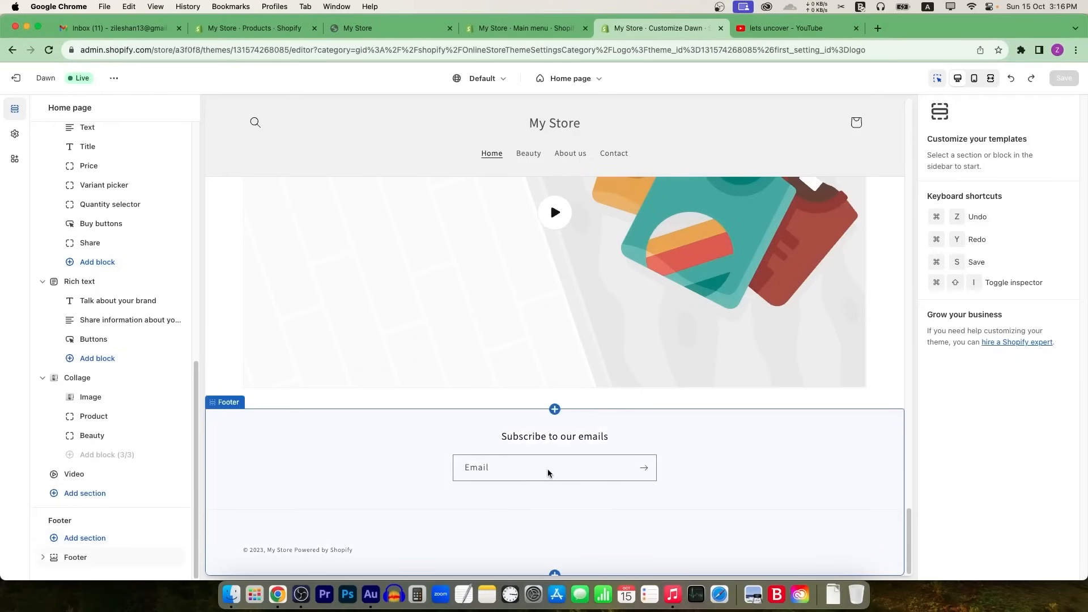
{"action": "scroll", "coordinate": [585, 470], "scroll_direction": "up", "scroll_amount": 10}
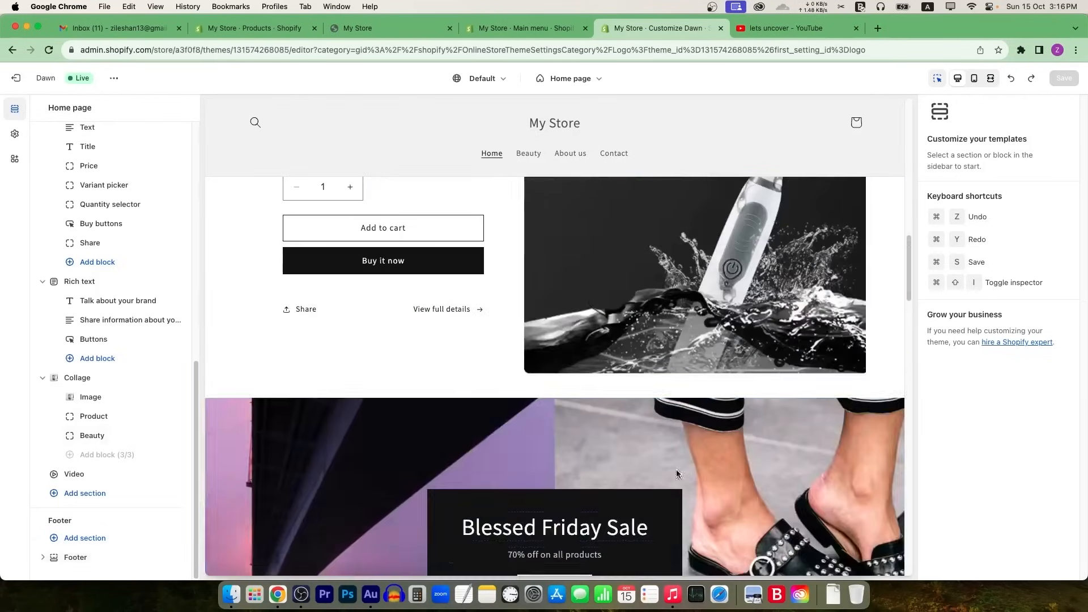
{"action": "left_click", "coordinate": [445, 25]}
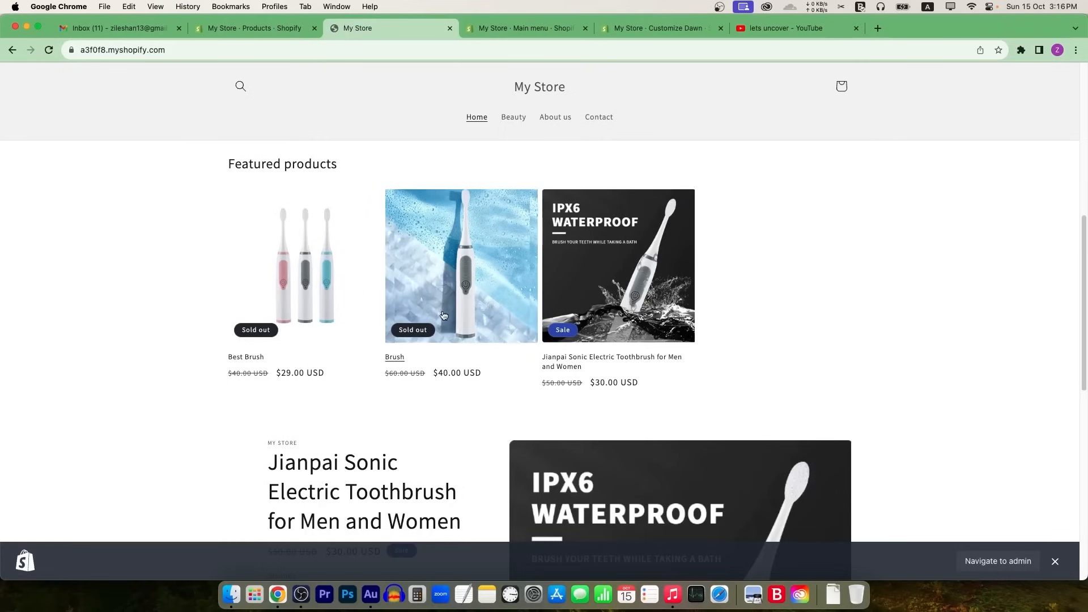
{"action": "scroll", "coordinate": [420, 227], "scroll_direction": "up", "scroll_amount": 5}
{"action": "left_click", "coordinate": [49, 51]}
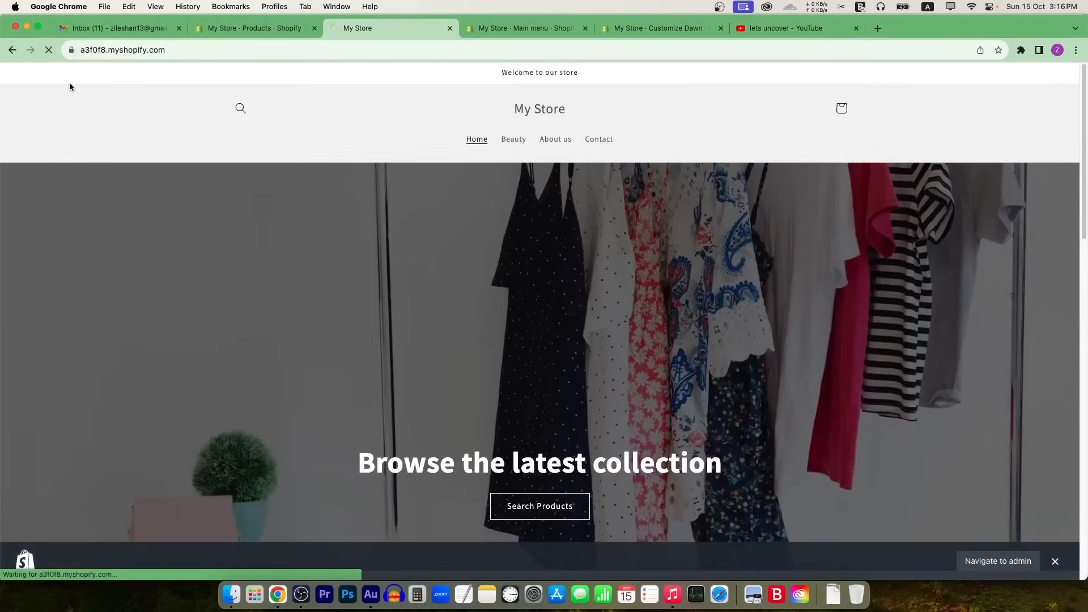
{"action": "scroll", "coordinate": [494, 308], "scroll_direction": "down", "scroll_amount": 10}
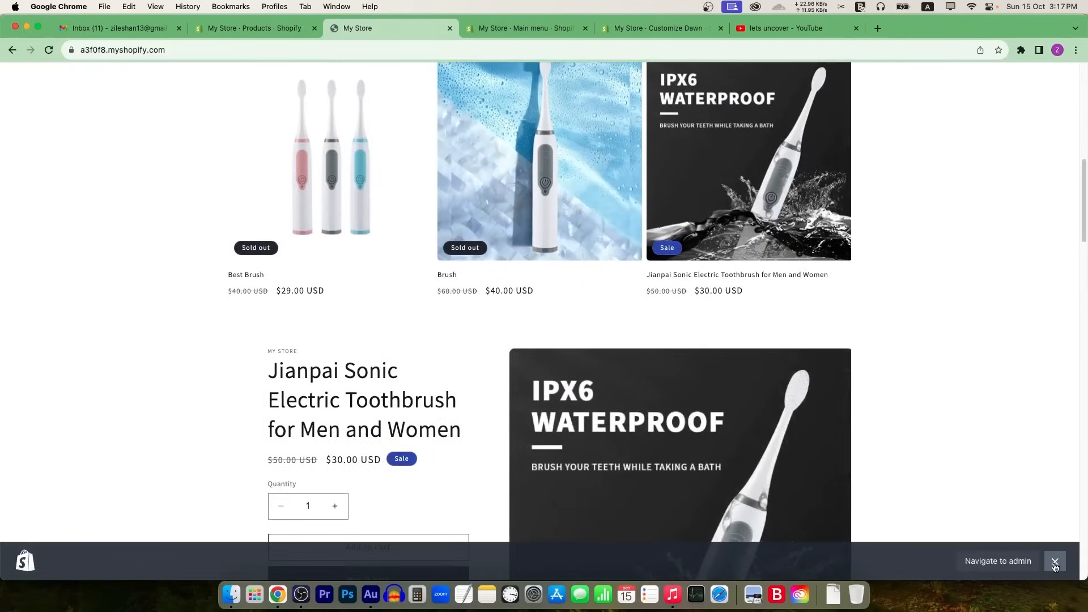
{"action": "scroll", "coordinate": [747, 339], "scroll_direction": "down", "scroll_amount": 6}
{"action": "scroll", "coordinate": [746, 339], "scroll_direction": "down", "scroll_amount": 12}
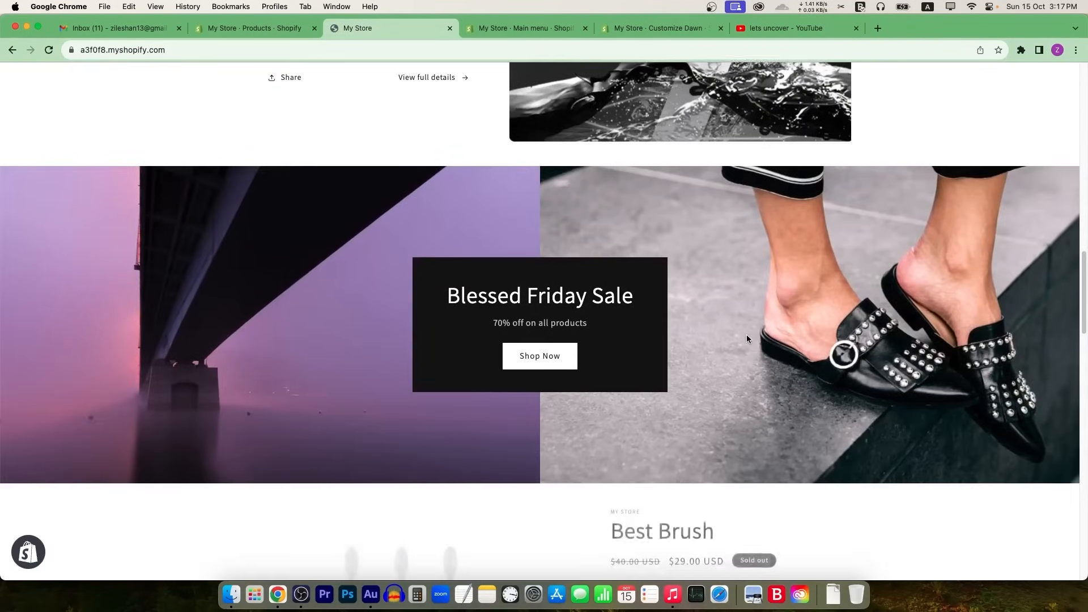
{"action": "scroll", "coordinate": [746, 339], "scroll_direction": "down", "scroll_amount": 10}
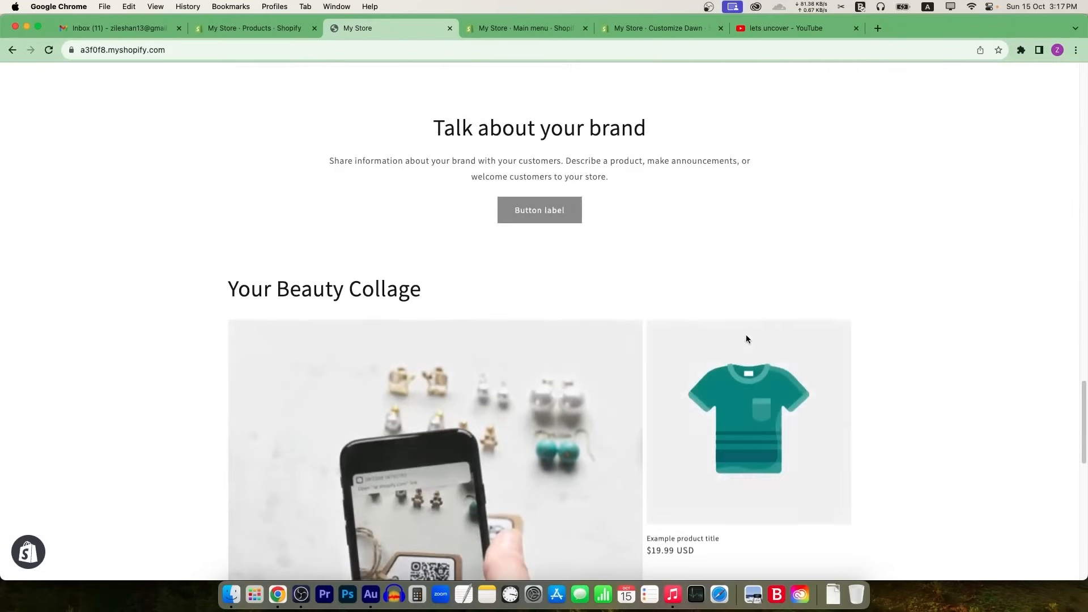
{"action": "scroll", "coordinate": [746, 339], "scroll_direction": "down", "scroll_amount": 3}
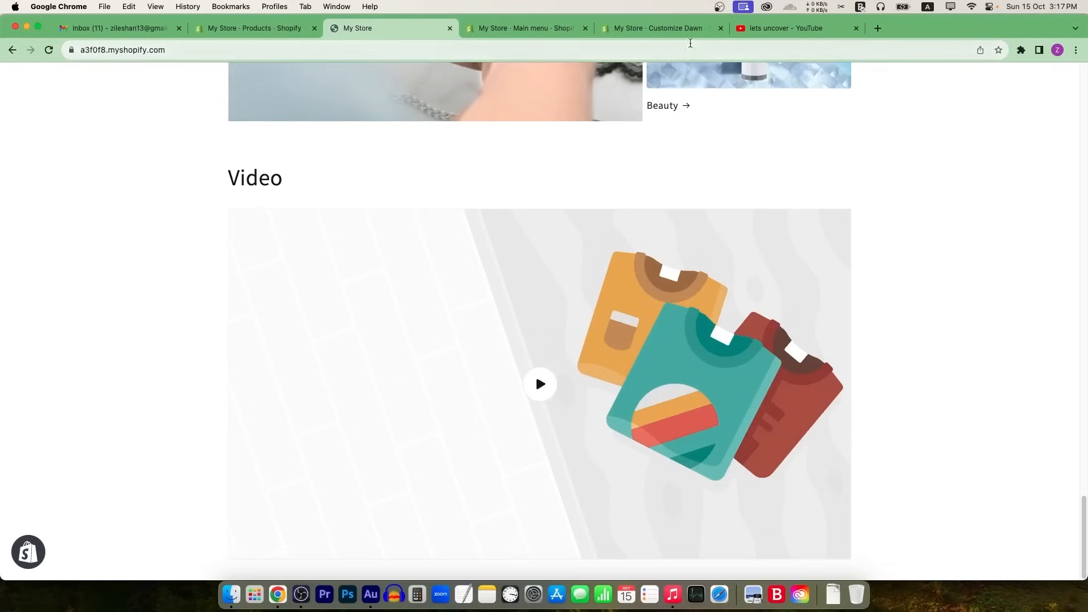
{"action": "left_click", "coordinate": [658, 28]}
Step: Give the Video section the Fiverr thumbnail as cover image, save, and view the storefront
{"action": "scroll", "coordinate": [750, 409], "scroll_direction": "down", "scroll_amount": 10}
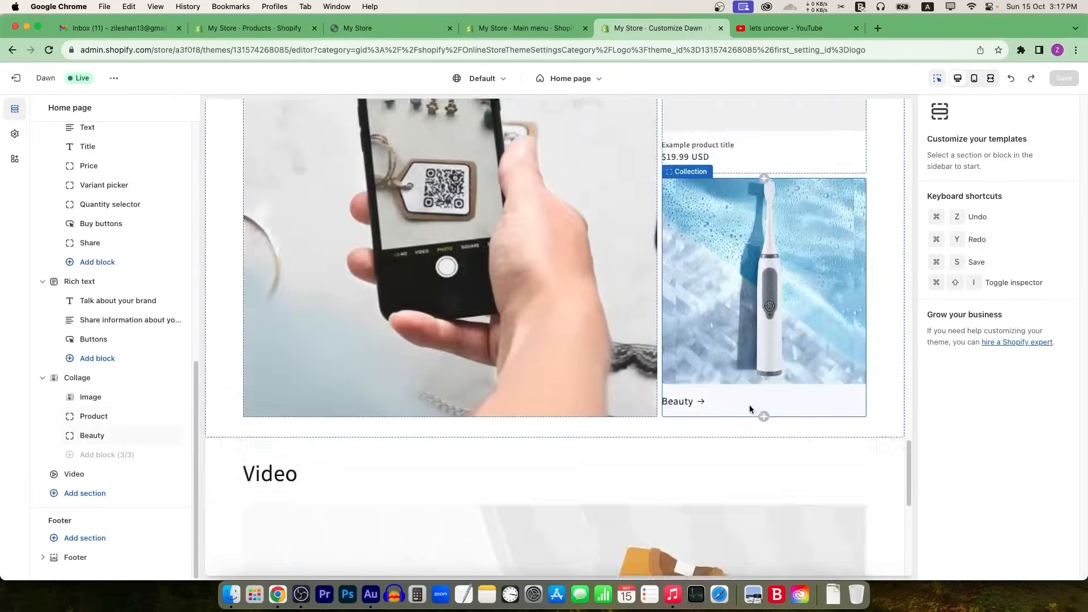
{"action": "left_click", "coordinate": [825, 278]}
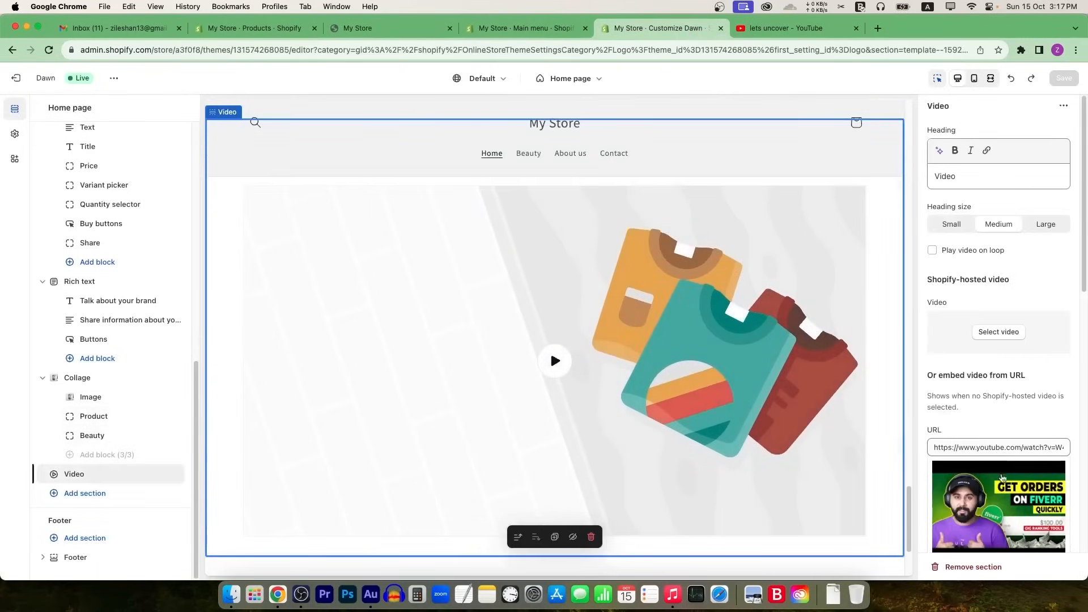
{"action": "scroll", "coordinate": [989, 492], "scroll_direction": "down", "scroll_amount": 5}
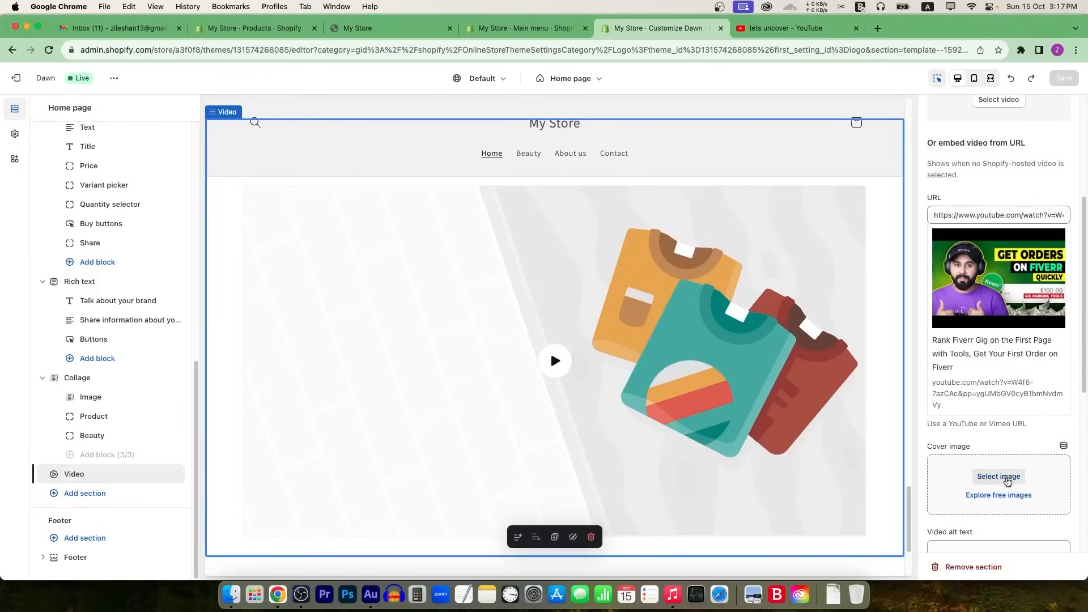
{"action": "left_click", "coordinate": [1007, 479]}
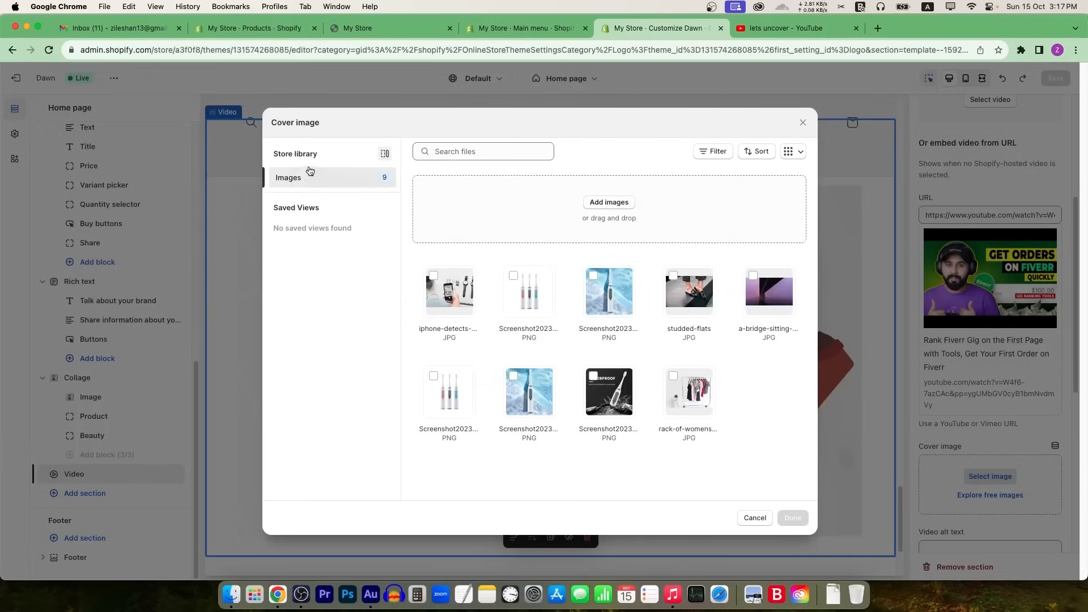
{"action": "left_click", "coordinate": [616, 206]}
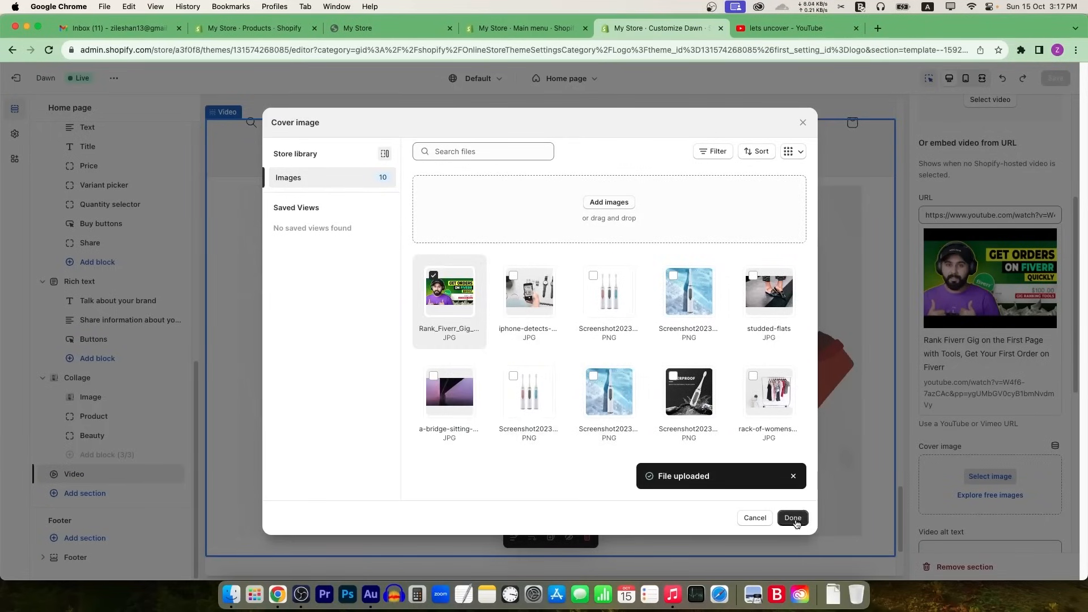
{"action": "left_click", "coordinate": [793, 519]}
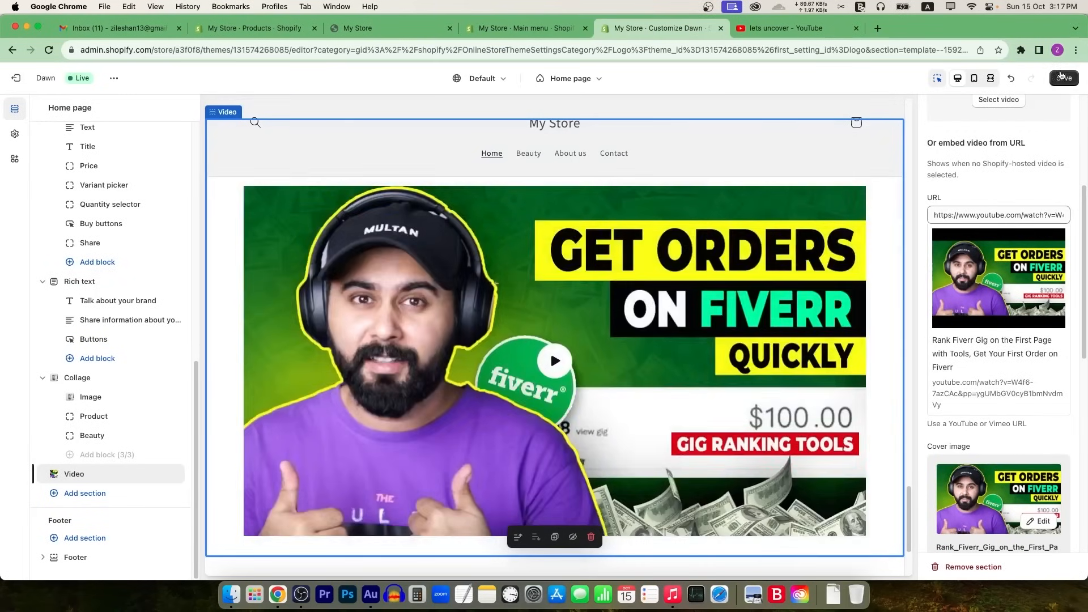
{"action": "left_click", "coordinate": [1062, 77]}
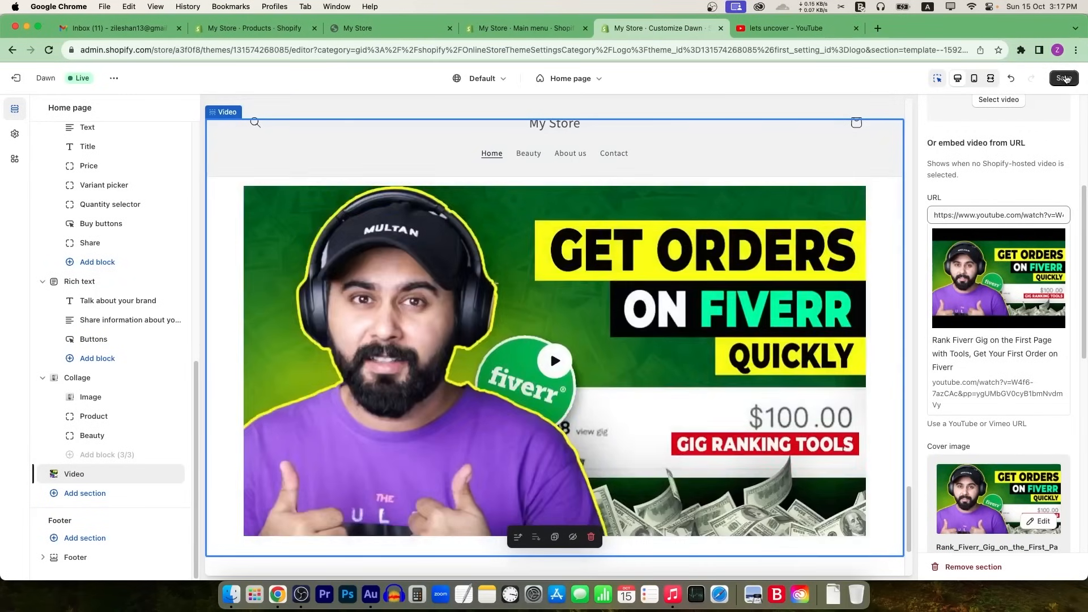
{"action": "left_click", "coordinate": [391, 28]}
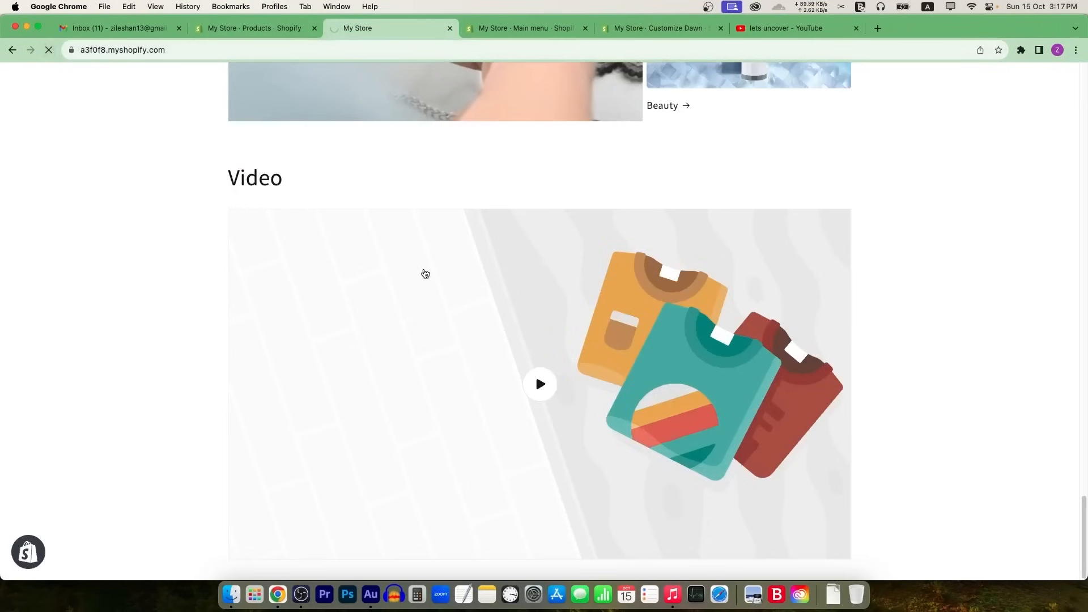
{"action": "scroll", "coordinate": [665, 334], "scroll_direction": "down", "scroll_amount": 2}
{"action": "scroll", "coordinate": [665, 335], "scroll_direction": "down", "scroll_amount": 2}
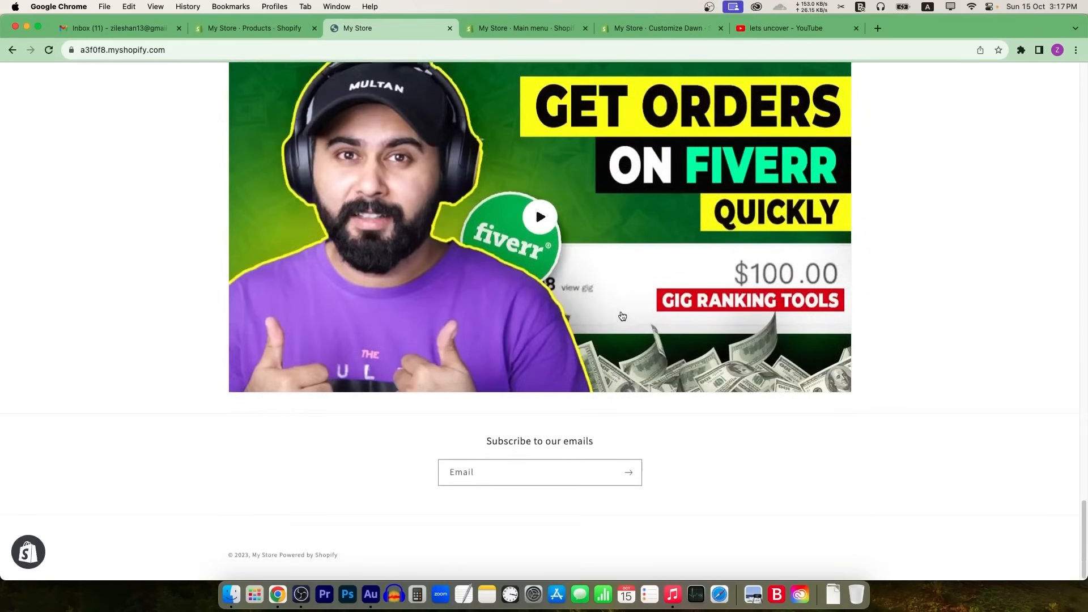
{"action": "scroll", "coordinate": [605, 311], "scroll_direction": "up", "scroll_amount": 10}
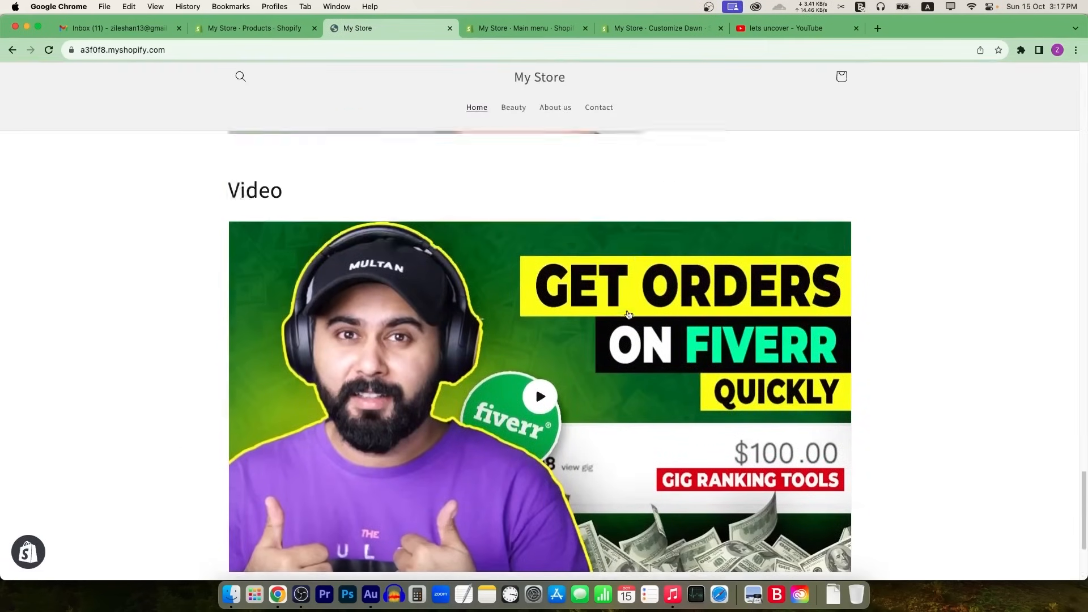
{"action": "scroll", "coordinate": [628, 312], "scroll_direction": "down", "scroll_amount": 10}
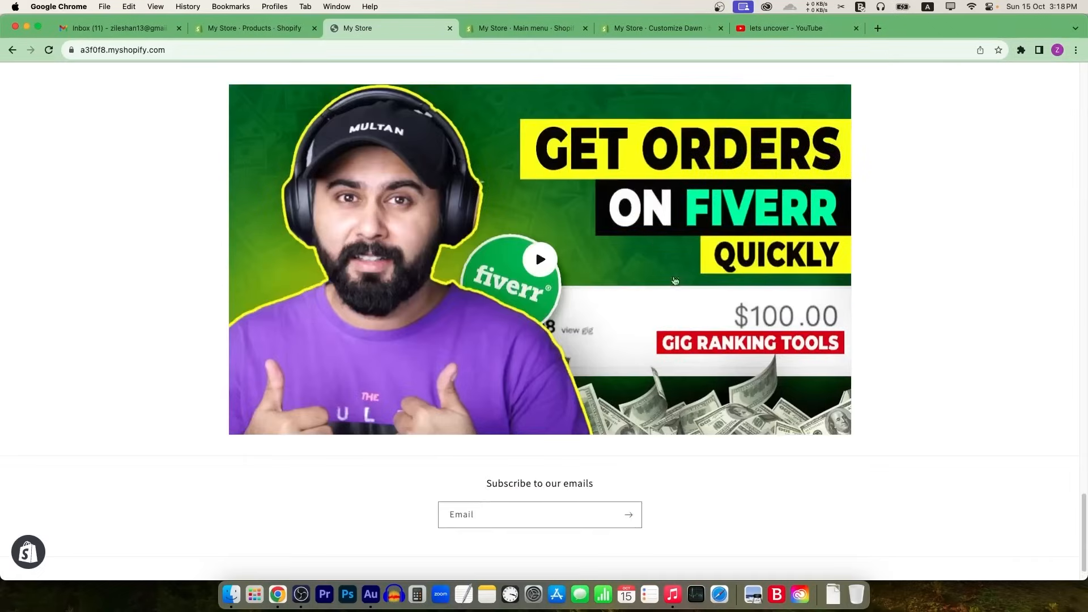
{"action": "scroll", "coordinate": [661, 358], "scroll_direction": "up", "scroll_amount": 7}
{"action": "scroll", "coordinate": [661, 358], "scroll_direction": "up", "scroll_amount": 6}
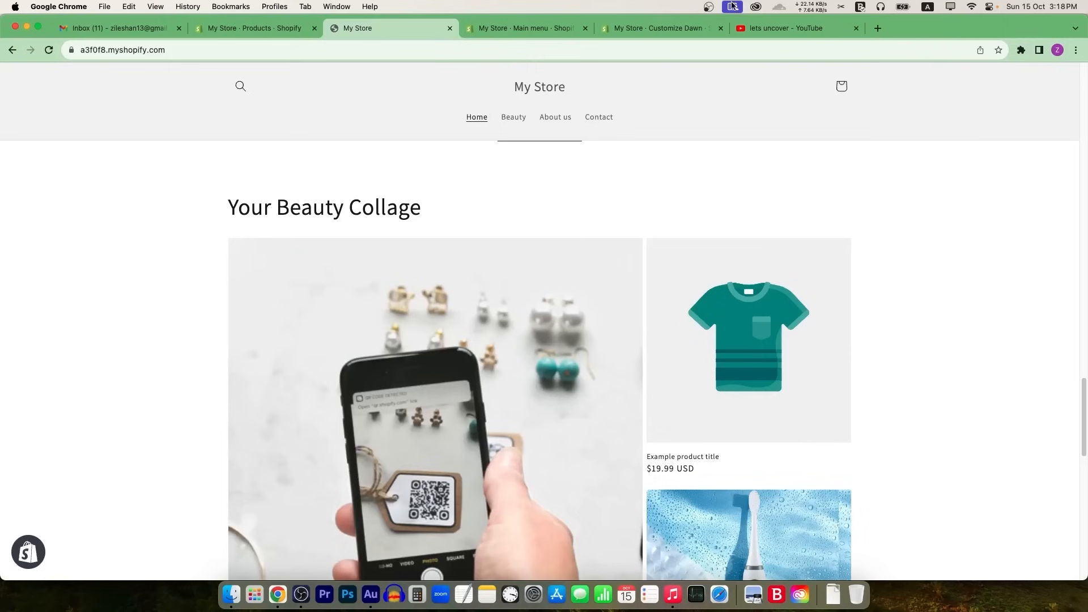
Step: Replace the collage's placeholder t-shirt with the Jianpai Sonic Electric Toothbrush ($30.00)
{"action": "left_click", "coordinate": [676, 29]}
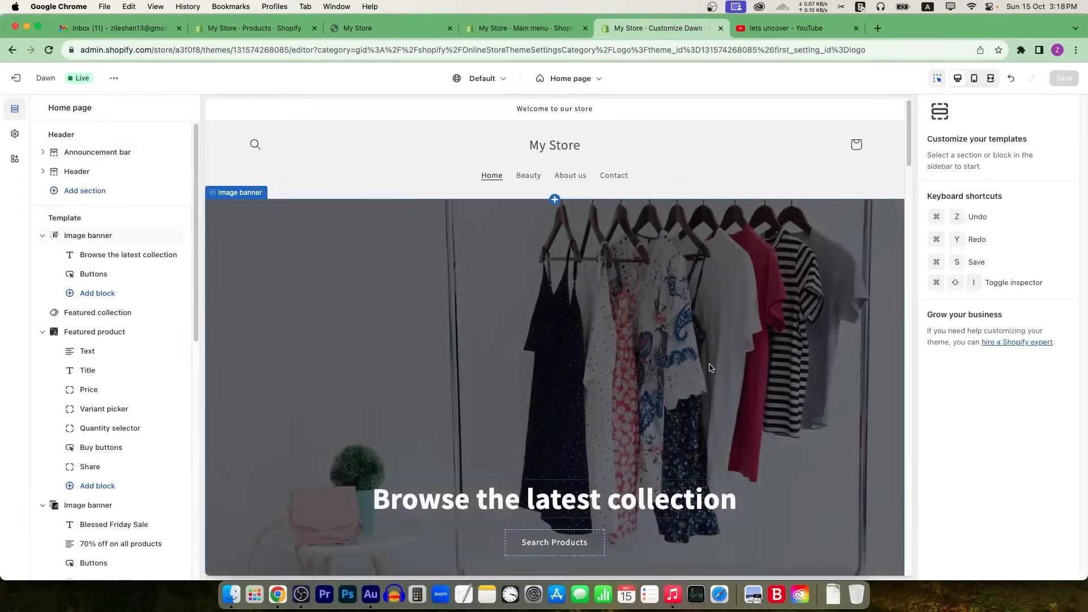
{"action": "left_click_drag", "start_coordinate": [908, 131], "coordinate": [909, 436]}
{"action": "left_click", "coordinate": [798, 249]}
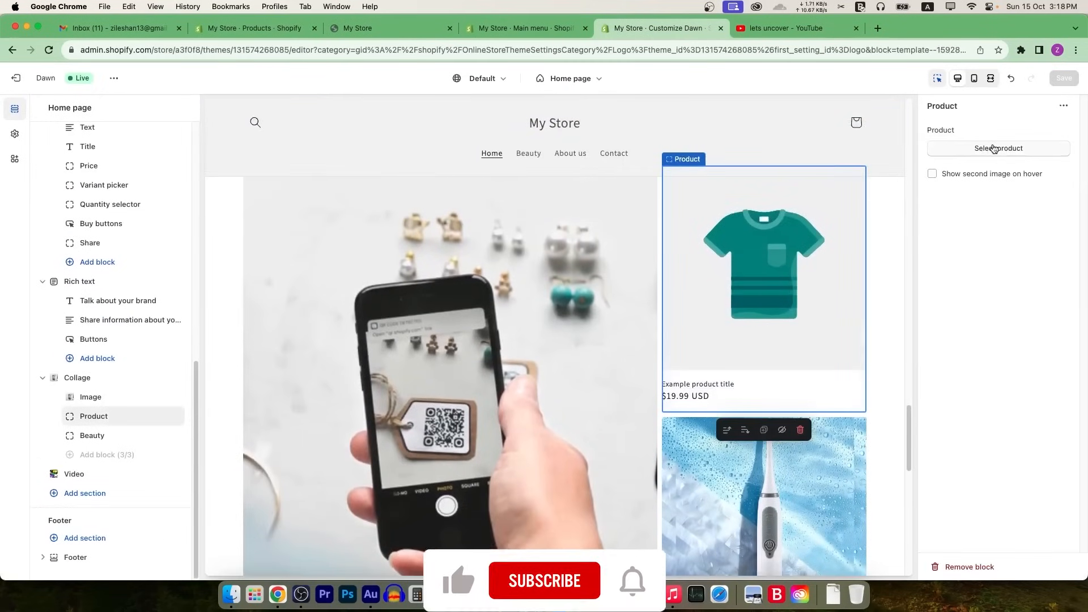
{"action": "left_click", "coordinate": [986, 148]}
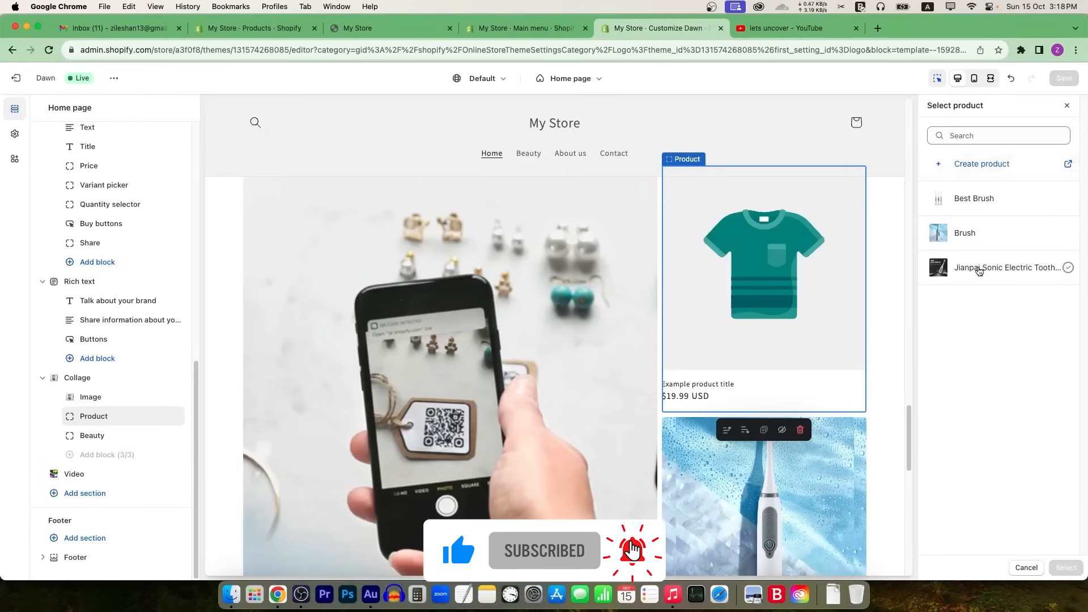
{"action": "left_click", "coordinate": [978, 267]}
{"action": "left_click", "coordinate": [1050, 572]}
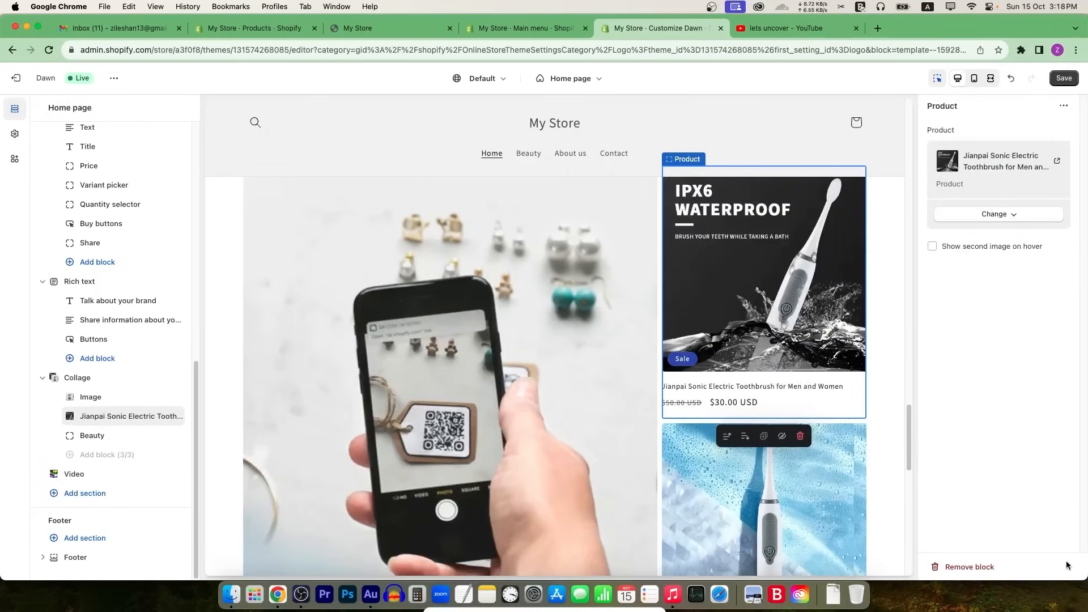
Step: Reload the live storefront to see the updated collage
{"action": "left_click", "coordinate": [374, 28]}
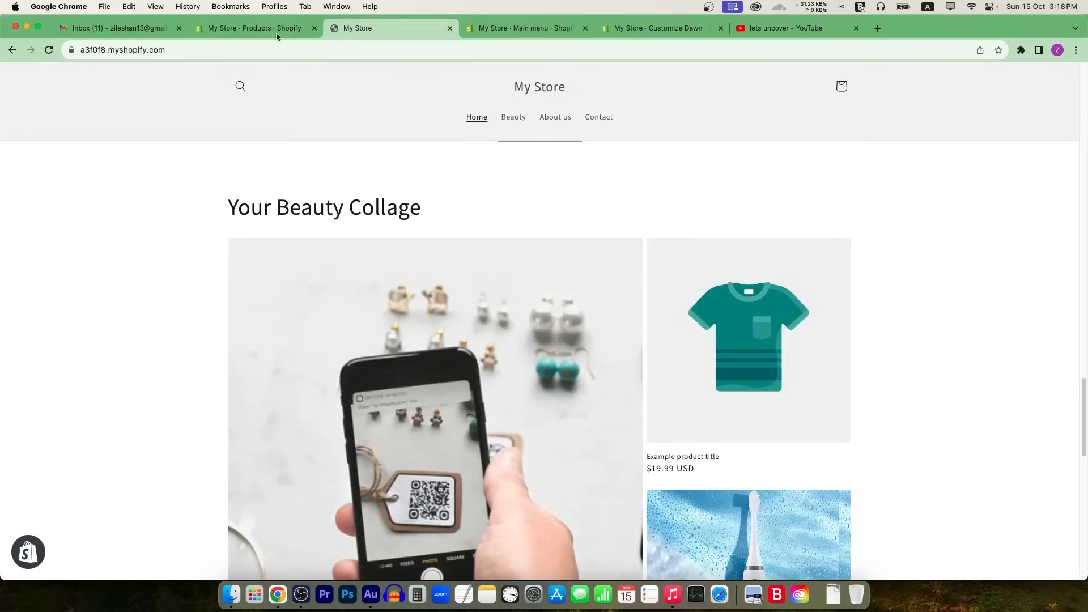
{"action": "left_click", "coordinate": [50, 50]}
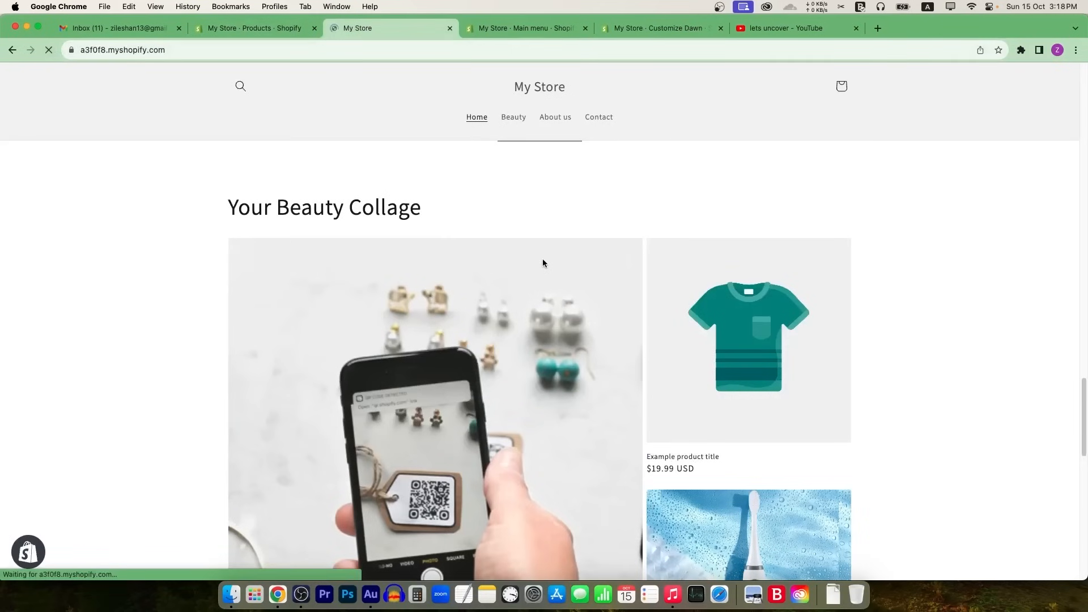
{"action": "scroll", "coordinate": [617, 344], "scroll_direction": "down", "scroll_amount": 15}
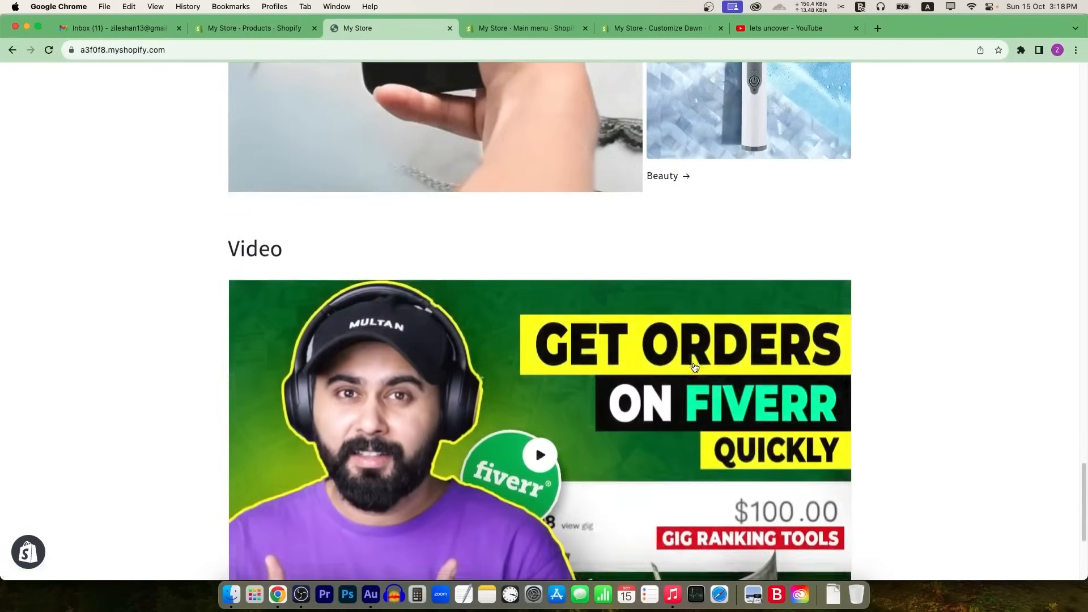
{"action": "scroll", "coordinate": [749, 468], "scroll_direction": "up", "scroll_amount": 3}
{"action": "scroll", "coordinate": [718, 454], "scroll_direction": "up", "scroll_amount": 15}
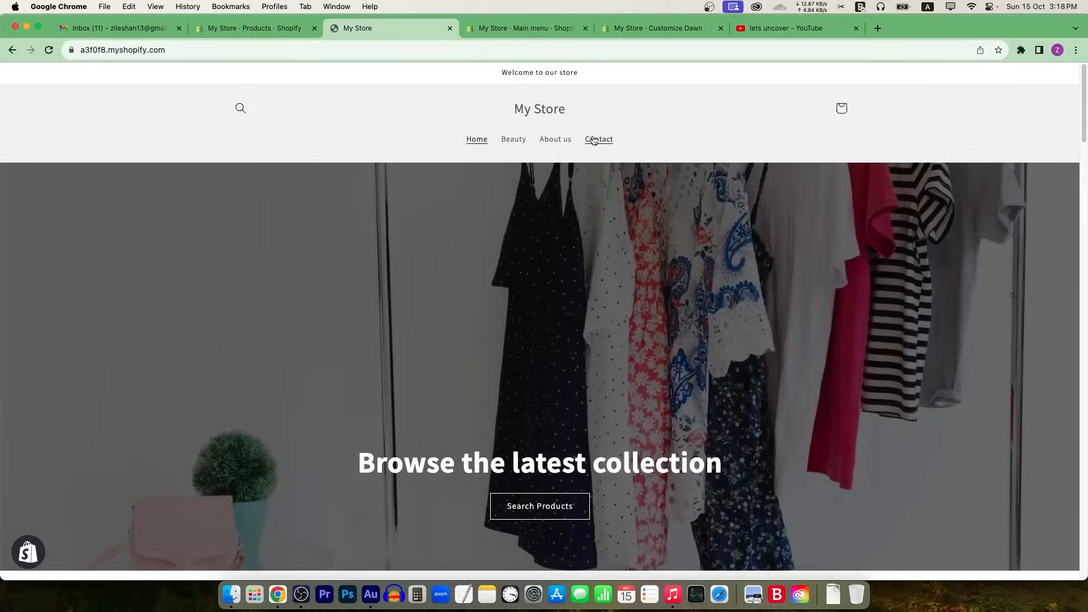
Step: Browse the Contact and About us pages, then the Beauty collection's three toothbrushes
{"action": "left_click", "coordinate": [593, 140]}
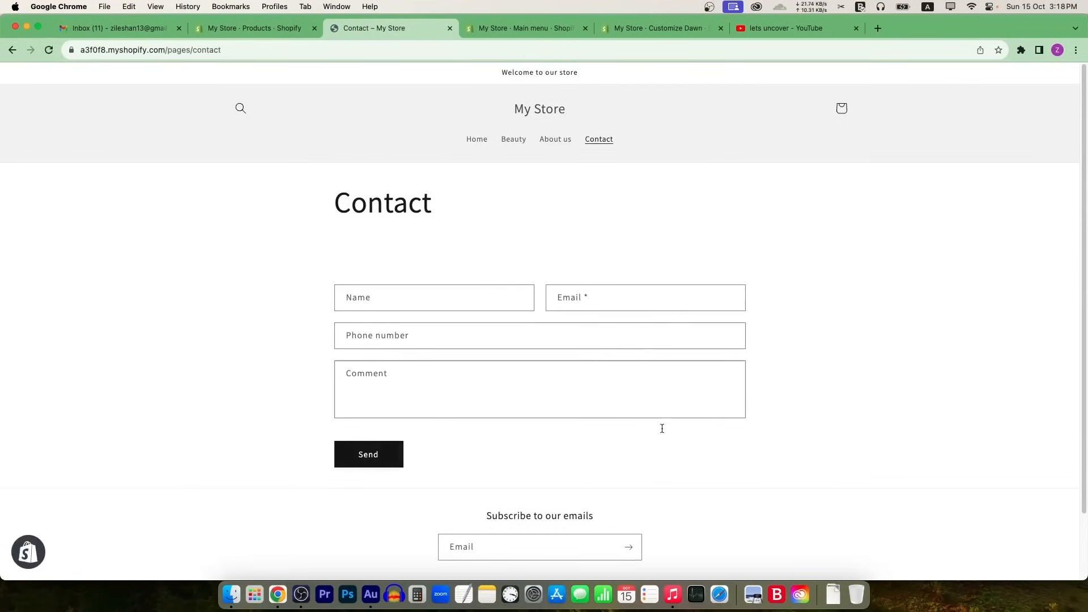
{"action": "left_click", "coordinate": [554, 149]}
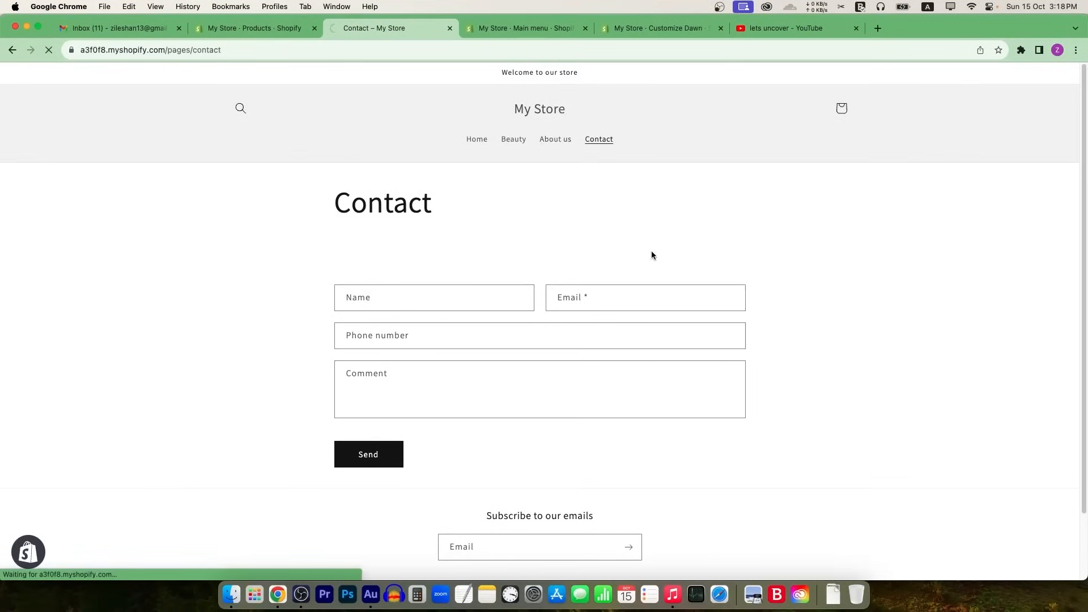
{"action": "left_click", "coordinate": [524, 145]}
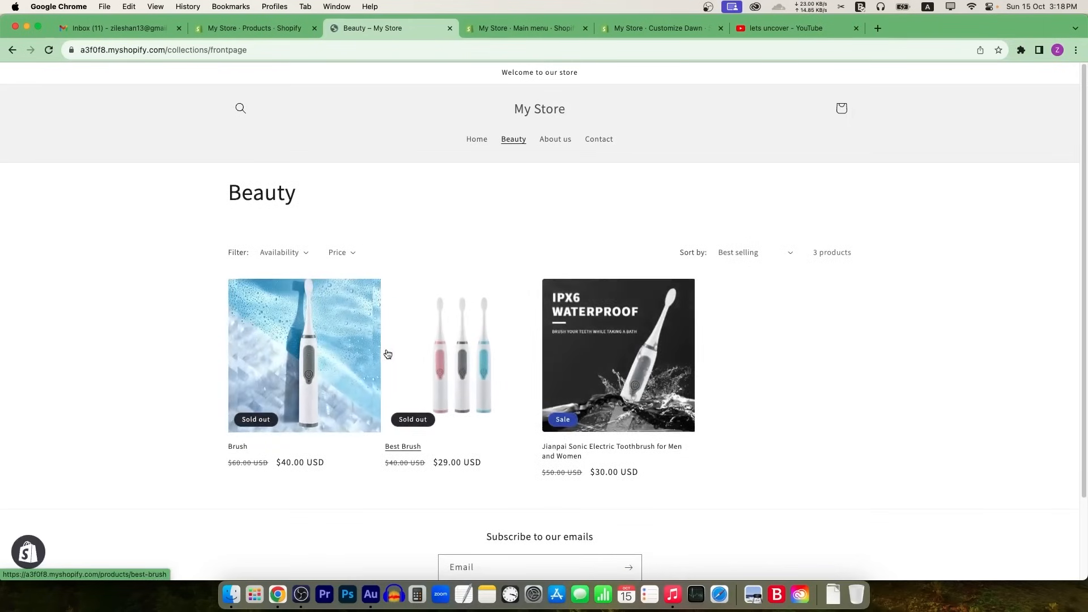
{"action": "scroll", "coordinate": [633, 416], "scroll_direction": "down", "scroll_amount": 3}
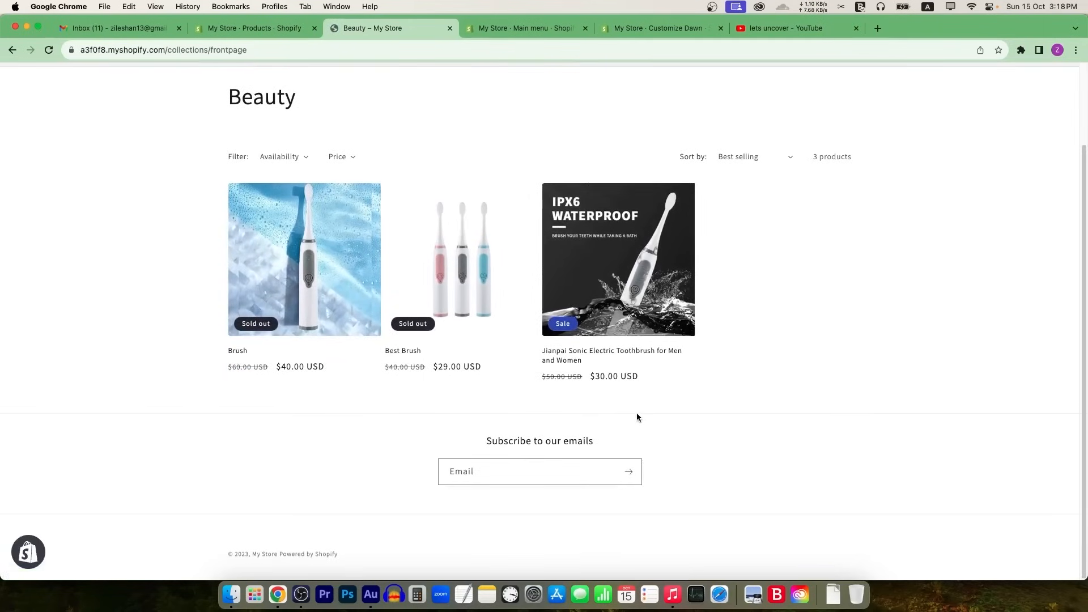
{"action": "scroll", "coordinate": [688, 388], "scroll_direction": "up", "scroll_amount": 3}
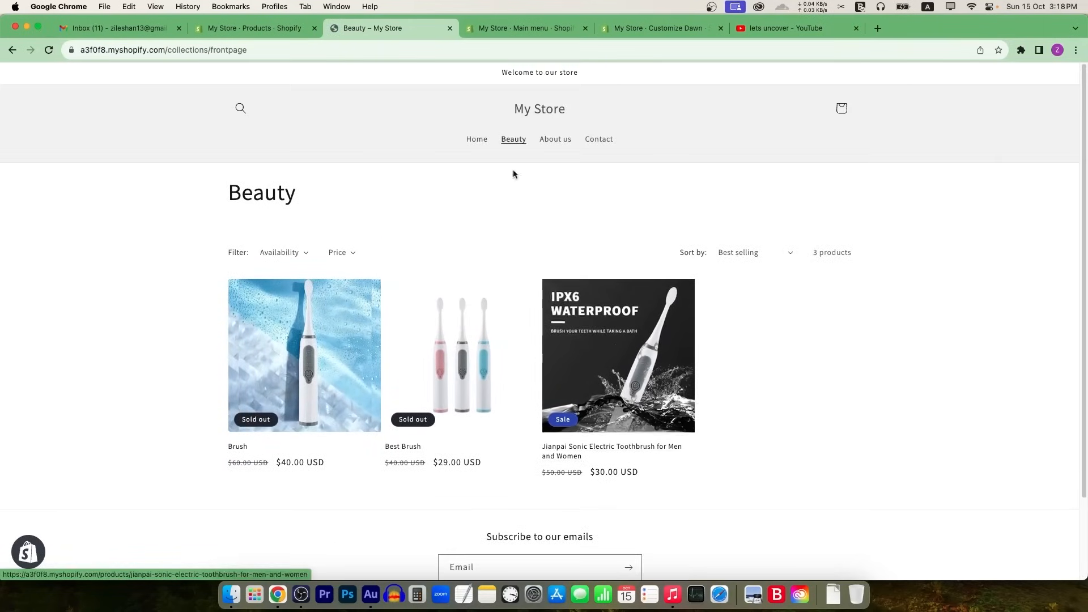
Step: Return to the store home page and briefly open the Jianpai toothbrush product page
{"action": "left_click", "coordinate": [477, 139]}
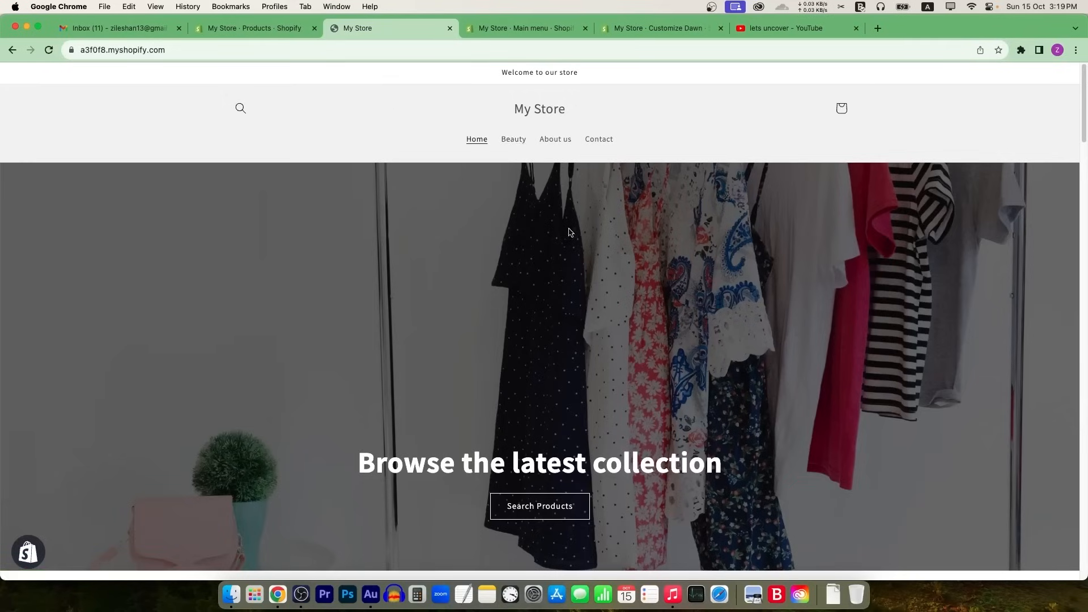
{"action": "scroll", "coordinate": [676, 330], "scroll_direction": "down", "scroll_amount": 15}
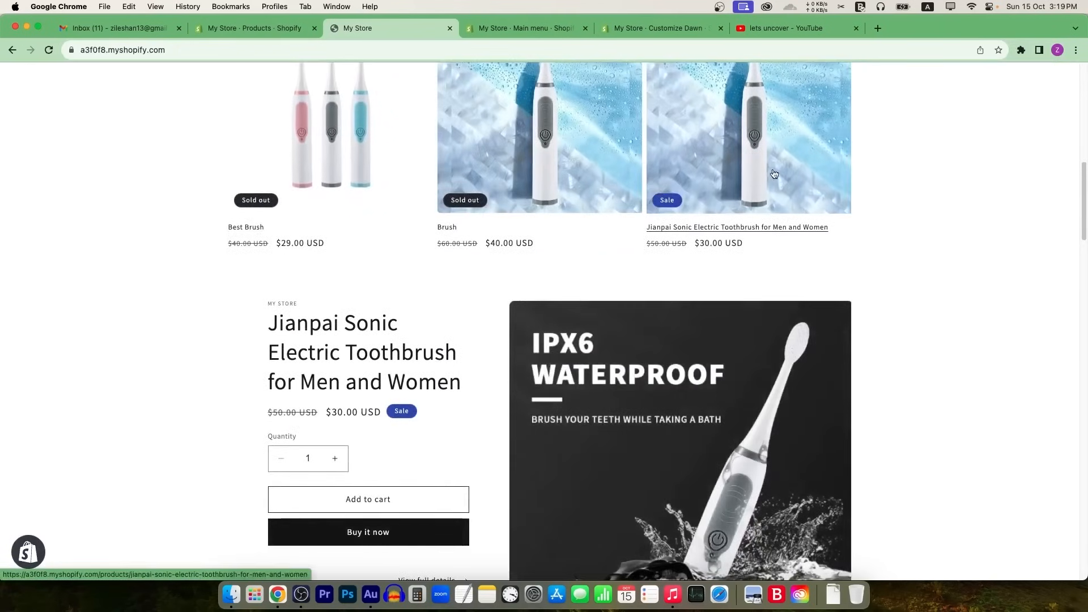
{"action": "left_click", "coordinate": [739, 193]}
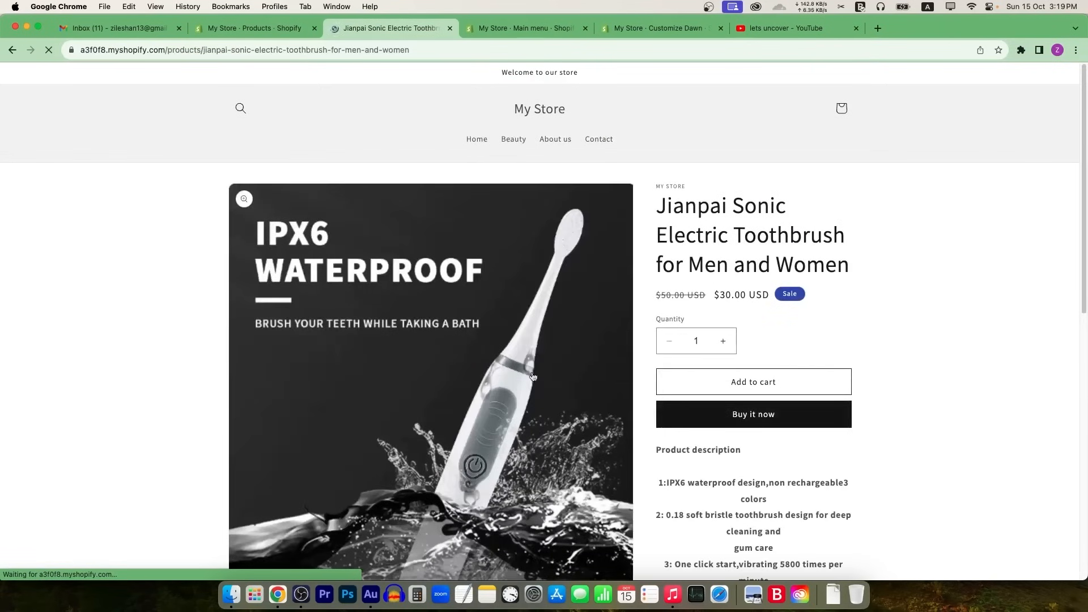
{"action": "left_click", "coordinate": [12, 51]}
{"action": "scroll", "coordinate": [419, 326], "scroll_direction": "up", "scroll_amount": 2}
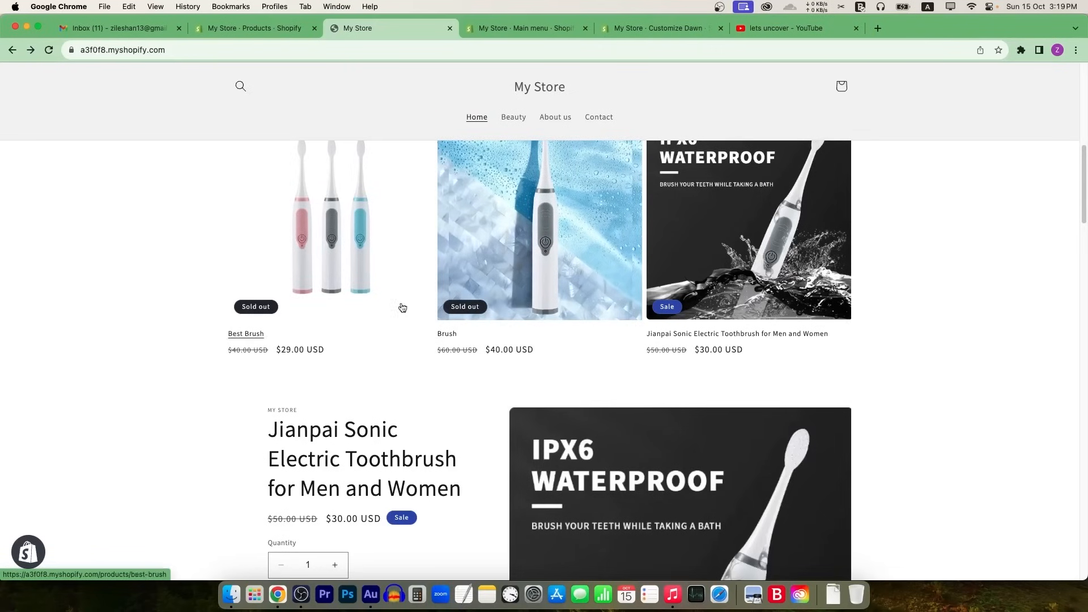
Step: Review the Jianpai product page in full, then go back to the home page
{"action": "left_click", "coordinate": [697, 255]}
{"action": "scroll", "coordinate": [724, 339], "scroll_direction": "down", "scroll_amount": 10}
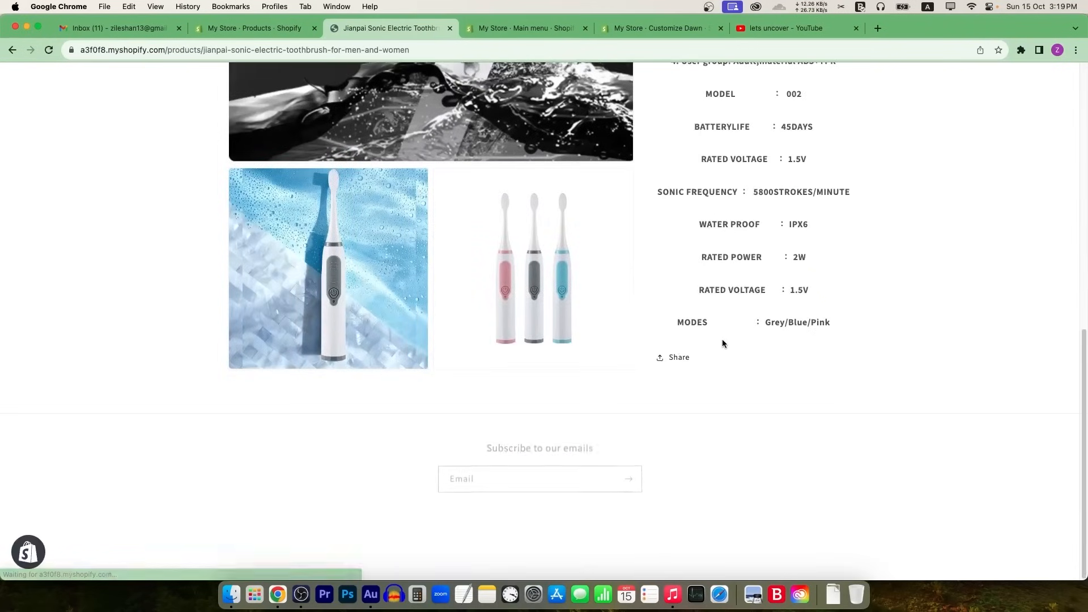
{"action": "scroll", "coordinate": [820, 395], "scroll_direction": "up", "scroll_amount": 10}
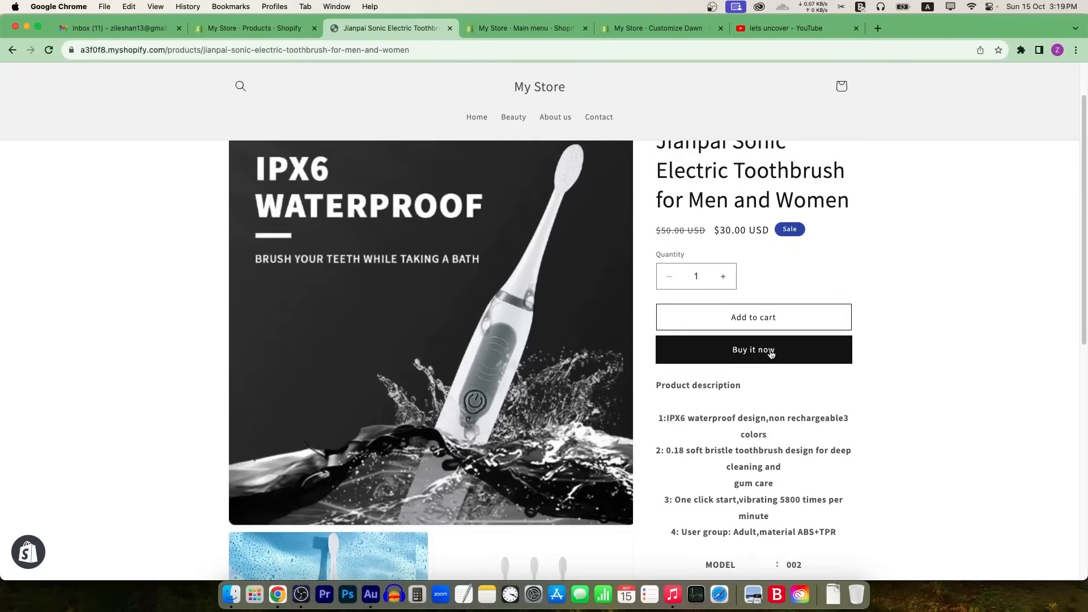
{"action": "scroll", "coordinate": [767, 348], "scroll_direction": "up", "scroll_amount": 2}
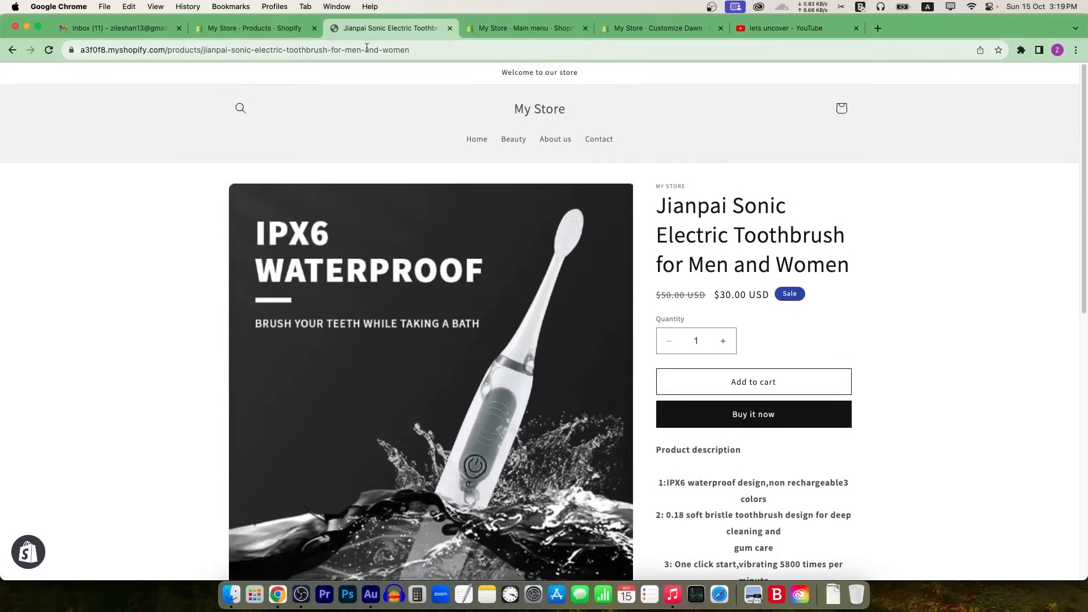
{"action": "left_click", "coordinate": [12, 50]}
{"action": "scroll", "coordinate": [369, 269], "scroll_direction": "up", "scroll_amount": 10}
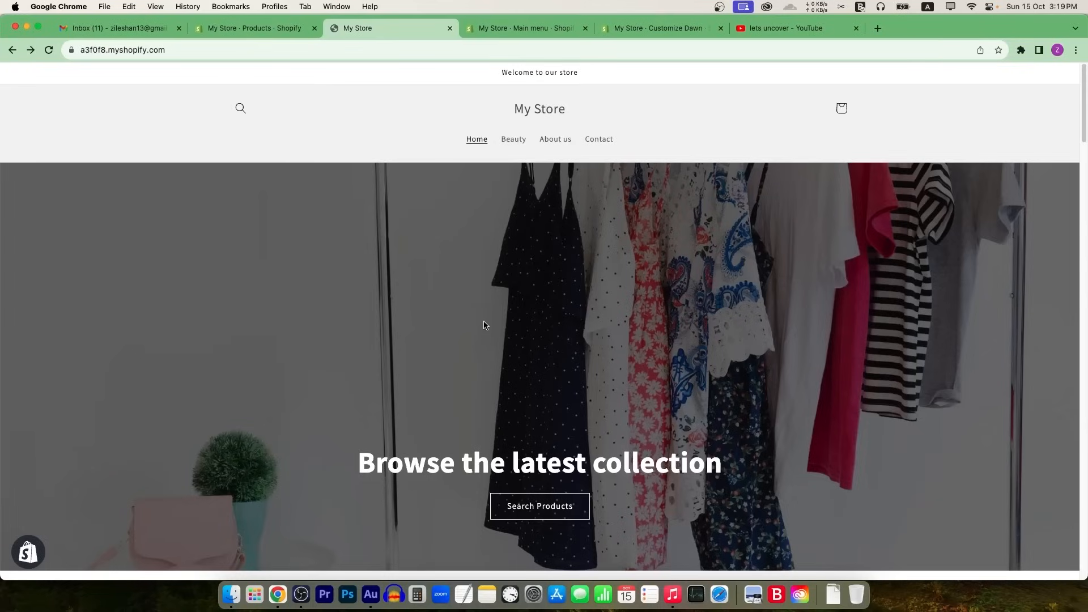
Step: Go to the admin's payment settings and browse the third-party payment providers
{"action": "left_click", "coordinate": [232, 29]}
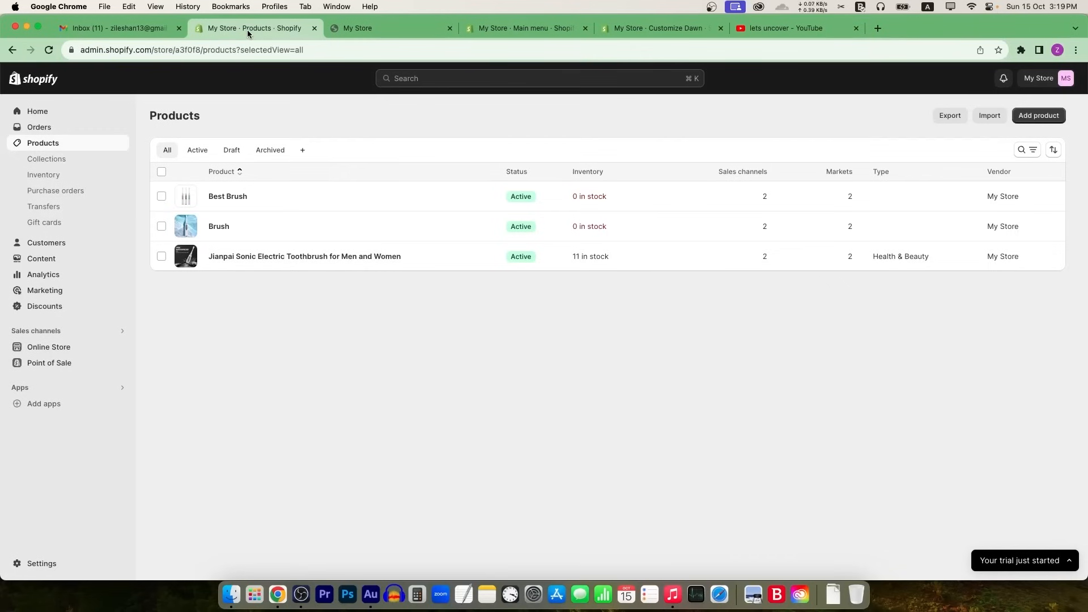
{"action": "left_click", "coordinate": [45, 563]}
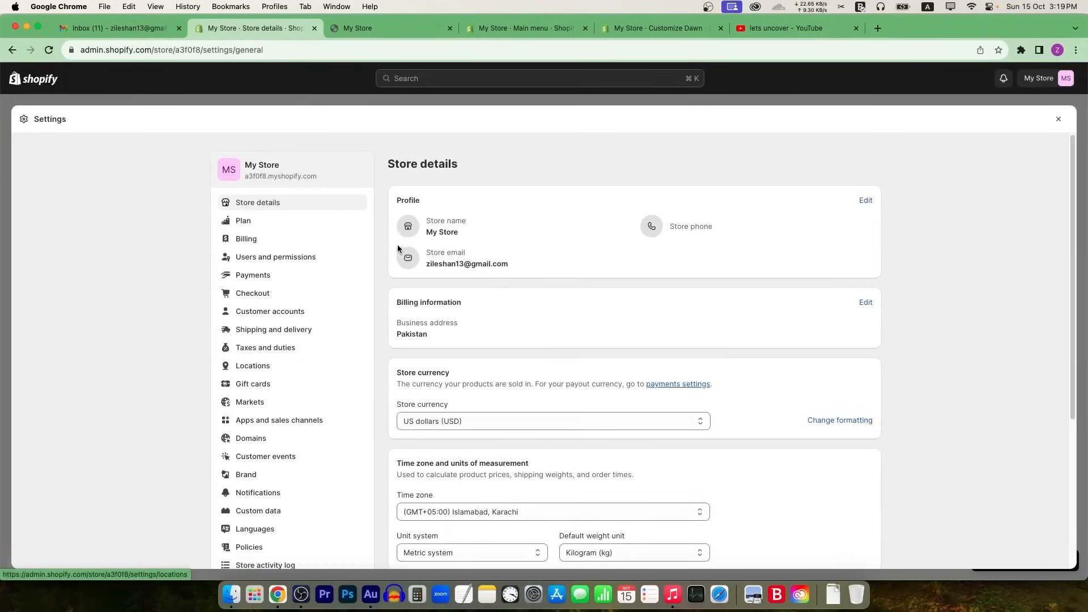
{"action": "left_click", "coordinate": [262, 275]}
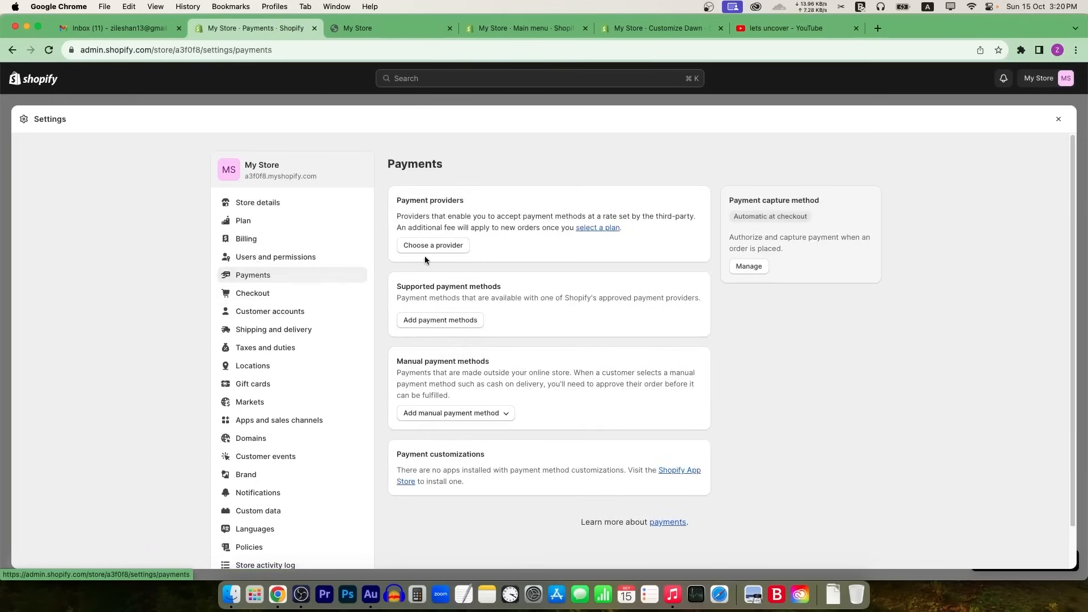
{"action": "left_click", "coordinate": [454, 244]}
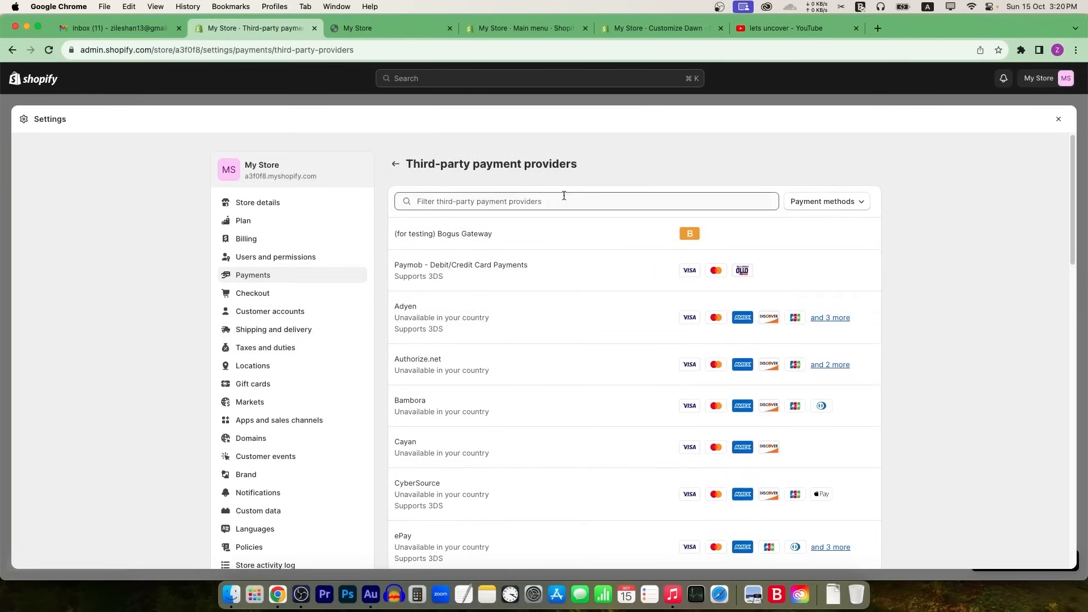
Step: Search providers for 'stripe', find it unavailable, then open Customer accounts settings
{"action": "left_click", "coordinate": [561, 204]}
{"action": "type", "text": "stripe"}
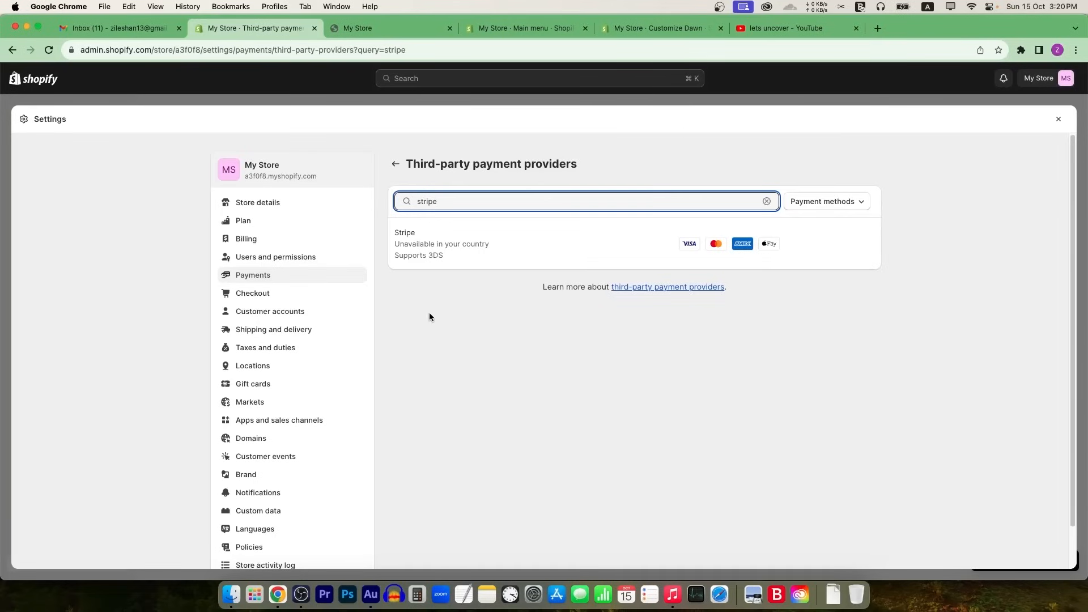
{"action": "key", "text": "super+a"}
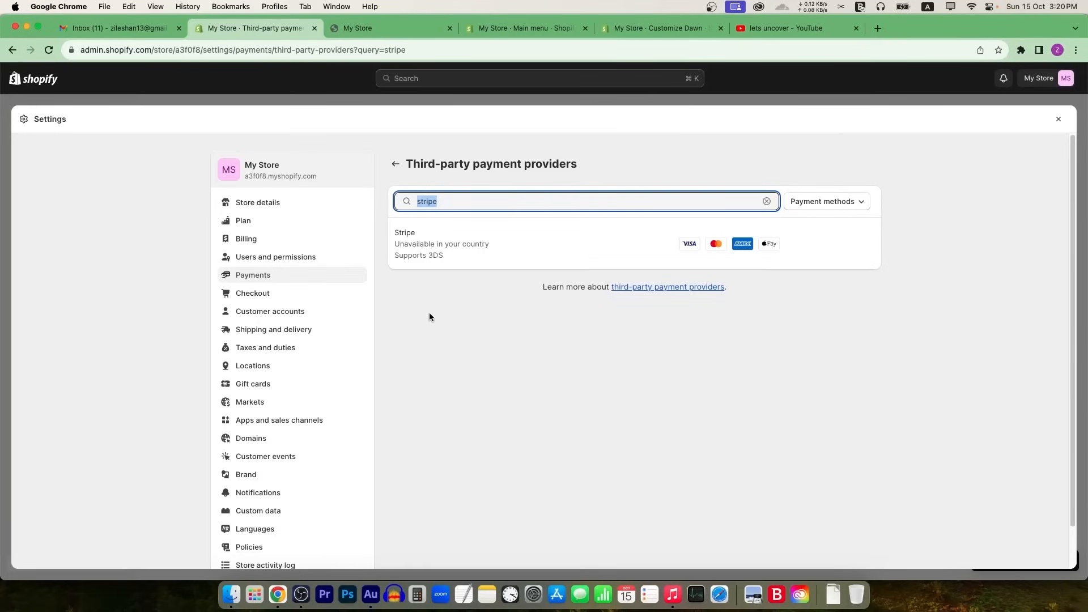
{"action": "left_click", "coordinate": [269, 311]}
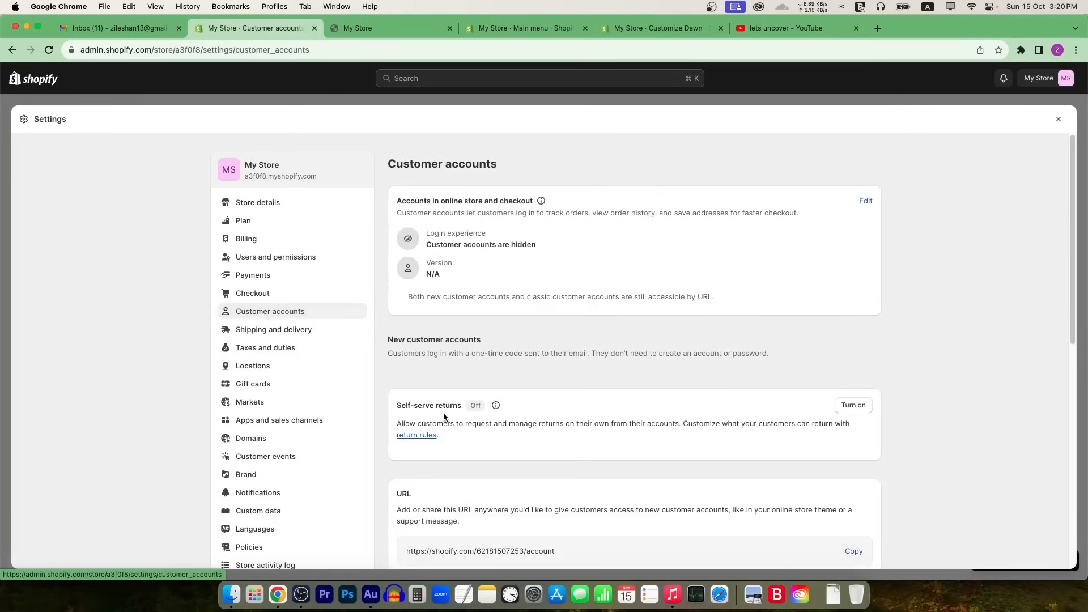
Step: Look over the Customer accounts page, then open the Locations settings
{"action": "scroll", "coordinate": [460, 454], "scroll_direction": "down", "scroll_amount": 5}
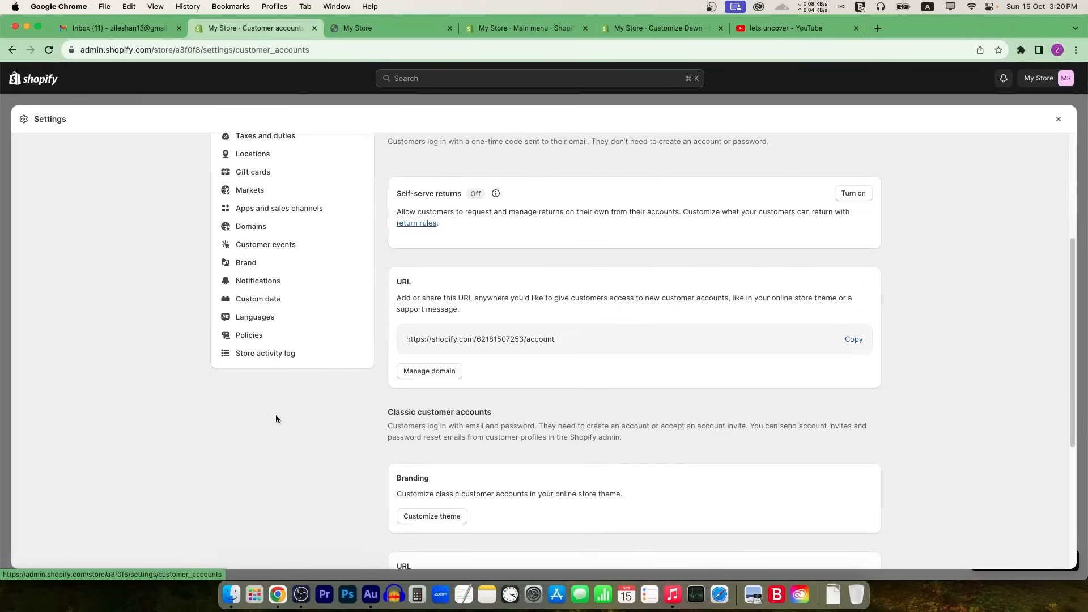
{"action": "scroll", "coordinate": [280, 411], "scroll_direction": "up", "scroll_amount": 1}
{"action": "scroll", "coordinate": [280, 412], "scroll_direction": "up", "scroll_amount": 2}
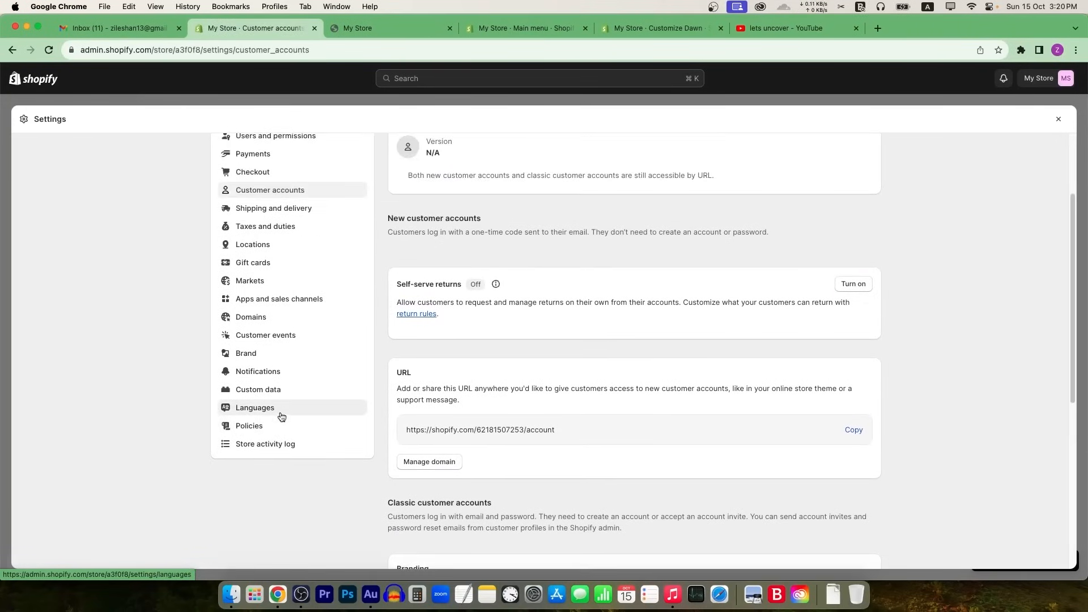
{"action": "left_click", "coordinate": [283, 244]}
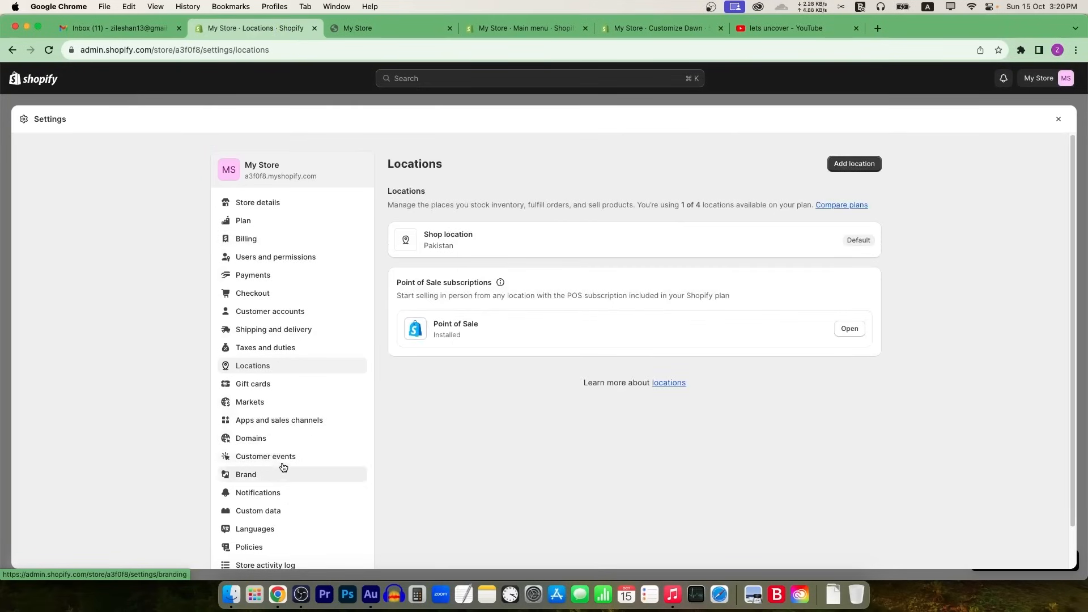
Step: Review Shipping and delivery, noting no local delivery or pickup, then open Domains
{"action": "left_click", "coordinate": [290, 331]}
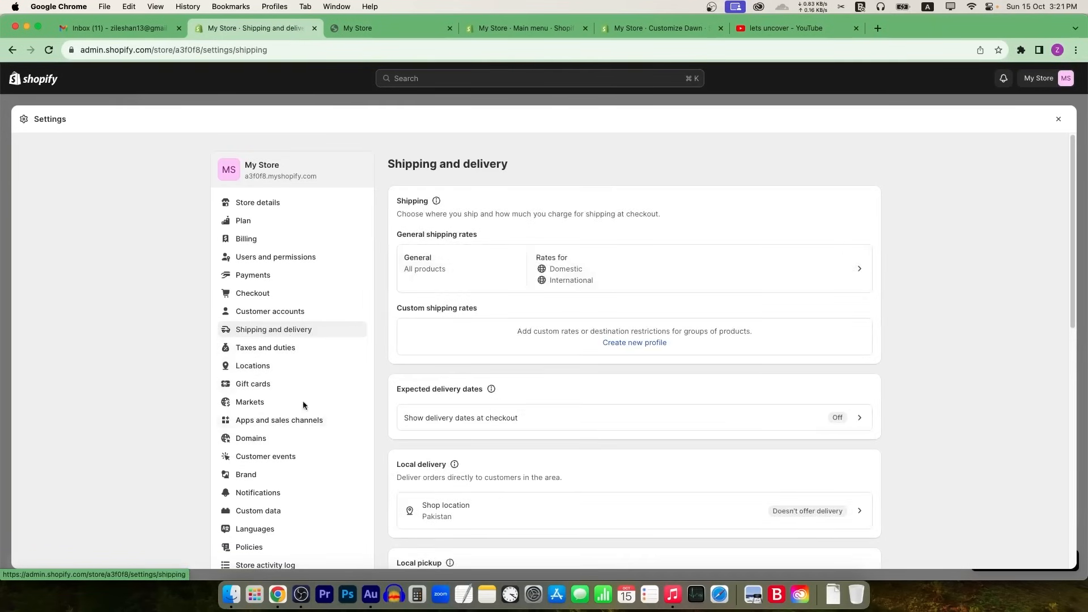
{"action": "scroll", "coordinate": [537, 369], "scroll_direction": "down", "scroll_amount": 5}
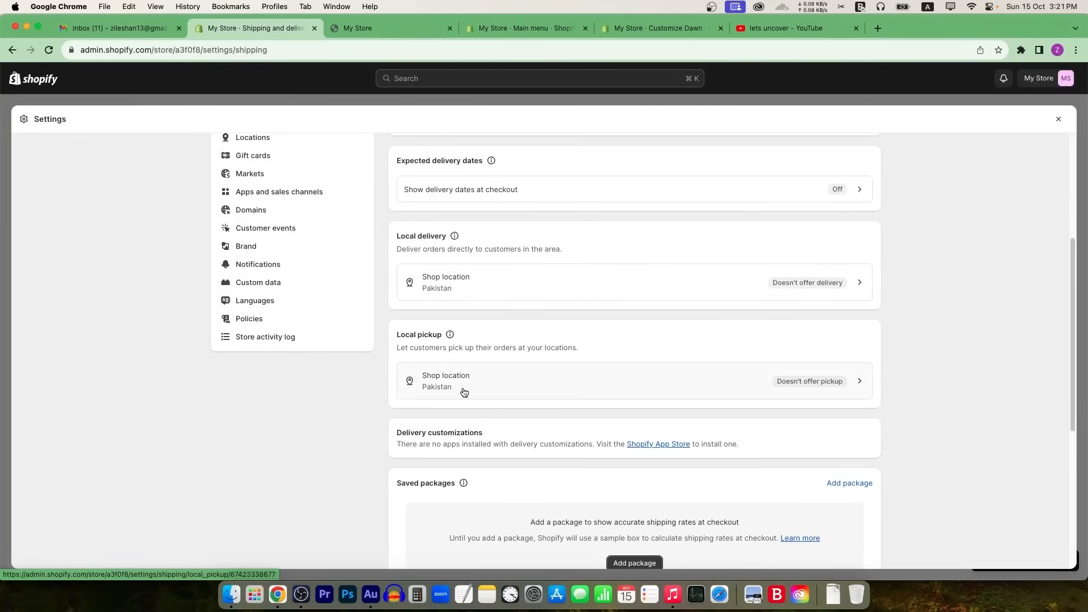
{"action": "scroll", "coordinate": [527, 403], "scroll_direction": "down", "scroll_amount": 2}
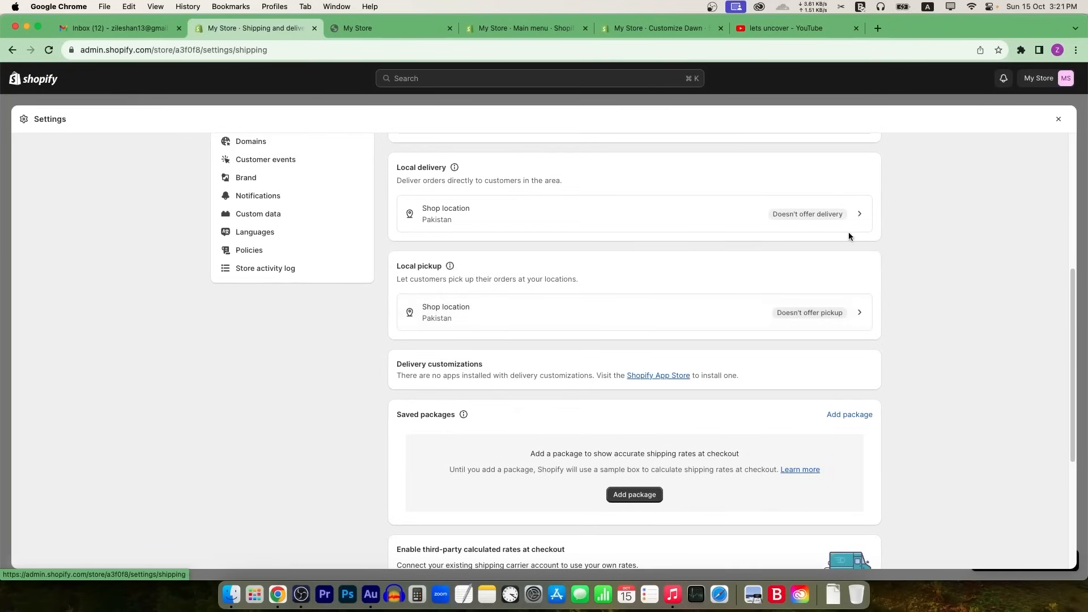
{"action": "scroll", "coordinate": [652, 368], "scroll_direction": "down", "scroll_amount": 5}
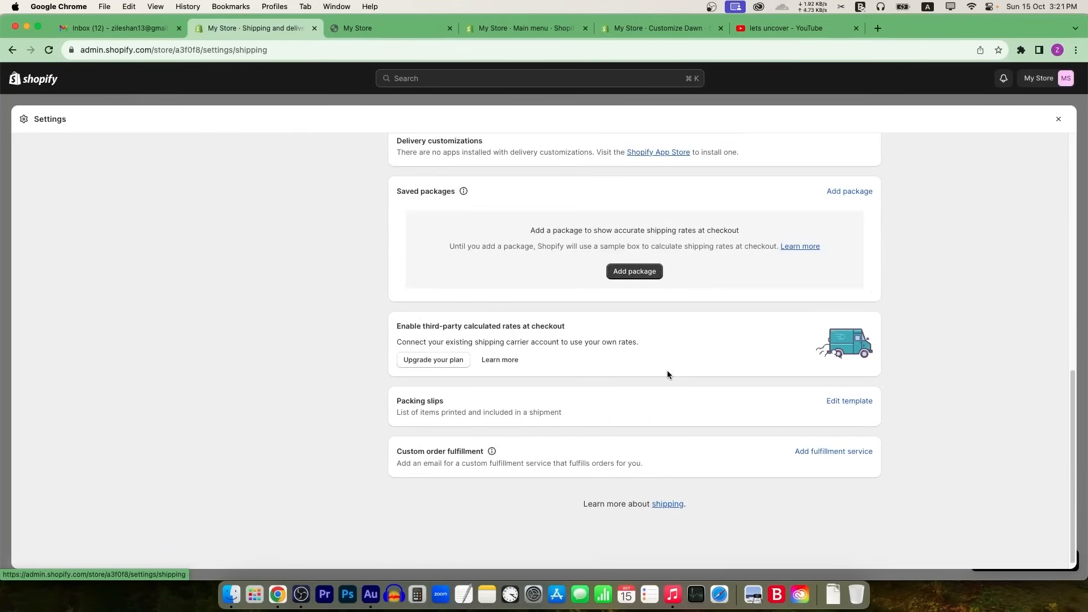
{"action": "scroll", "coordinate": [674, 377], "scroll_direction": "up", "scroll_amount": 12}
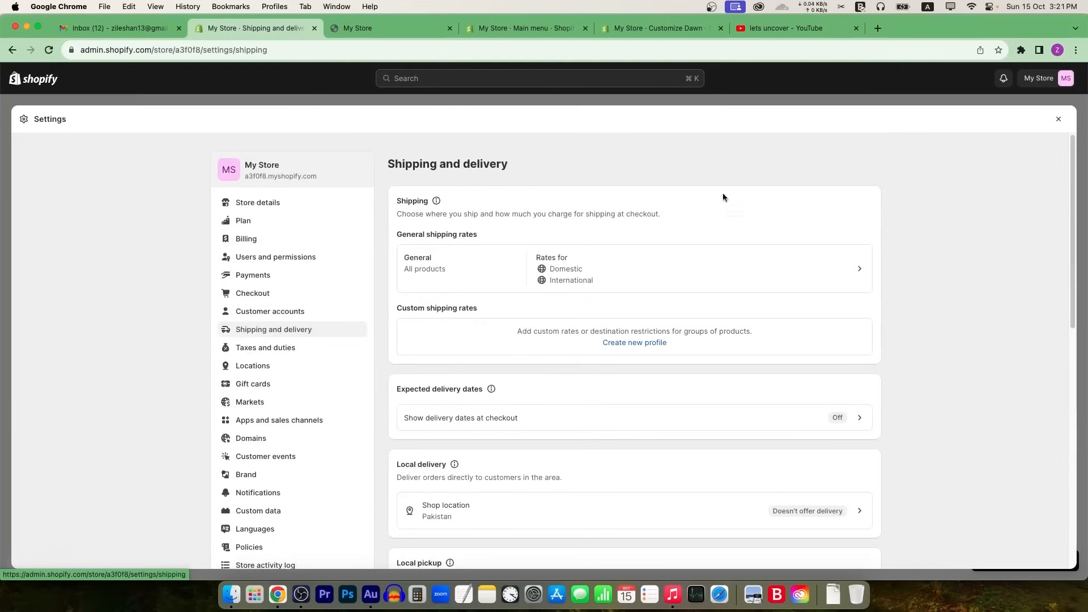
{"action": "left_click", "coordinate": [257, 440]}
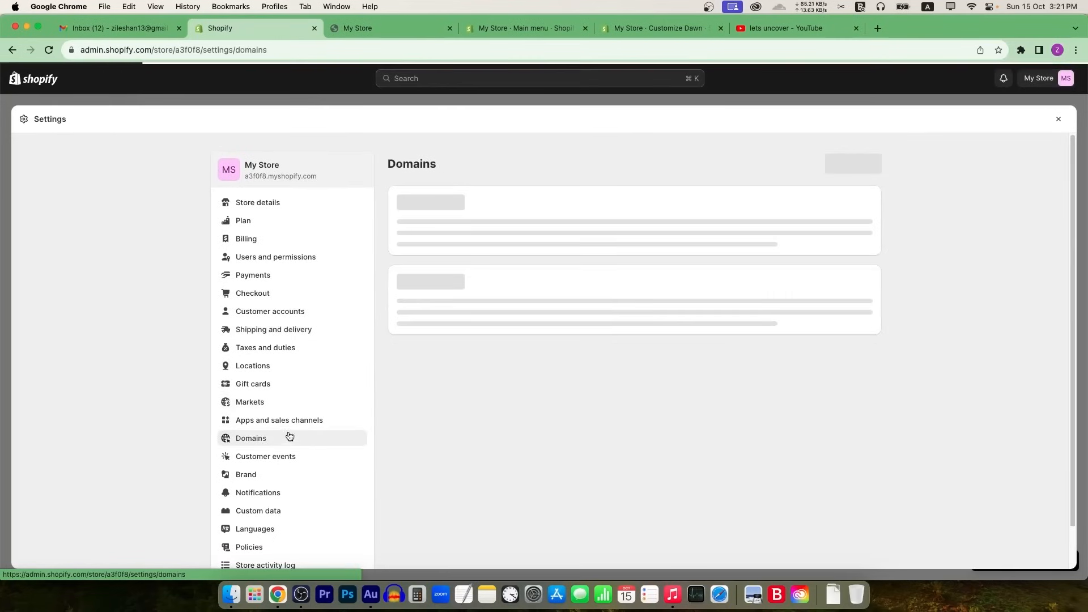
Step: Check the storefront's web address and Connect existing domain, then close Settings to Products
{"action": "left_click", "coordinate": [411, 25]}
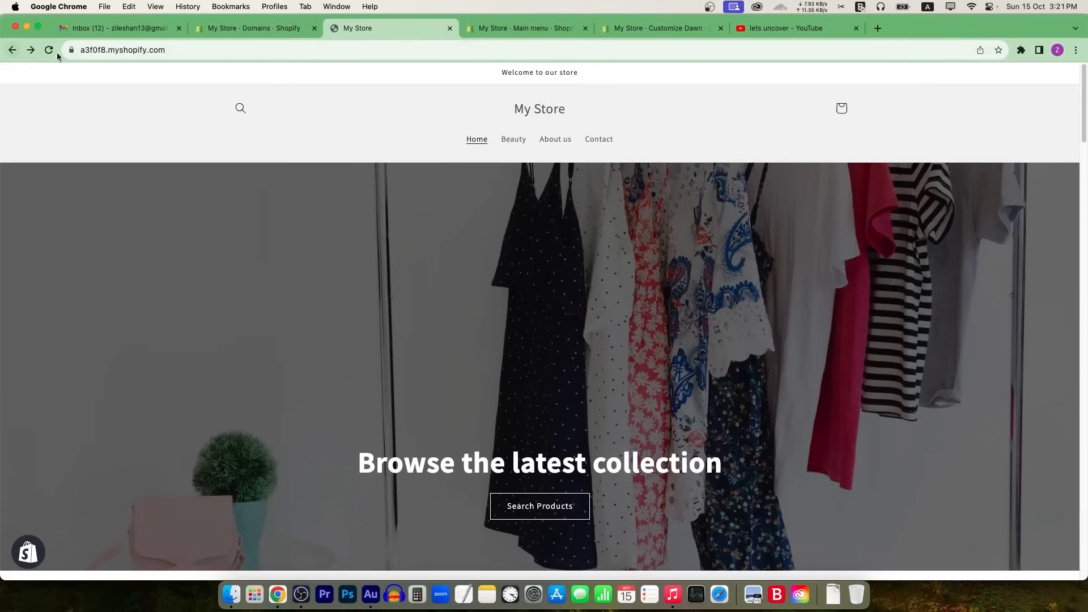
{"action": "left_click_drag", "start_coordinate": [107, 49], "coordinate": [181, 51]}
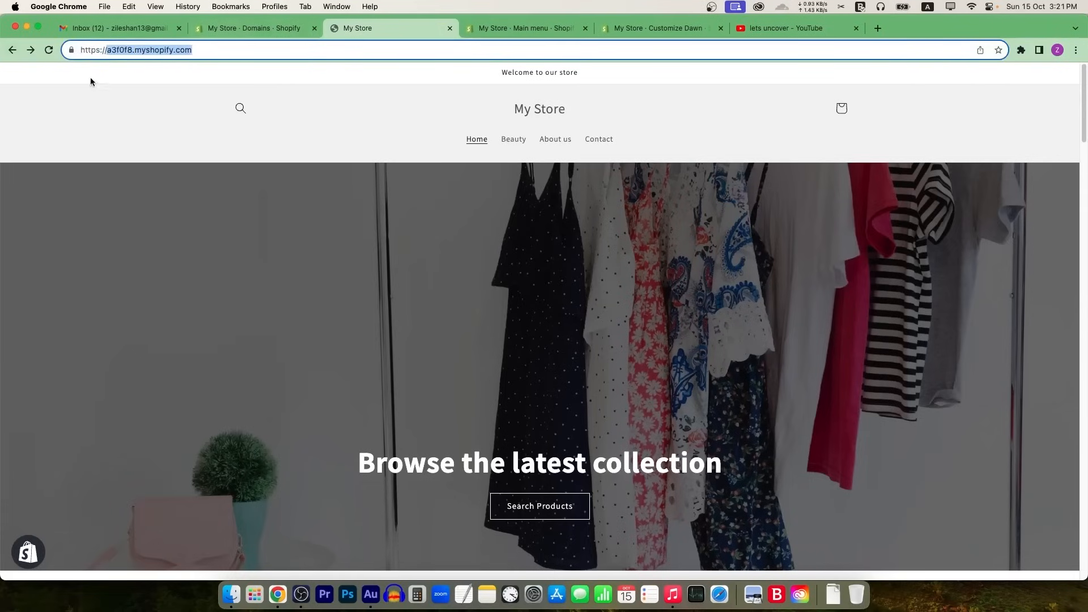
{"action": "left_click", "coordinate": [224, 29]}
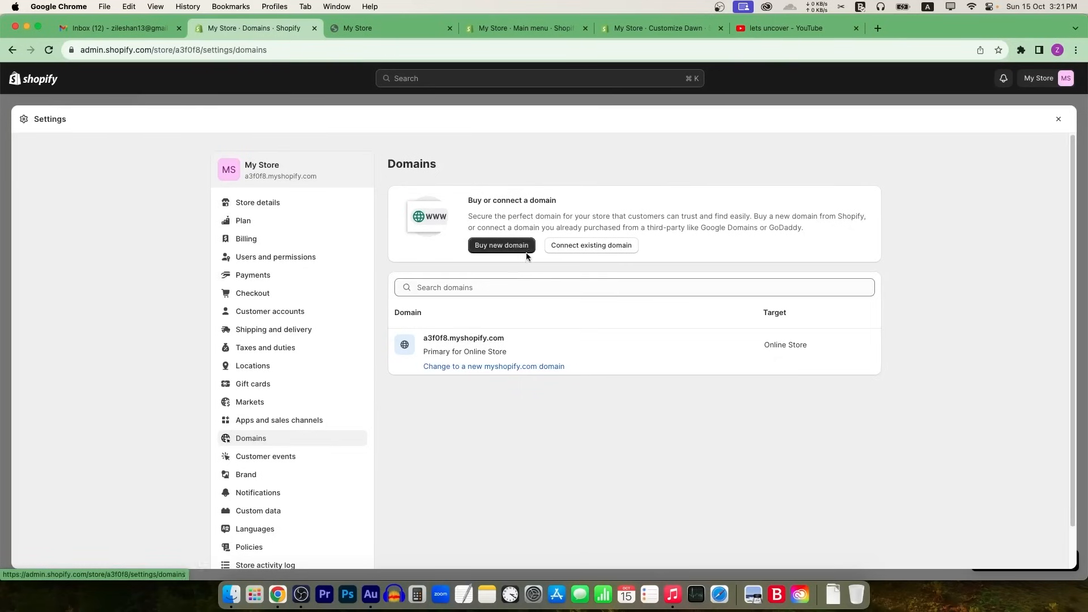
{"action": "left_click", "coordinate": [585, 247]}
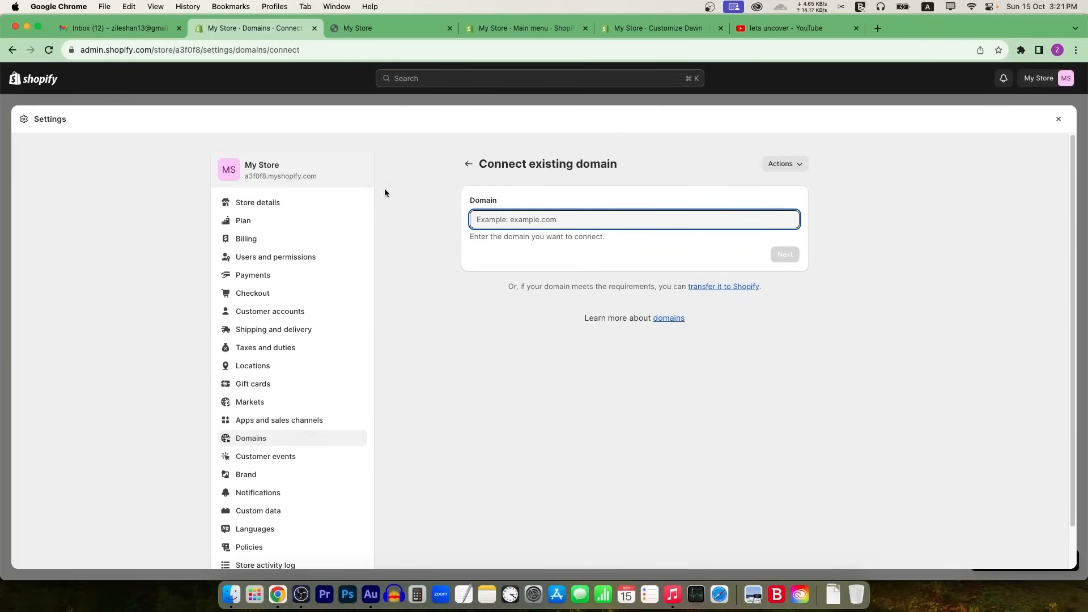
{"action": "left_click", "coordinate": [1058, 119]}
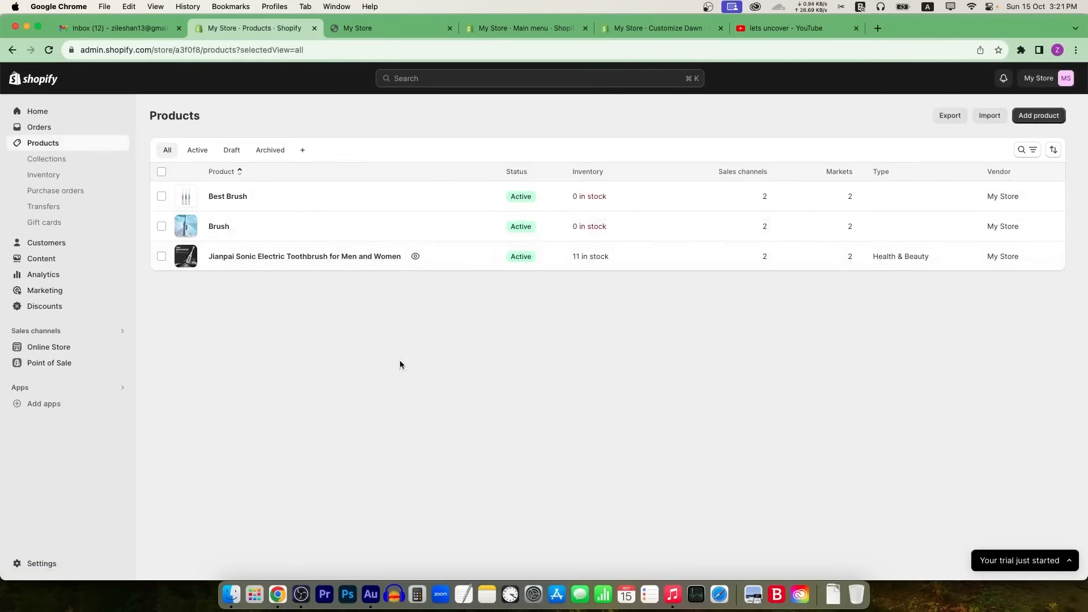
Step: Open the plan selection page and expand the Starter plan's details
{"action": "left_click", "coordinate": [1023, 560]}
{"action": "left_click", "coordinate": [1000, 553]}
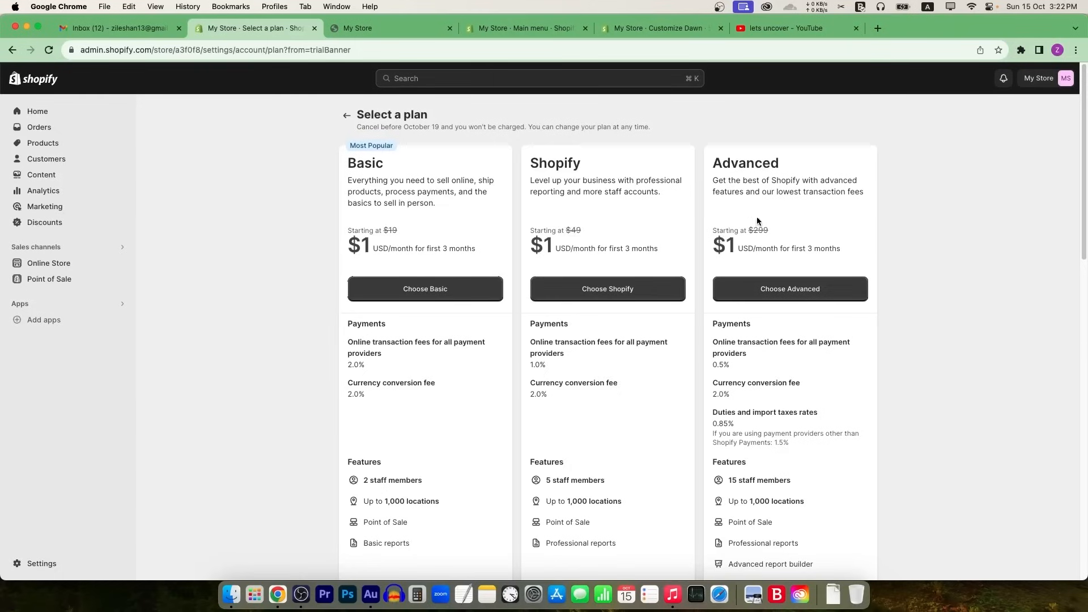
{"action": "scroll", "coordinate": [590, 284], "scroll_direction": "down", "scroll_amount": 10}
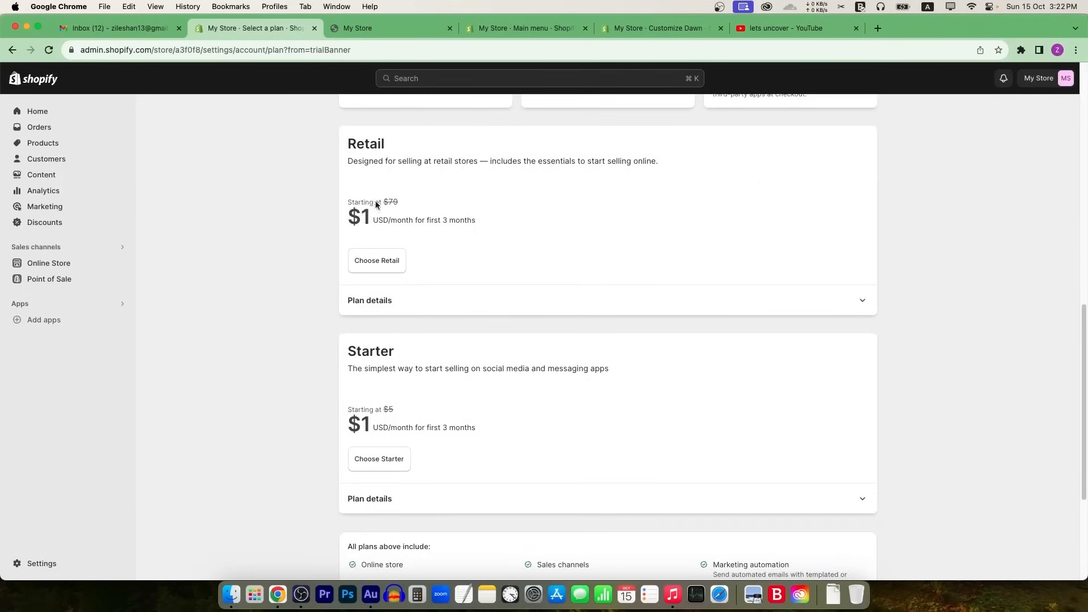
{"action": "scroll", "coordinate": [488, 293], "scroll_direction": "down", "scroll_amount": 4}
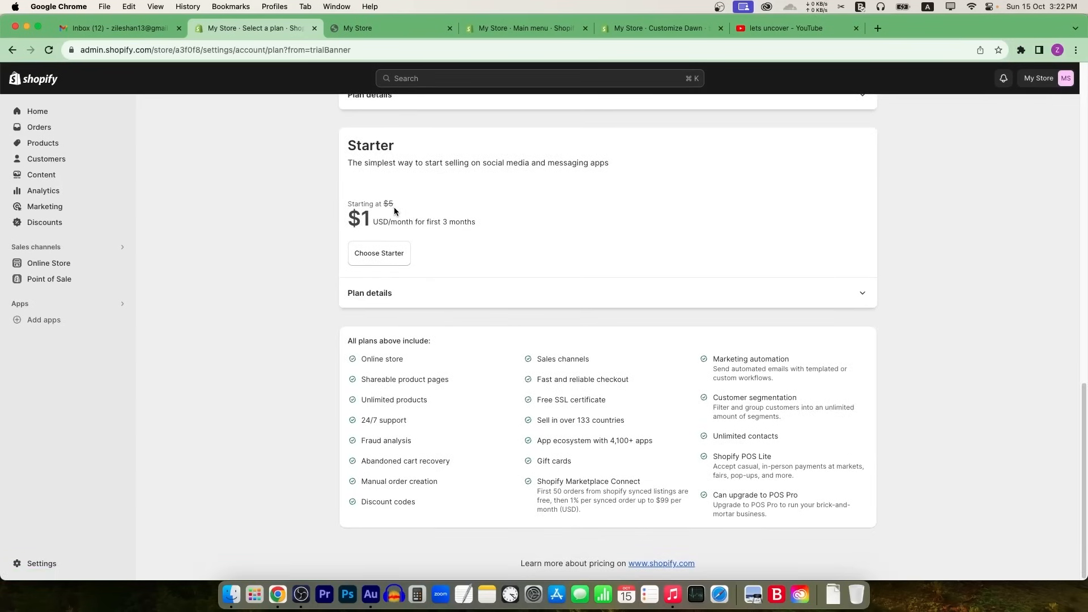
{"action": "left_click", "coordinate": [425, 298]}
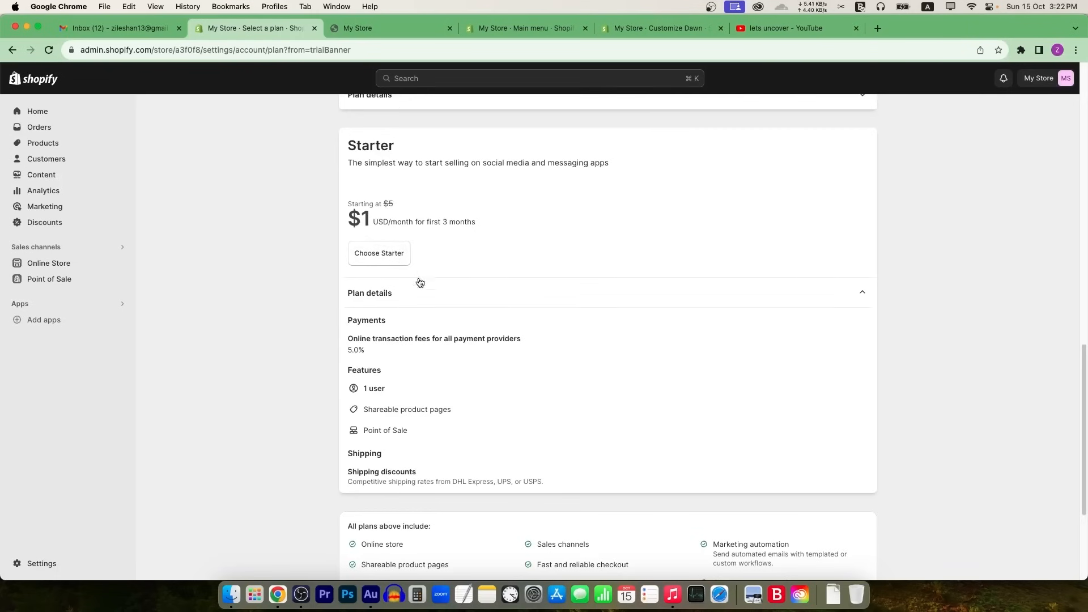
{"action": "scroll", "coordinate": [419, 282], "scroll_direction": "up", "scroll_amount": 15}
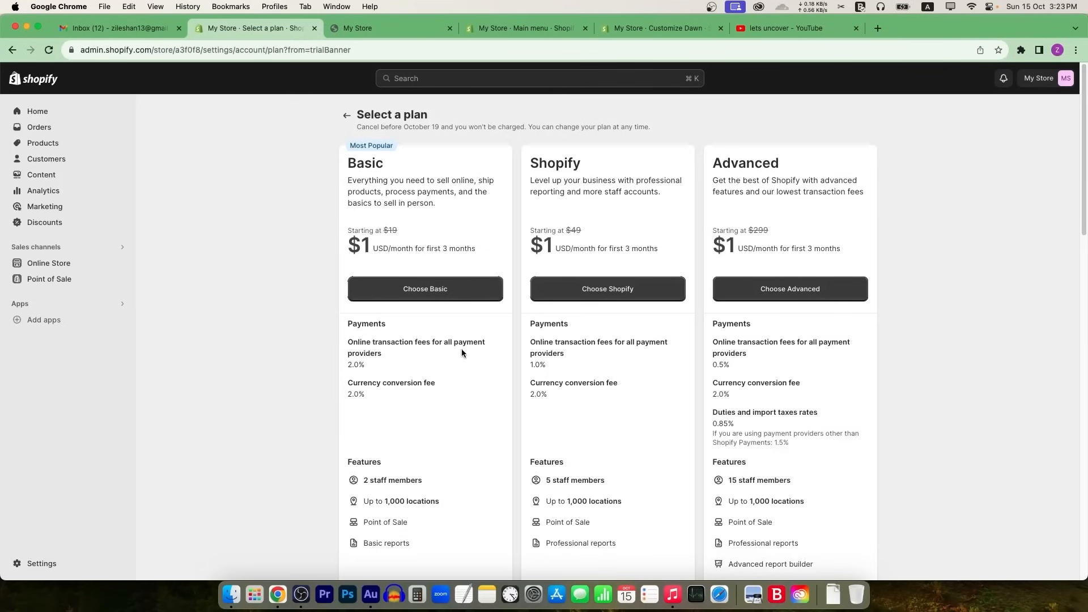
Step: Compare Basic's 2.0% and Advanced's 0.5% transaction fees, then open Online Store themes
{"action": "left_click_drag", "start_coordinate": [365, 366], "coordinate": [329, 336]}
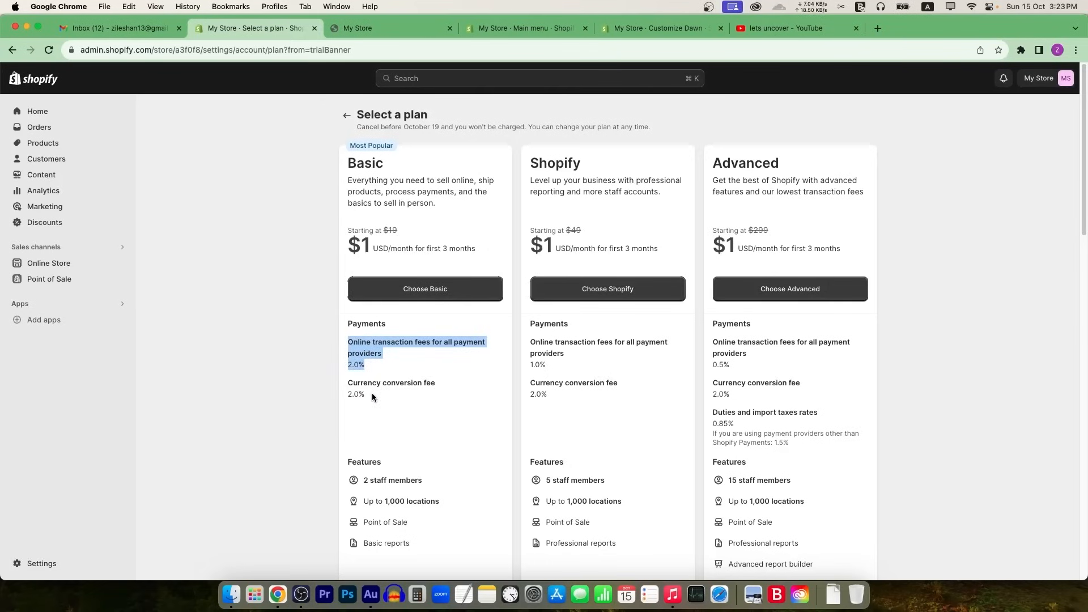
{"action": "left_click_drag", "start_coordinate": [367, 395], "coordinate": [349, 389]}
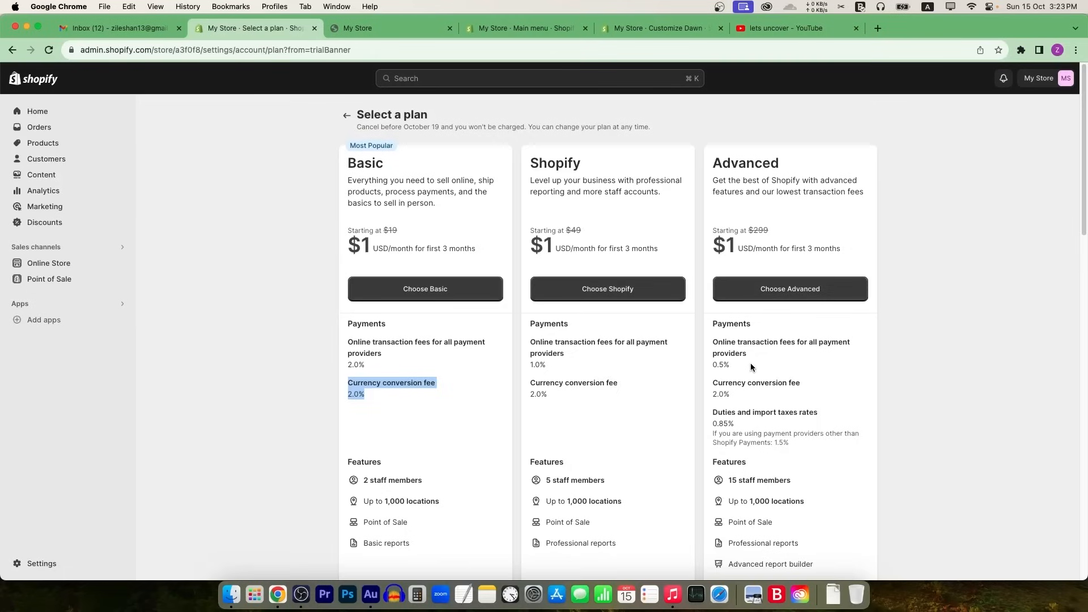
{"action": "left_click_drag", "start_coordinate": [732, 364], "coordinate": [712, 346]}
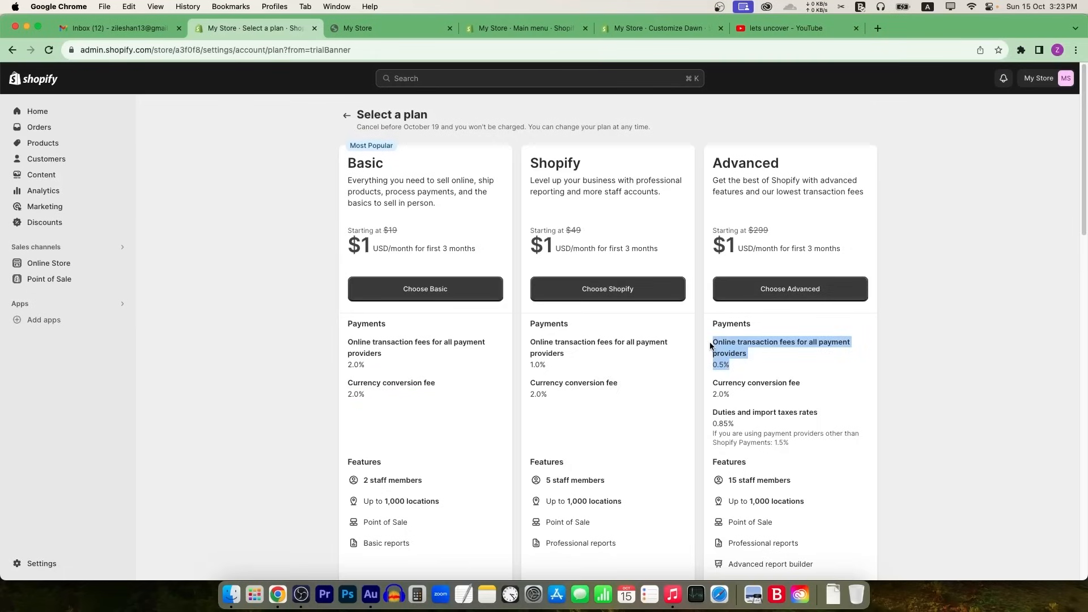
{"action": "left_click", "coordinate": [748, 372]}
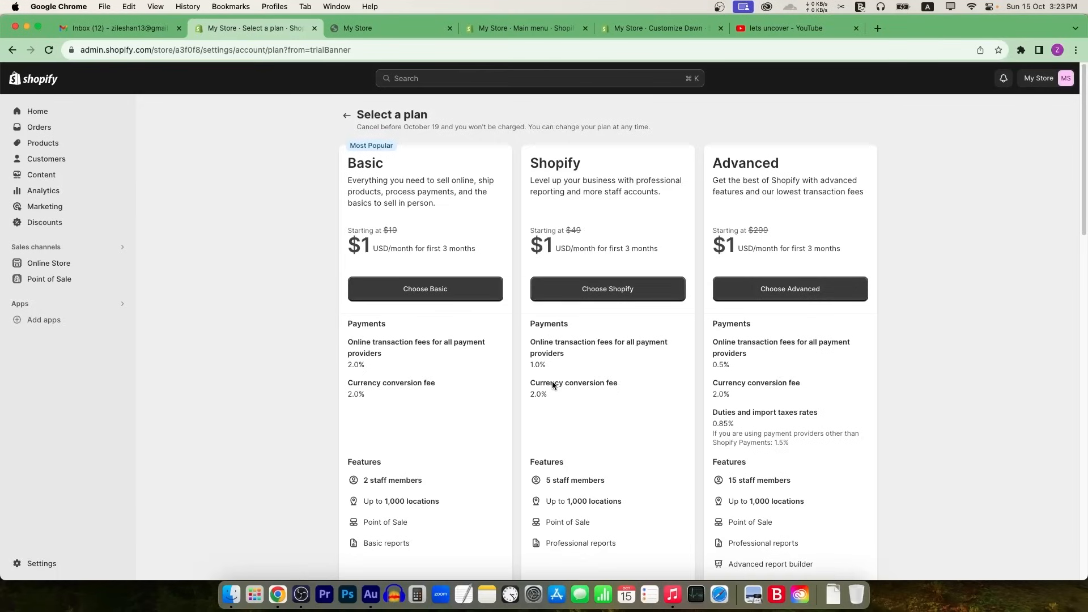
{"action": "left_click", "coordinate": [55, 267]}
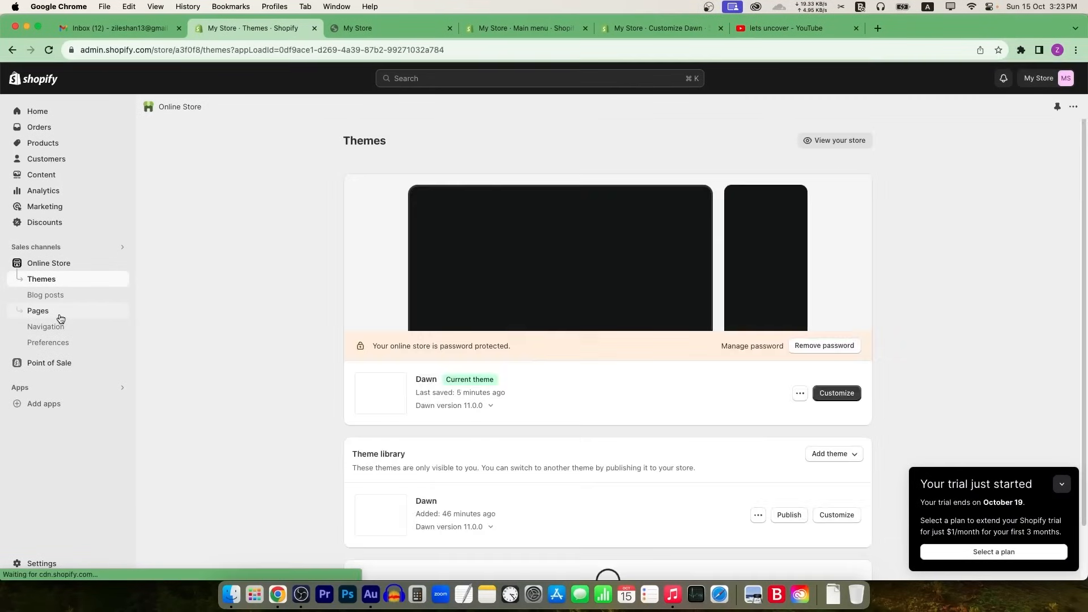
Step: Visit Blog posts, Analytics, Marketing and the empty Automations page, then return to admin Home
{"action": "left_click", "coordinate": [63, 297]}
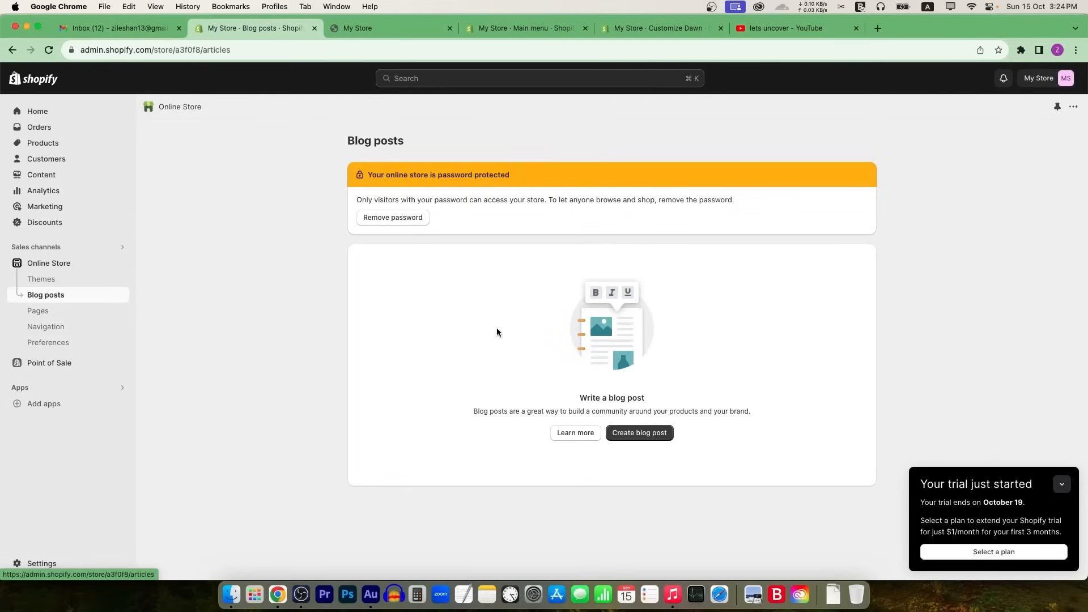
{"action": "left_click", "coordinate": [55, 191]}
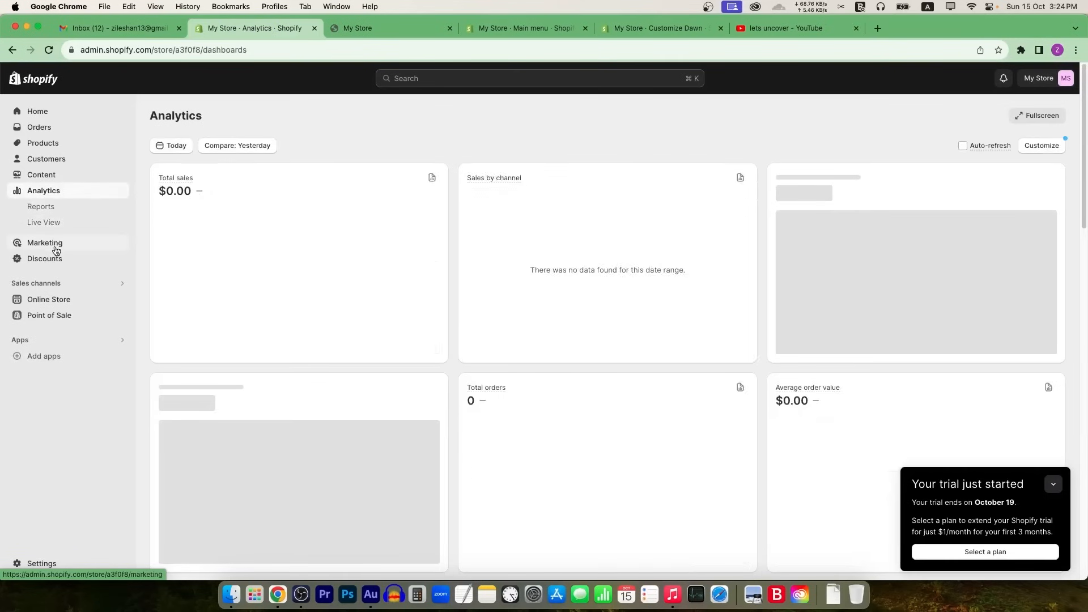
{"action": "left_click", "coordinate": [52, 243]}
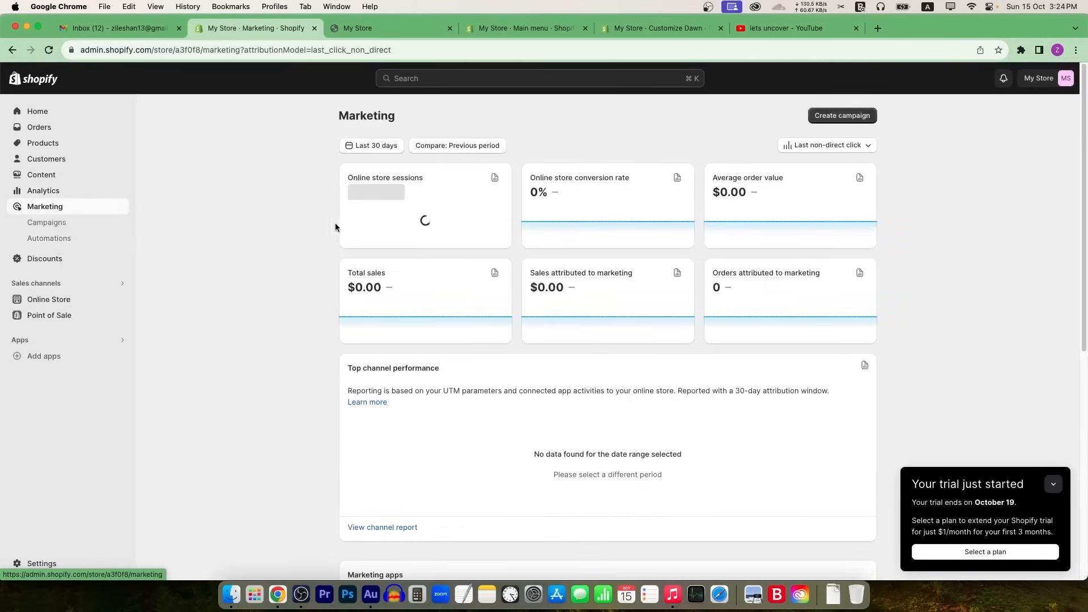
{"action": "scroll", "coordinate": [468, 324], "scroll_direction": "down", "scroll_amount": 6}
{"action": "scroll", "coordinate": [465, 338], "scroll_direction": "down", "scroll_amount": 1}
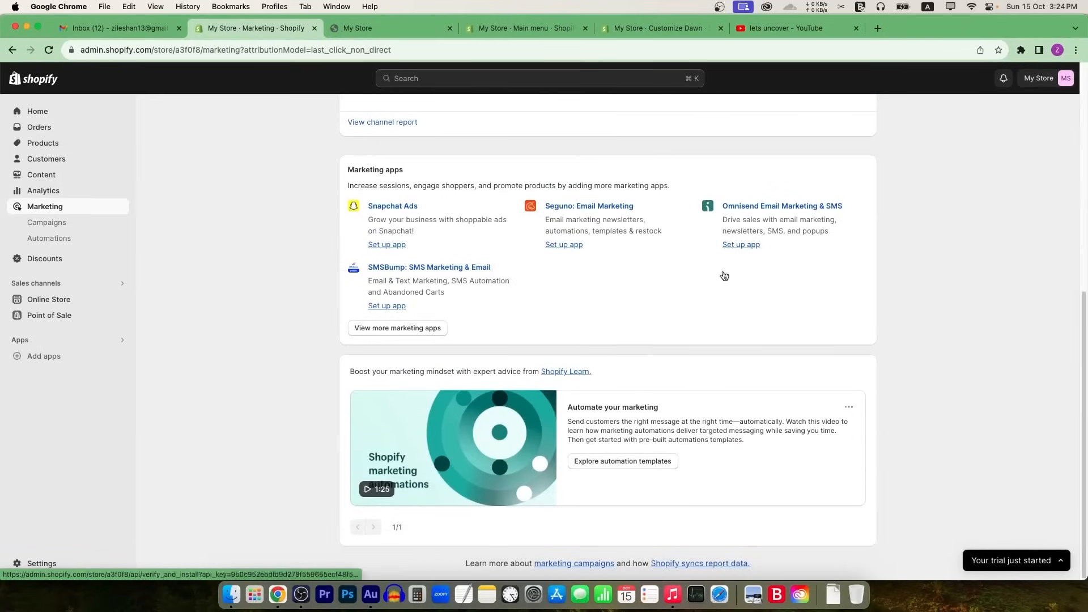
{"action": "left_click", "coordinate": [61, 238]}
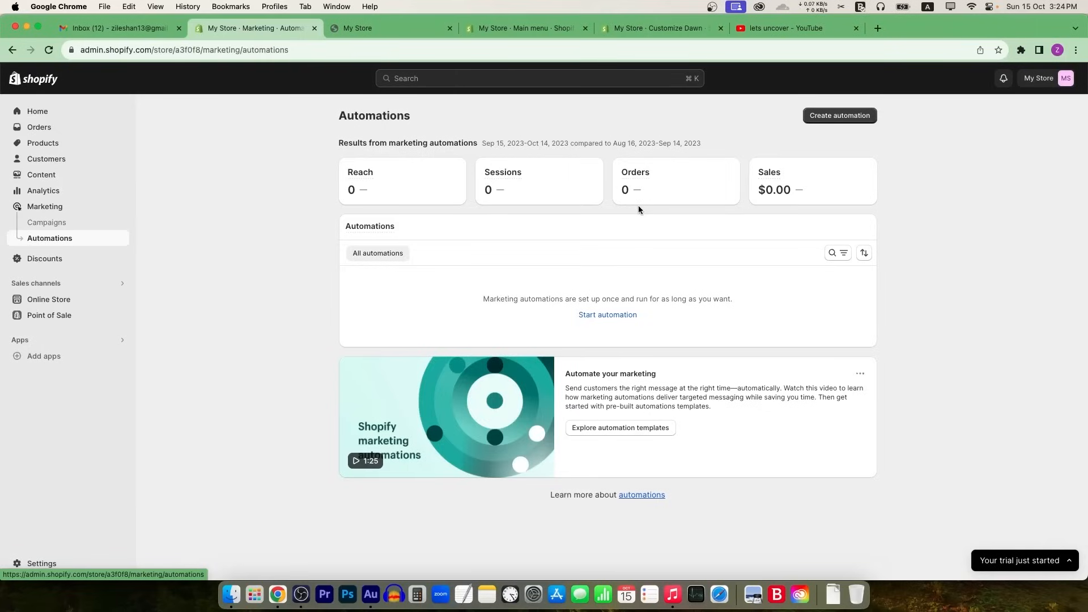
{"action": "left_click", "coordinate": [82, 111]}
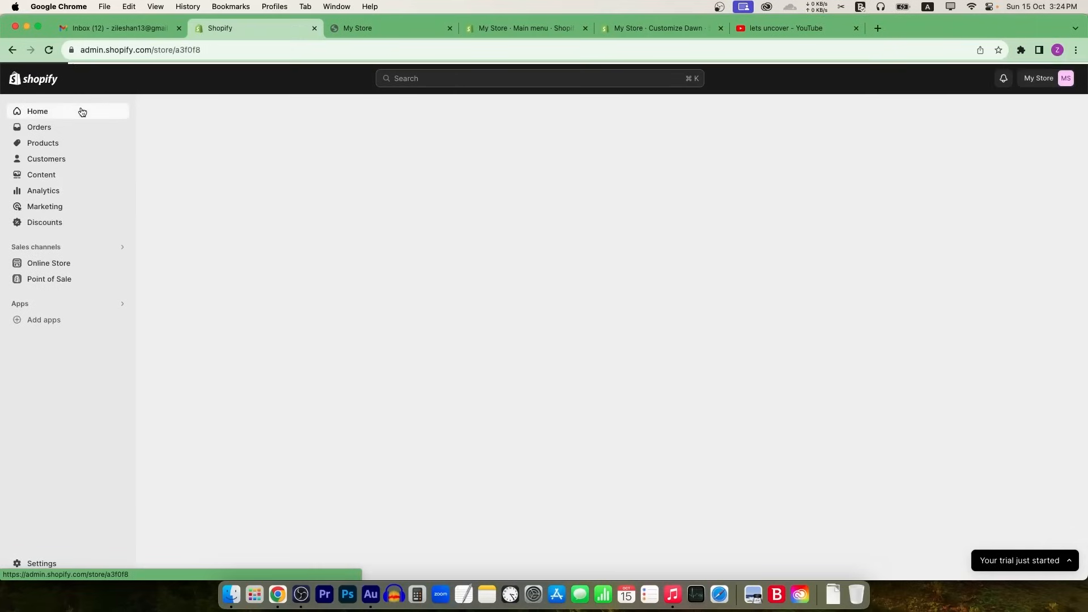